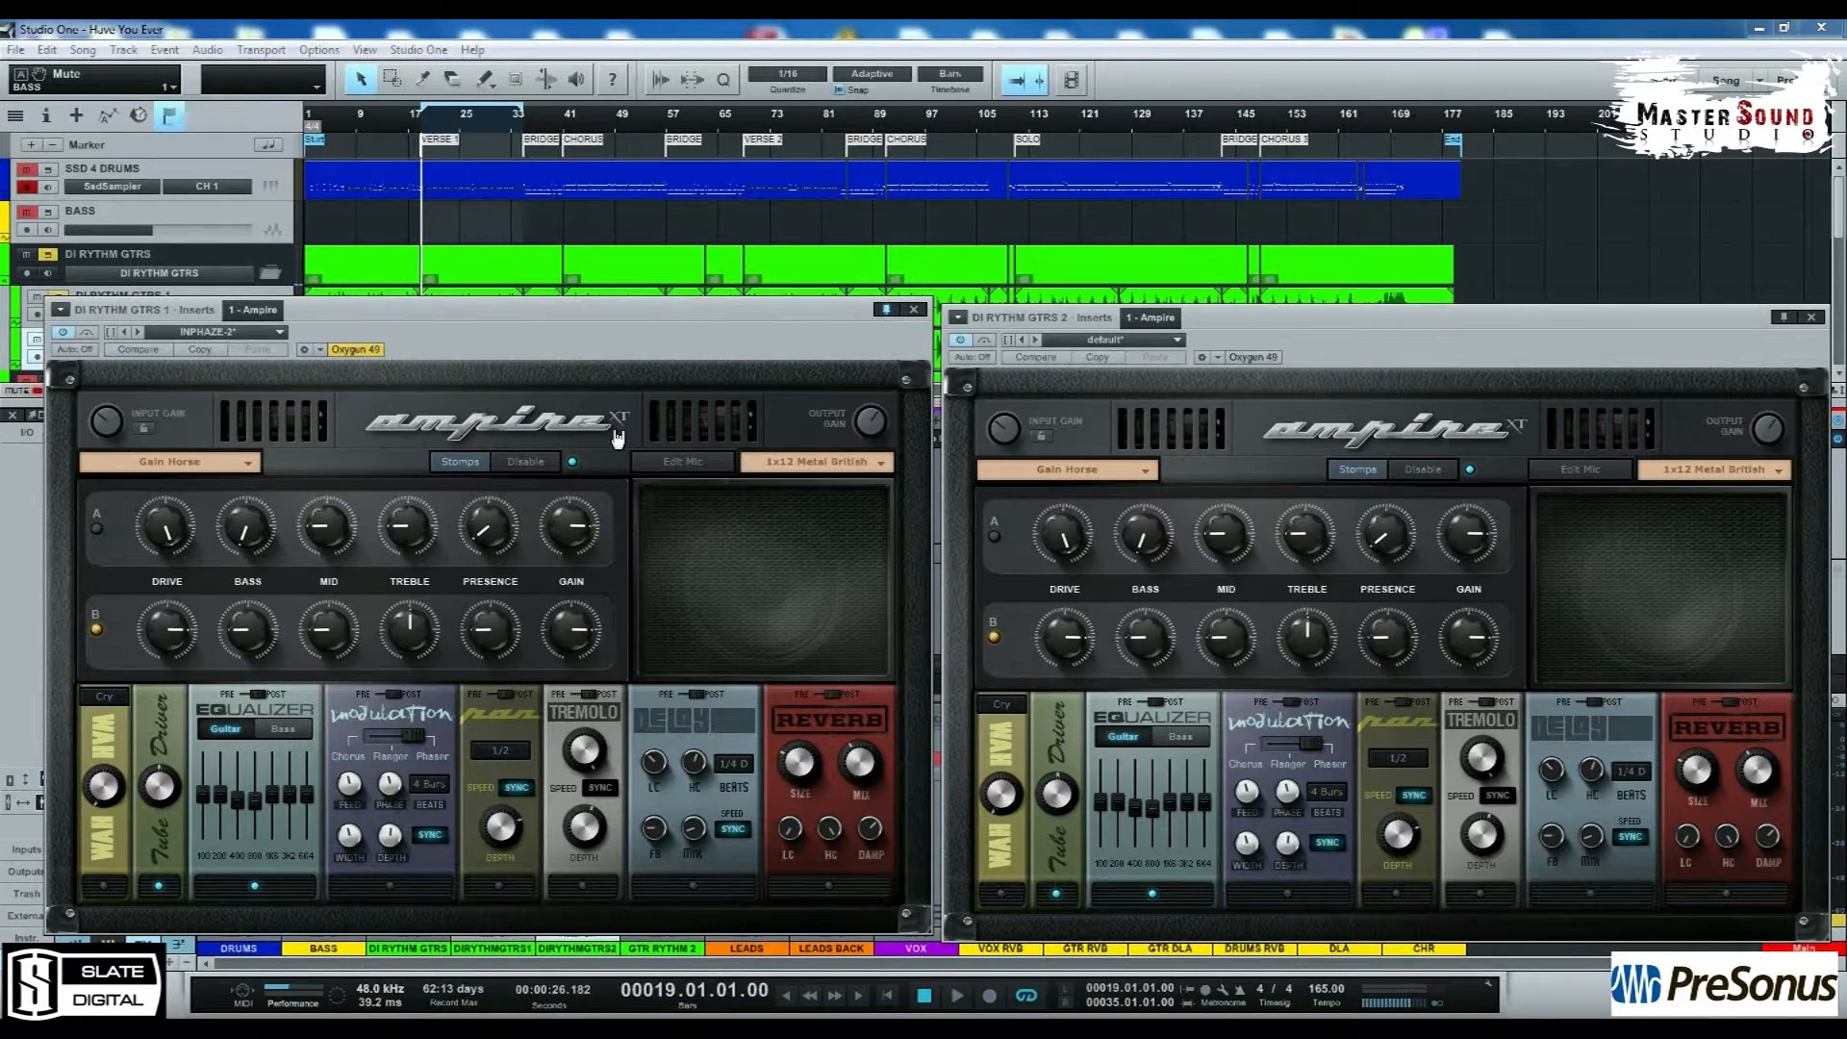
Step: Shift the DI RYTHM GTRS 1 Ampire window slightly left, and toggle its stompbox view off and on
mouse_move(635, 317)
left_mouse_down()
mouse_move(631, 294)
mouse_move(623, 316)
left_mouse_up()
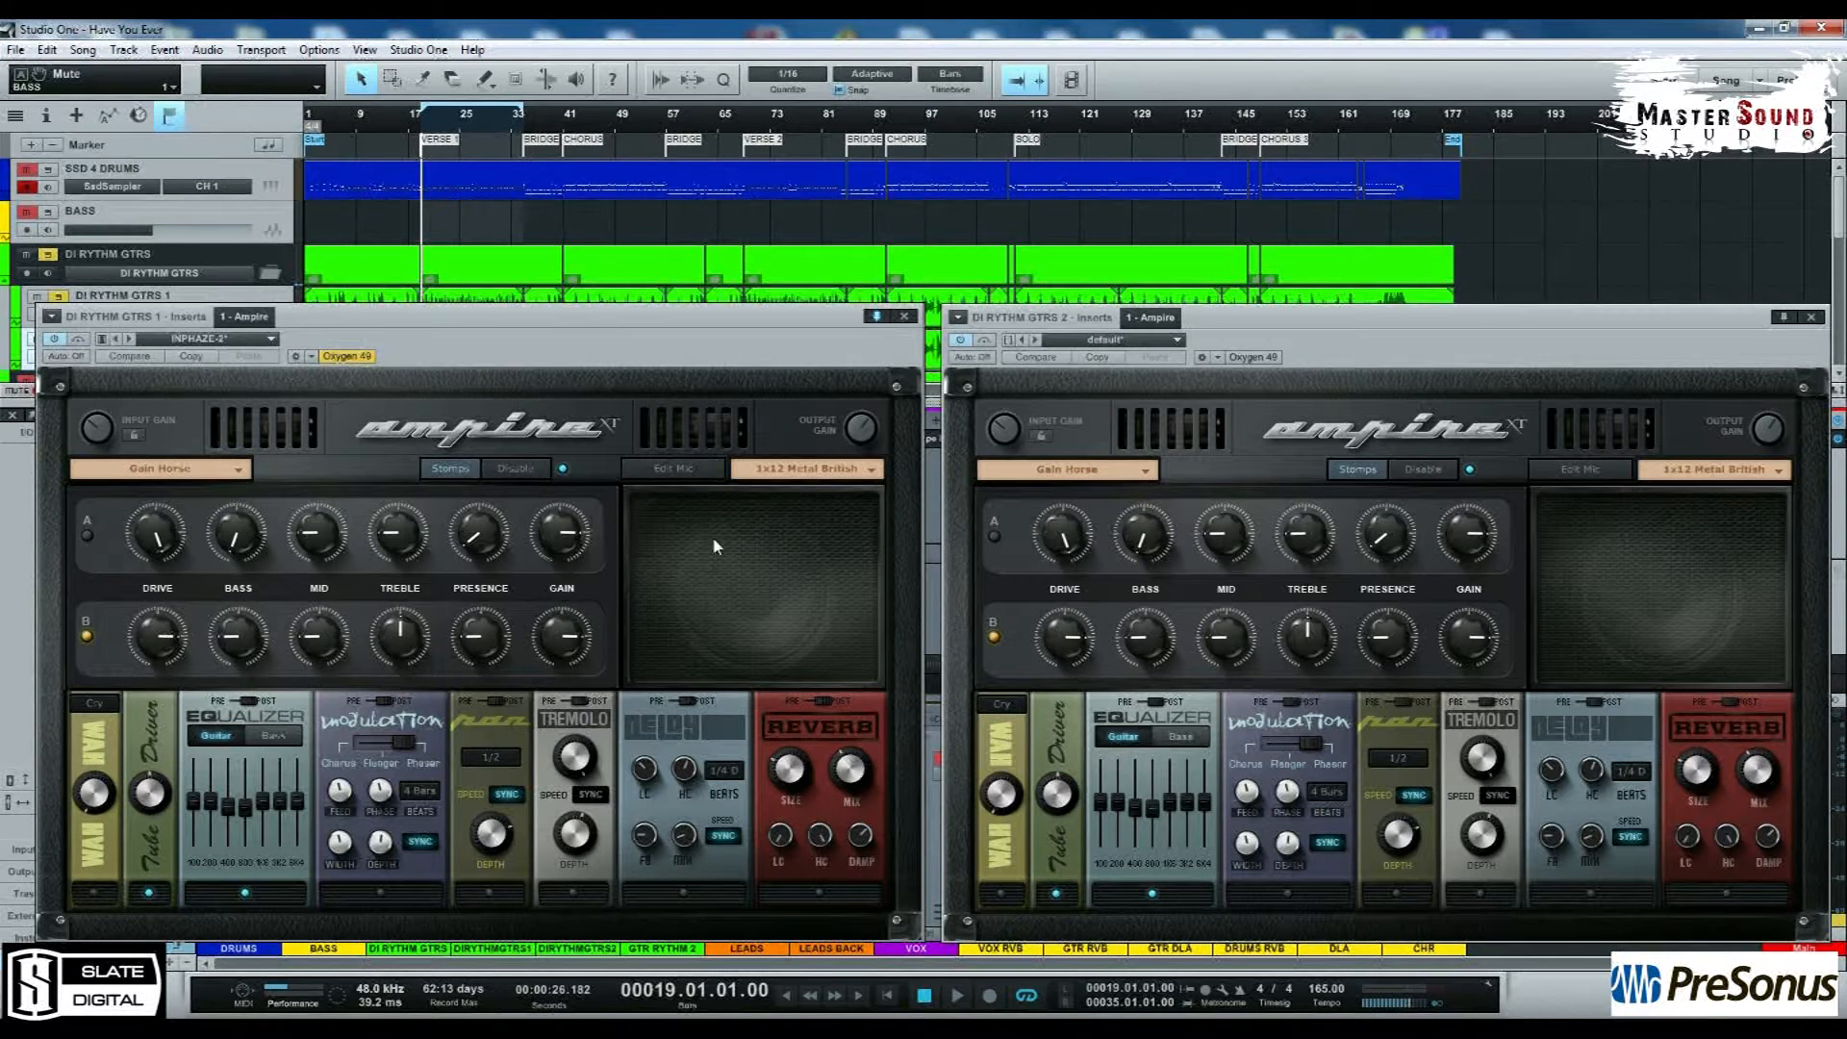
left_click(442, 469)
left_click(441, 470)
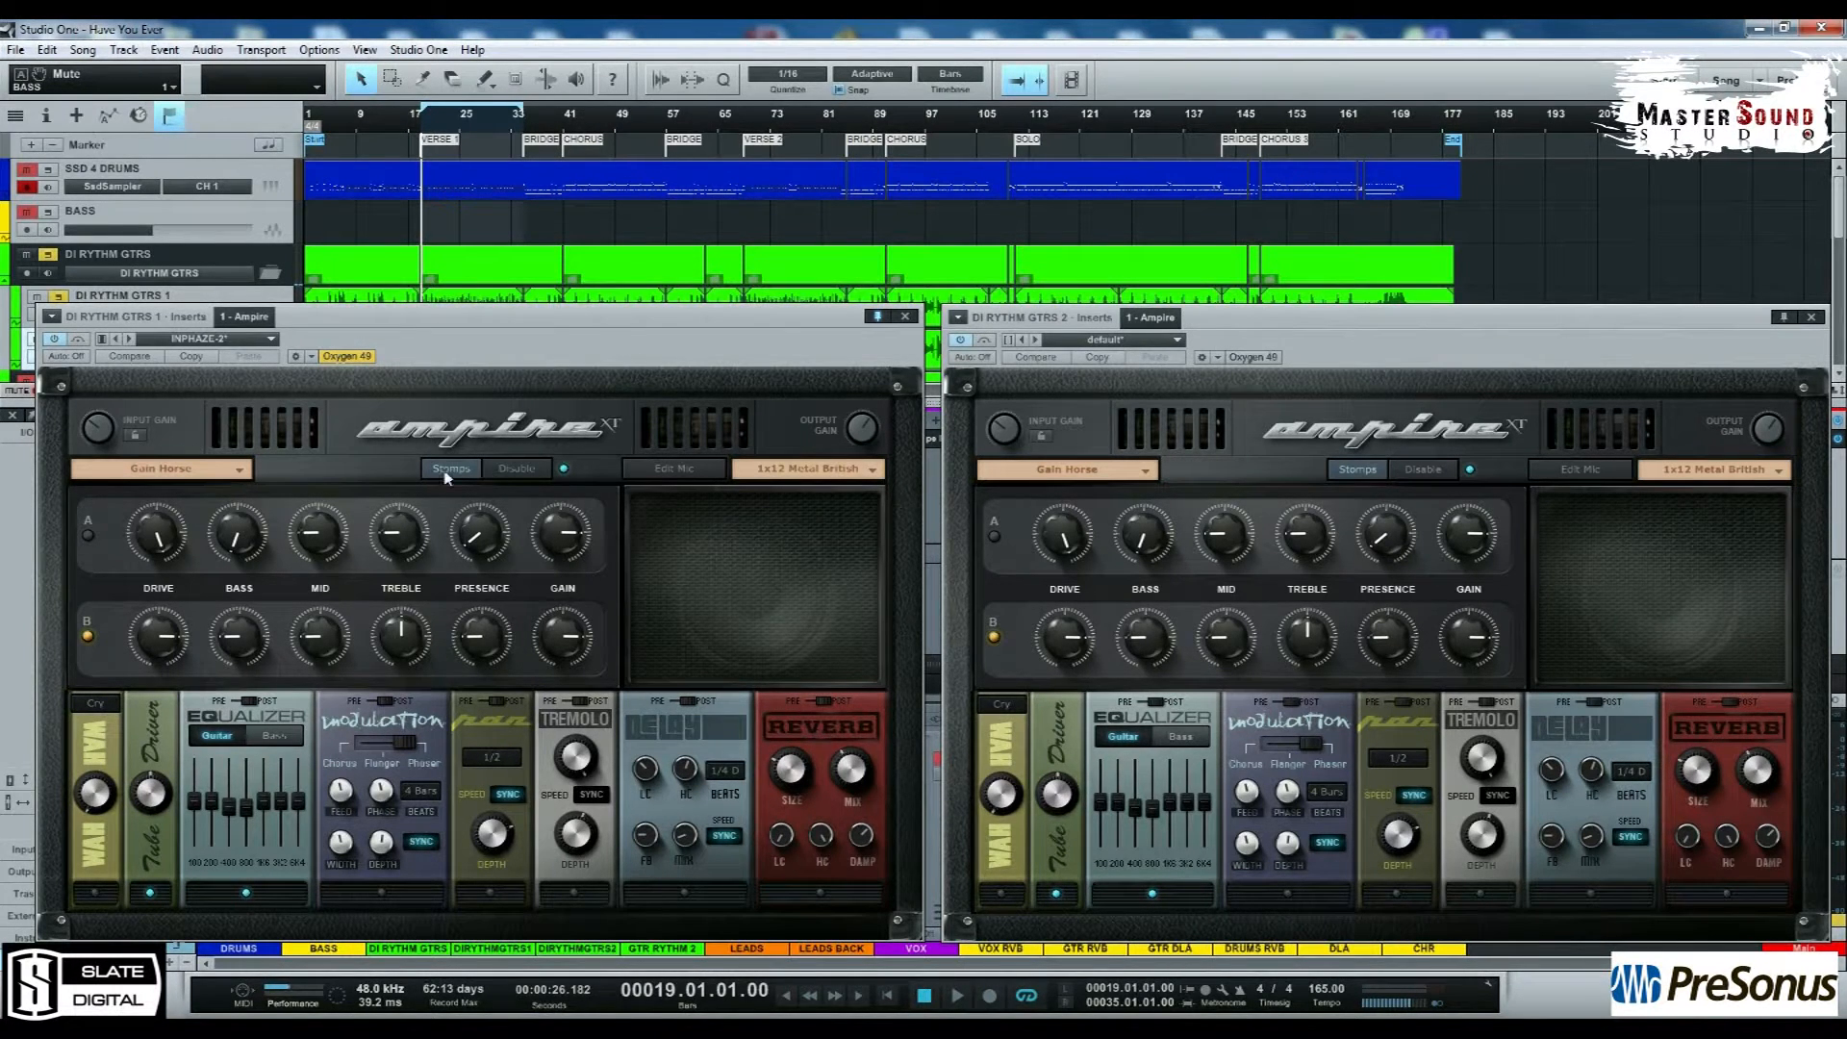
left_click(446, 469)
left_click(443, 469)
Step: Switch the DI RYTHM GTRS 1 amp to channel A and back to channel B, twice
left_click(86, 538)
left_click(88, 635)
left_click(88, 536)
left_click(89, 637)
Step: Try the stompbox Disable switch and the equalizer and modulation pedal switches on DI RYTHM GTRS 1, leaving modulation off
left_click(494, 471)
left_click(252, 899)
left_click(380, 895)
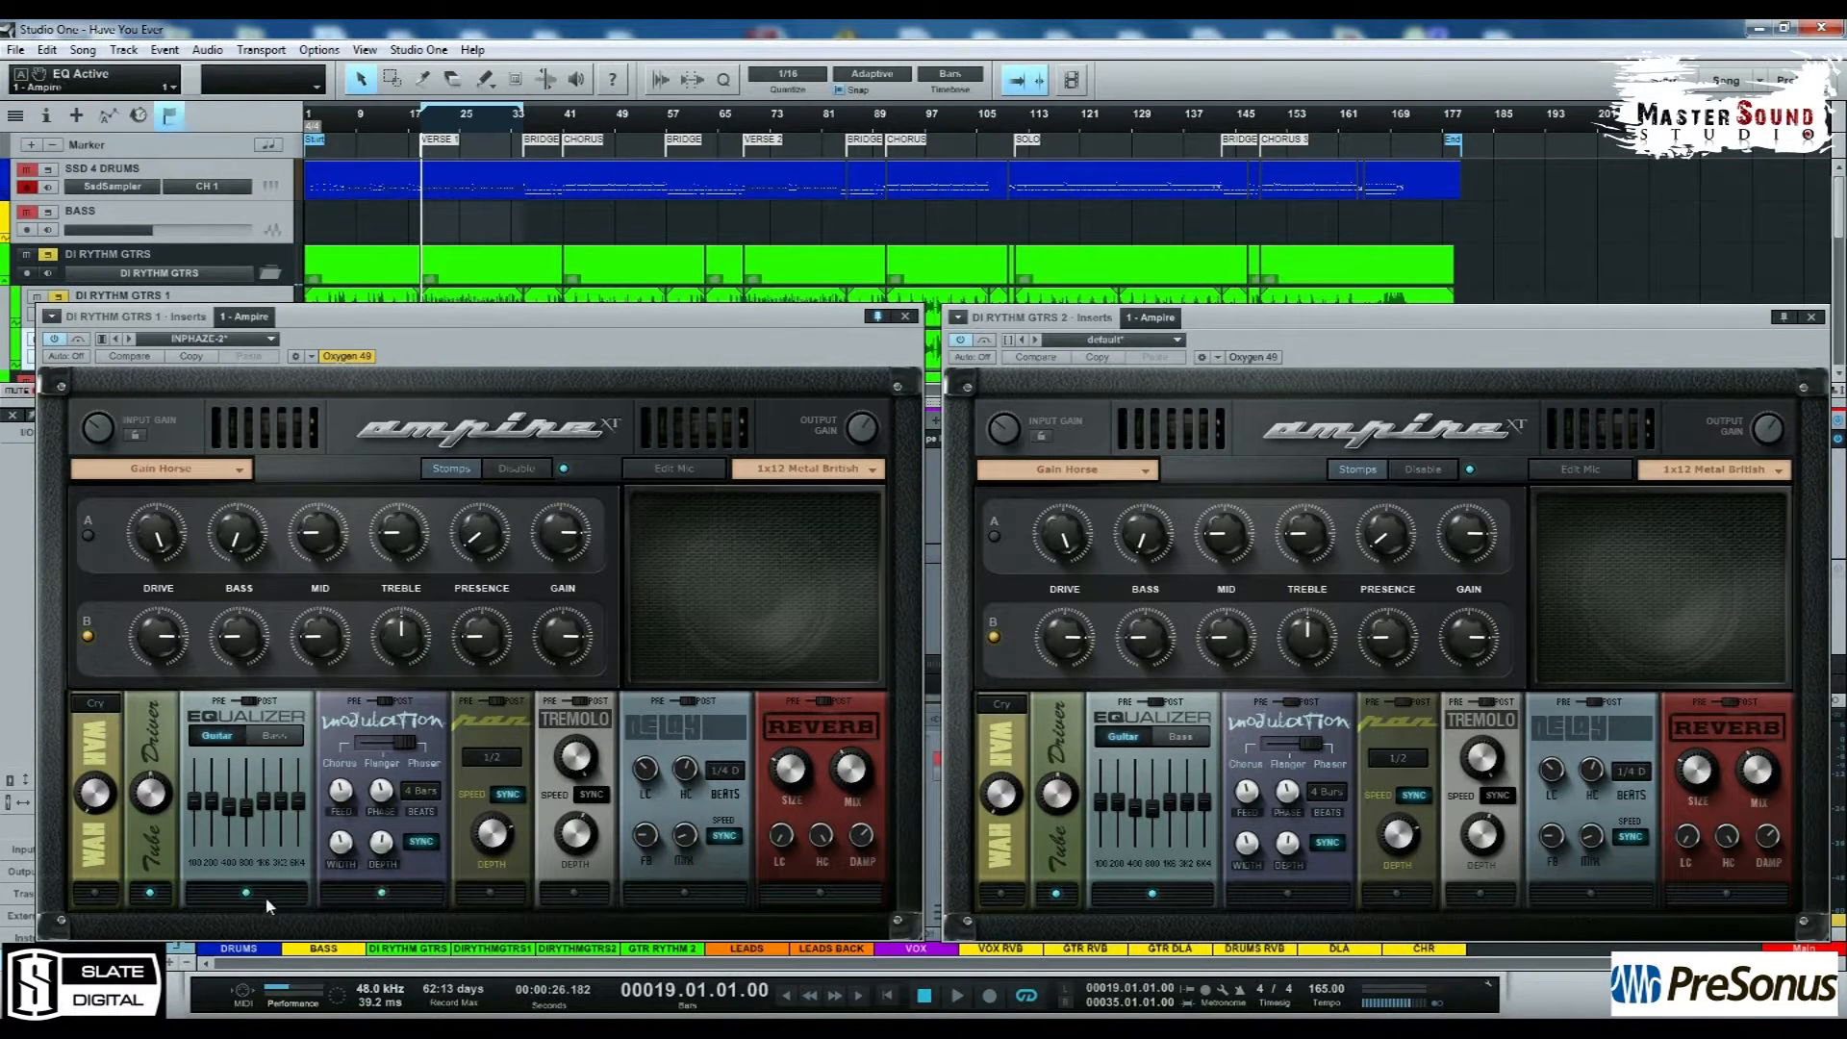
left_click(380, 894)
Step: Open microphone editing on DI RYTHM GTRS 1 and try the 2x10 Bass cabinet, sweeping its microphone mix slider away and back
left_click(697, 471)
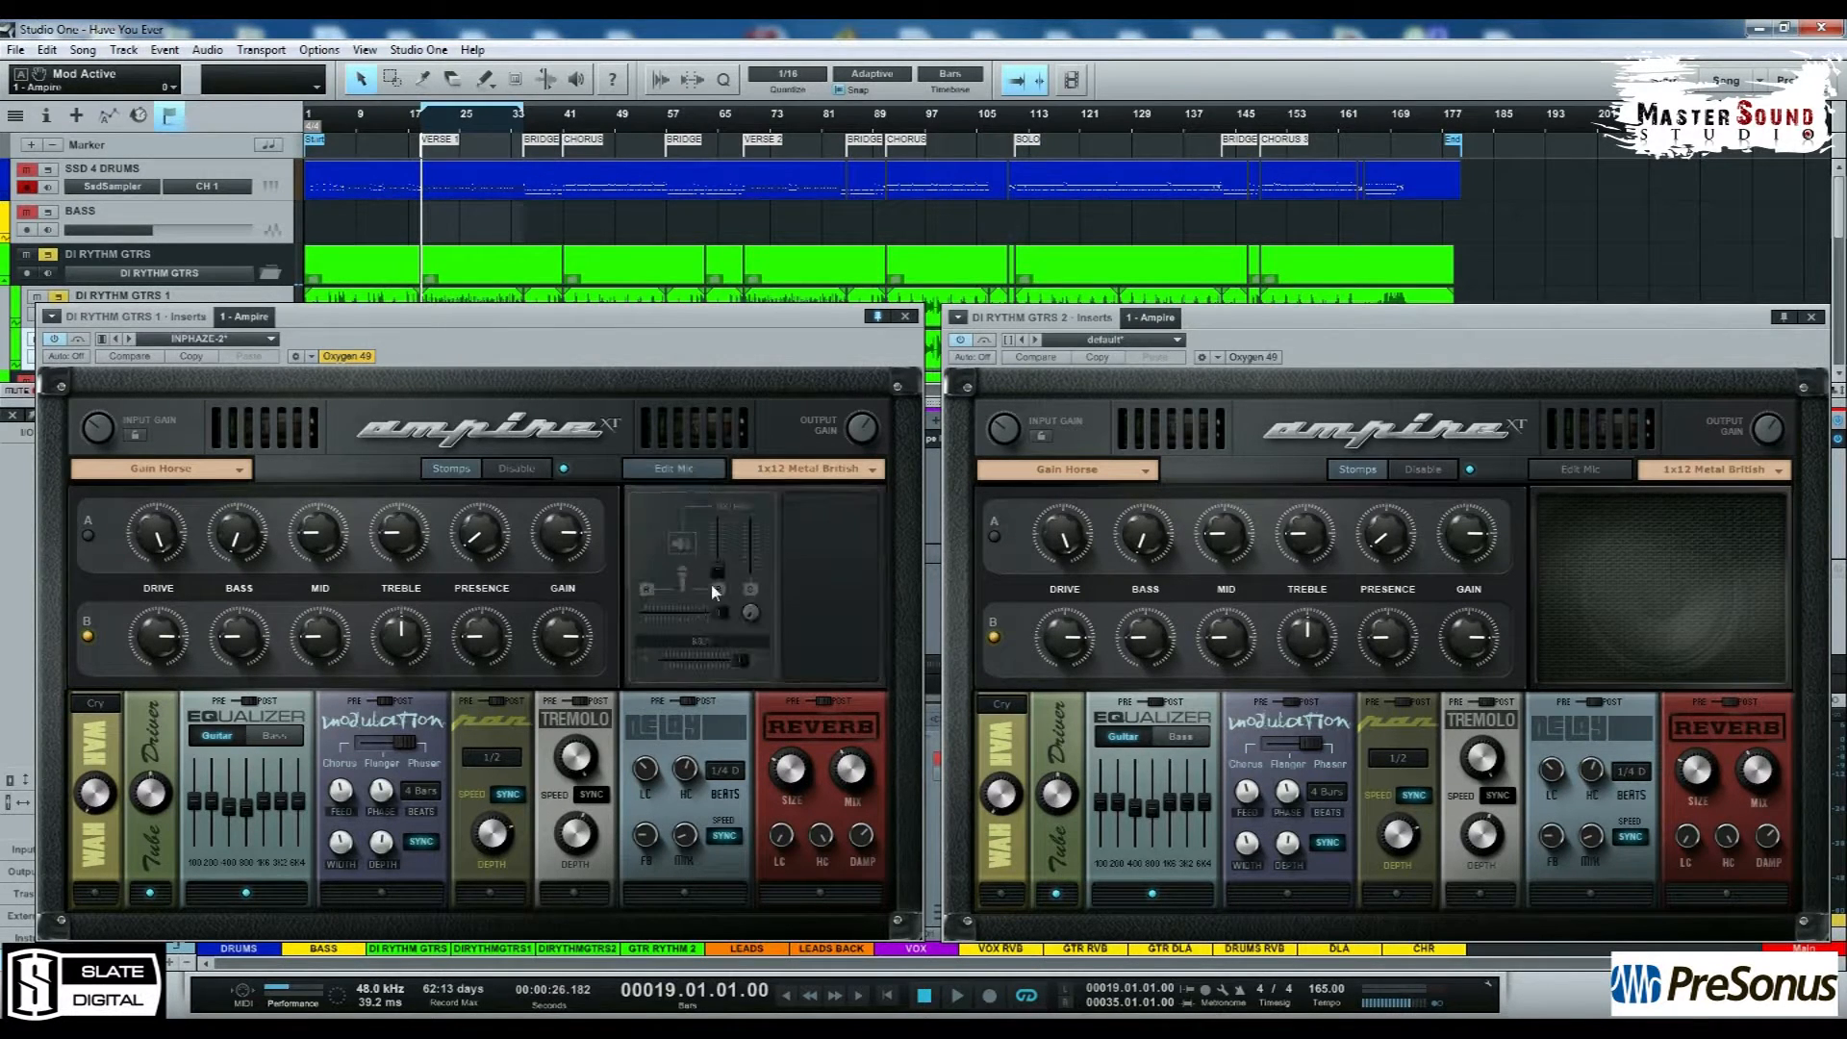
mouse_move(720, 612)
left_mouse_down()
mouse_move(650, 620)
mouse_move(729, 612)
left_mouse_up()
left_click(833, 470)
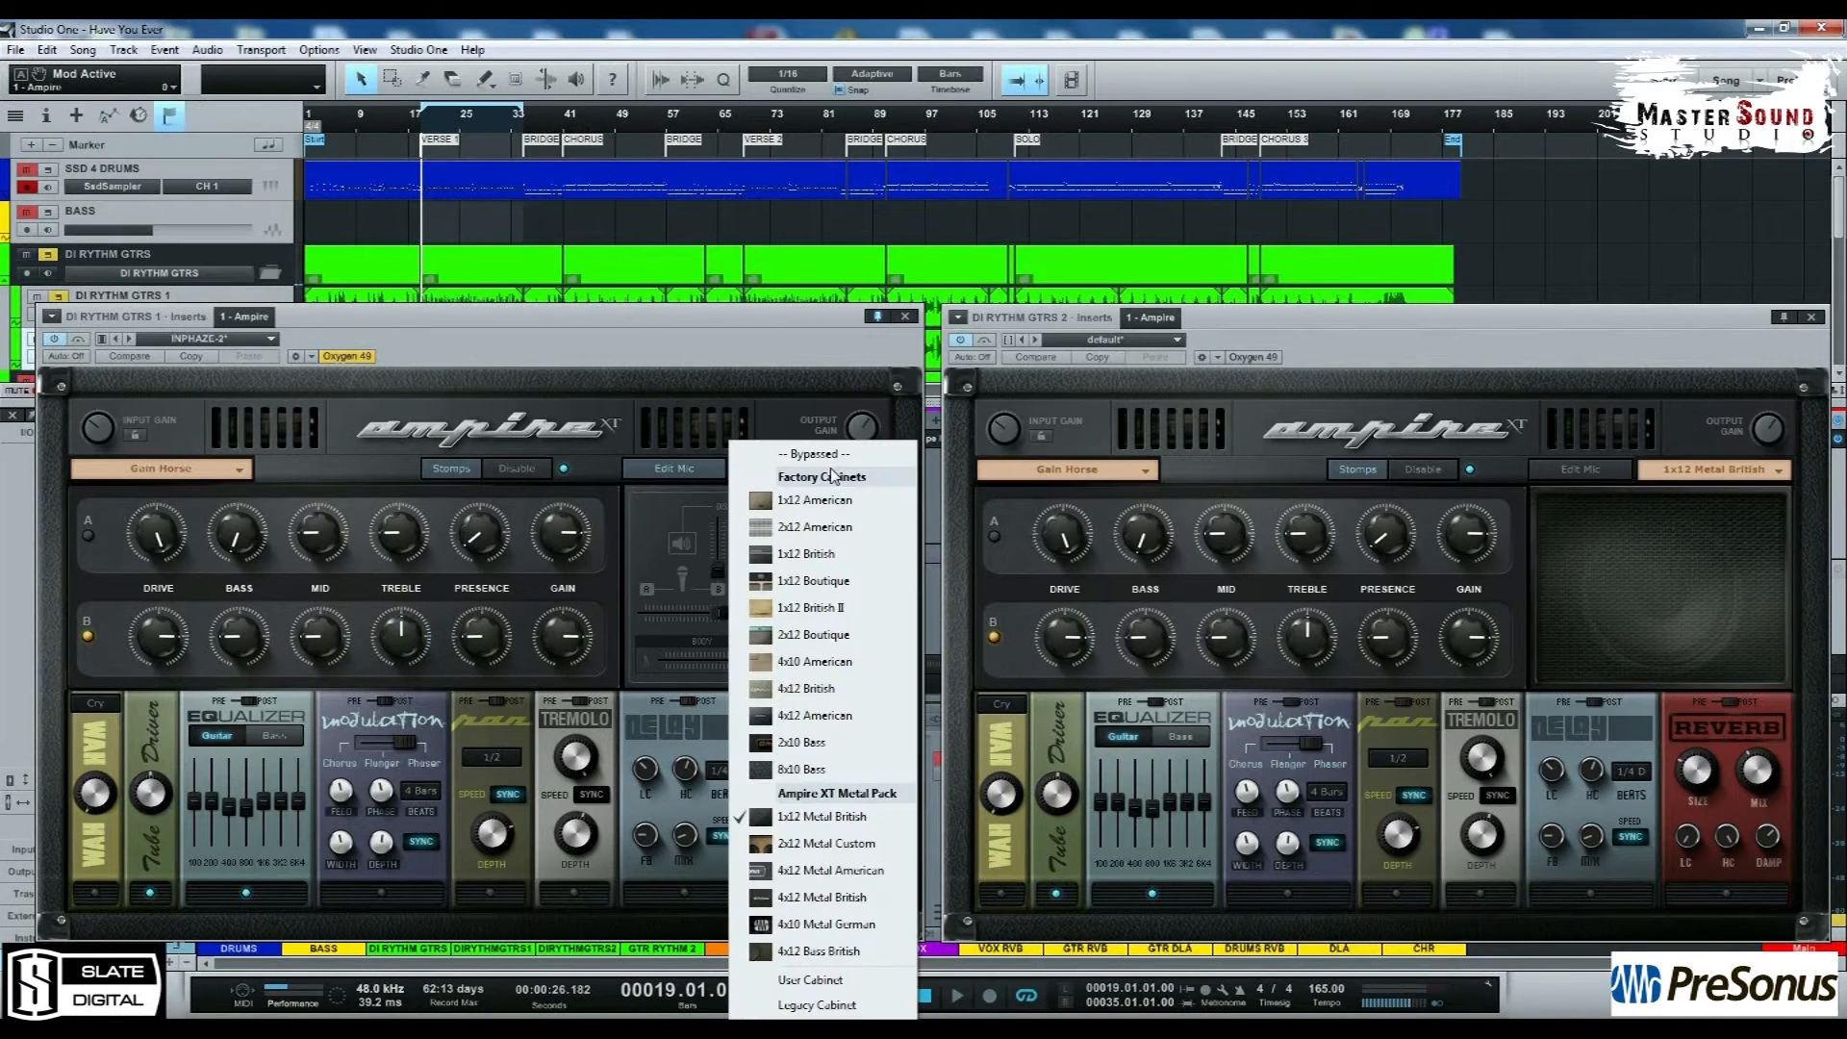
left_click(810, 742)
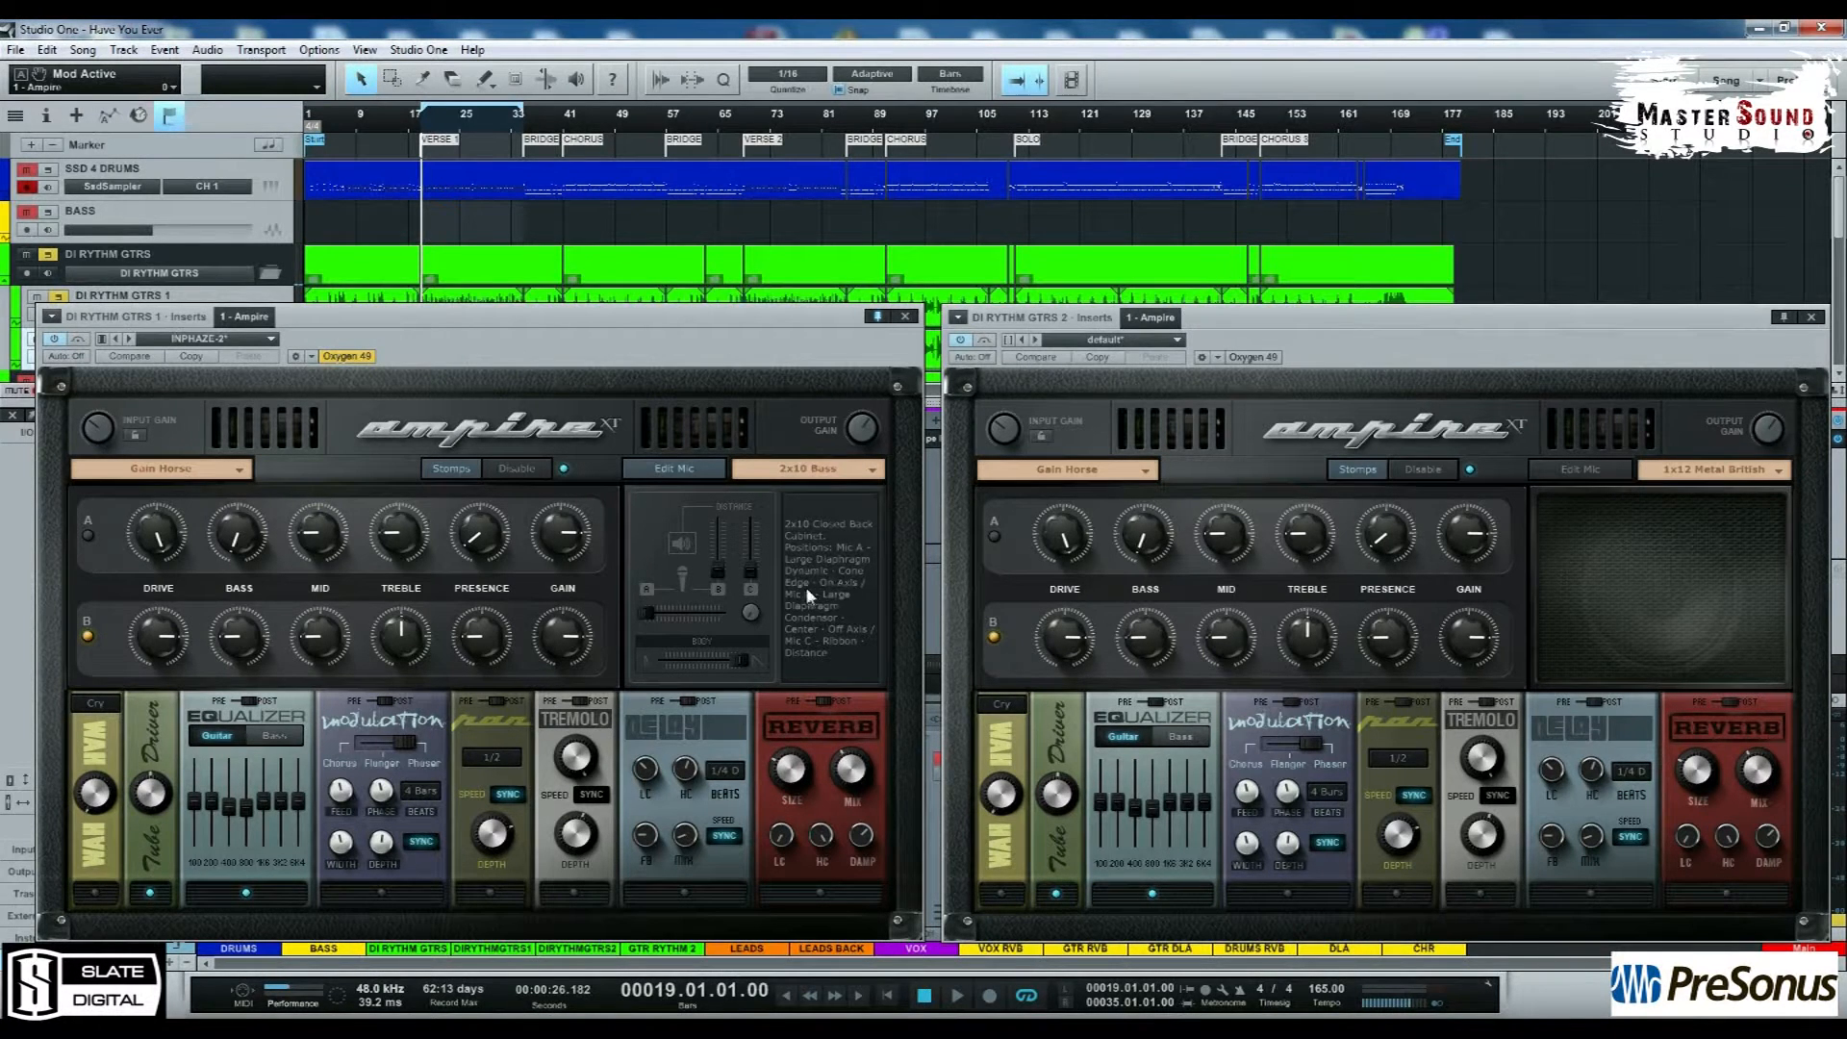
left_click_drag(648, 613, 760, 638)
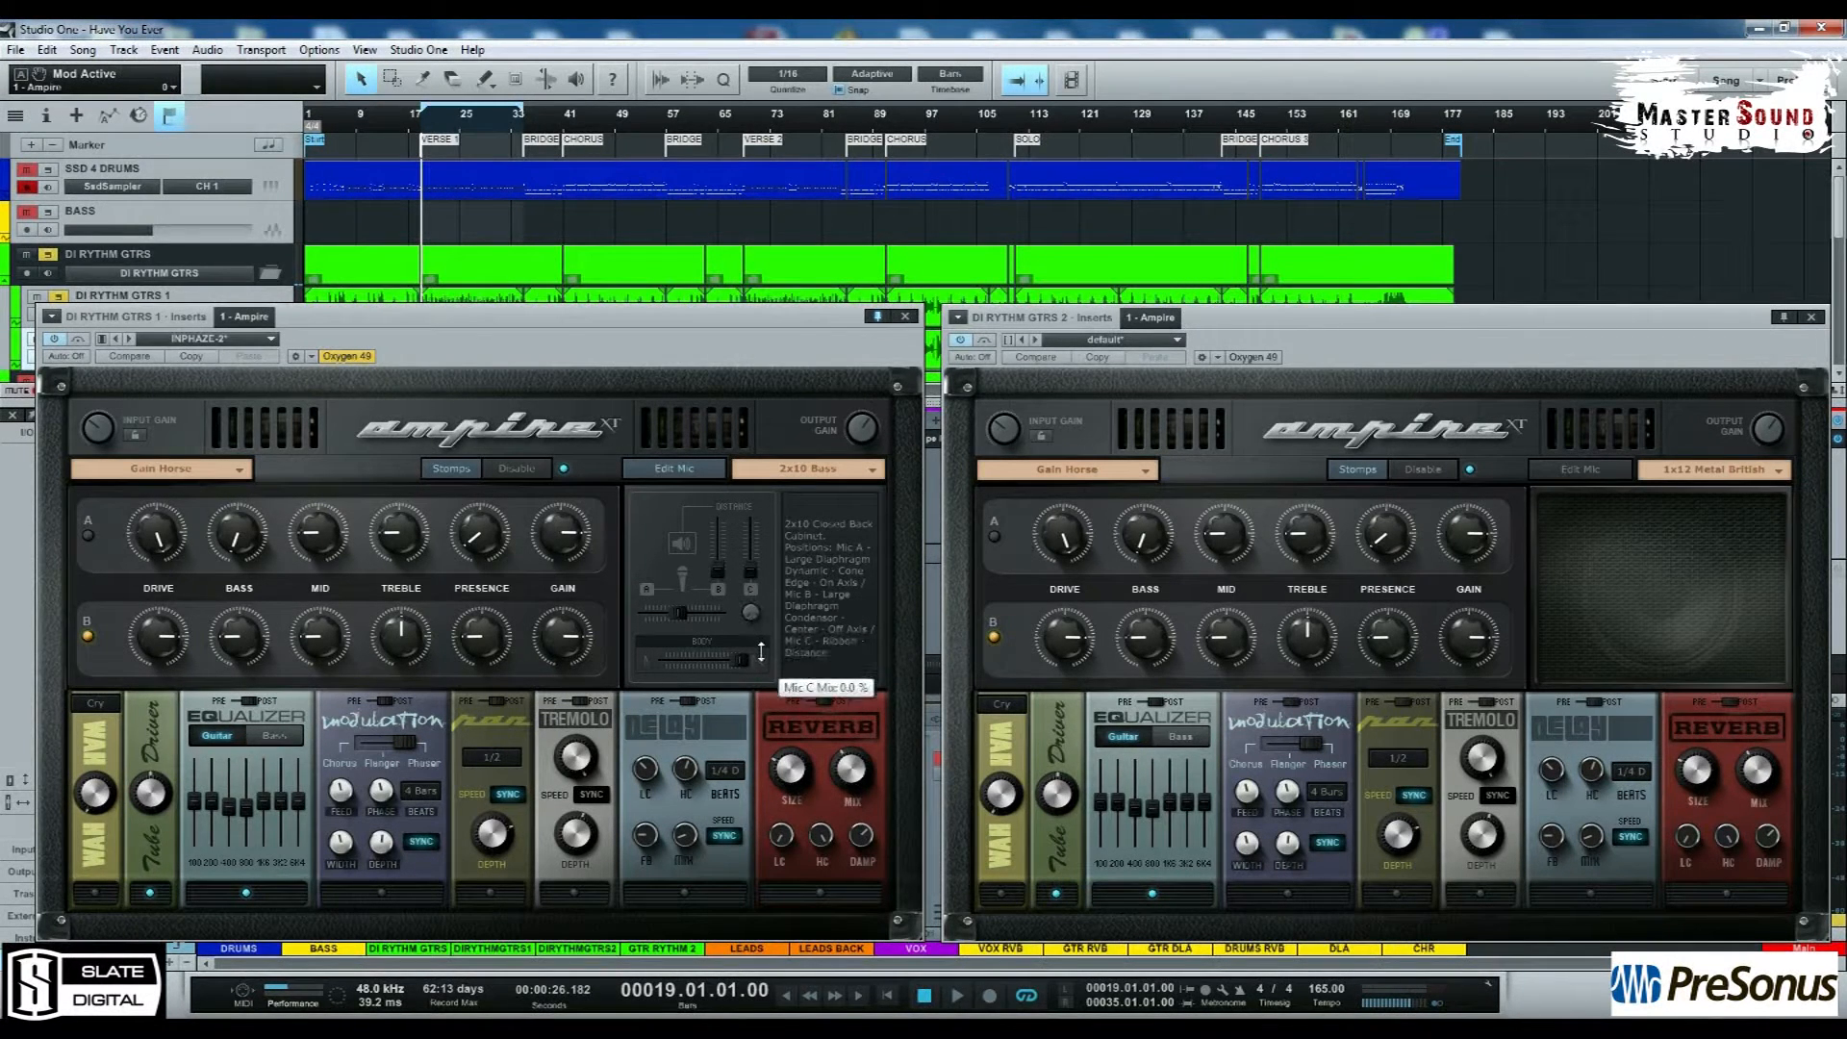
left_click_drag(686, 611, 651, 630)
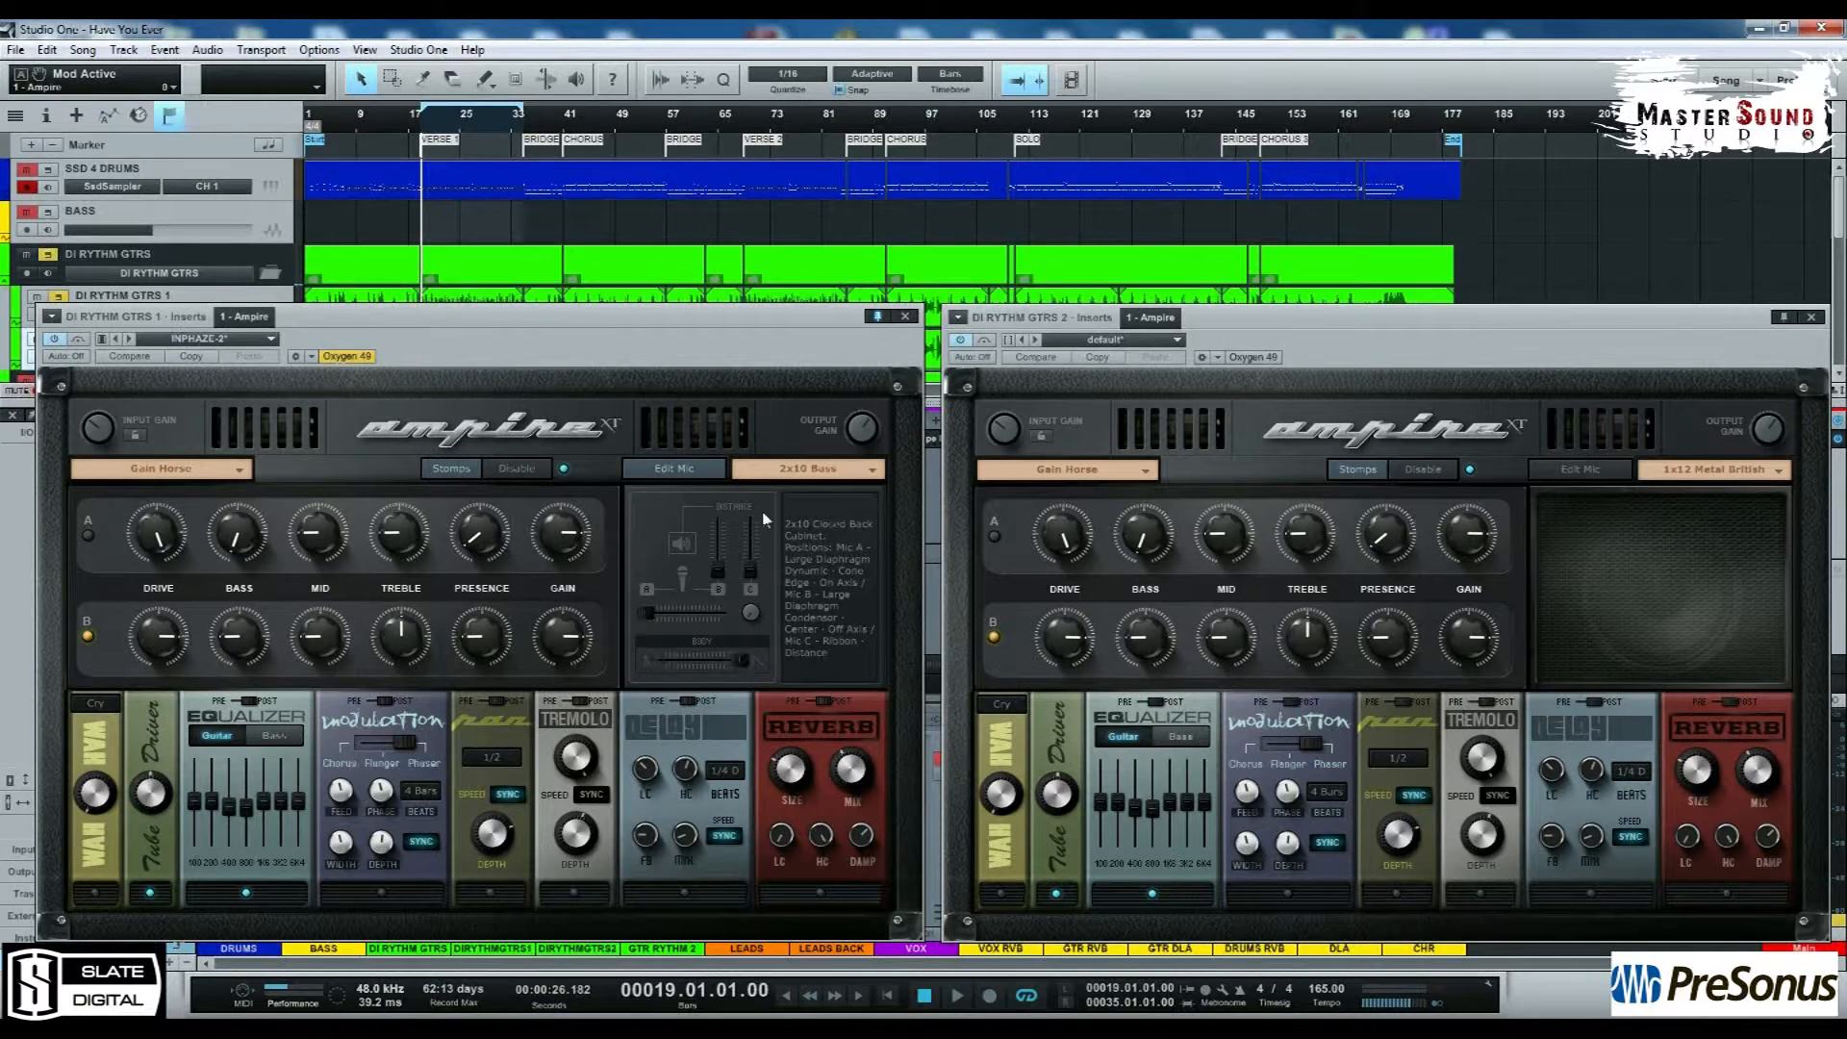
Step: Set the DI RYTHM GTRS 1 cabinet back to 1x12 Metal British and close microphone editing
left_click(781, 470)
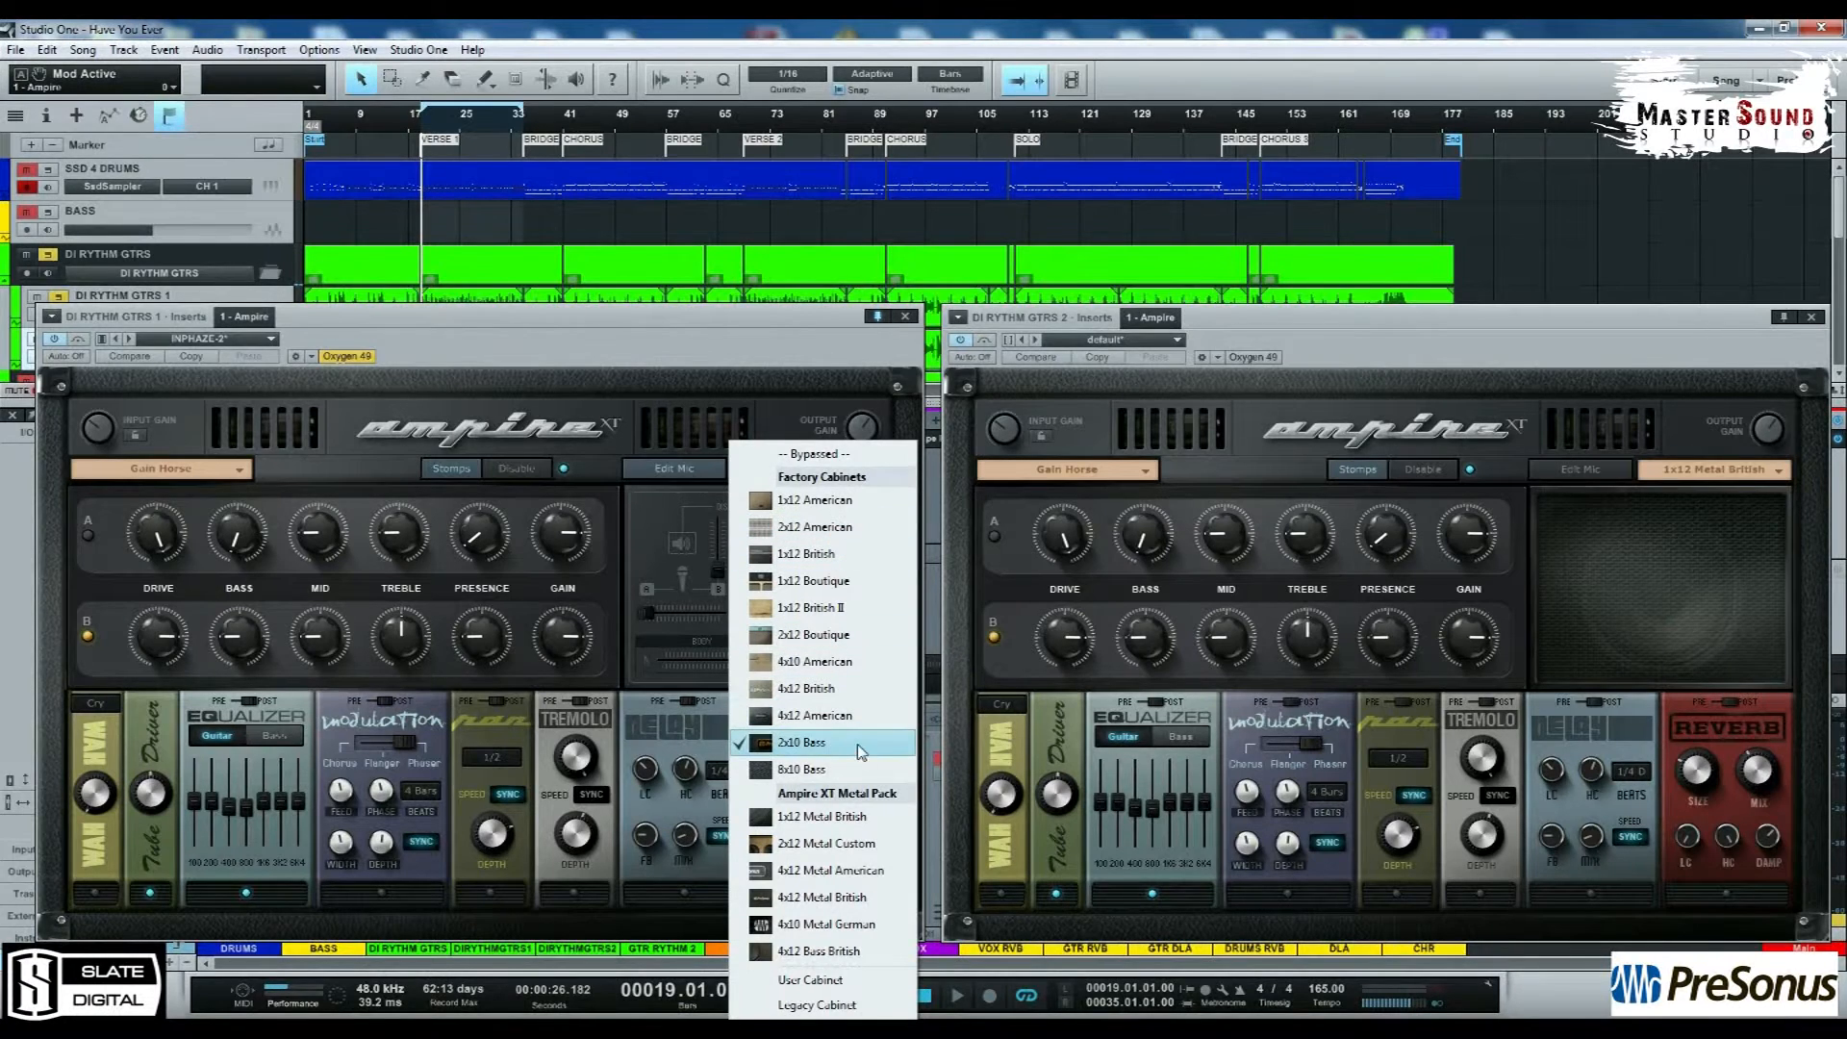
left_click(871, 819)
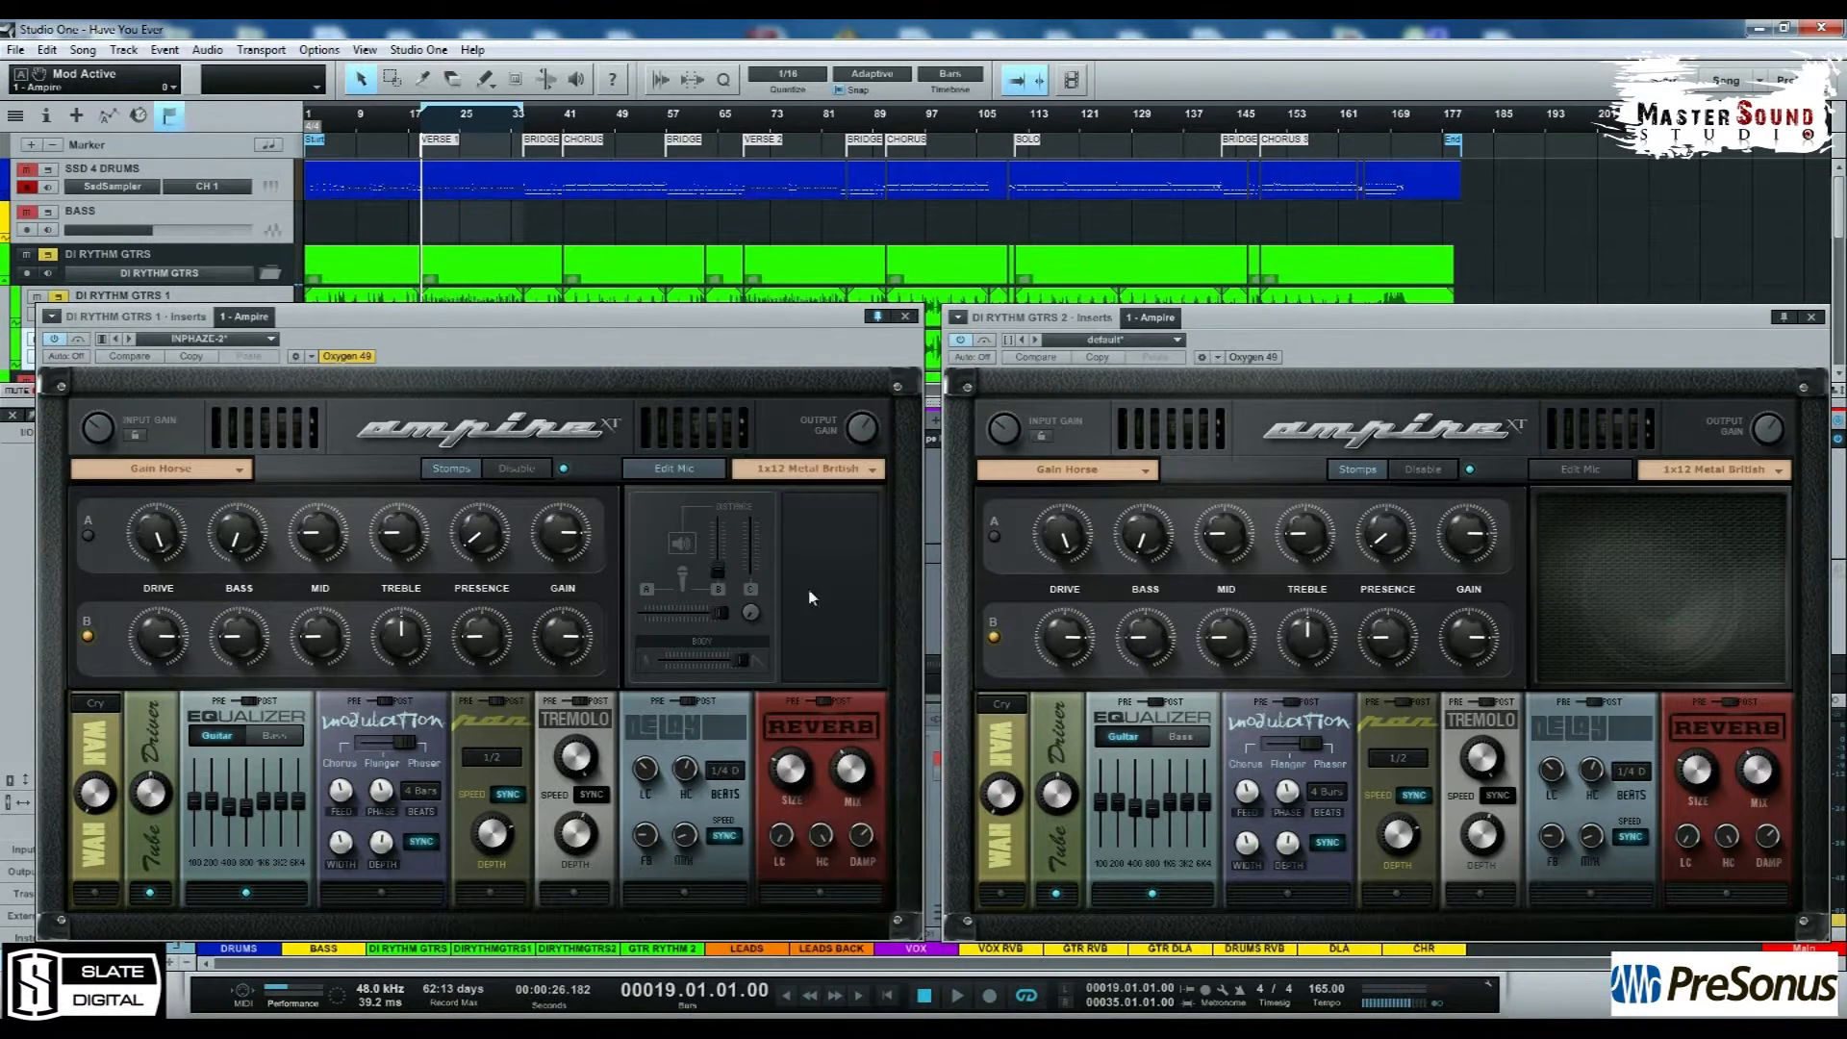
left_click(693, 471)
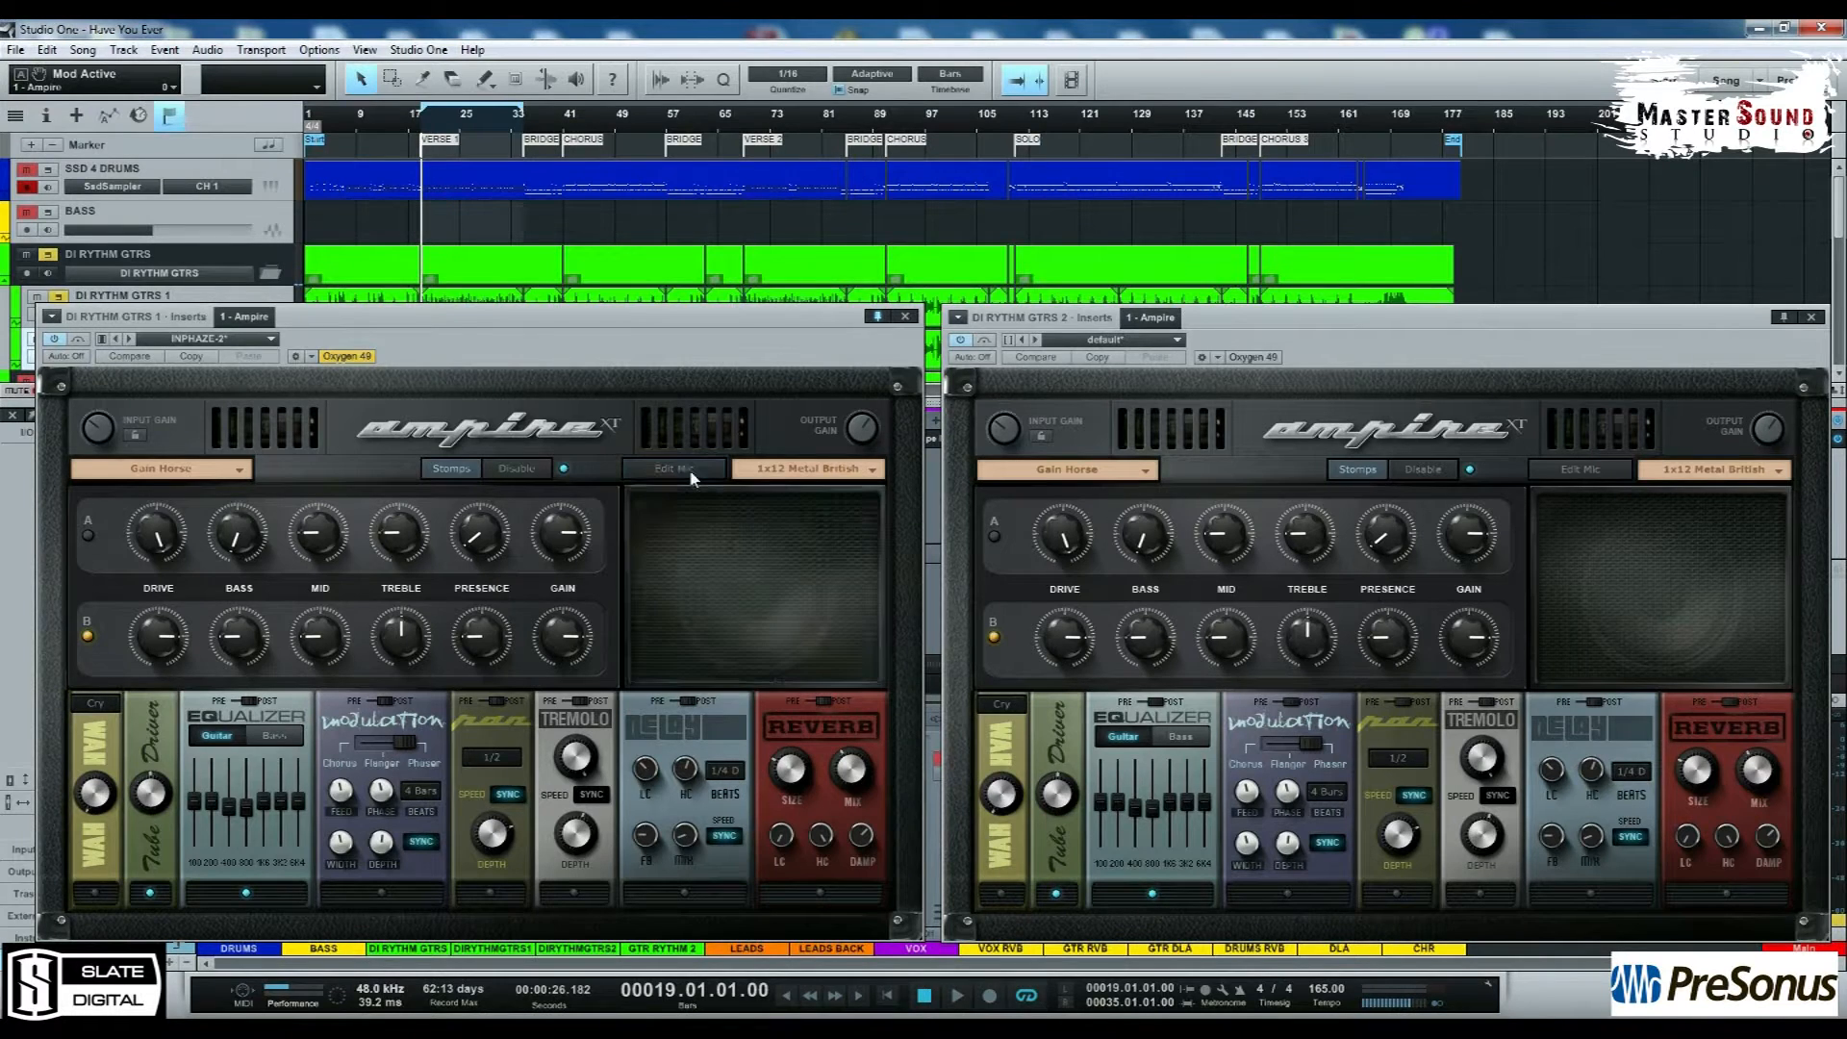
Step: Cycle the cabinet through 2x12 Metal Custom, 4x12 Metal American, 4x12 Metal British, 4x10 Metal German and 4x12 Bass British, returning to 1x12 Metal British
left_click(813, 472)
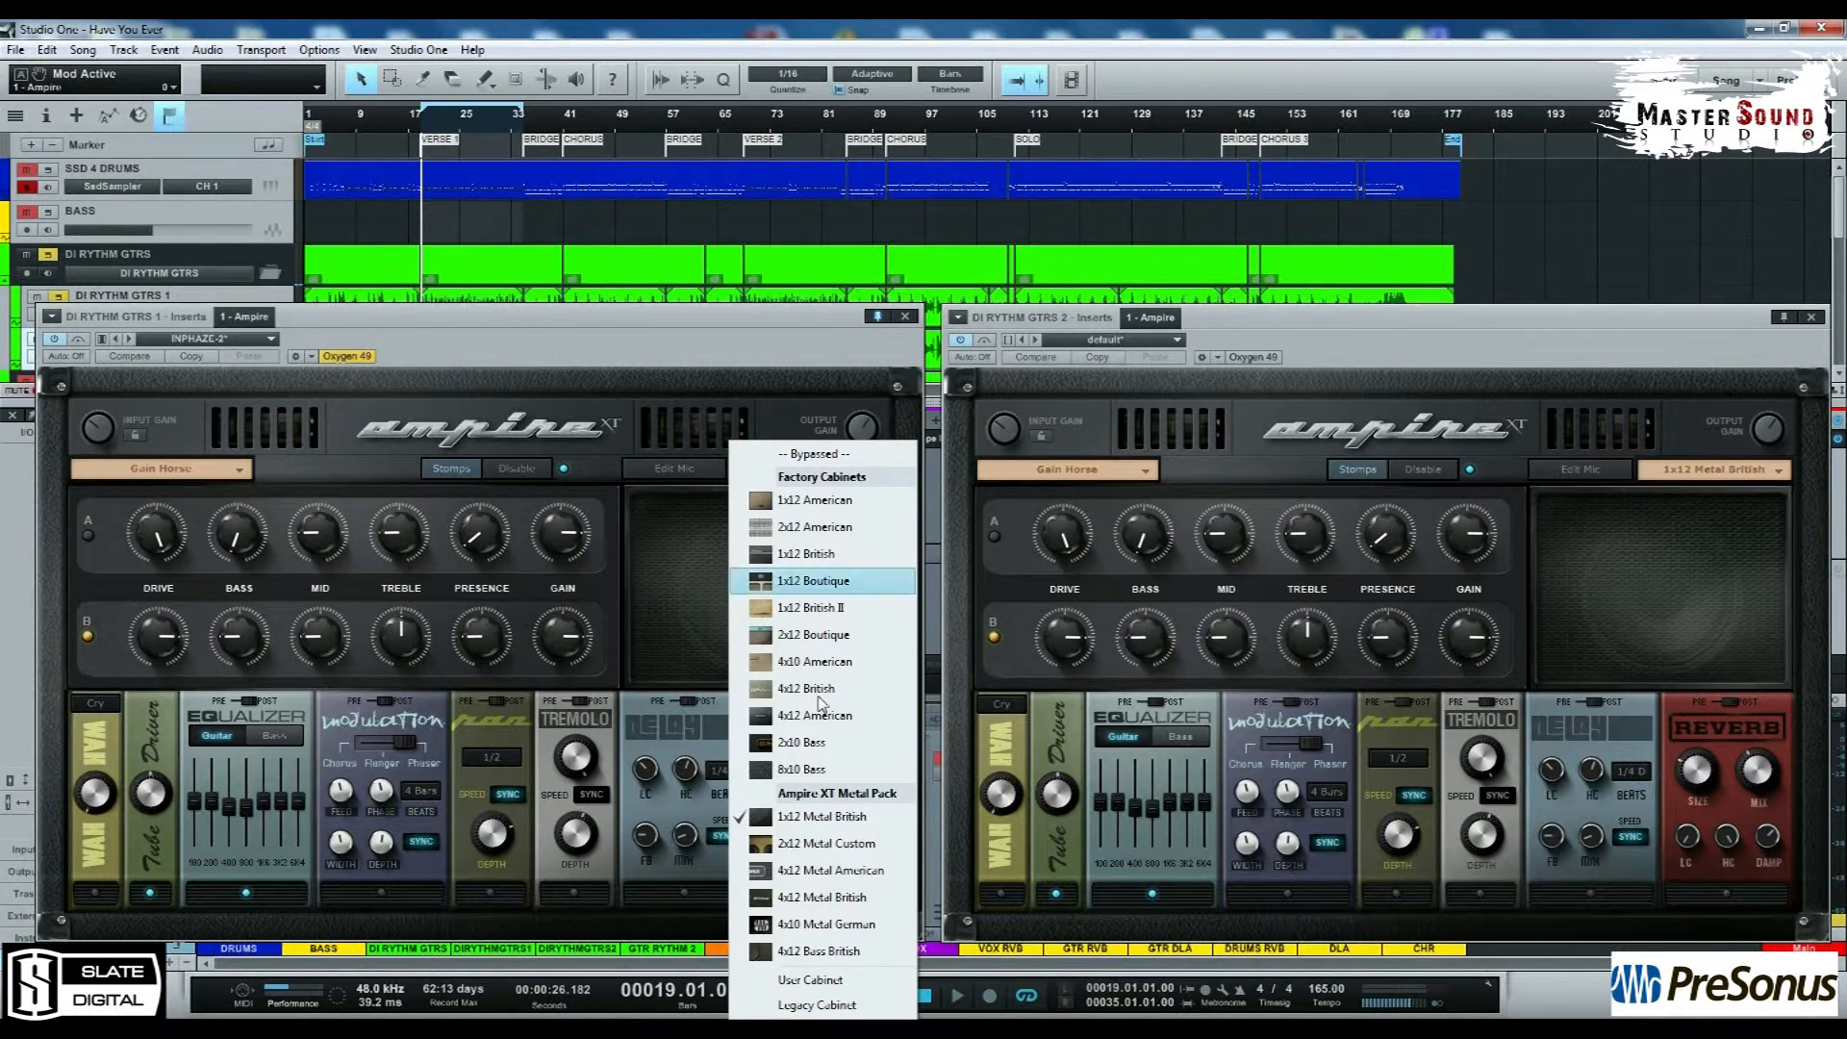
left_click(850, 843)
left_click(812, 470)
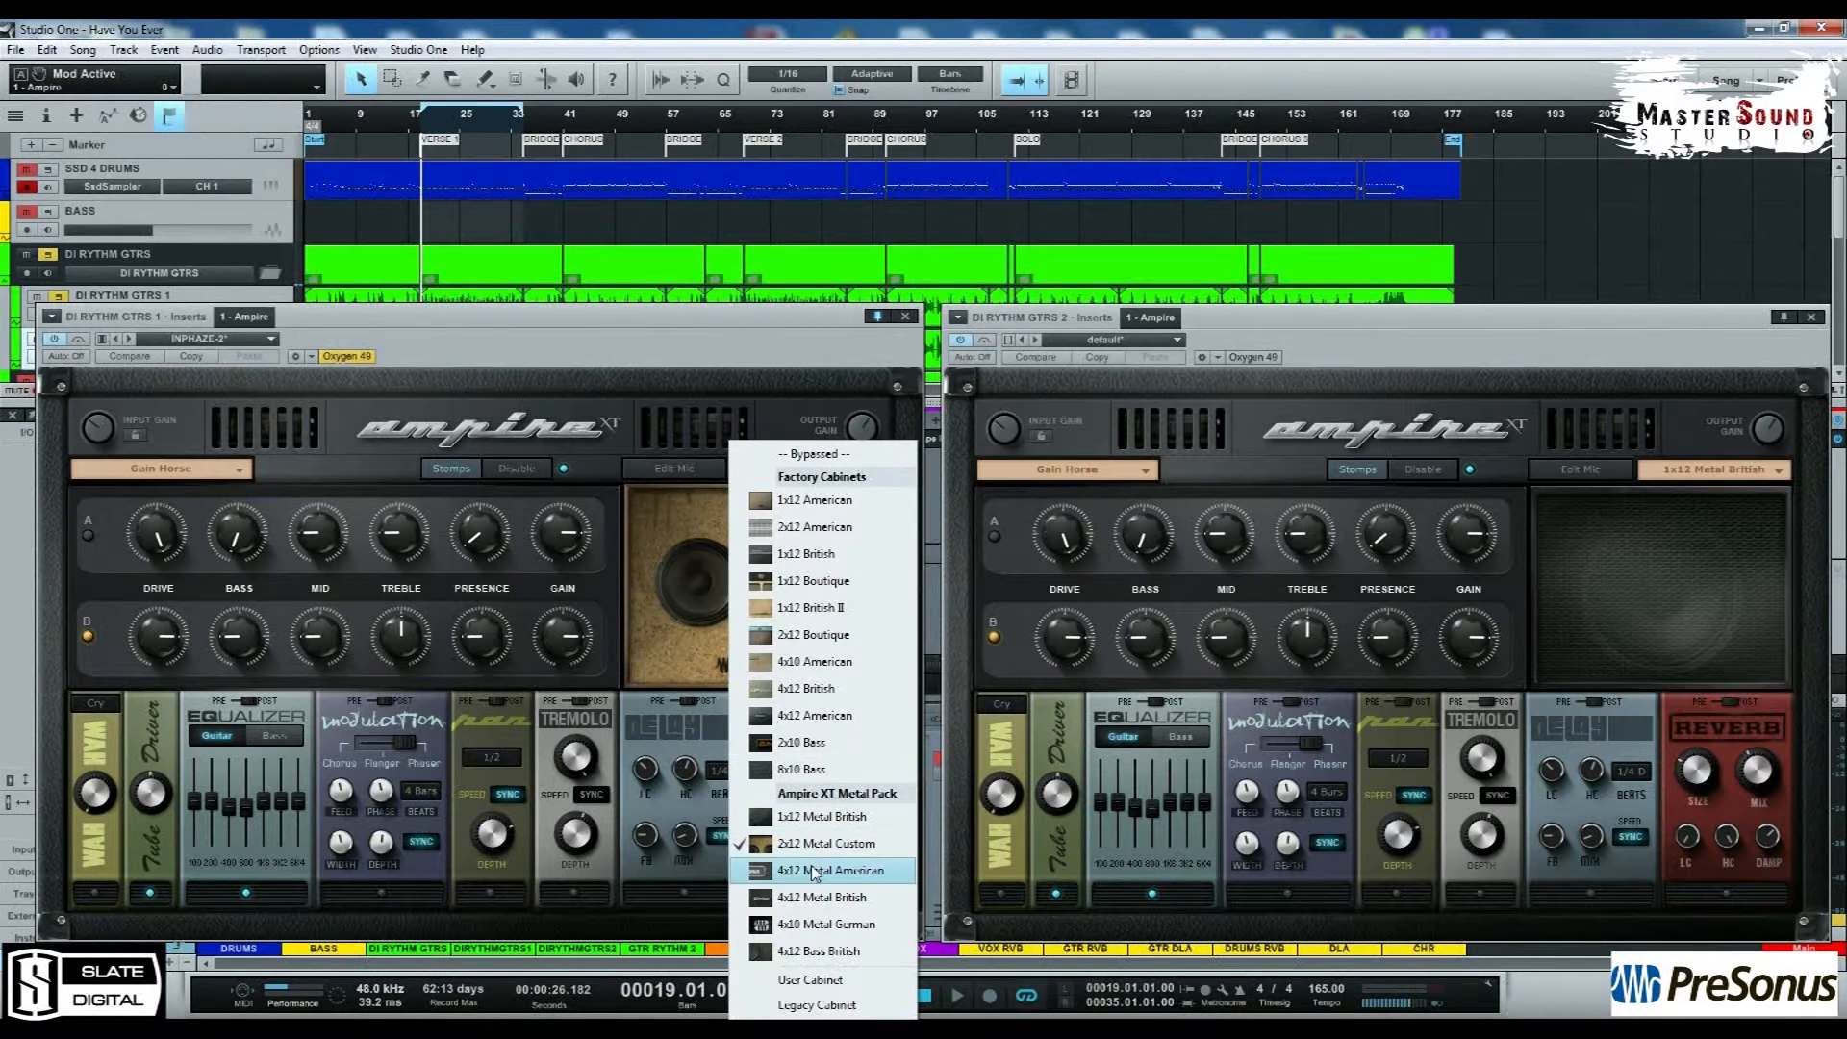
left_click(810, 864)
left_click(813, 471)
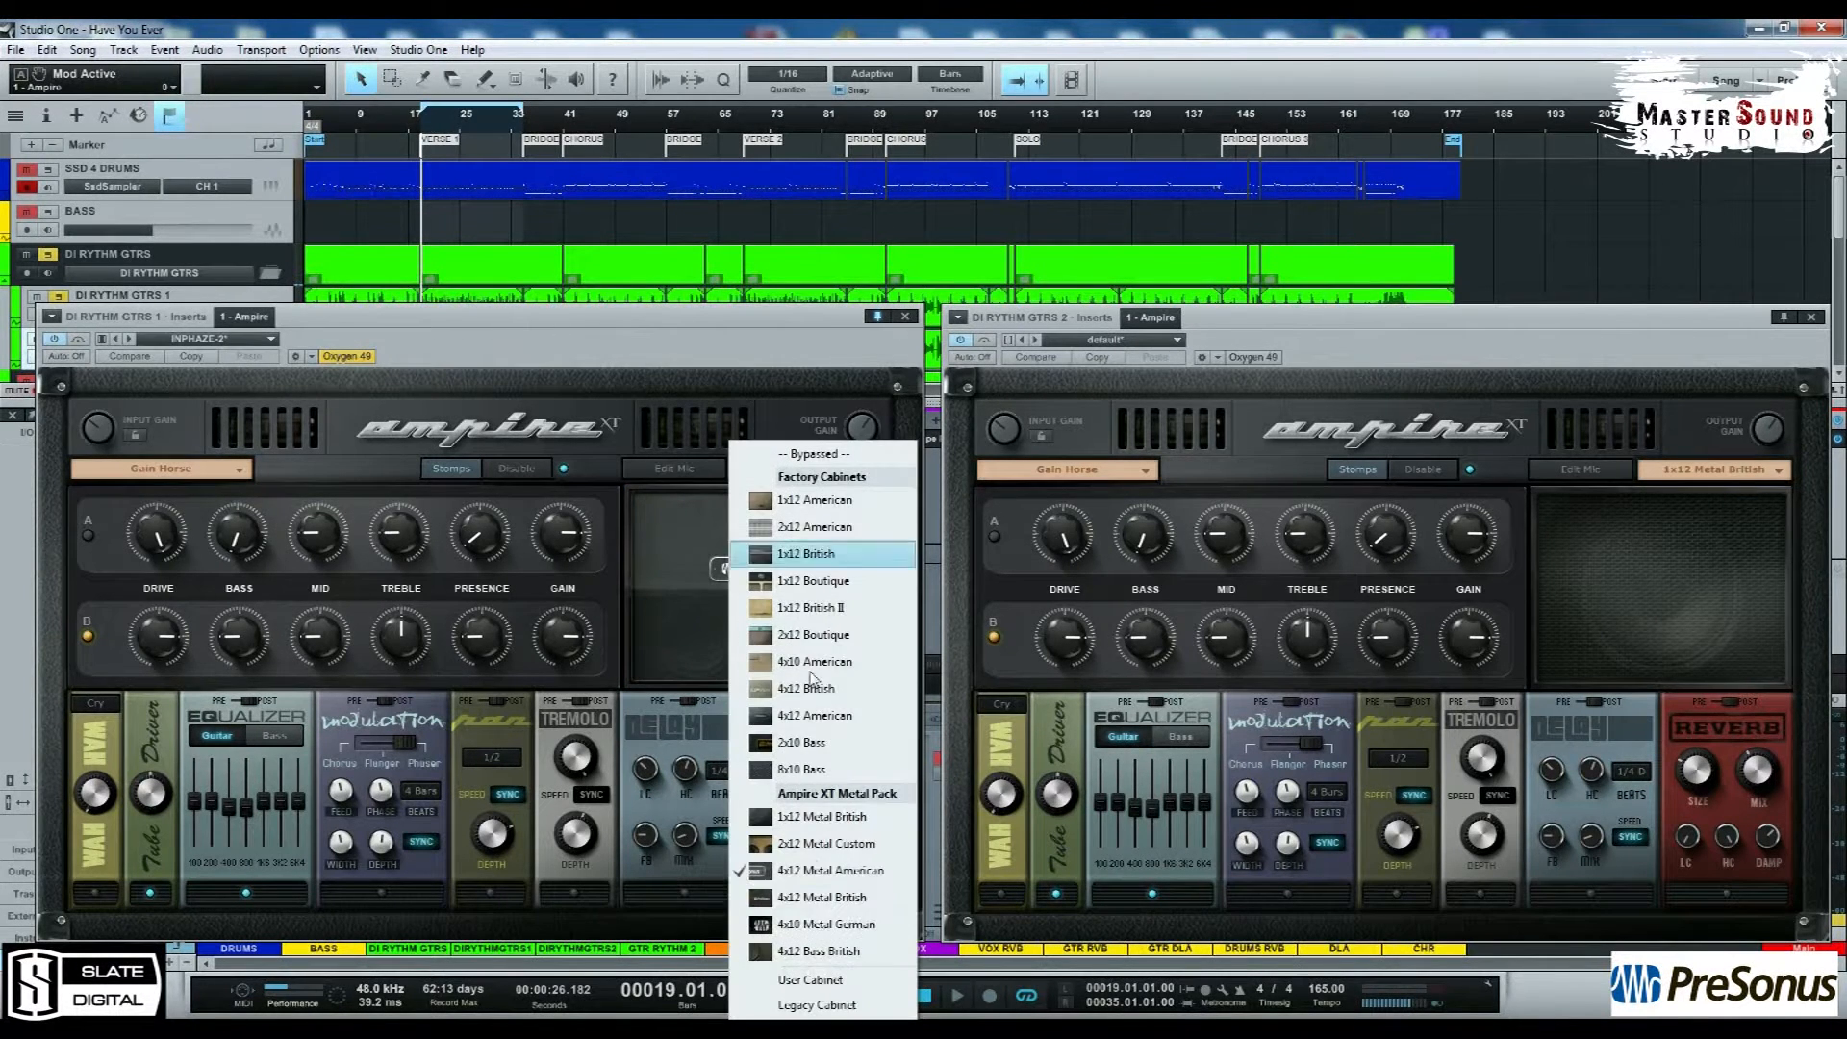
left_click(822, 897)
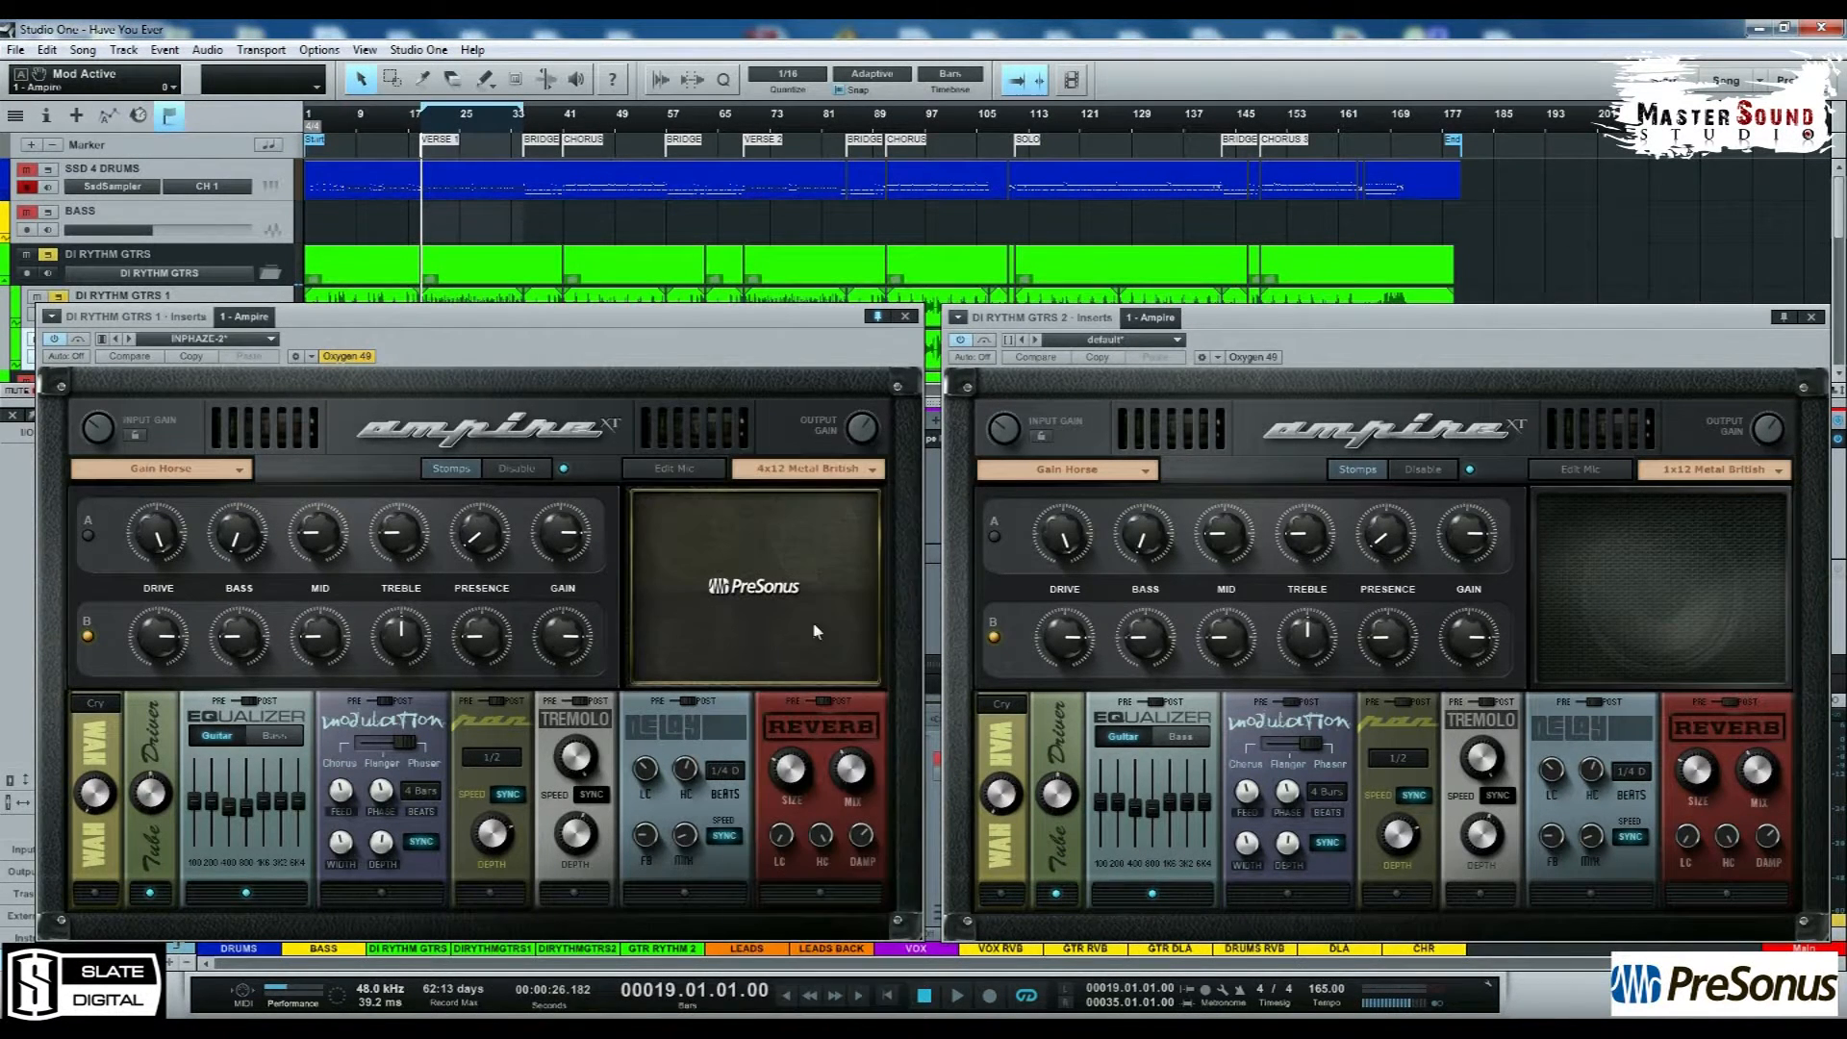
left_click(806, 471)
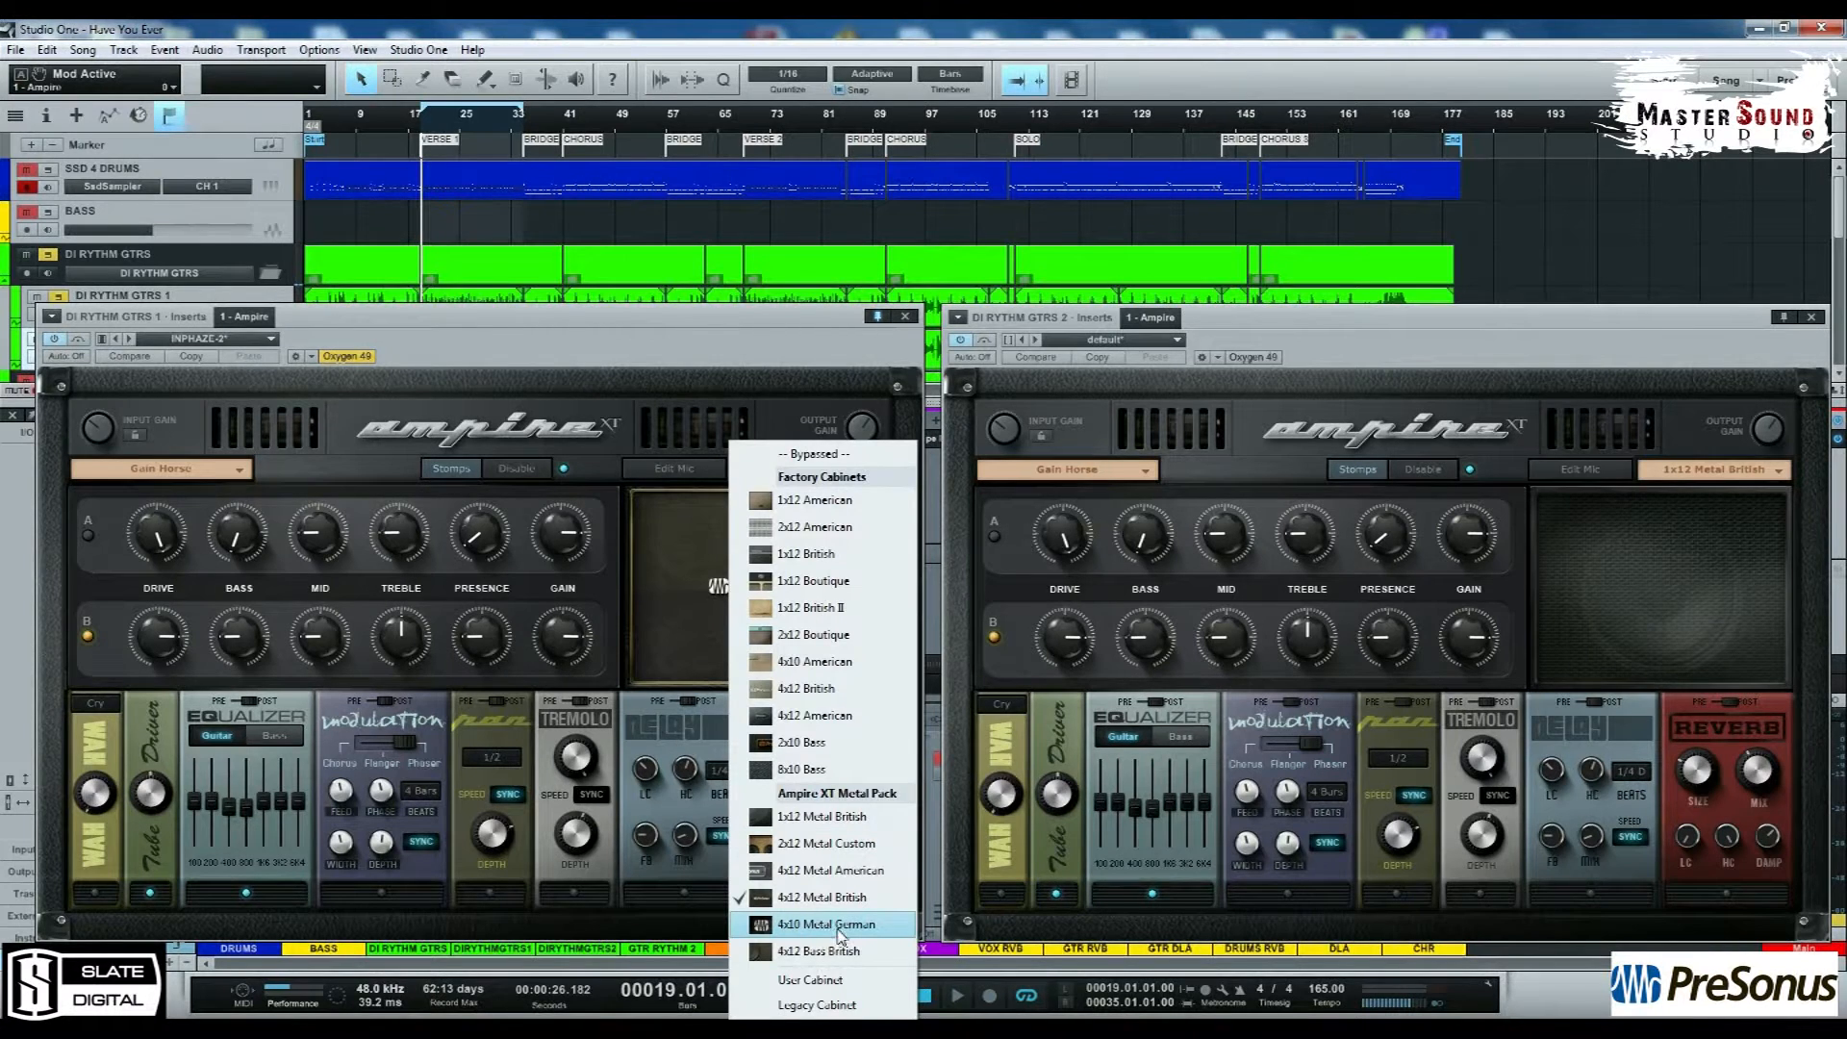
left_click(838, 925)
left_click(812, 470)
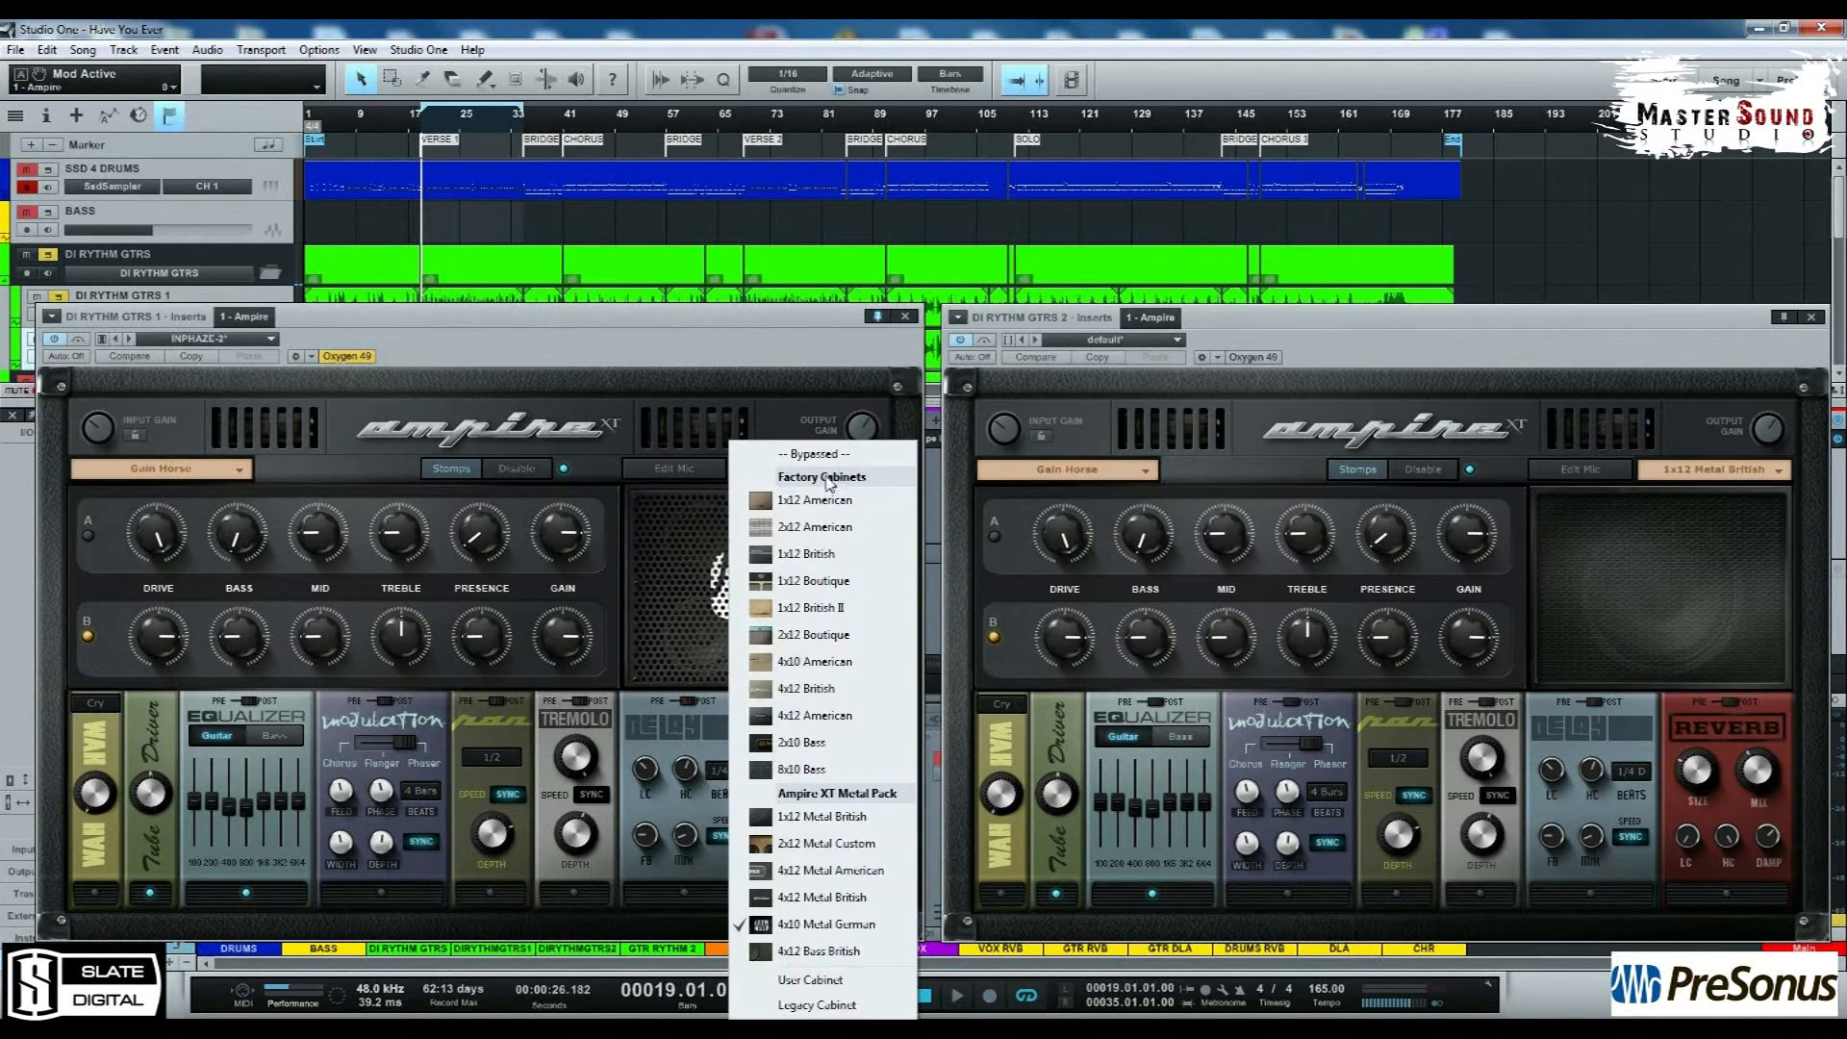
left_click(813, 952)
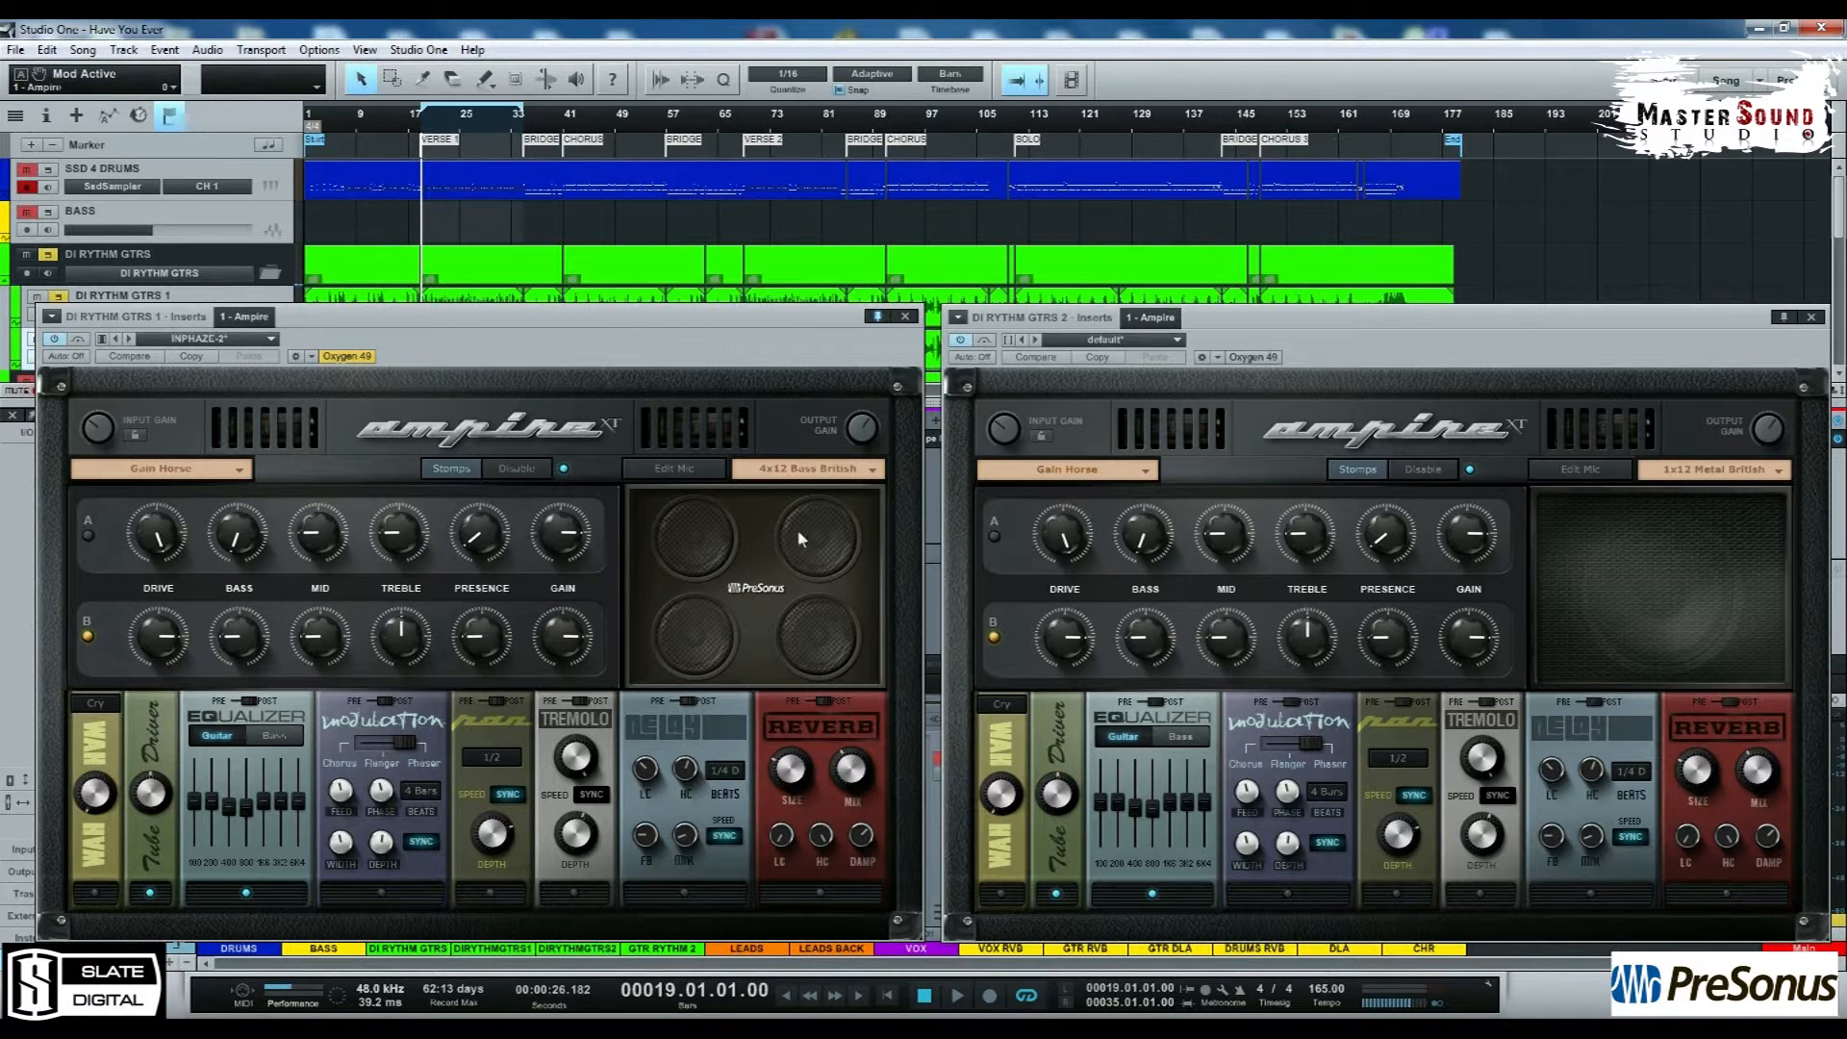
left_click(783, 484)
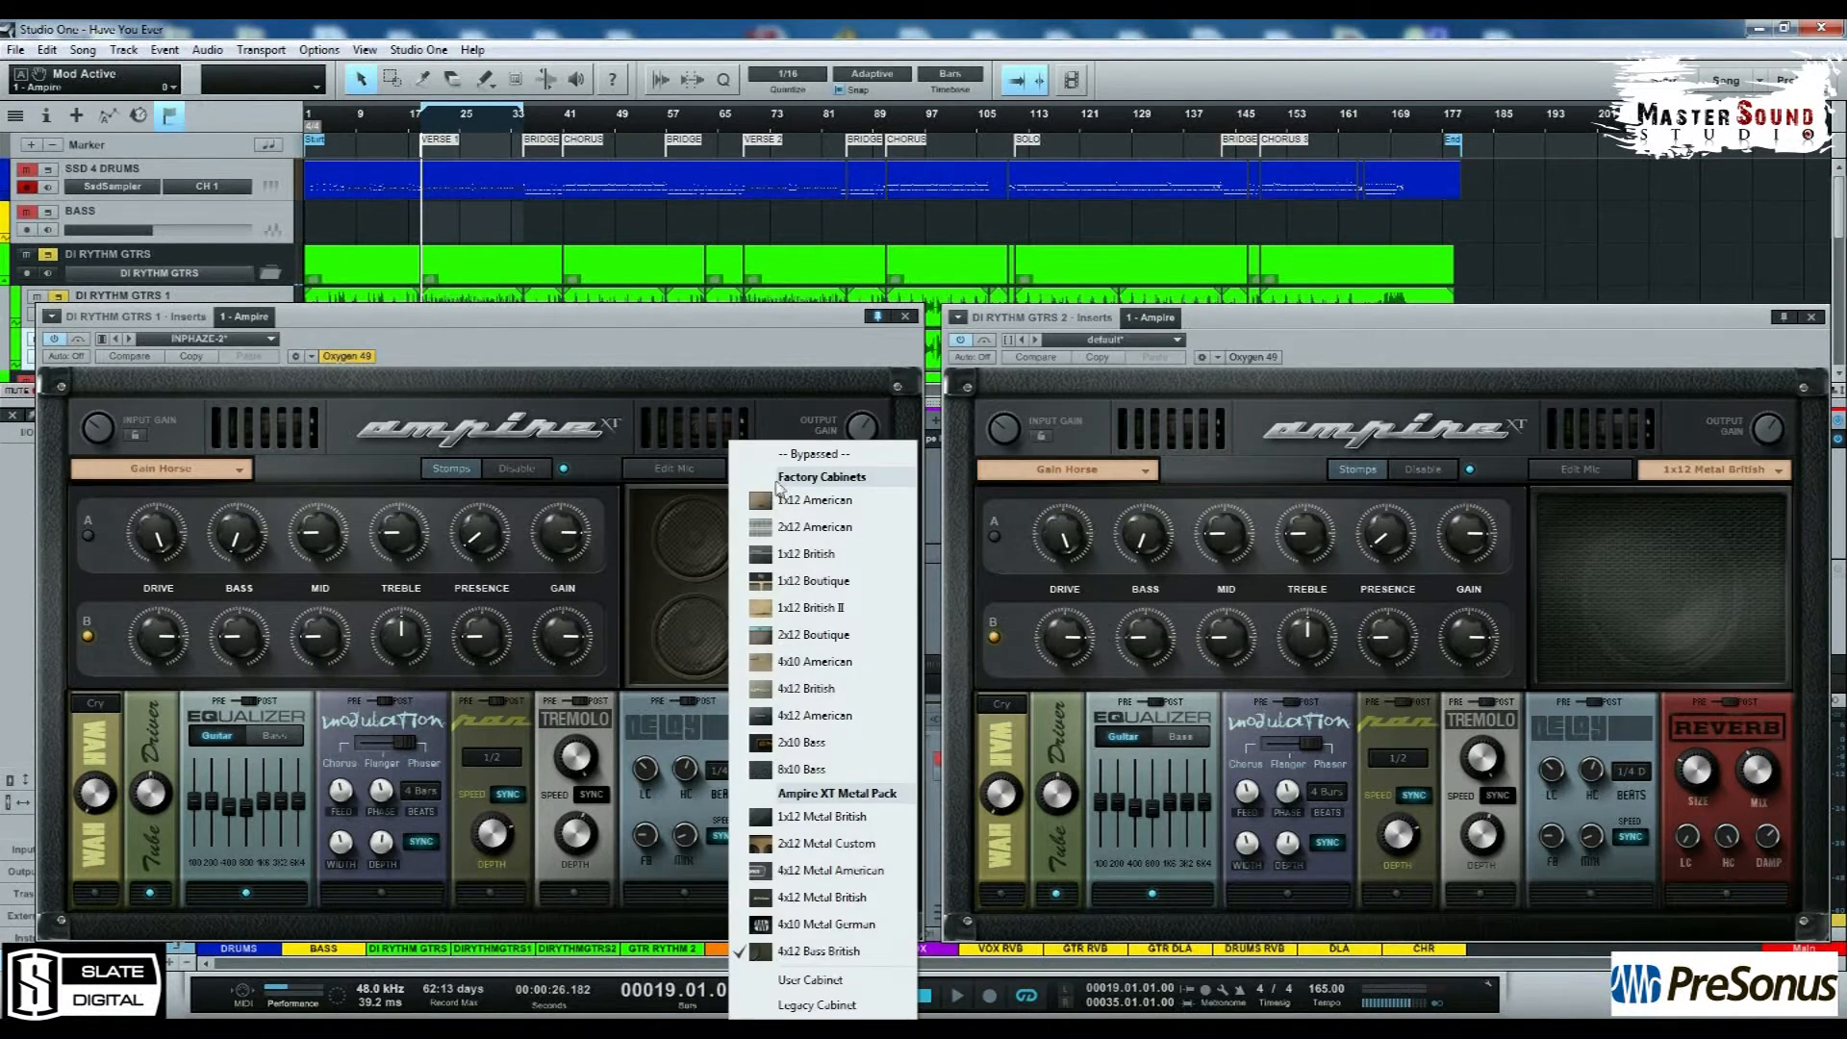
left_click(813, 816)
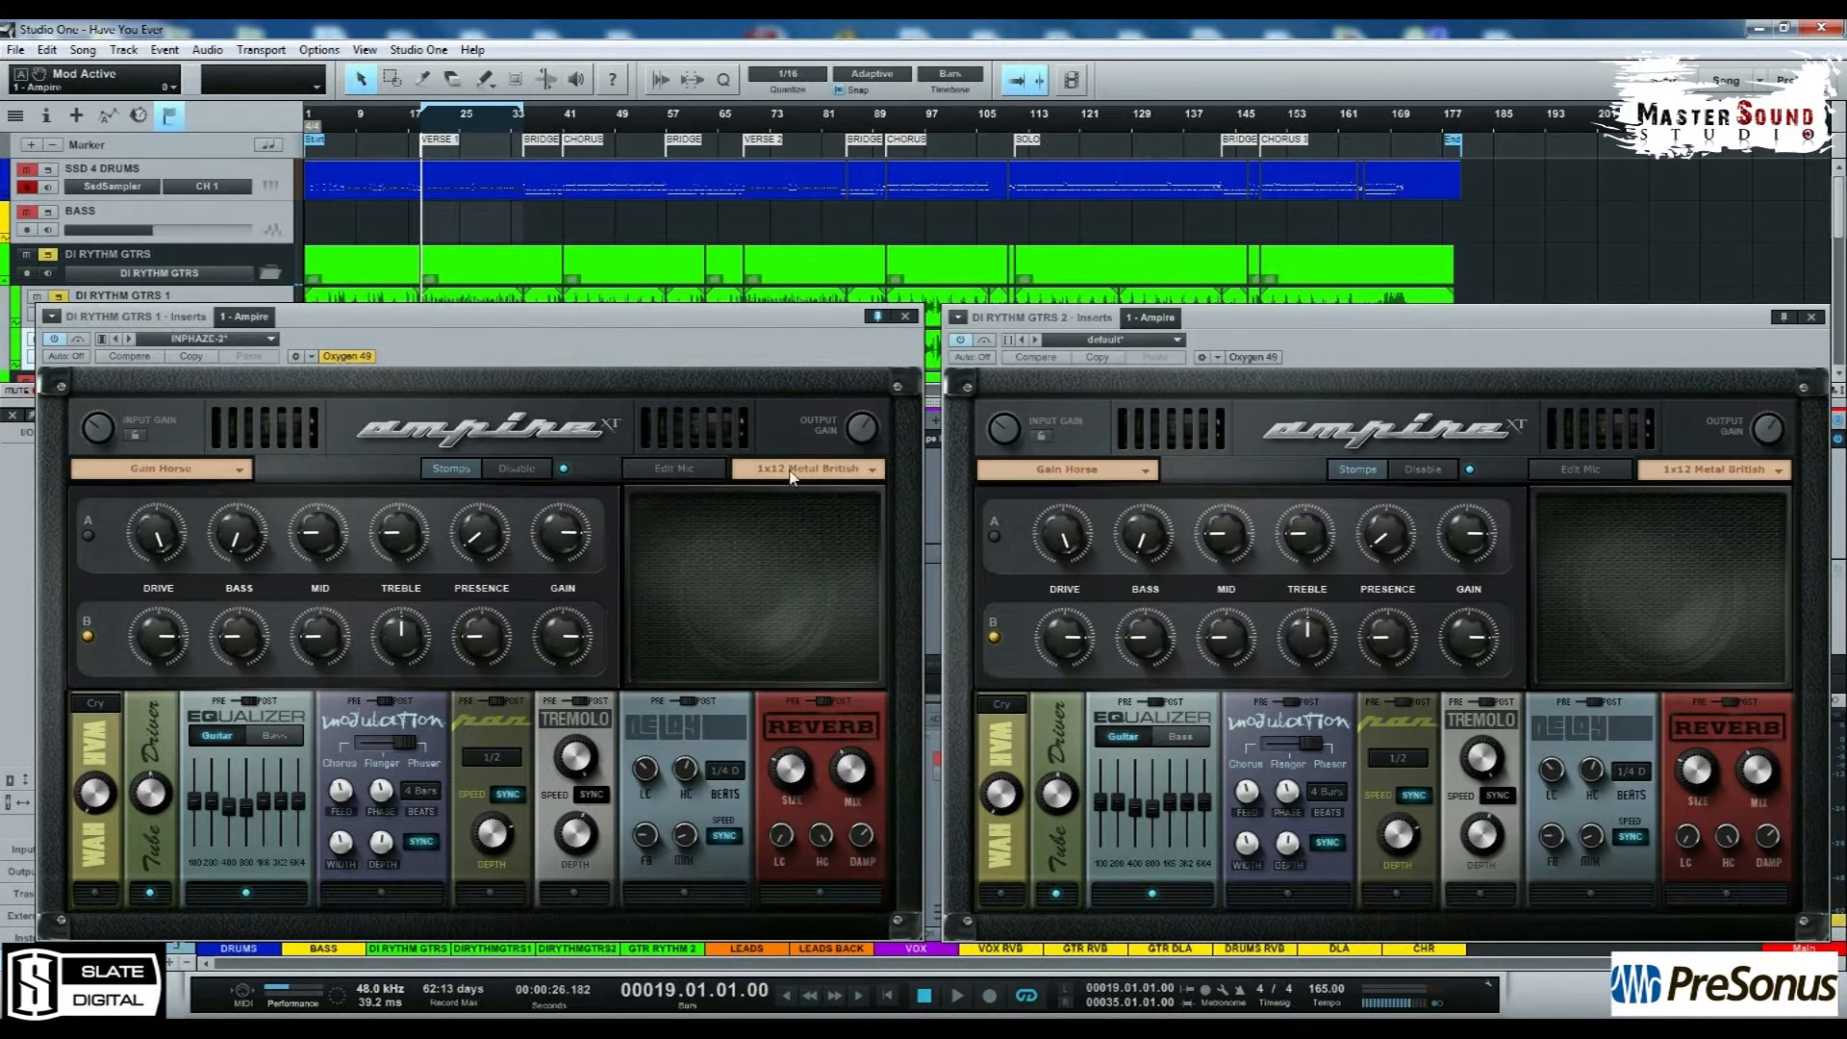
Step: Cycle the DI RYTHM GTRS 1 amp through Metal Clean, High Gain, Angel Power, Metal American and Metal German, returning to Gain Horse
left_click(174, 470)
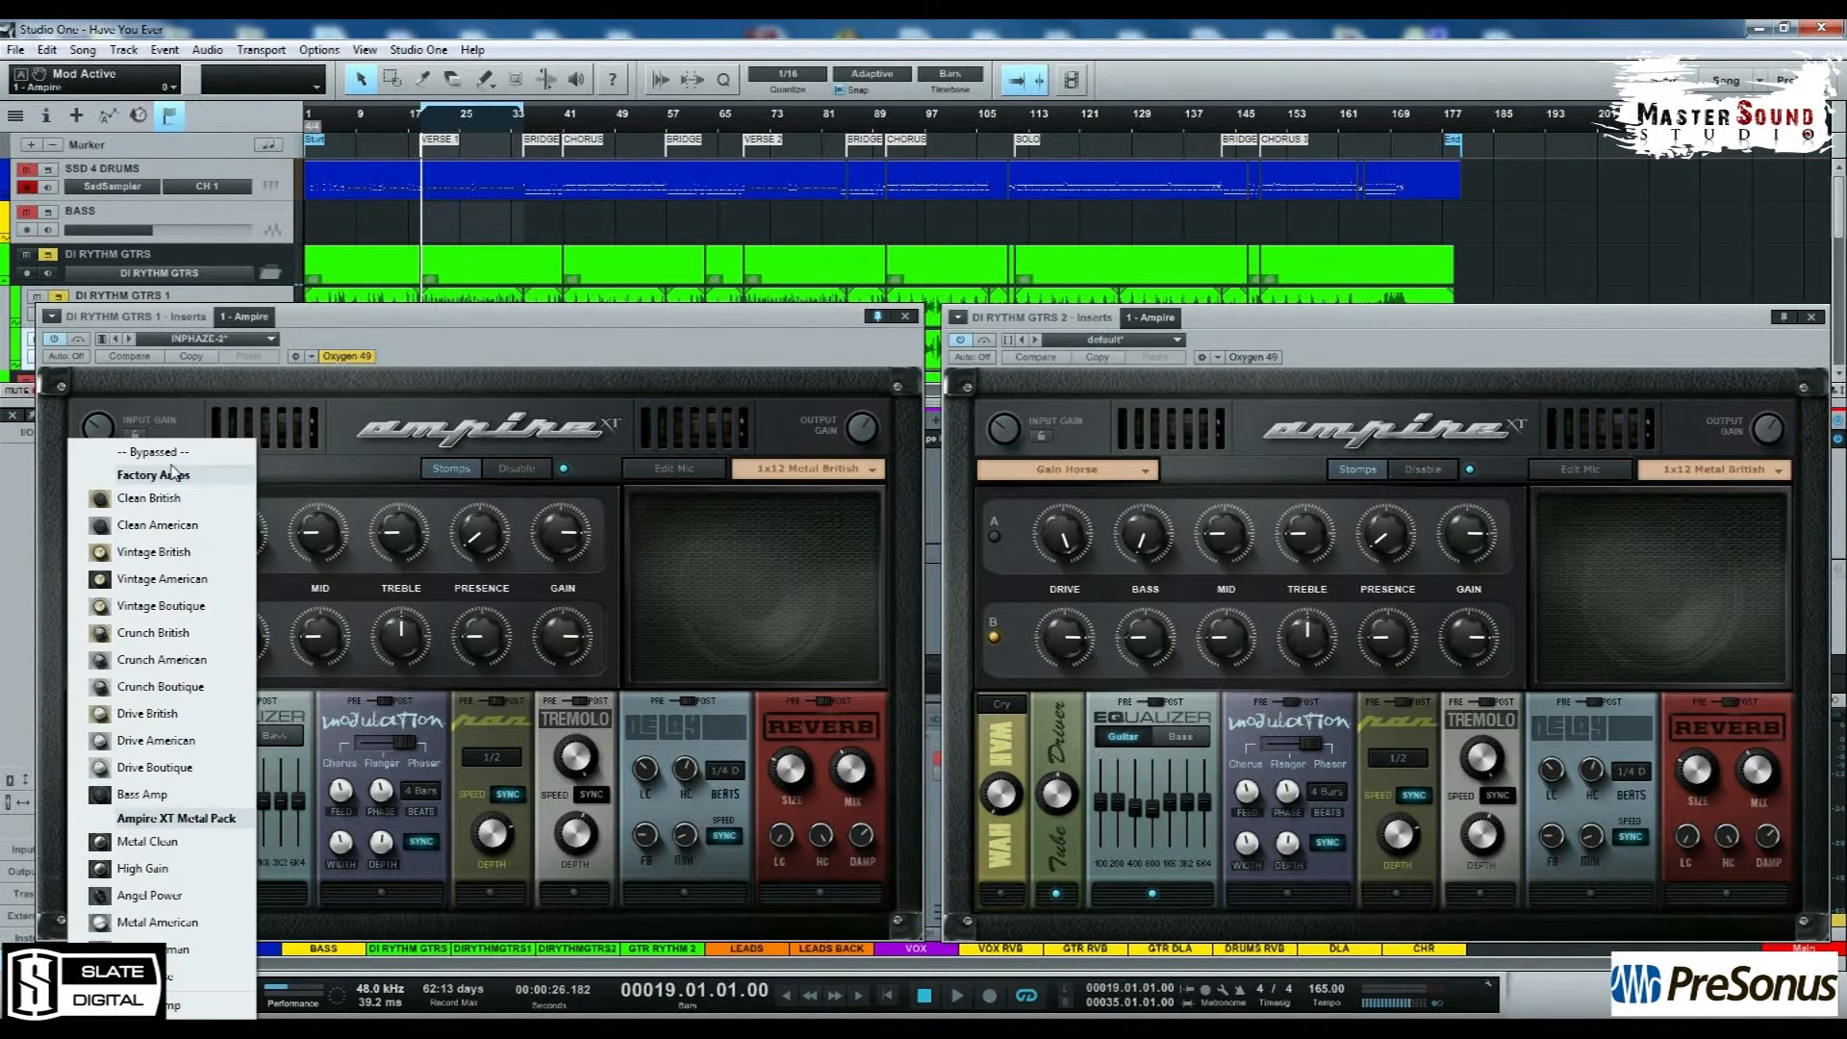
left_click(197, 843)
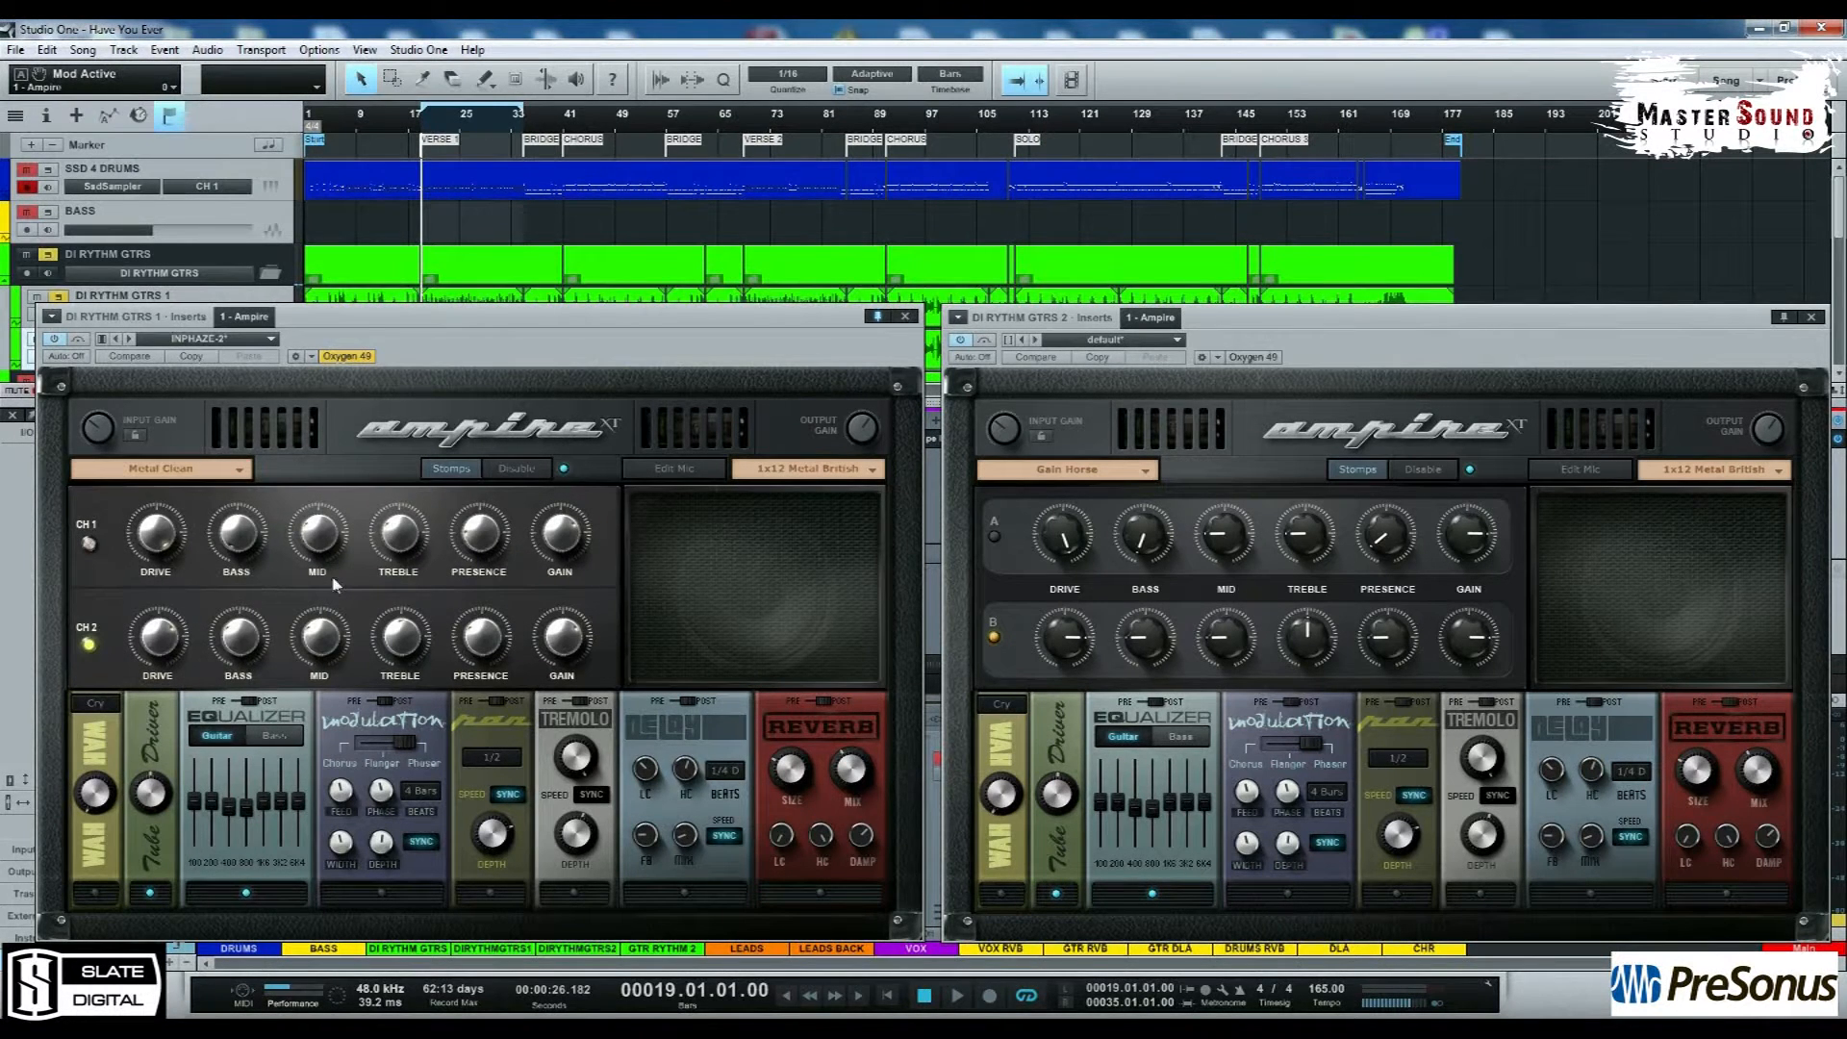
left_click(168, 471)
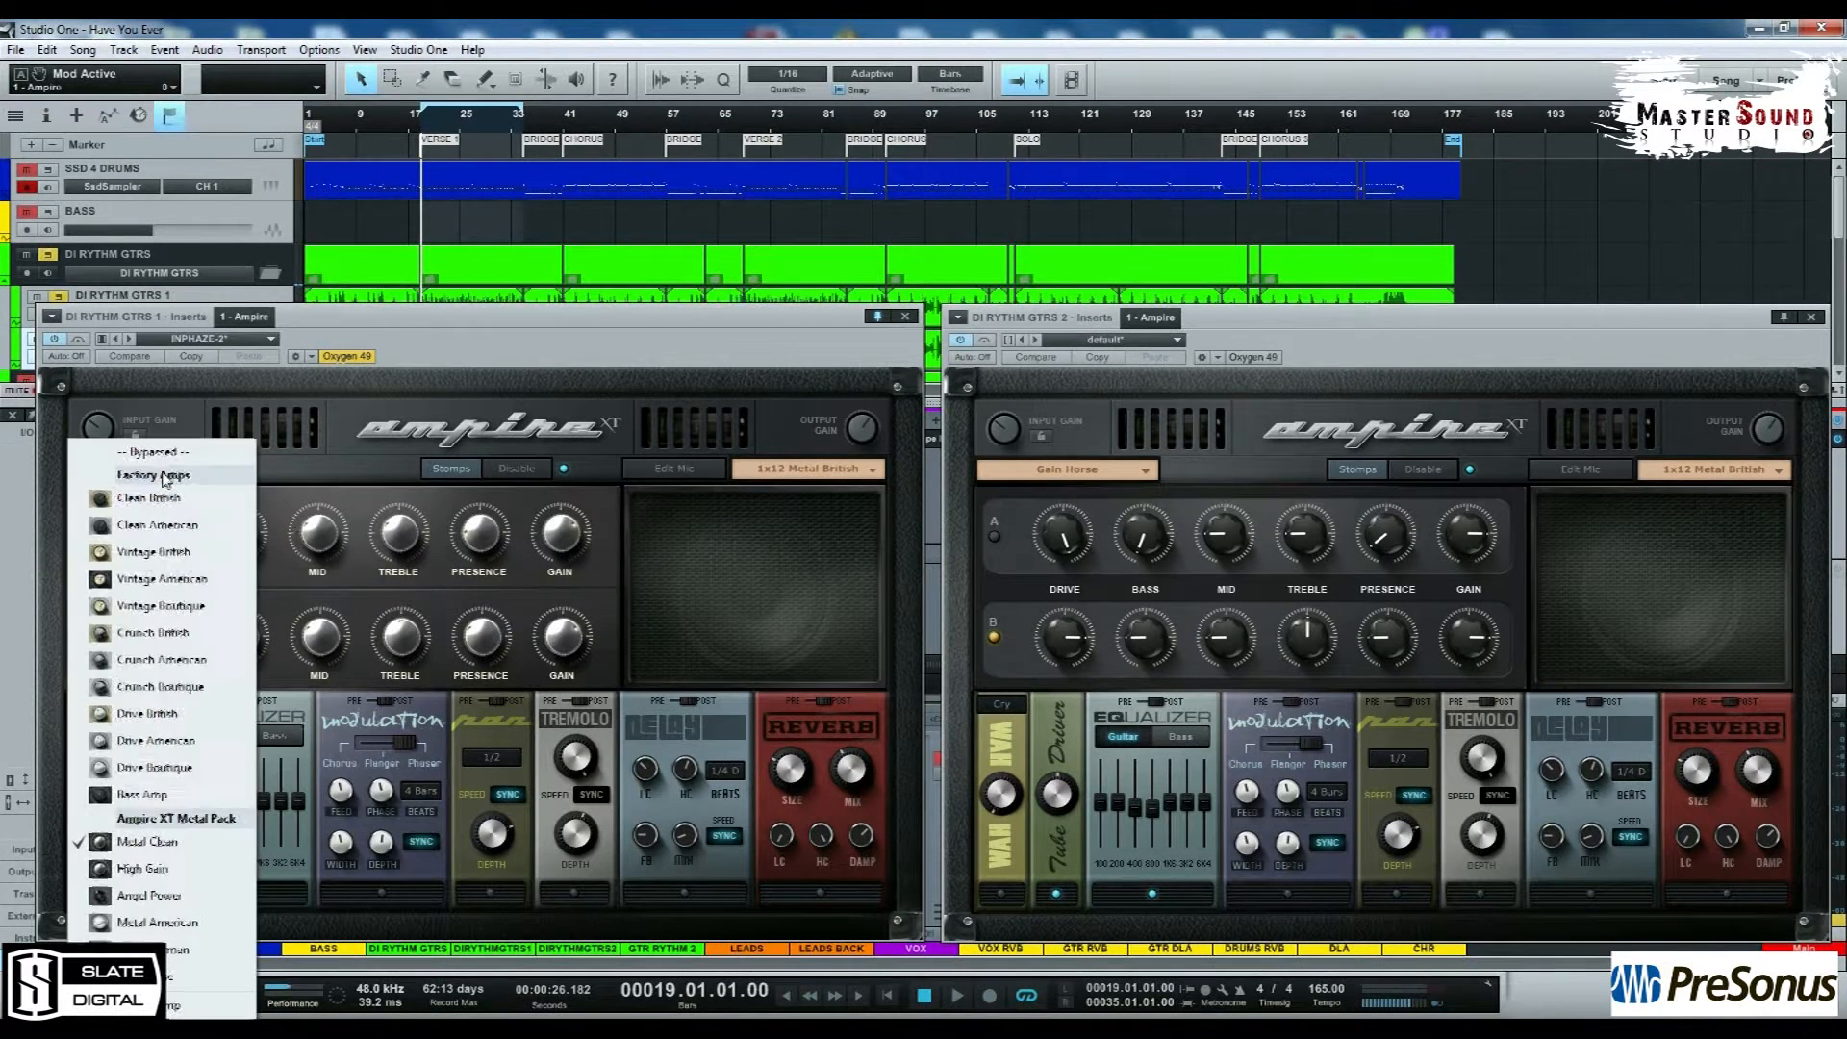
left_click(144, 870)
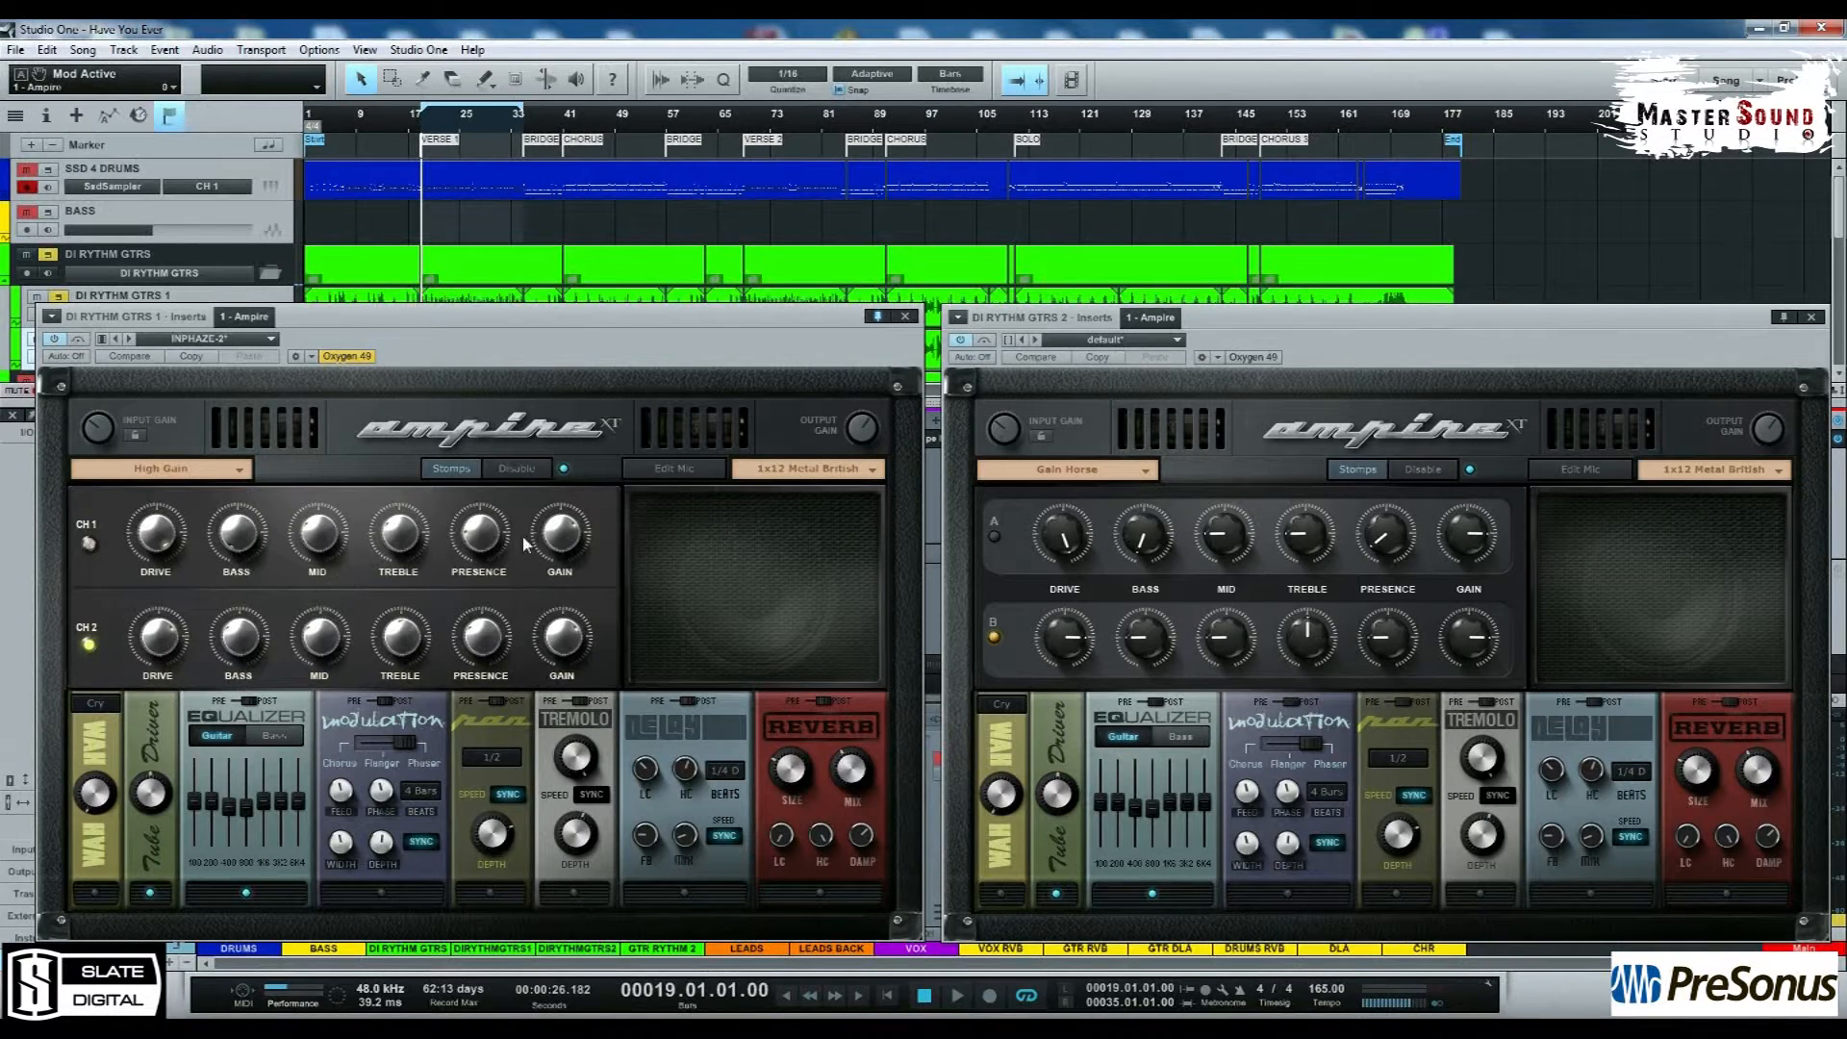
left_click(137, 470)
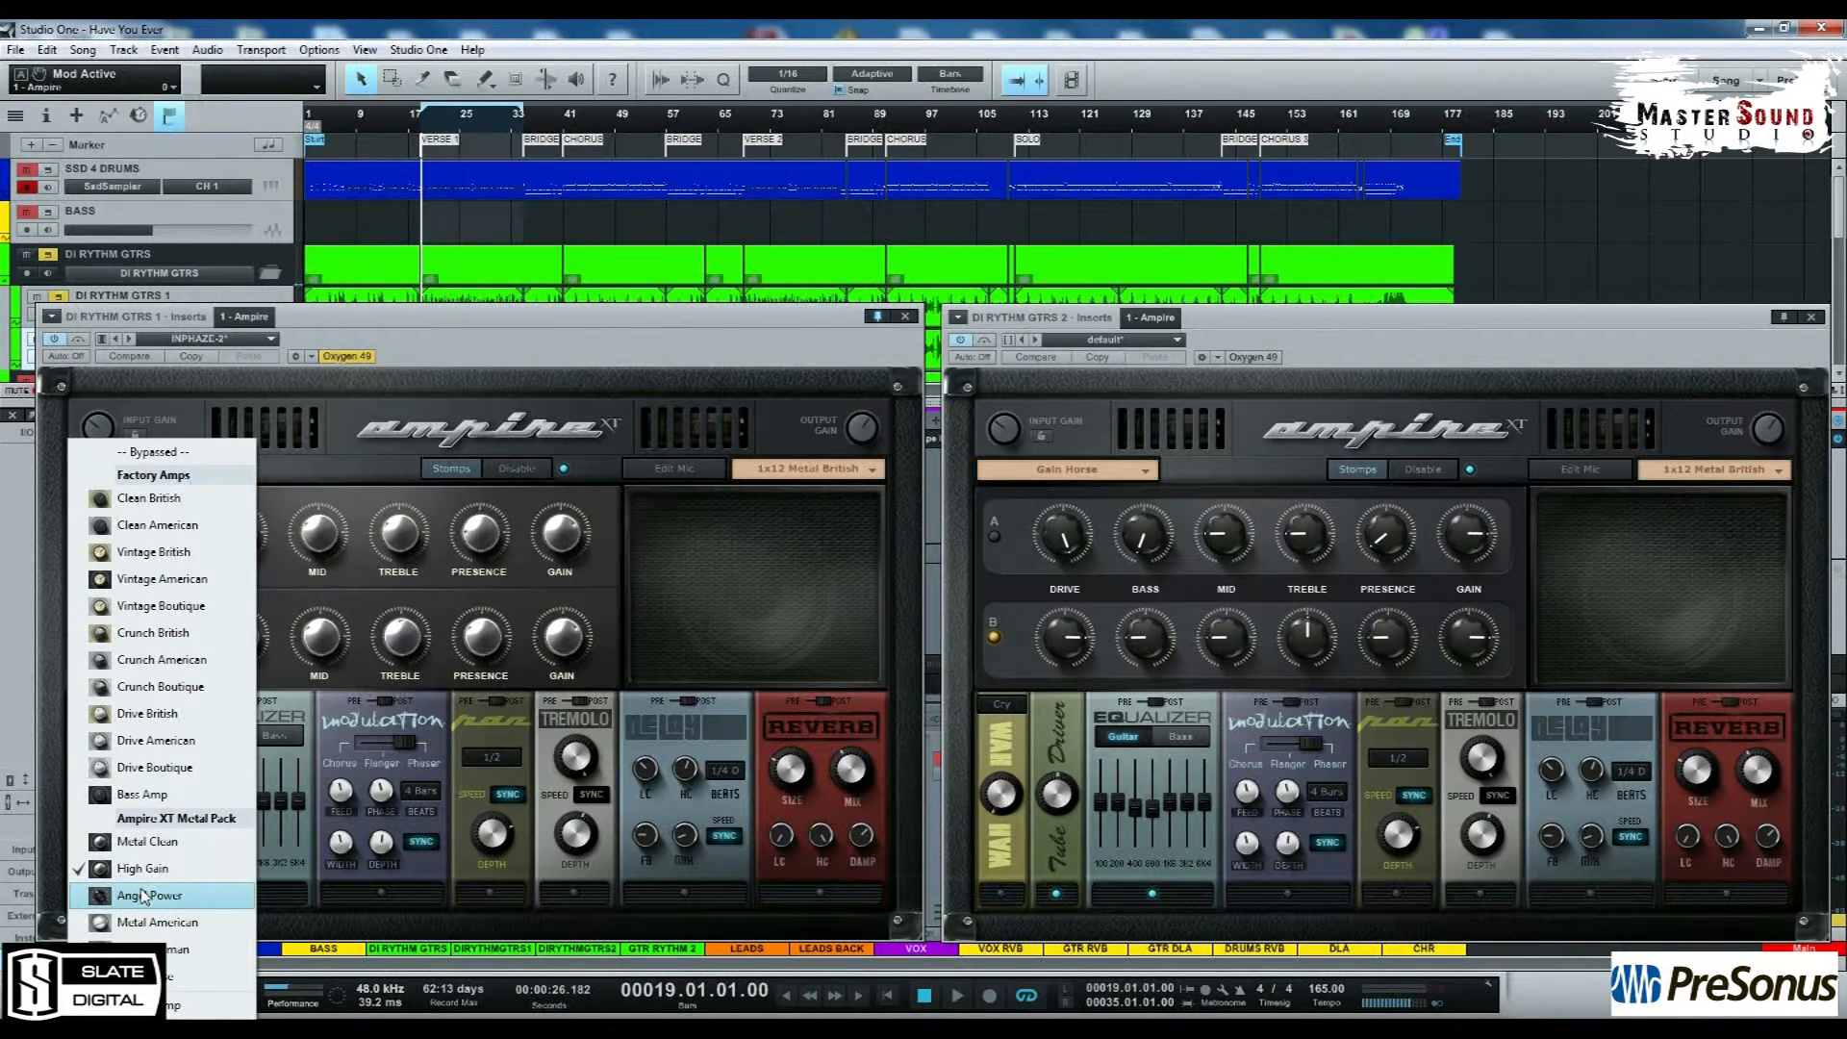
left_click(147, 894)
left_click(143, 470)
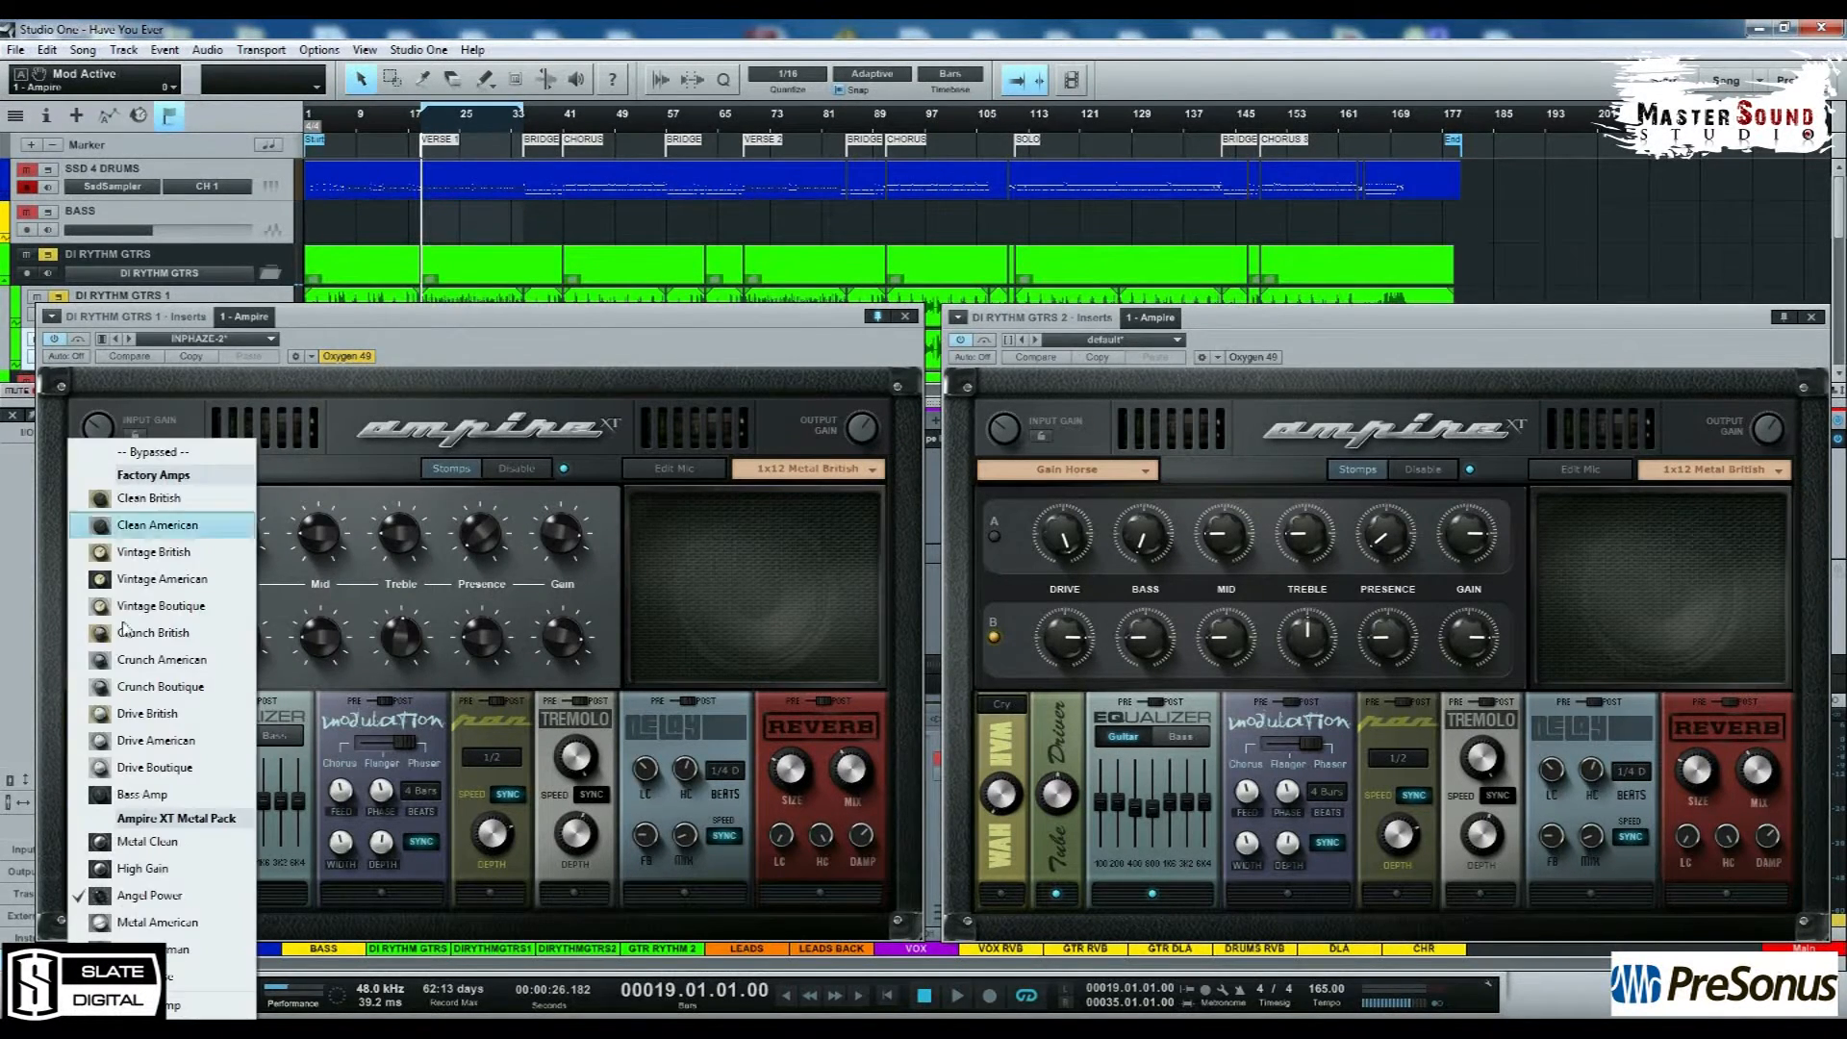
left_click(133, 923)
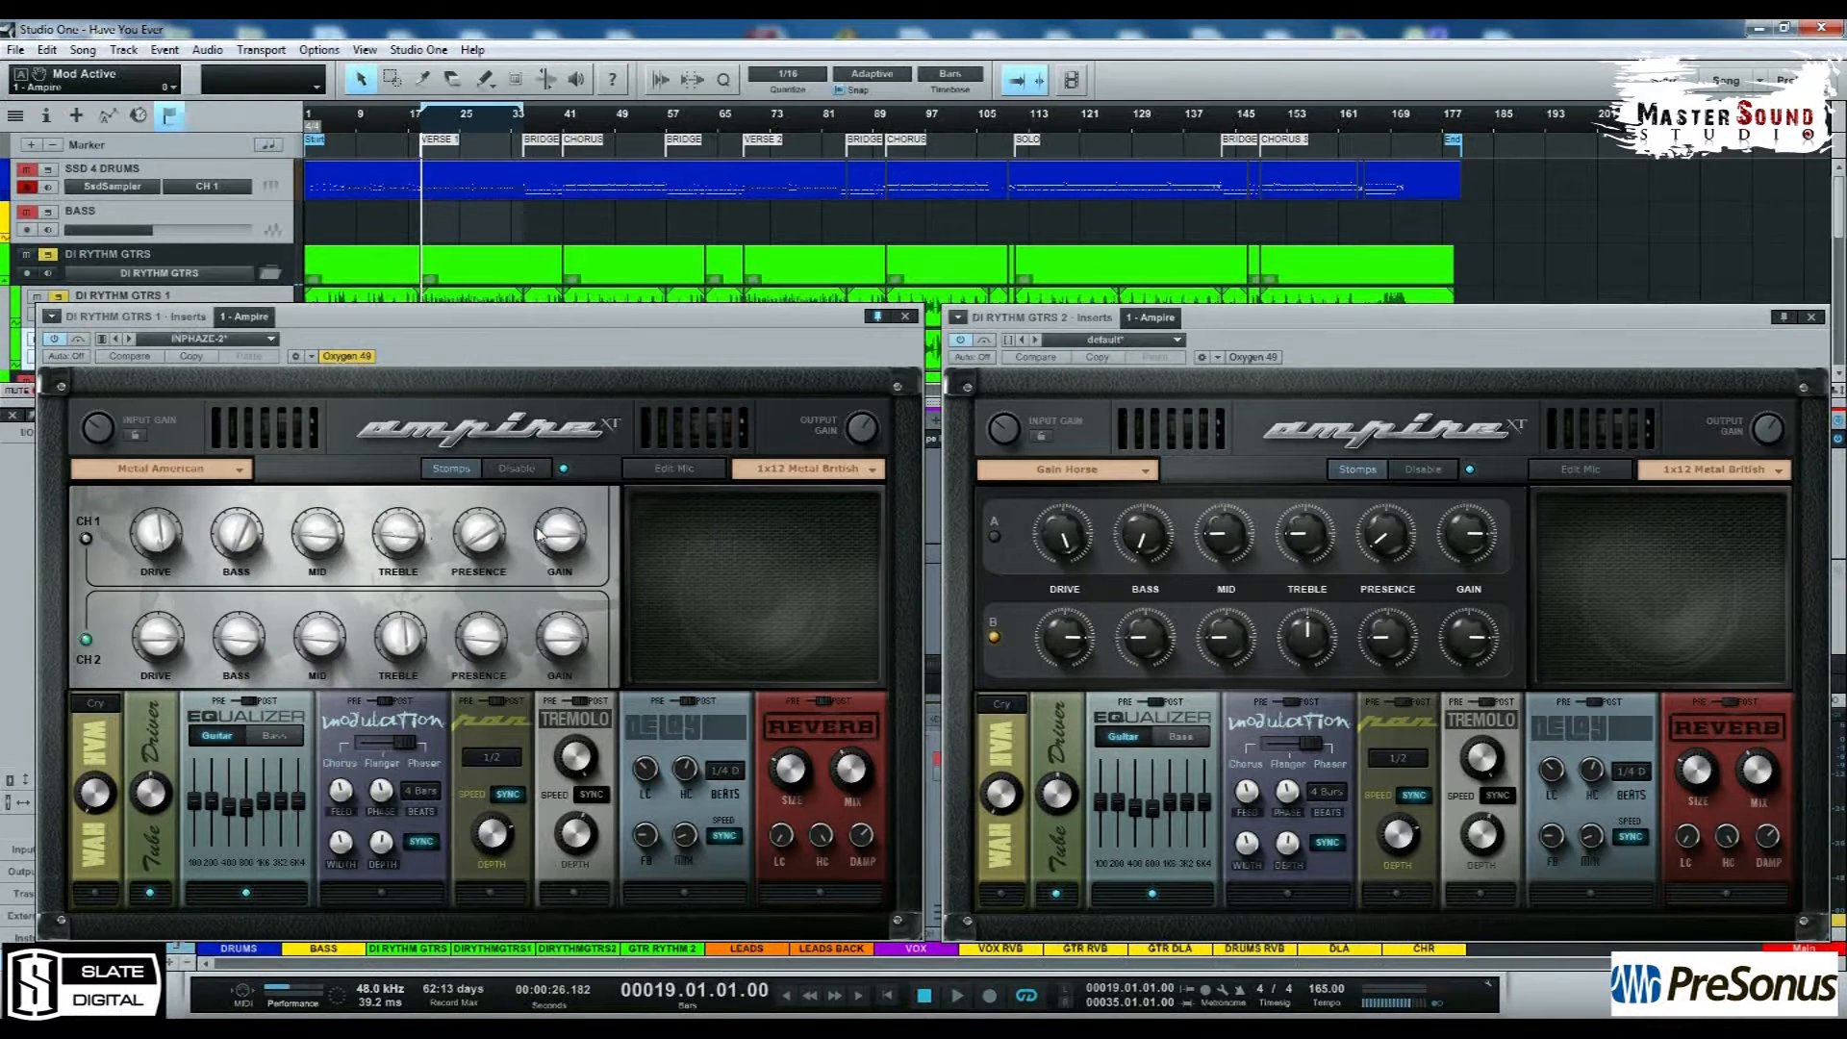
left_click(169, 471)
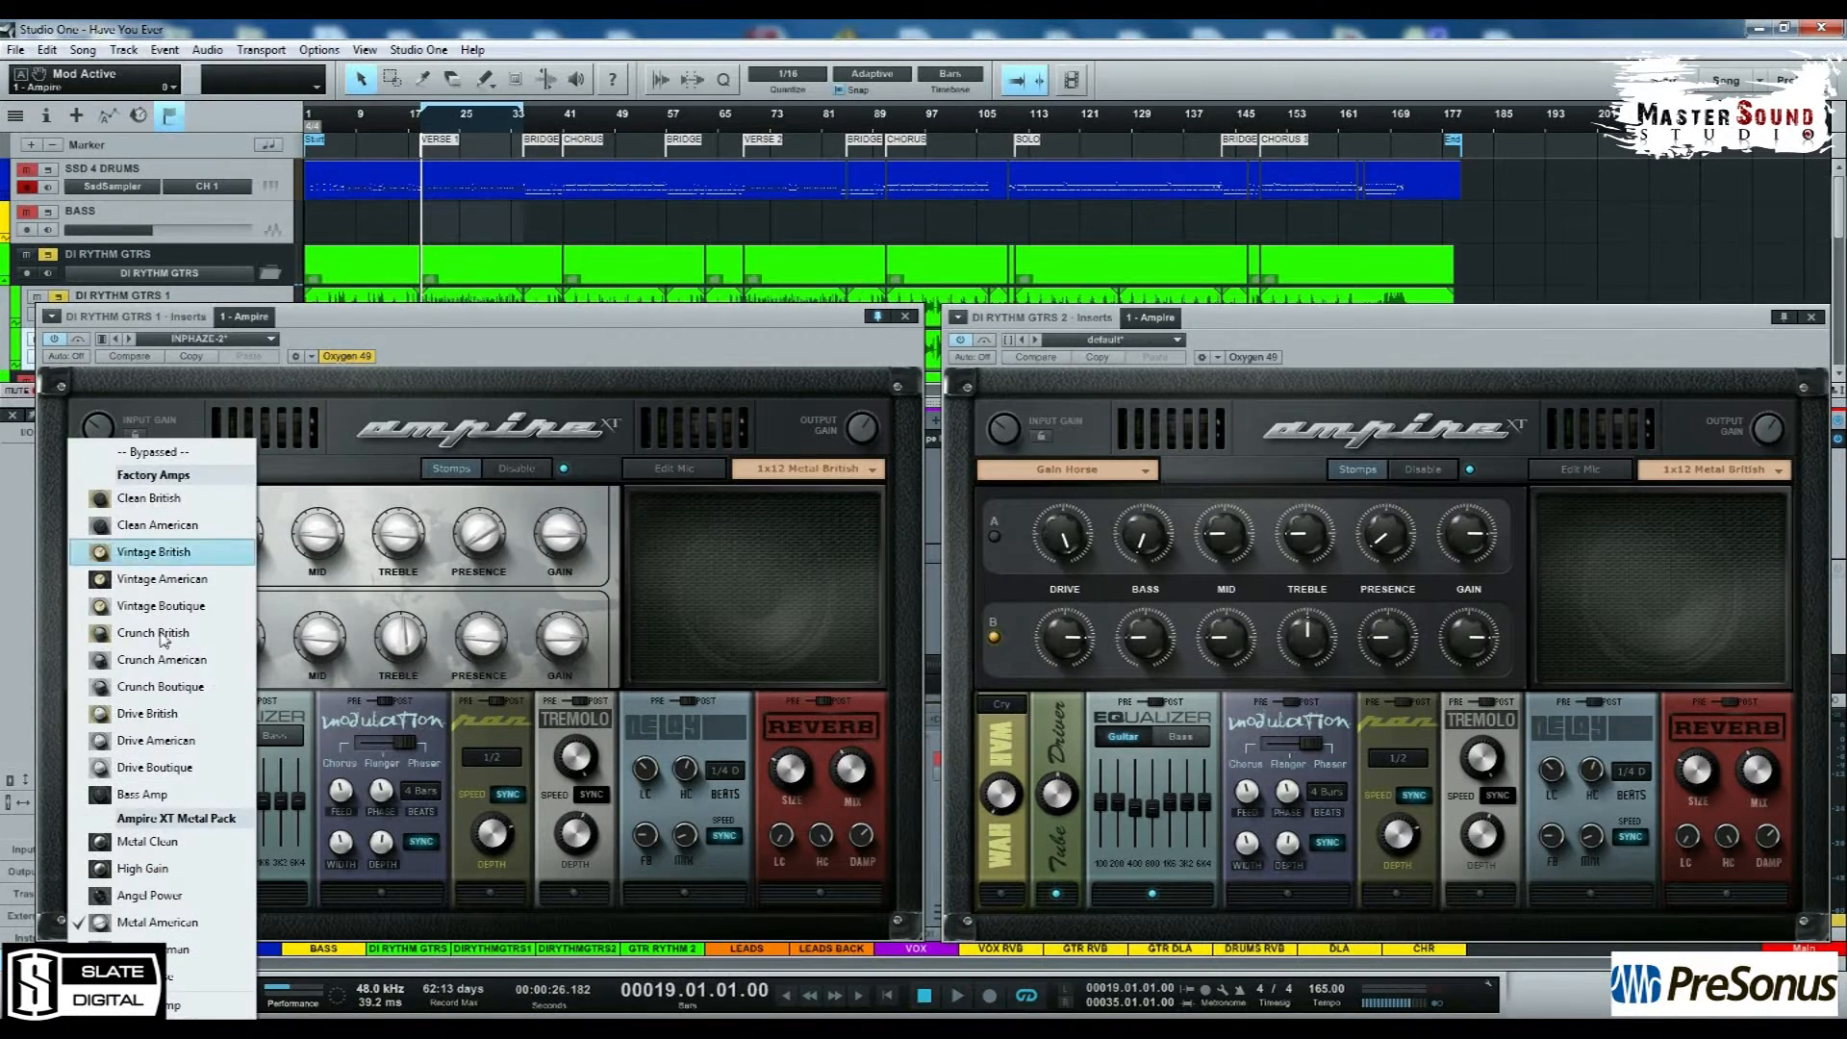
left_click(168, 949)
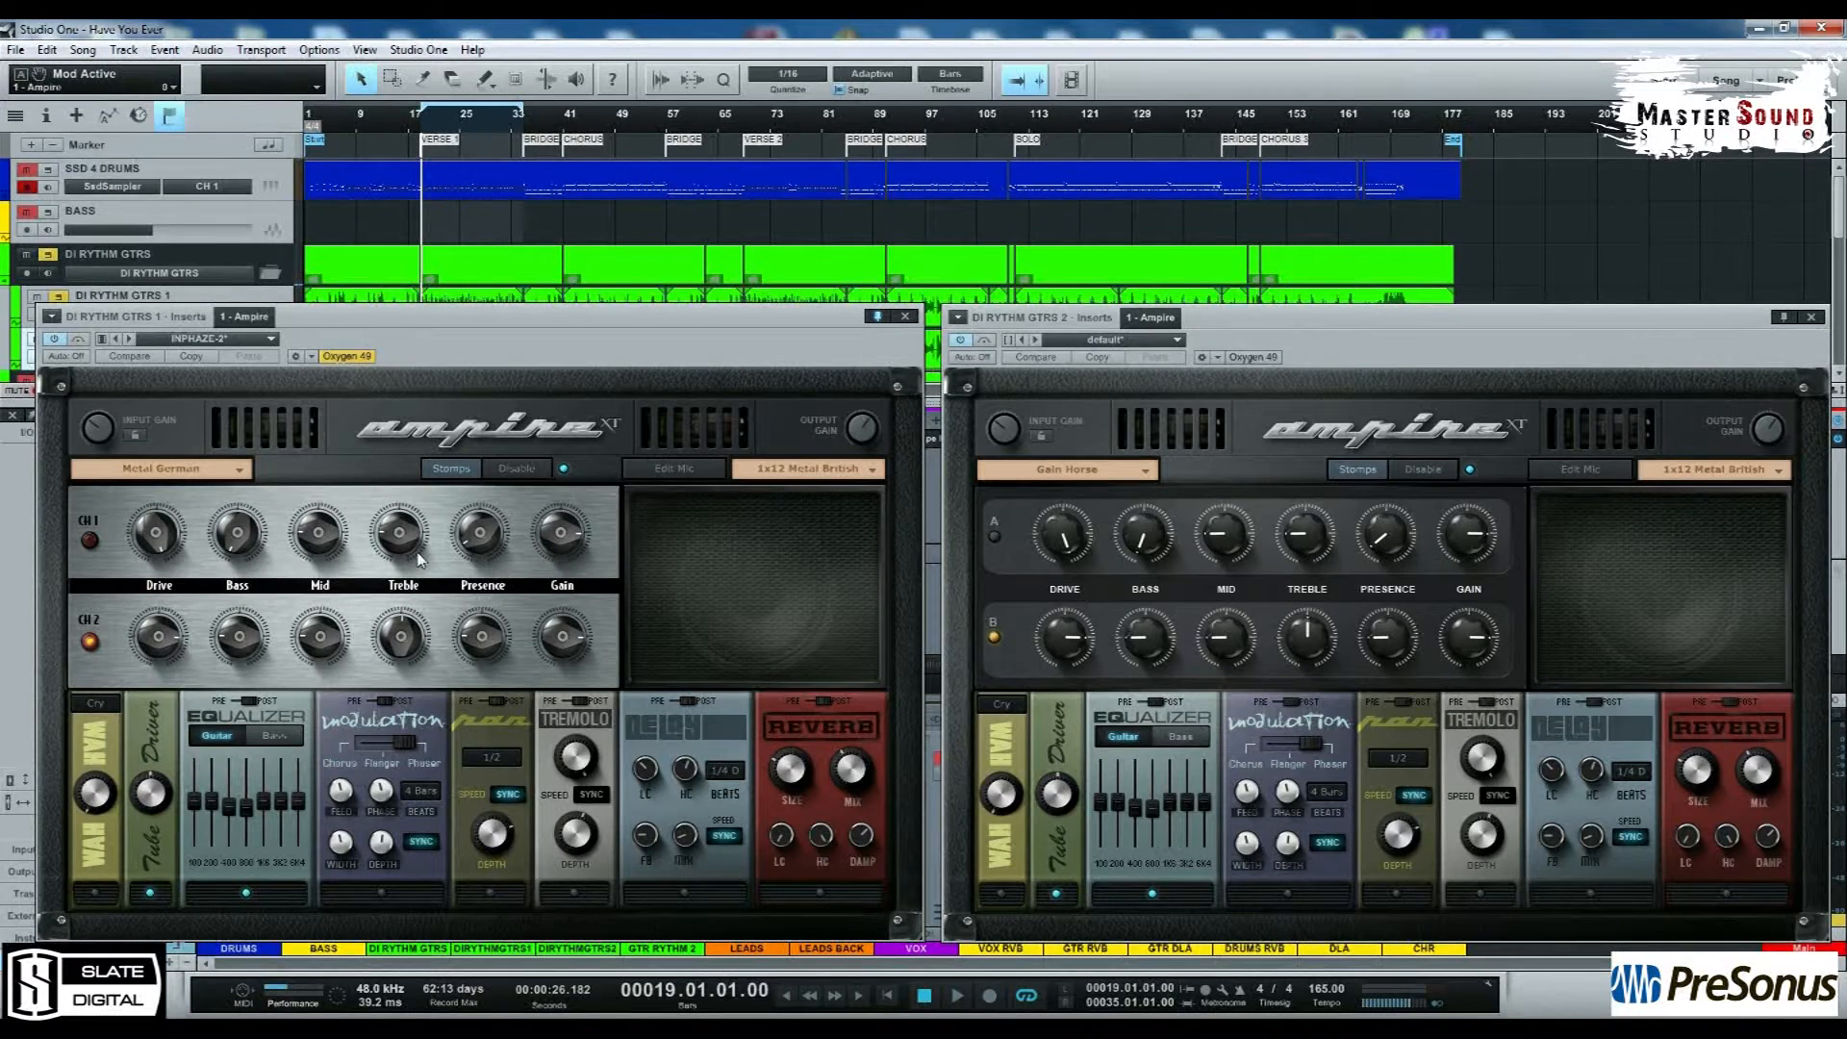
left_click(159, 480)
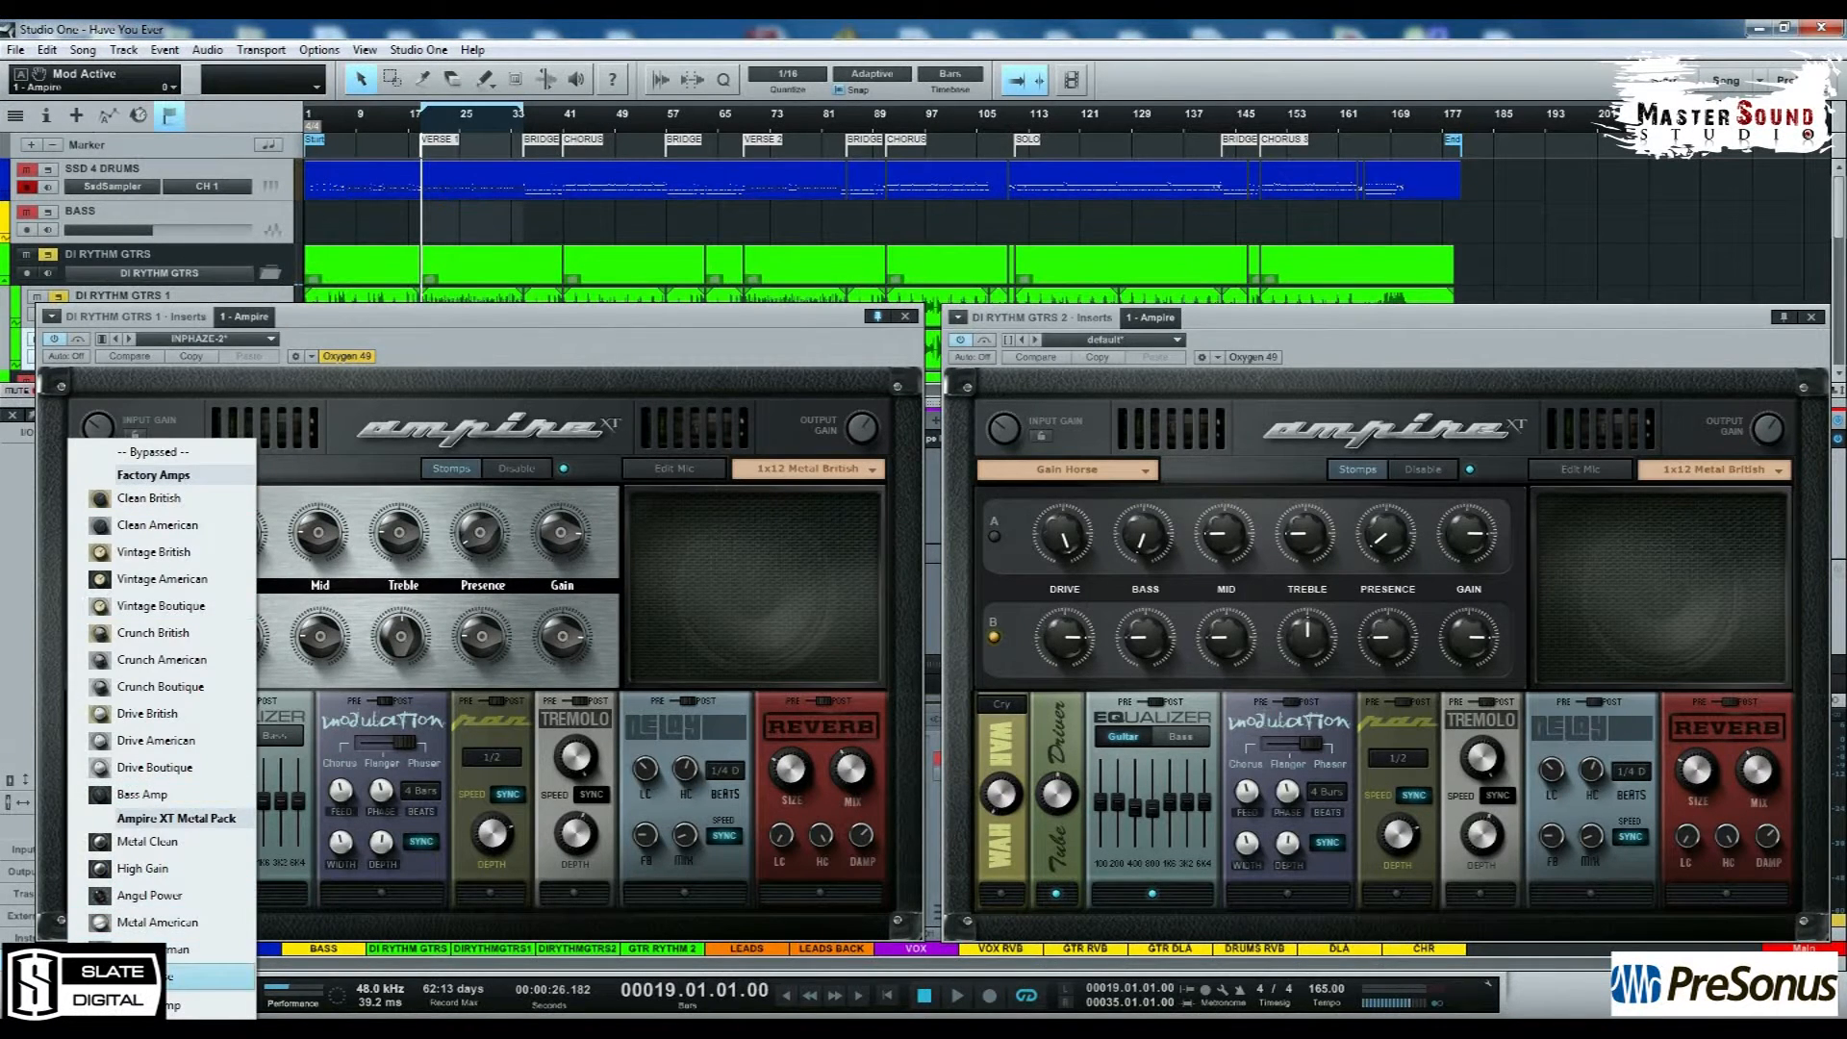
left_click(173, 976)
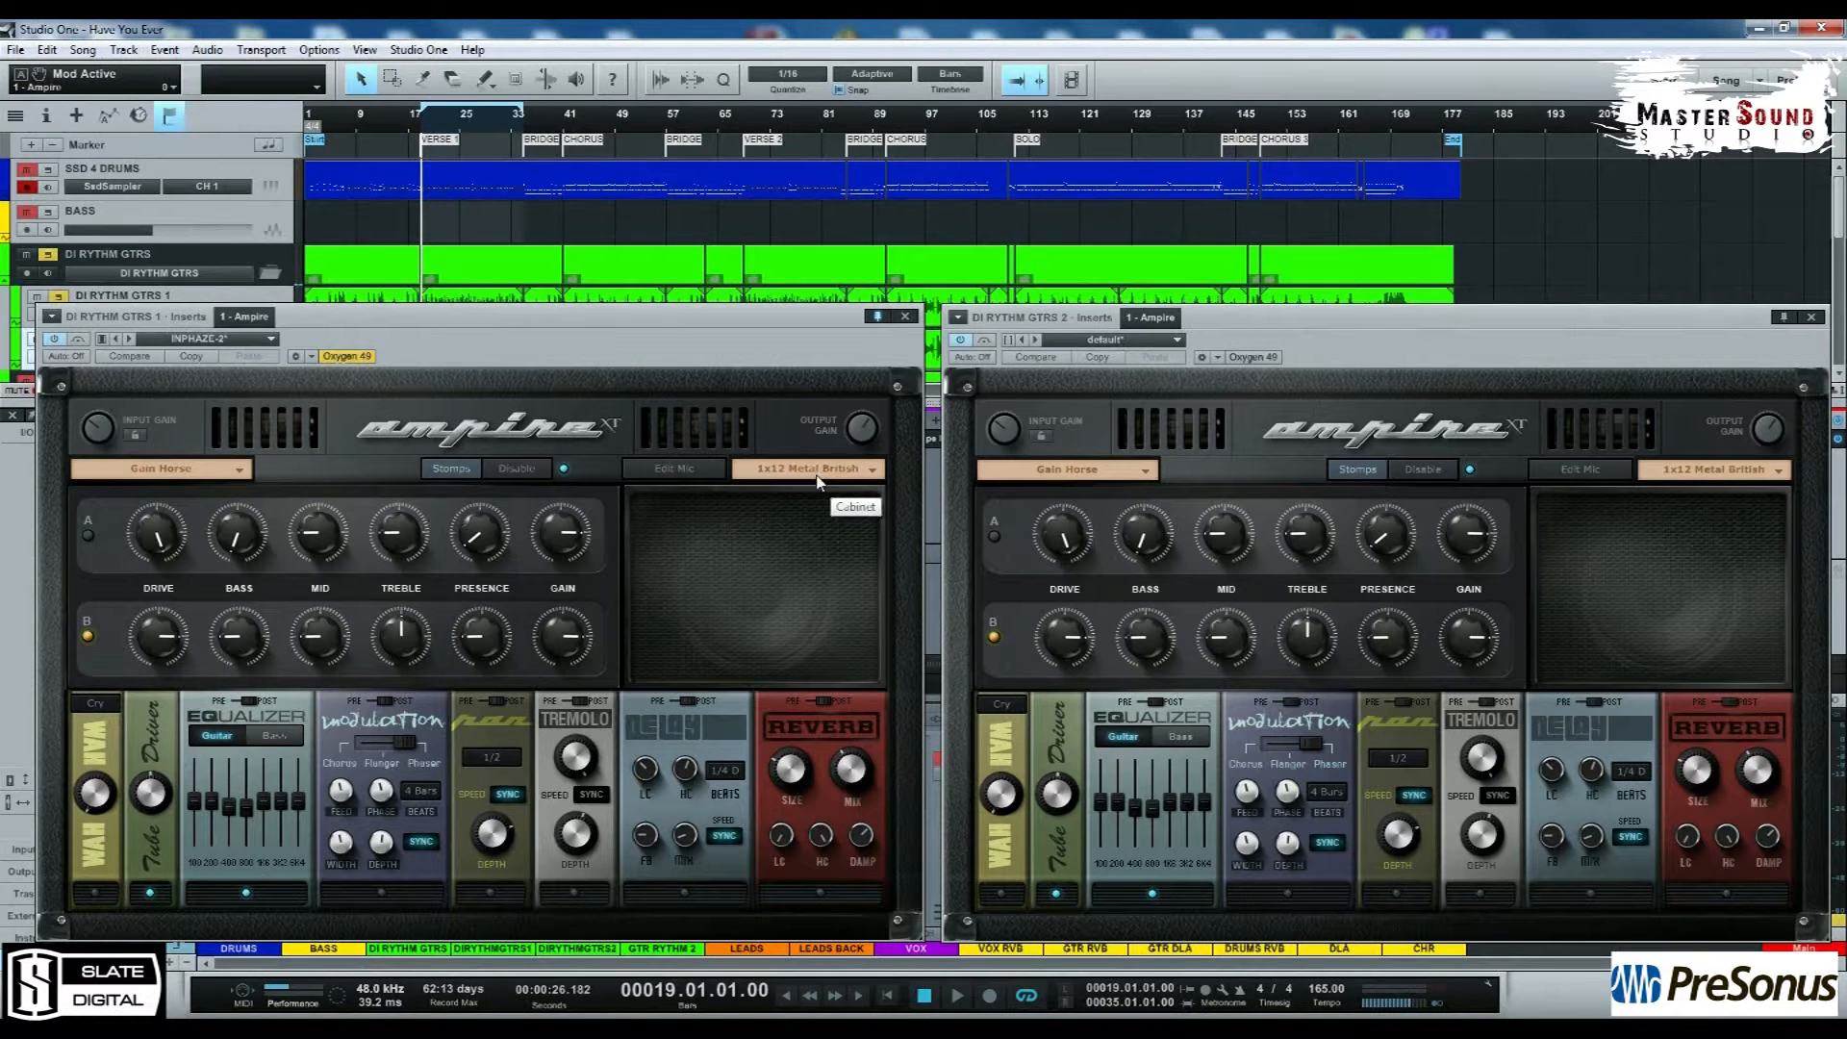
Step: Close the open Ampire and Virtual Mixbuss windows, and open the Pro EQ on the DI RYTHM GTRS bus
left_click(905, 317)
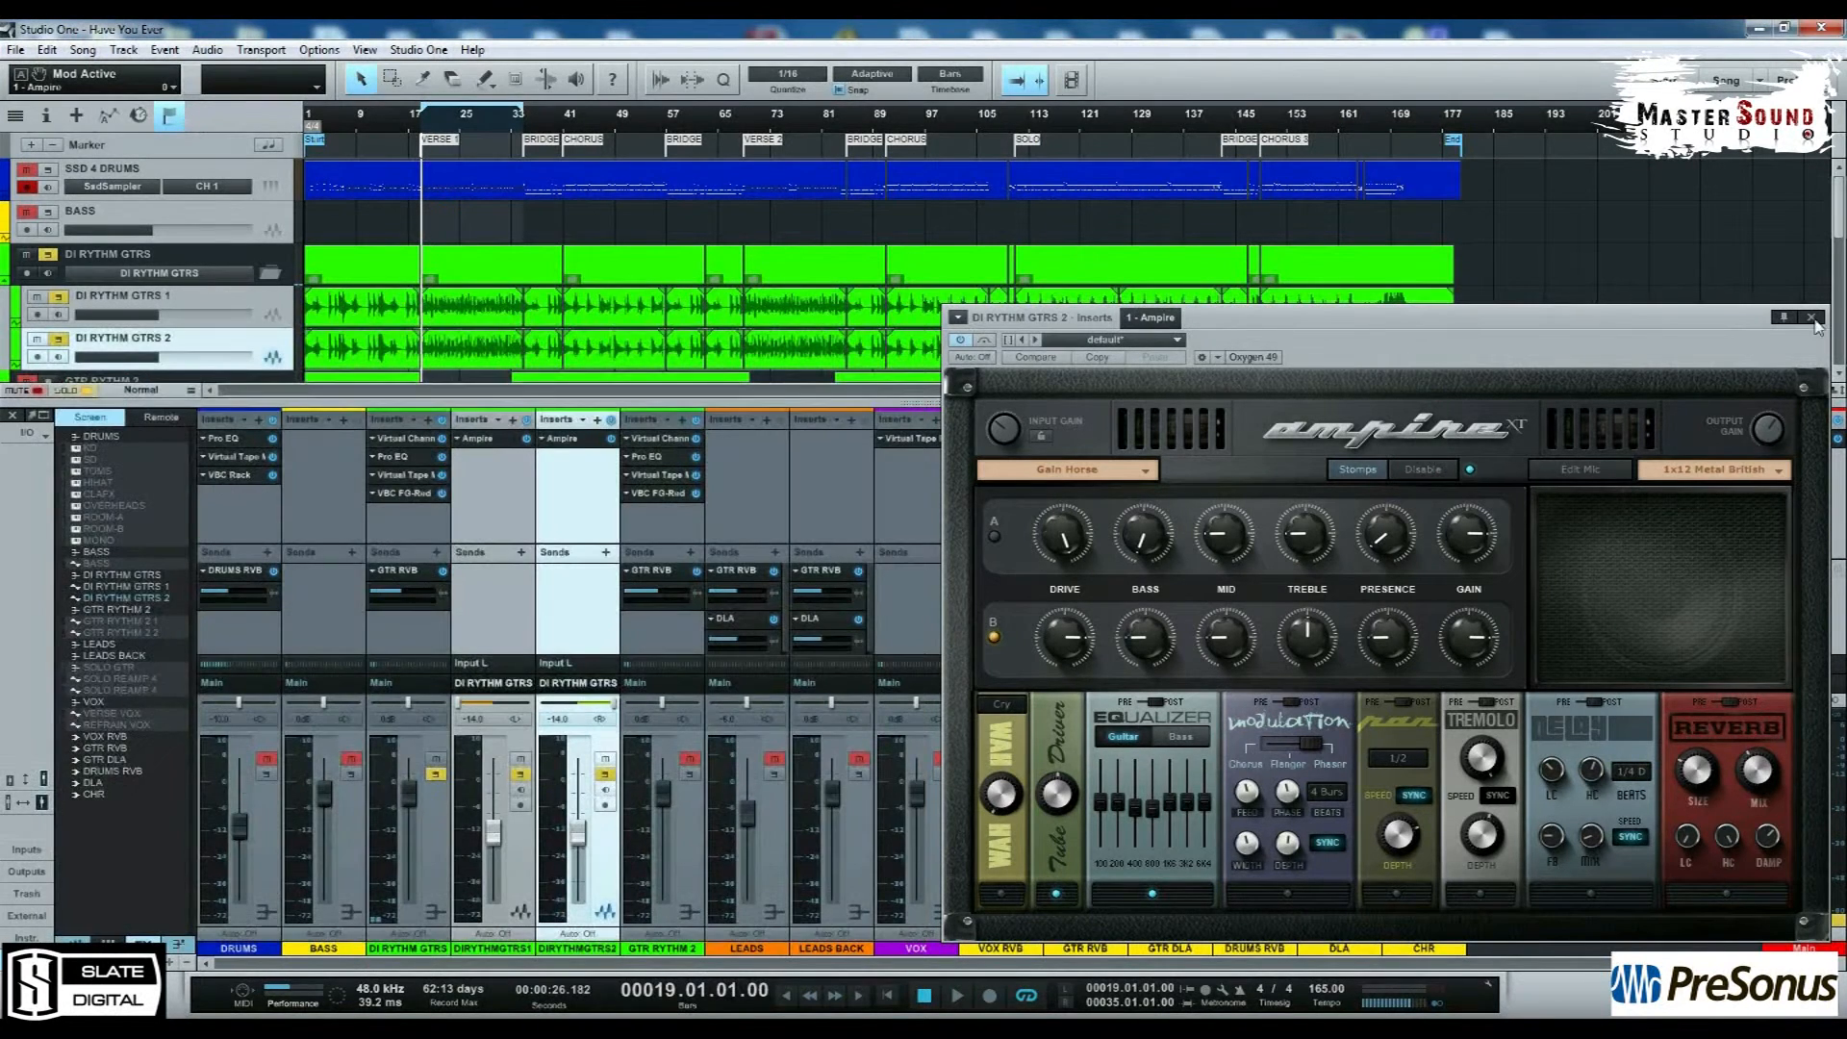
left_click(1811, 318)
left_click(1808, 438)
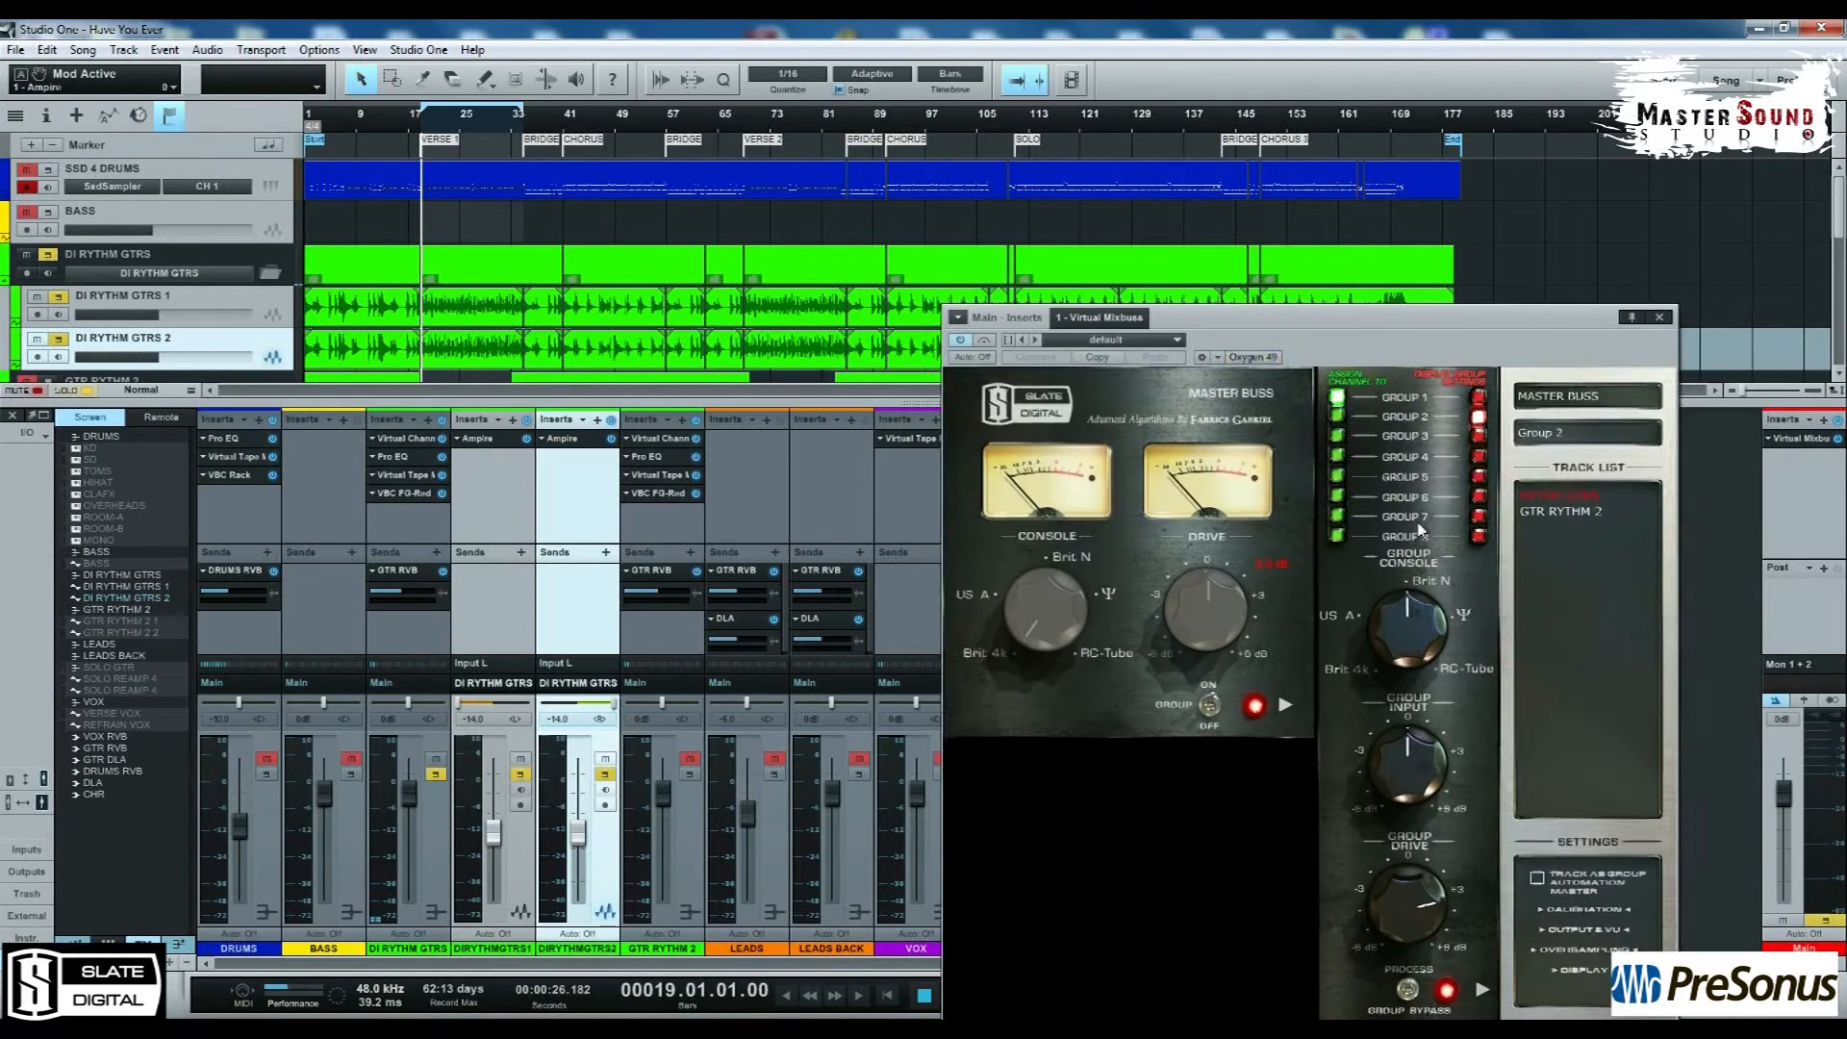
left_click(1661, 318)
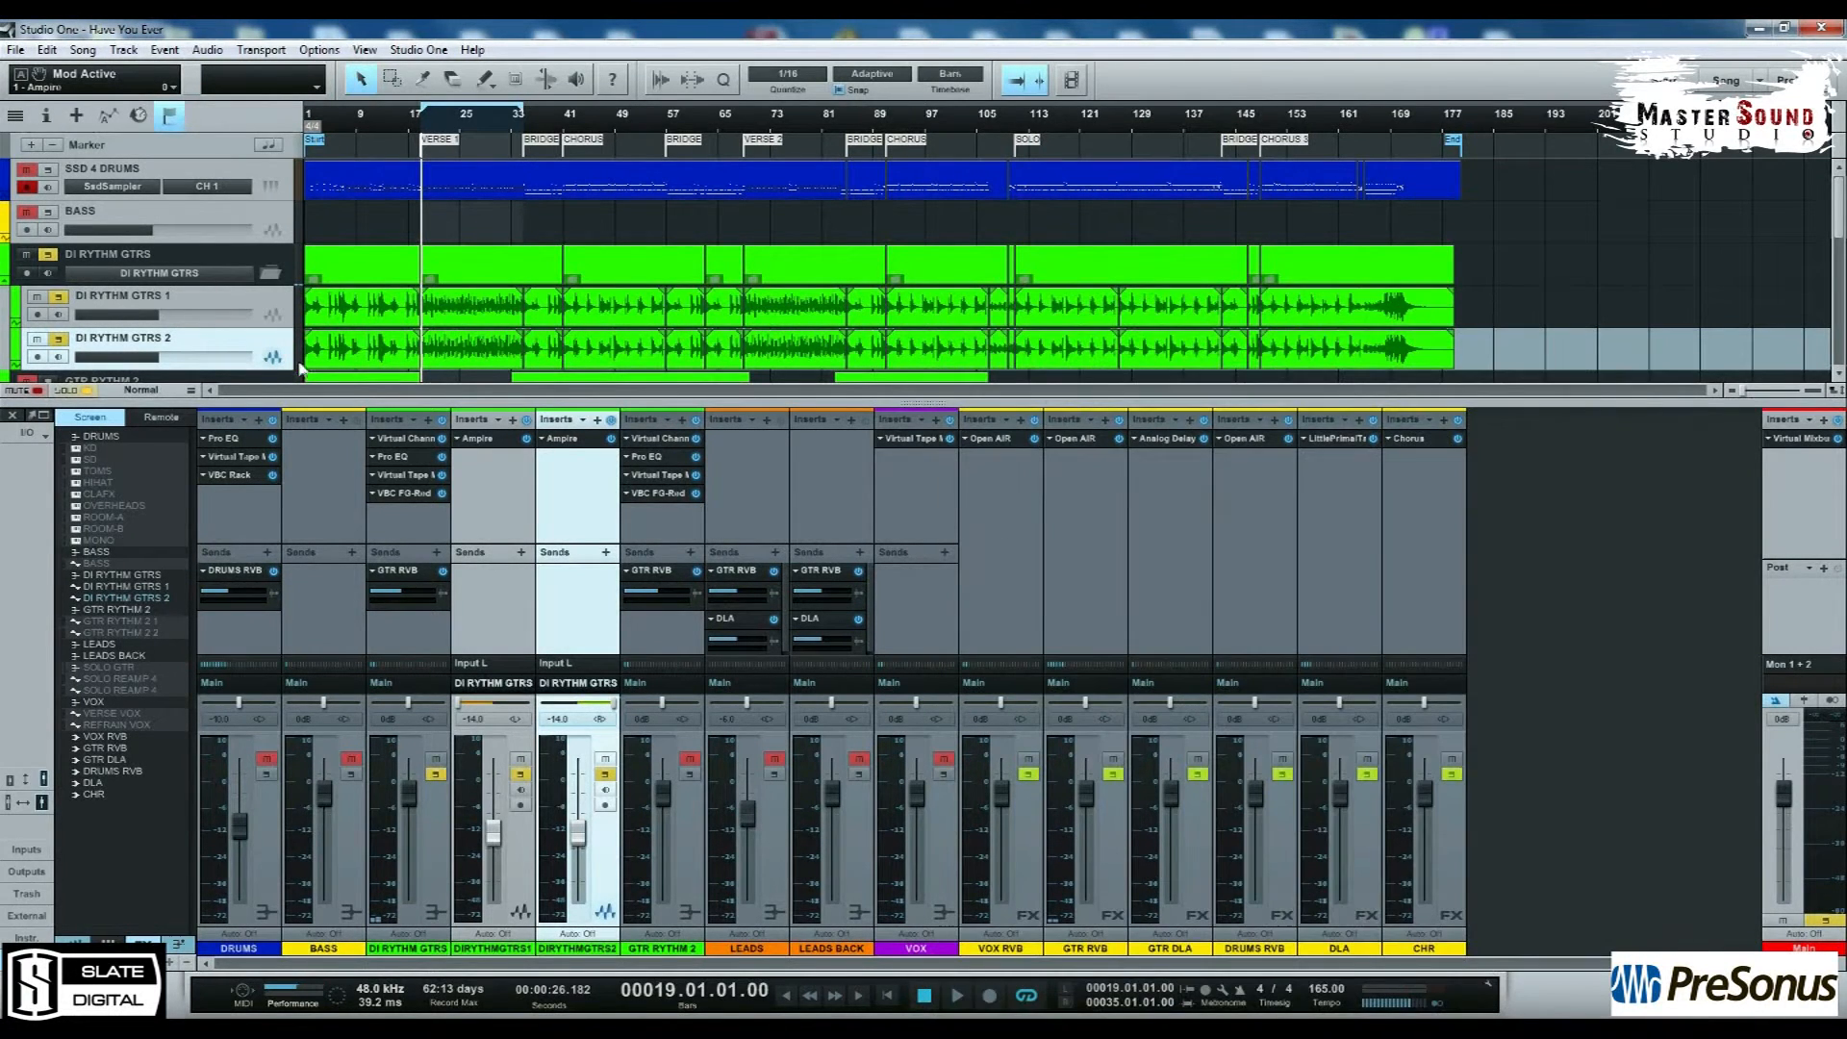
left_click(384, 461)
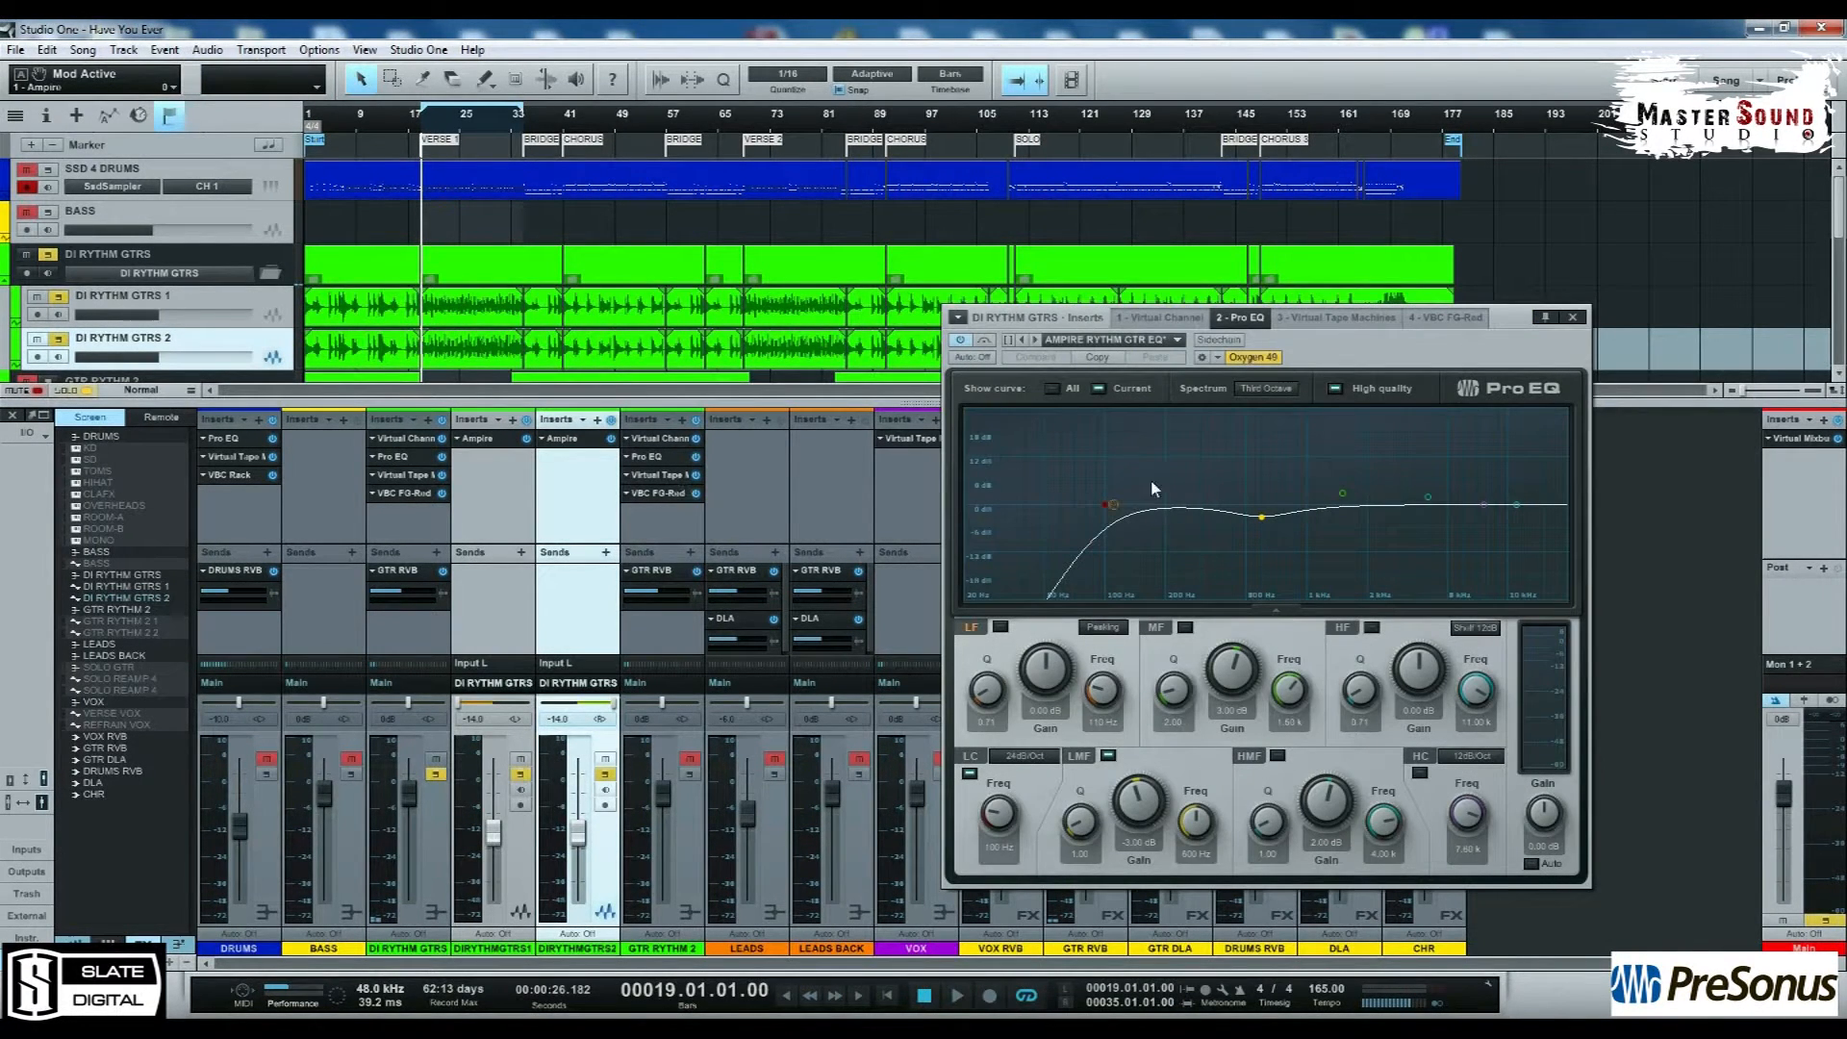
Step: Review the Virtual Tape Machines and VBC FG-Red on the DI RYTHM GTRS bus and the Open AIR on GTR RVB, closing each window
left_click(1571, 317)
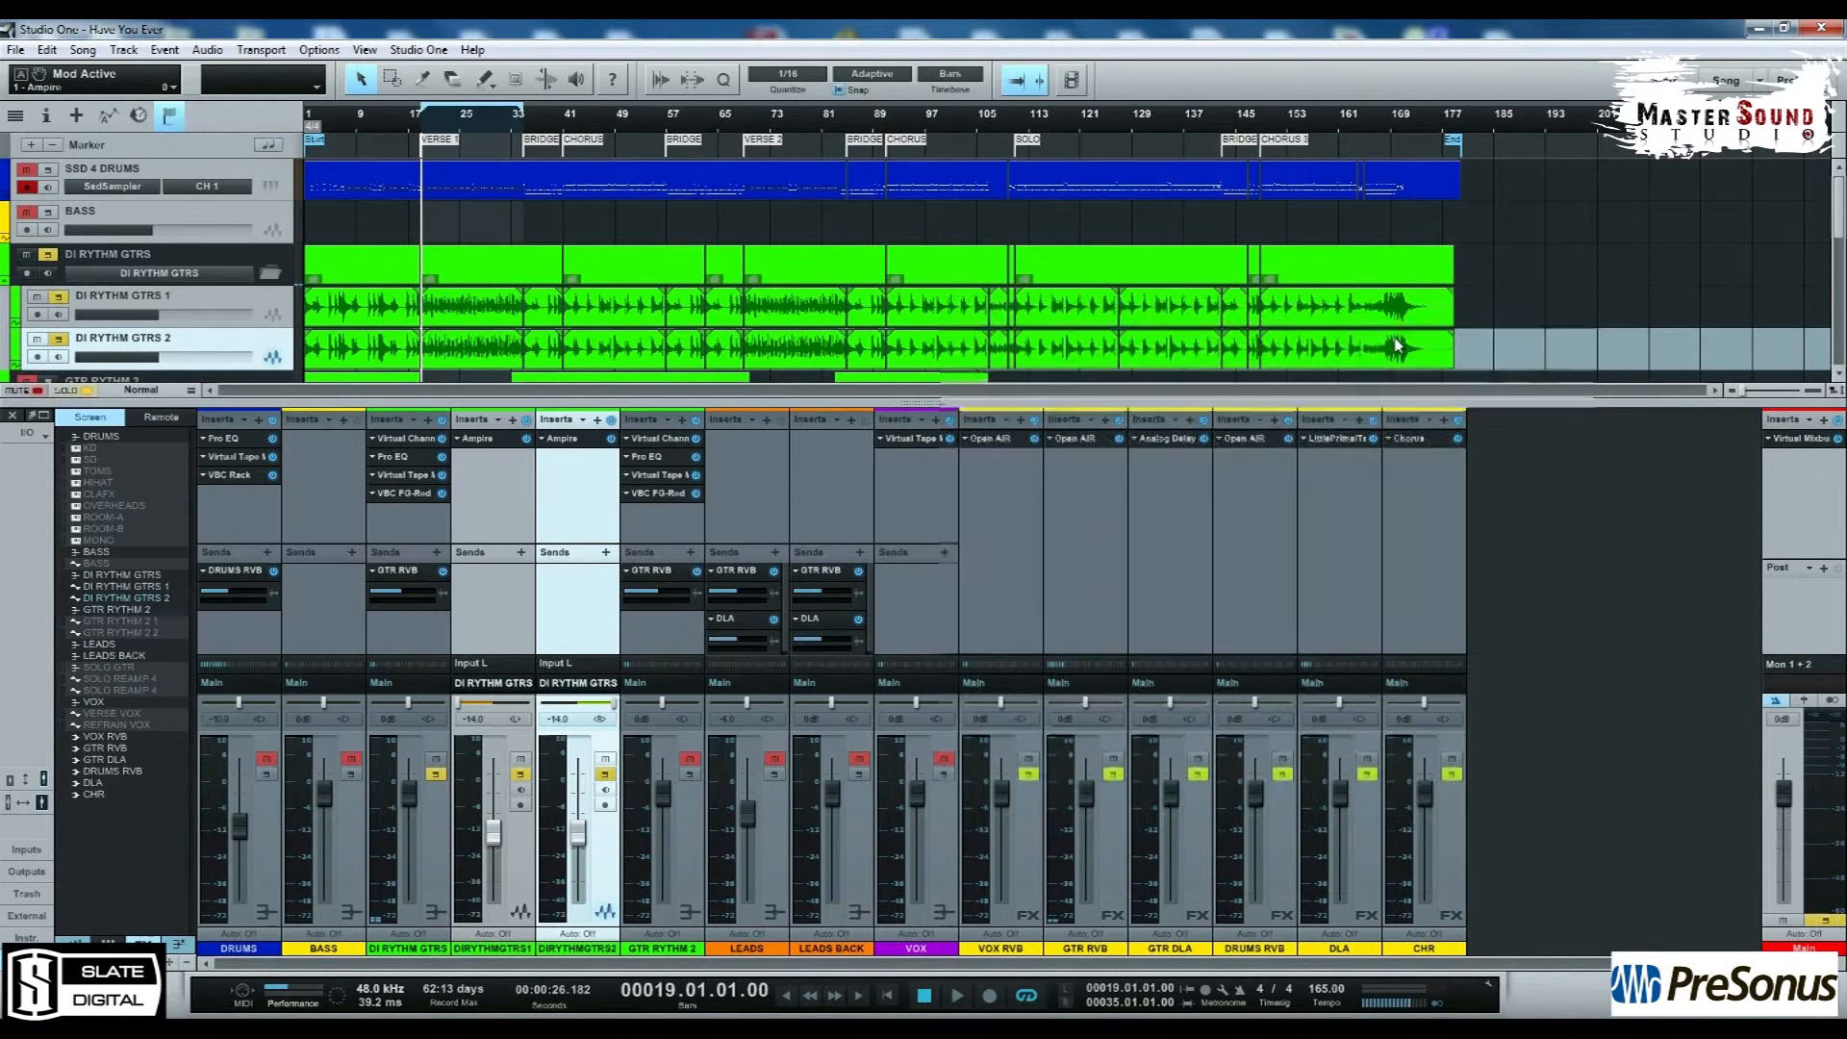
left_click(395, 492)
left_click_drag(1339, 357, 1193, 277)
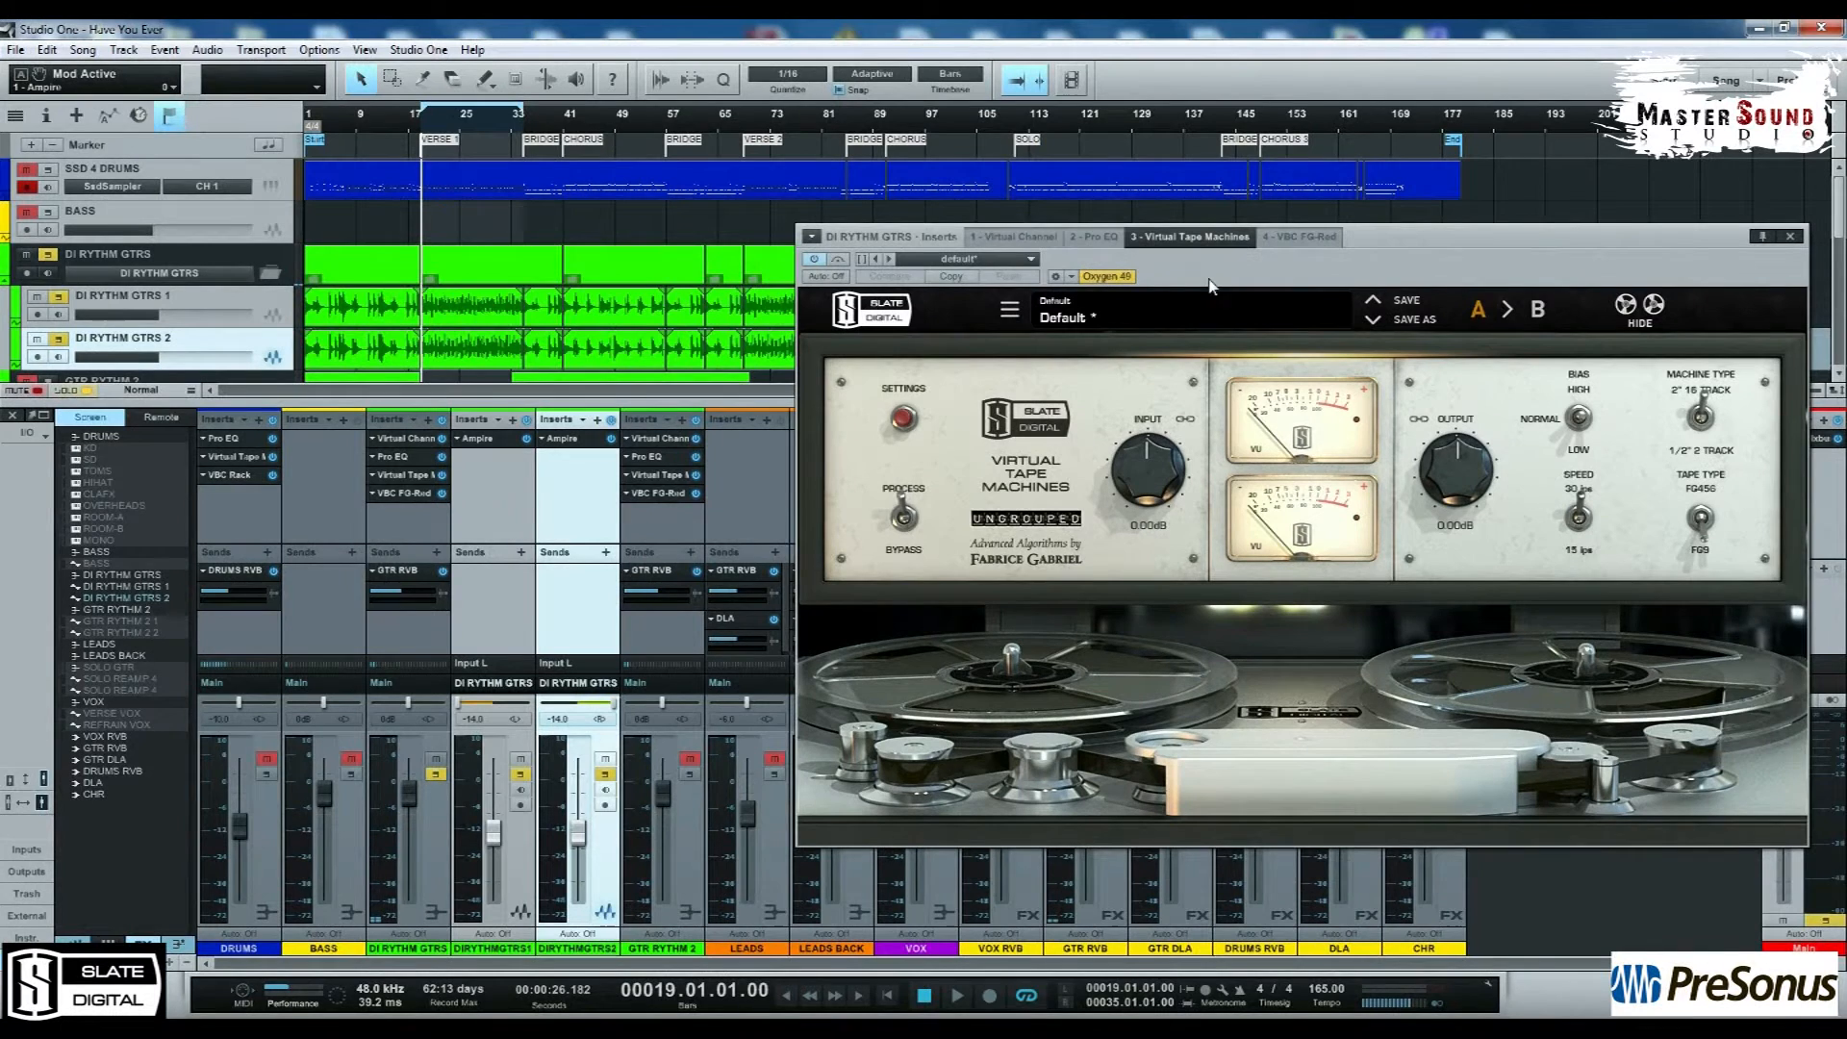
left_click(390, 494)
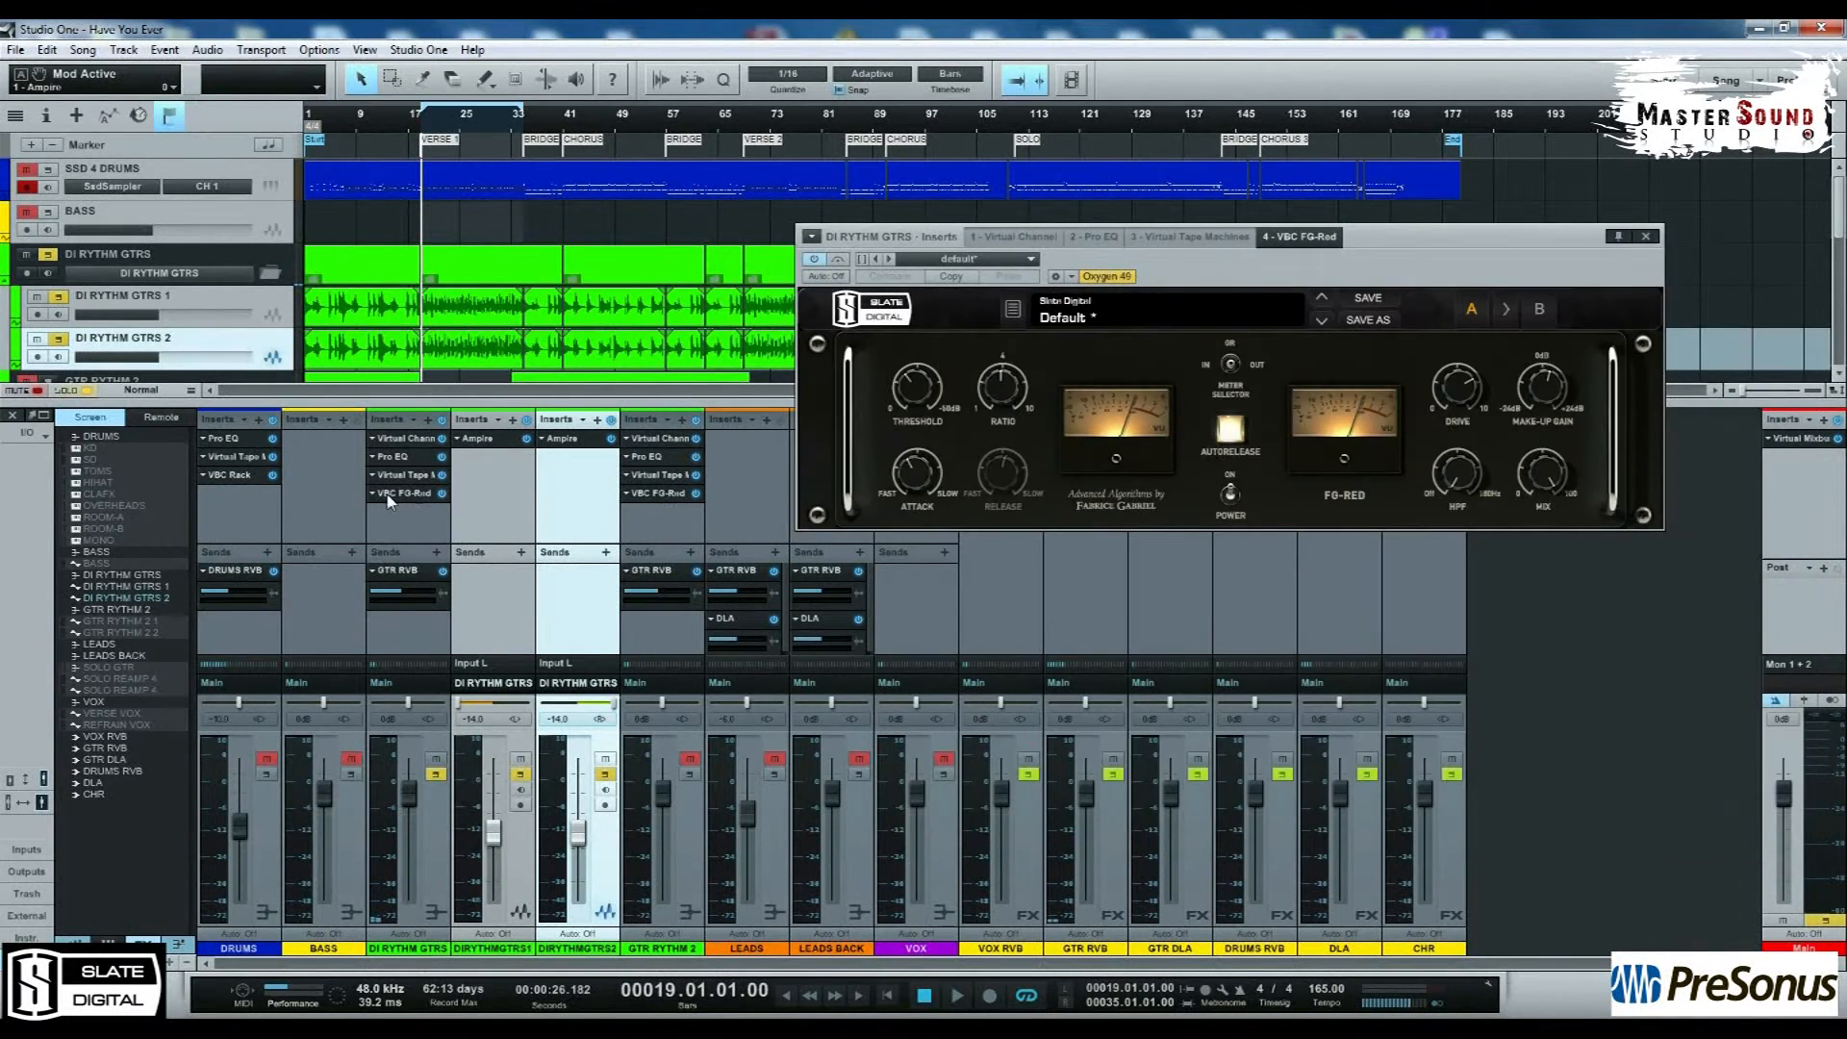
left_click(1646, 236)
left_click(390, 574)
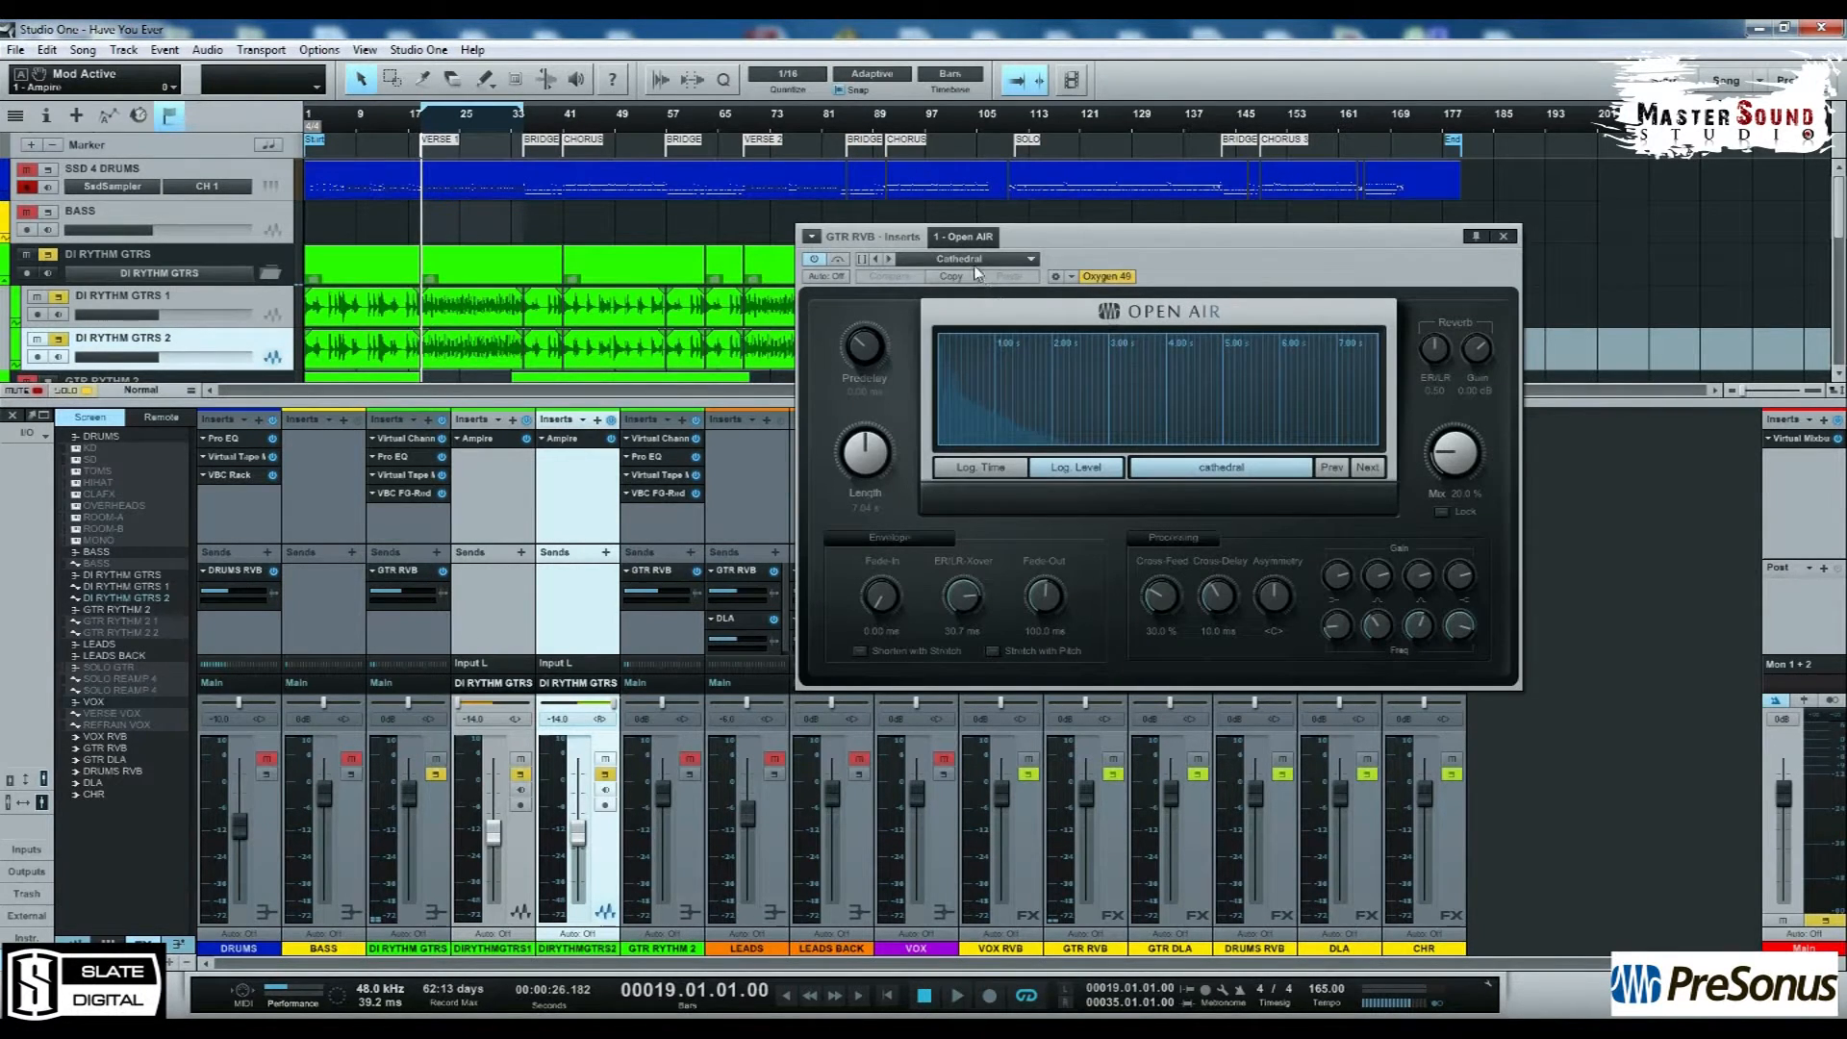
left_click(1506, 239)
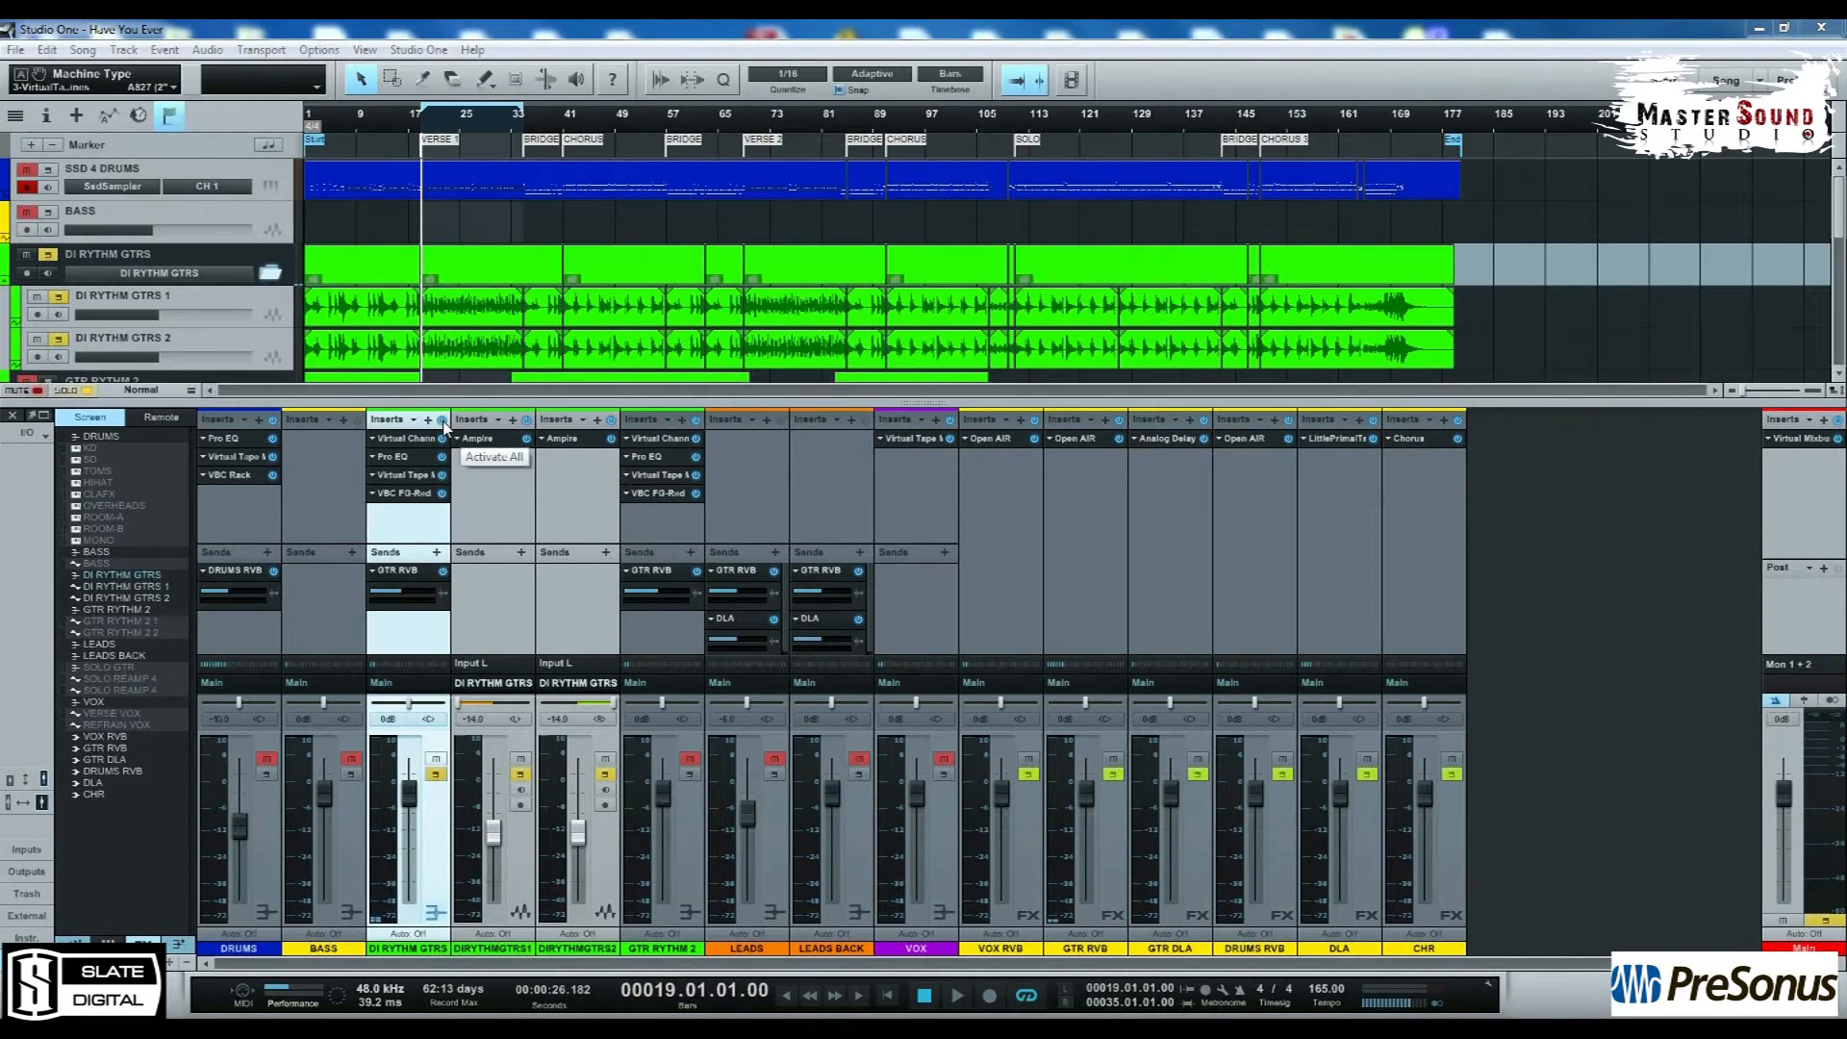
Step: Bypass all DI RYTHM GTRS bus inserts and its GTR RVB send, plus Ampire on both DI guitar tracks
left_click(441, 421)
left_click(442, 570)
left_click(526, 420)
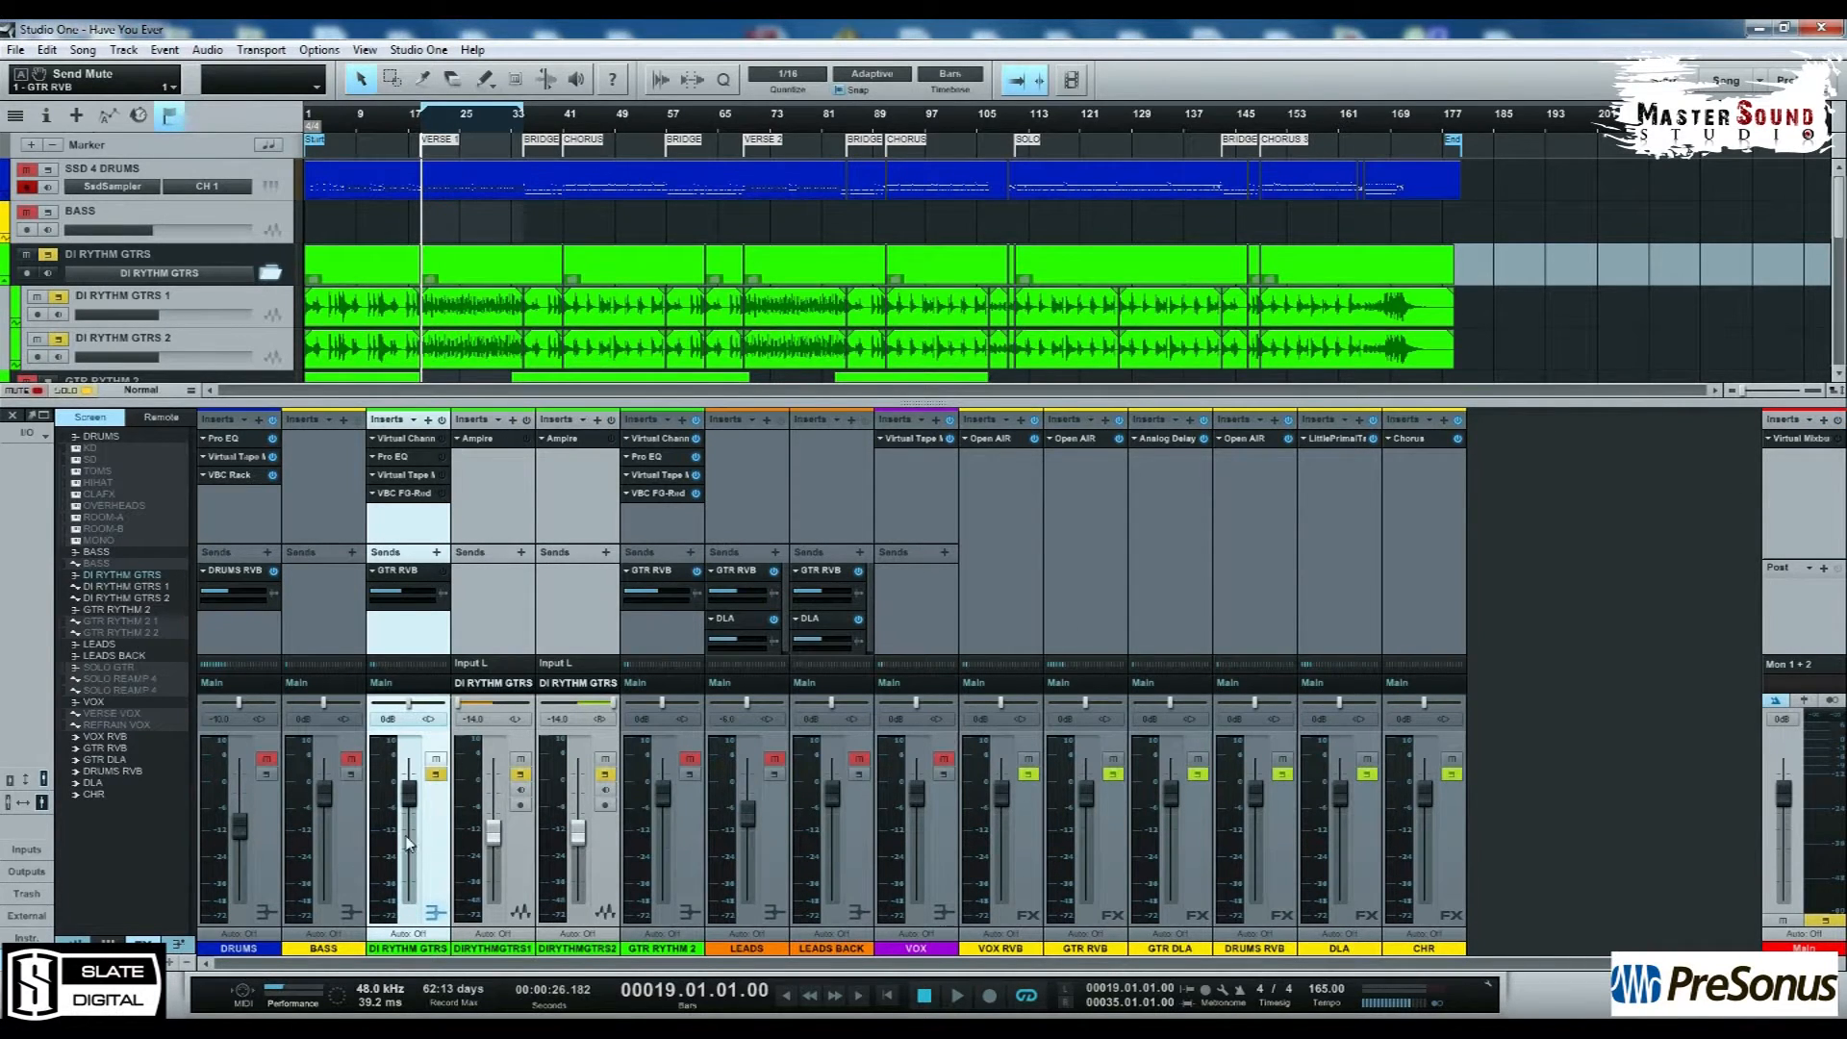
left_click(496, 847)
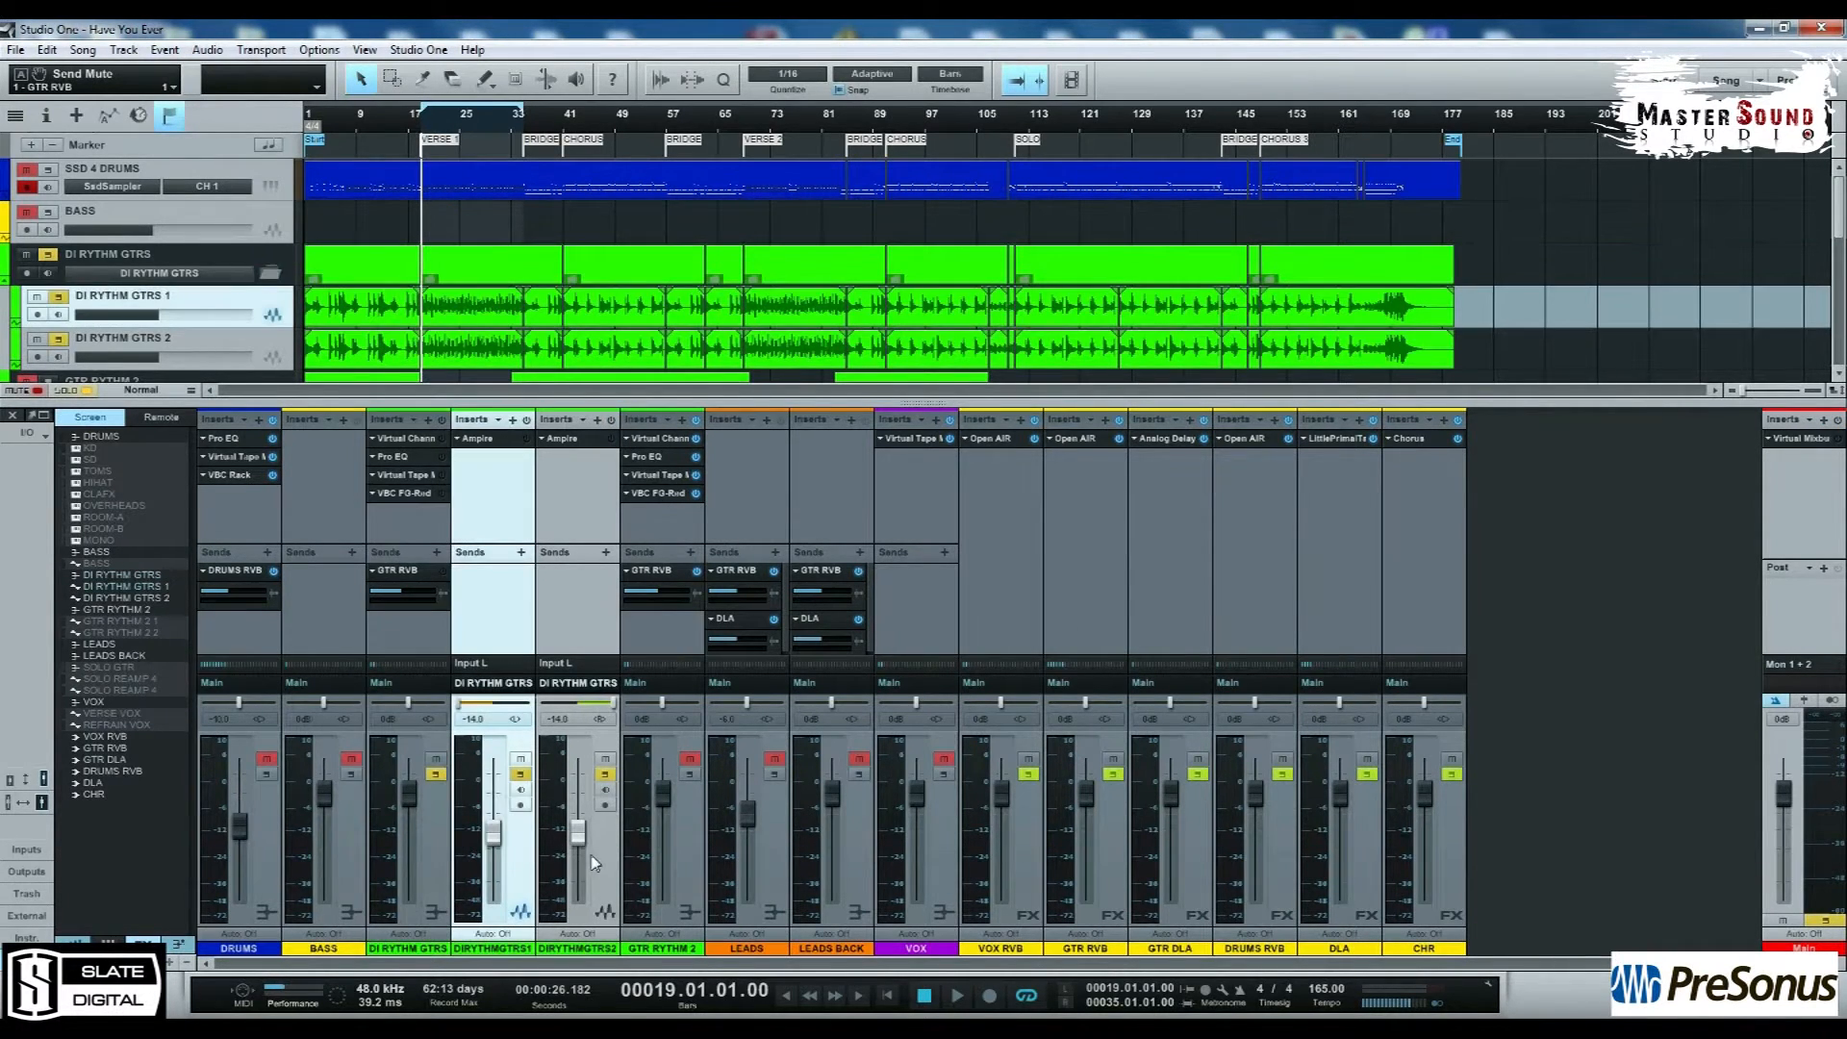
left_click(590, 857)
left_click(424, 531)
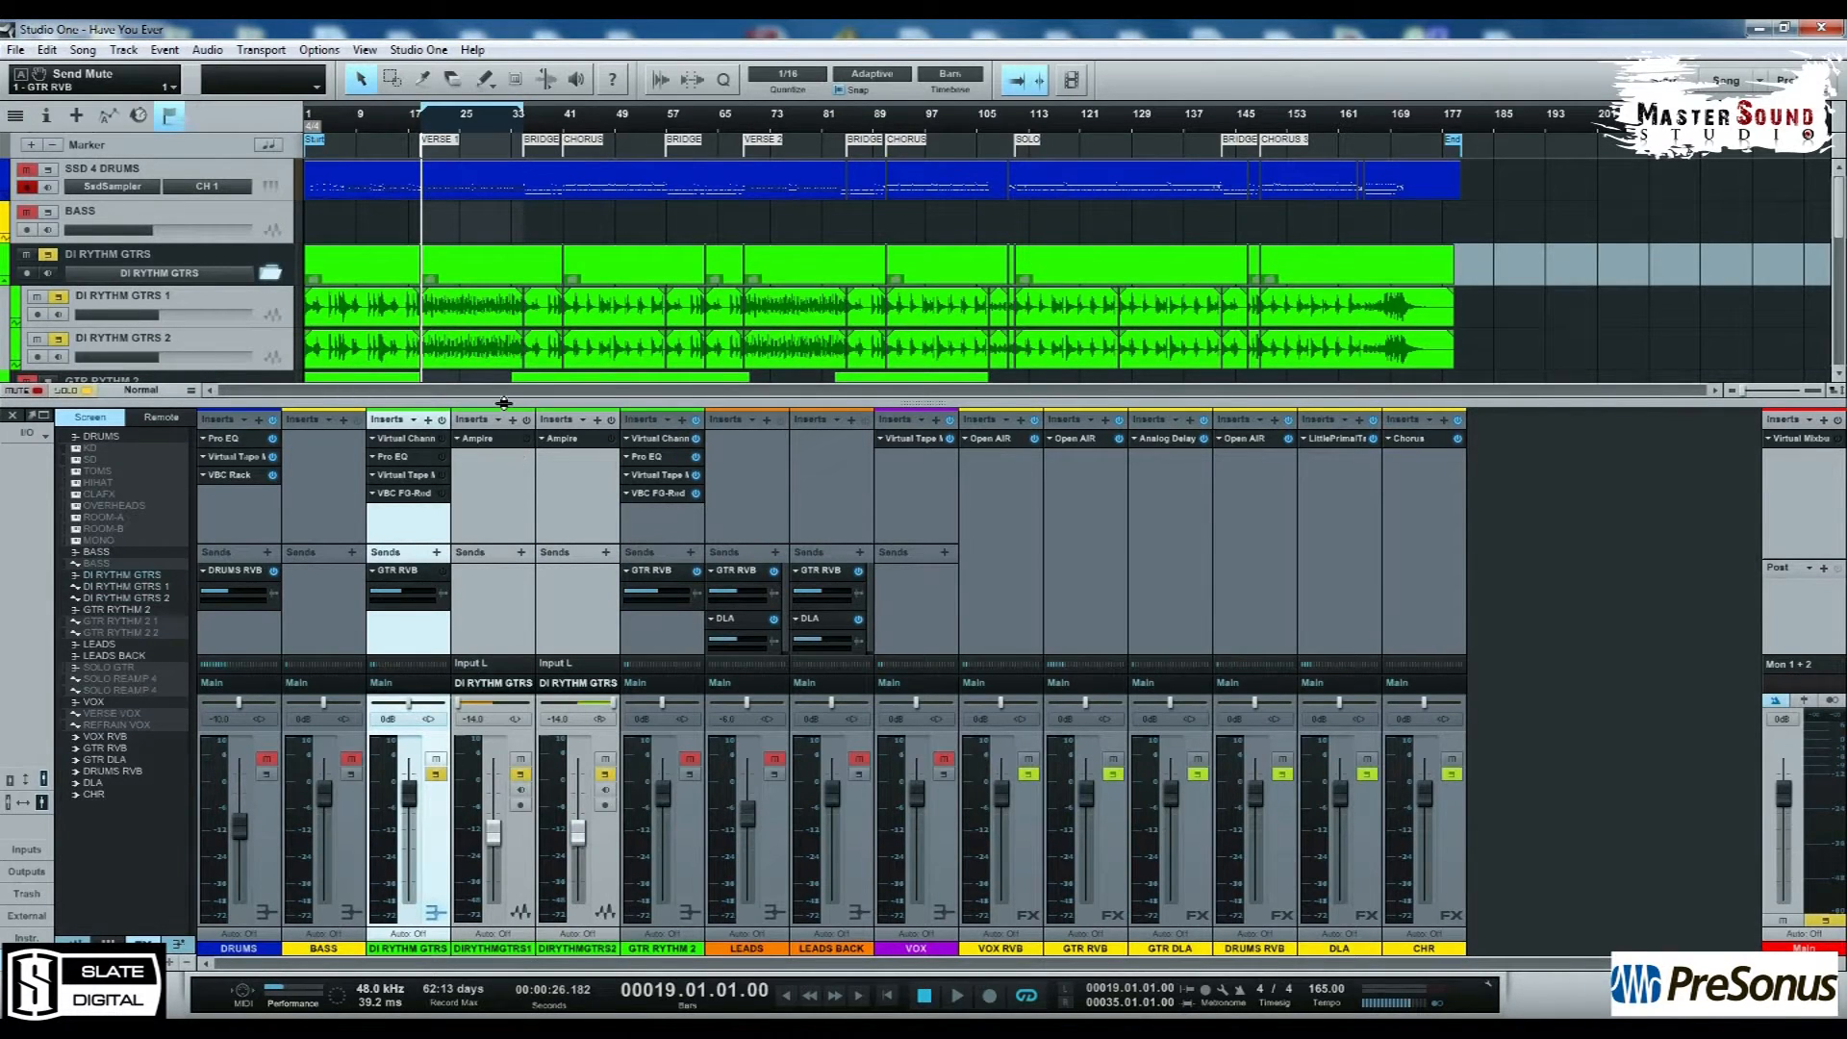
Step: Zoom the arrangement in on Verse 1 and play the unprocessed DI rhythm guitars from bar 19
key("e")
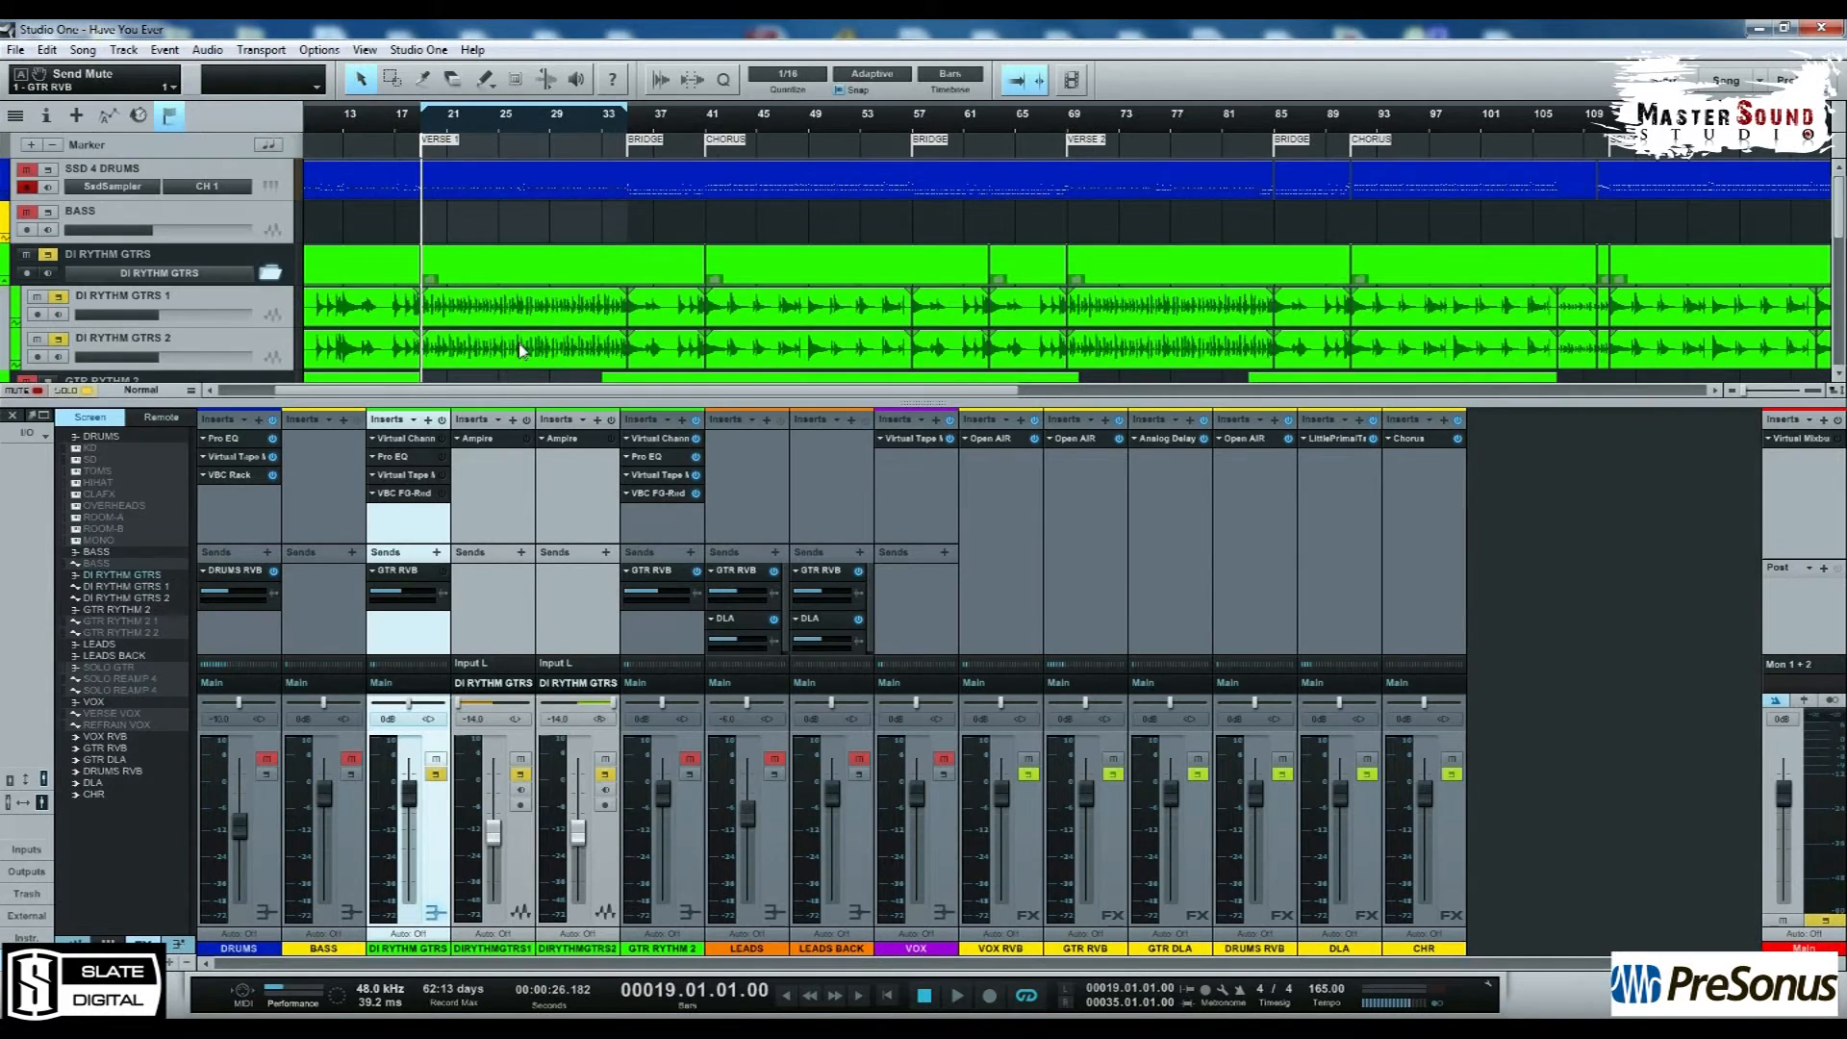
scroll(519, 350, "down", 2)
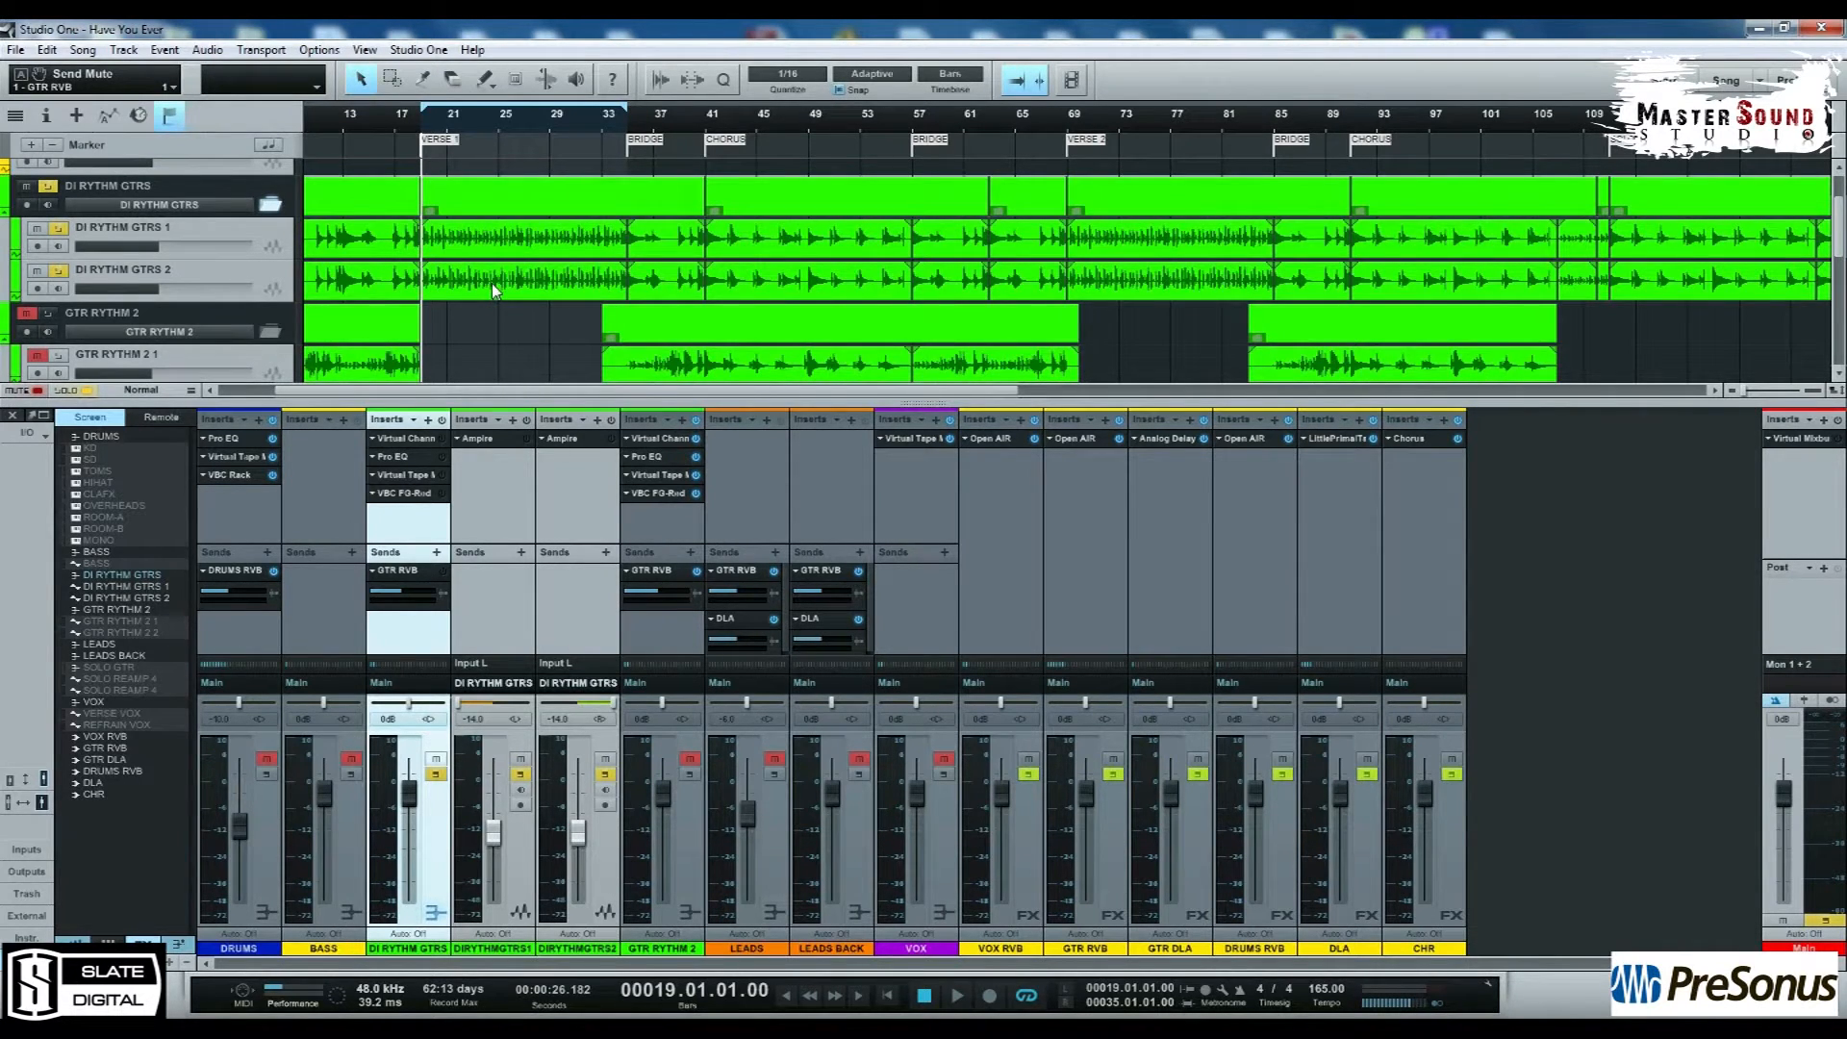
scroll(494, 291, "left", 3)
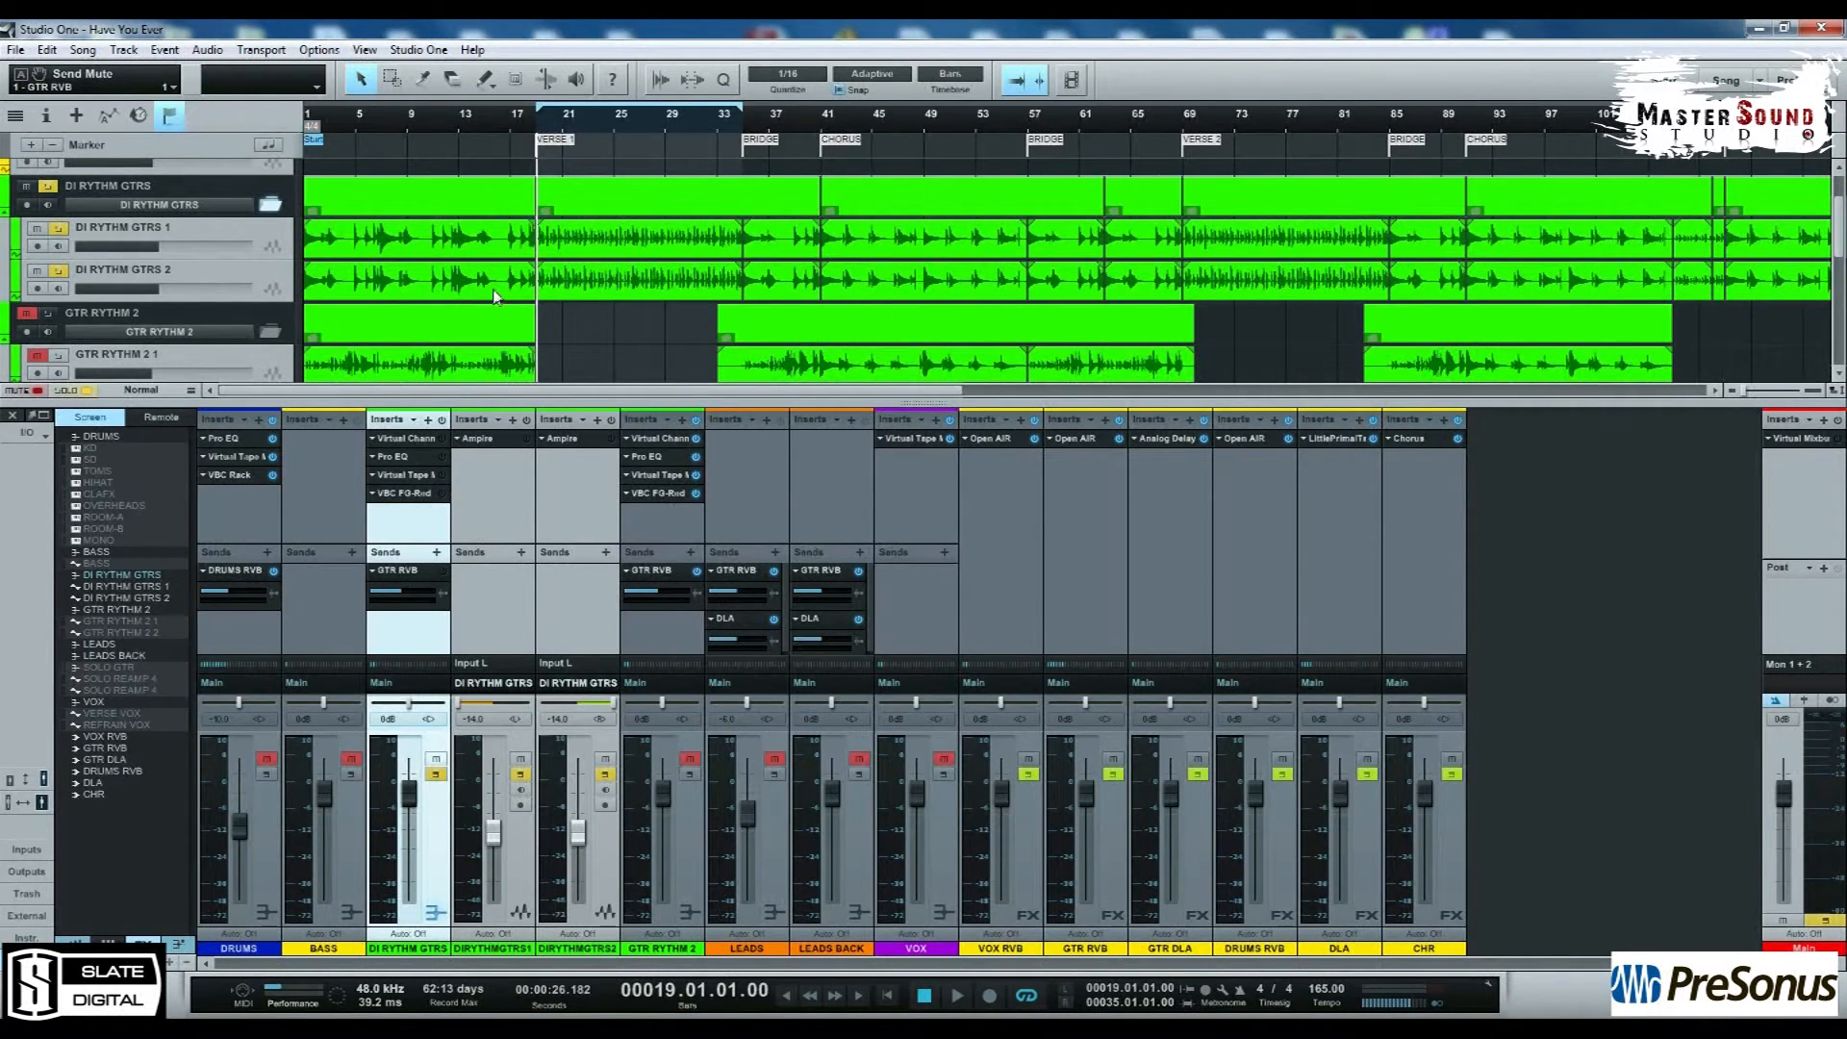
scroll(499, 295, "right", 2)
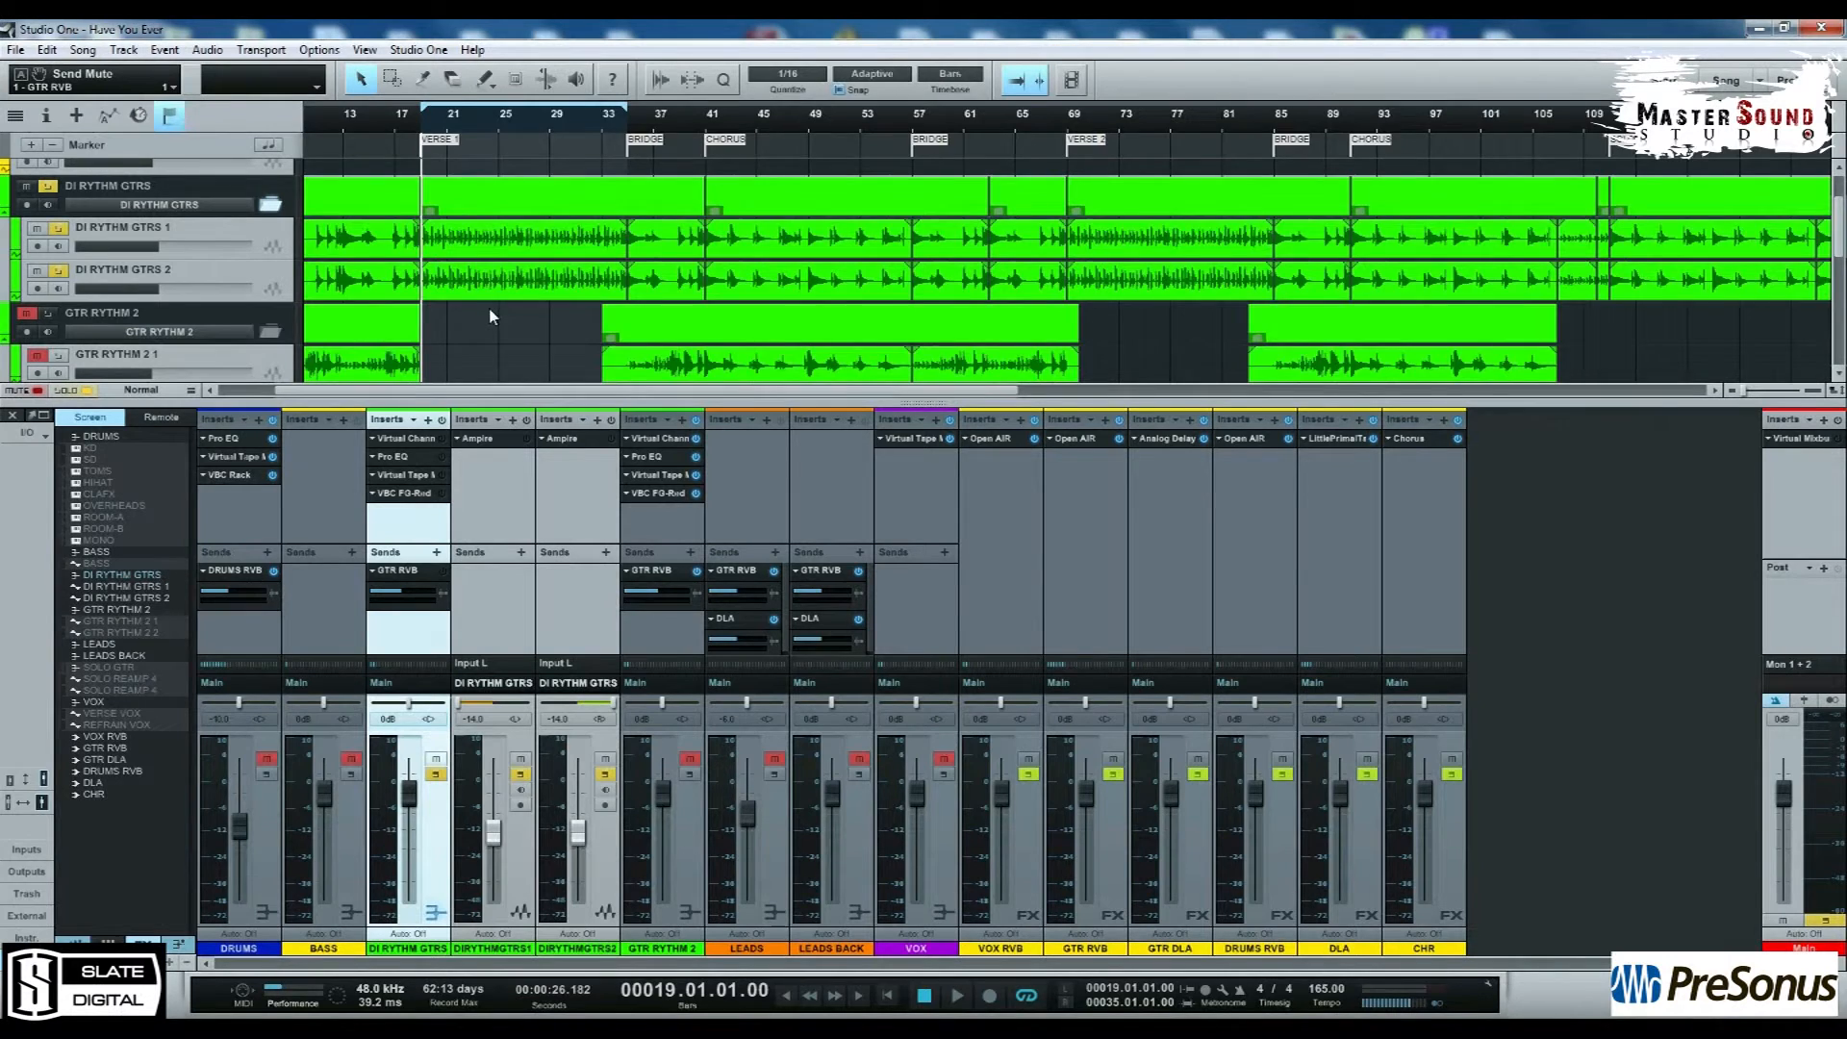
scroll(489, 316, "left", 2)
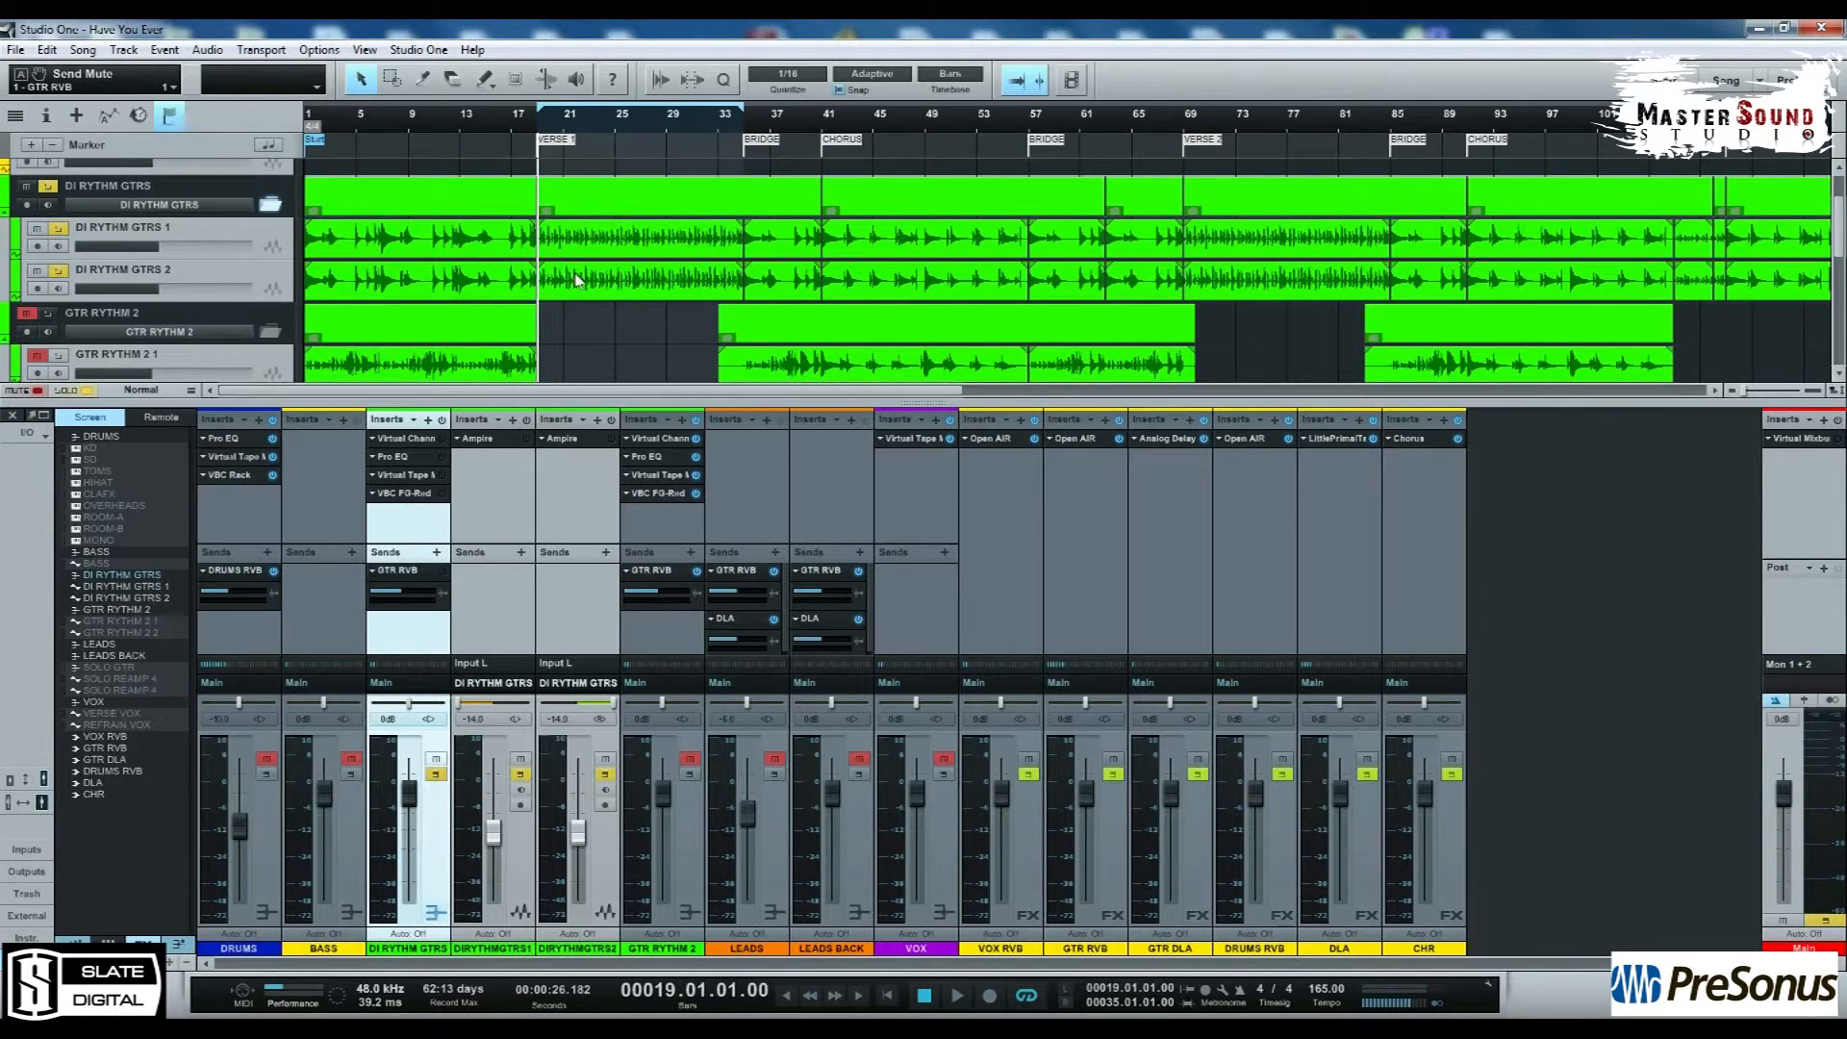
key("space")
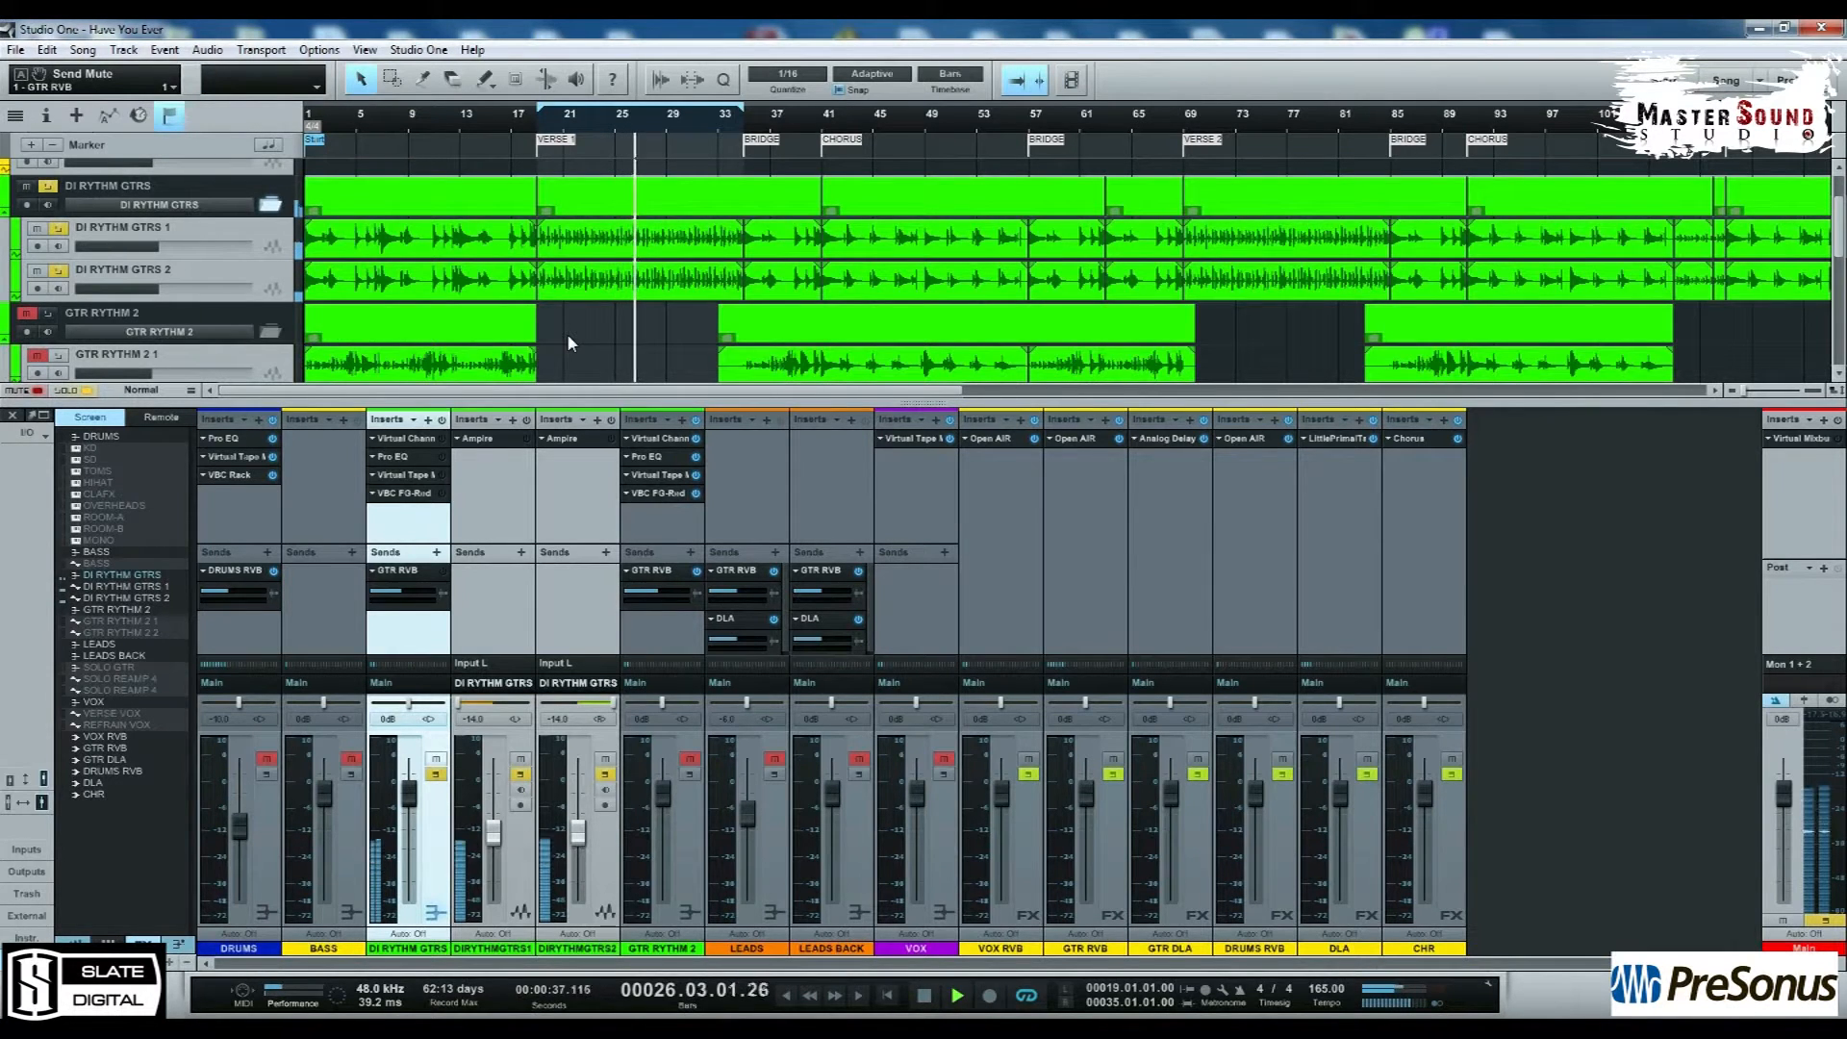
key("space")
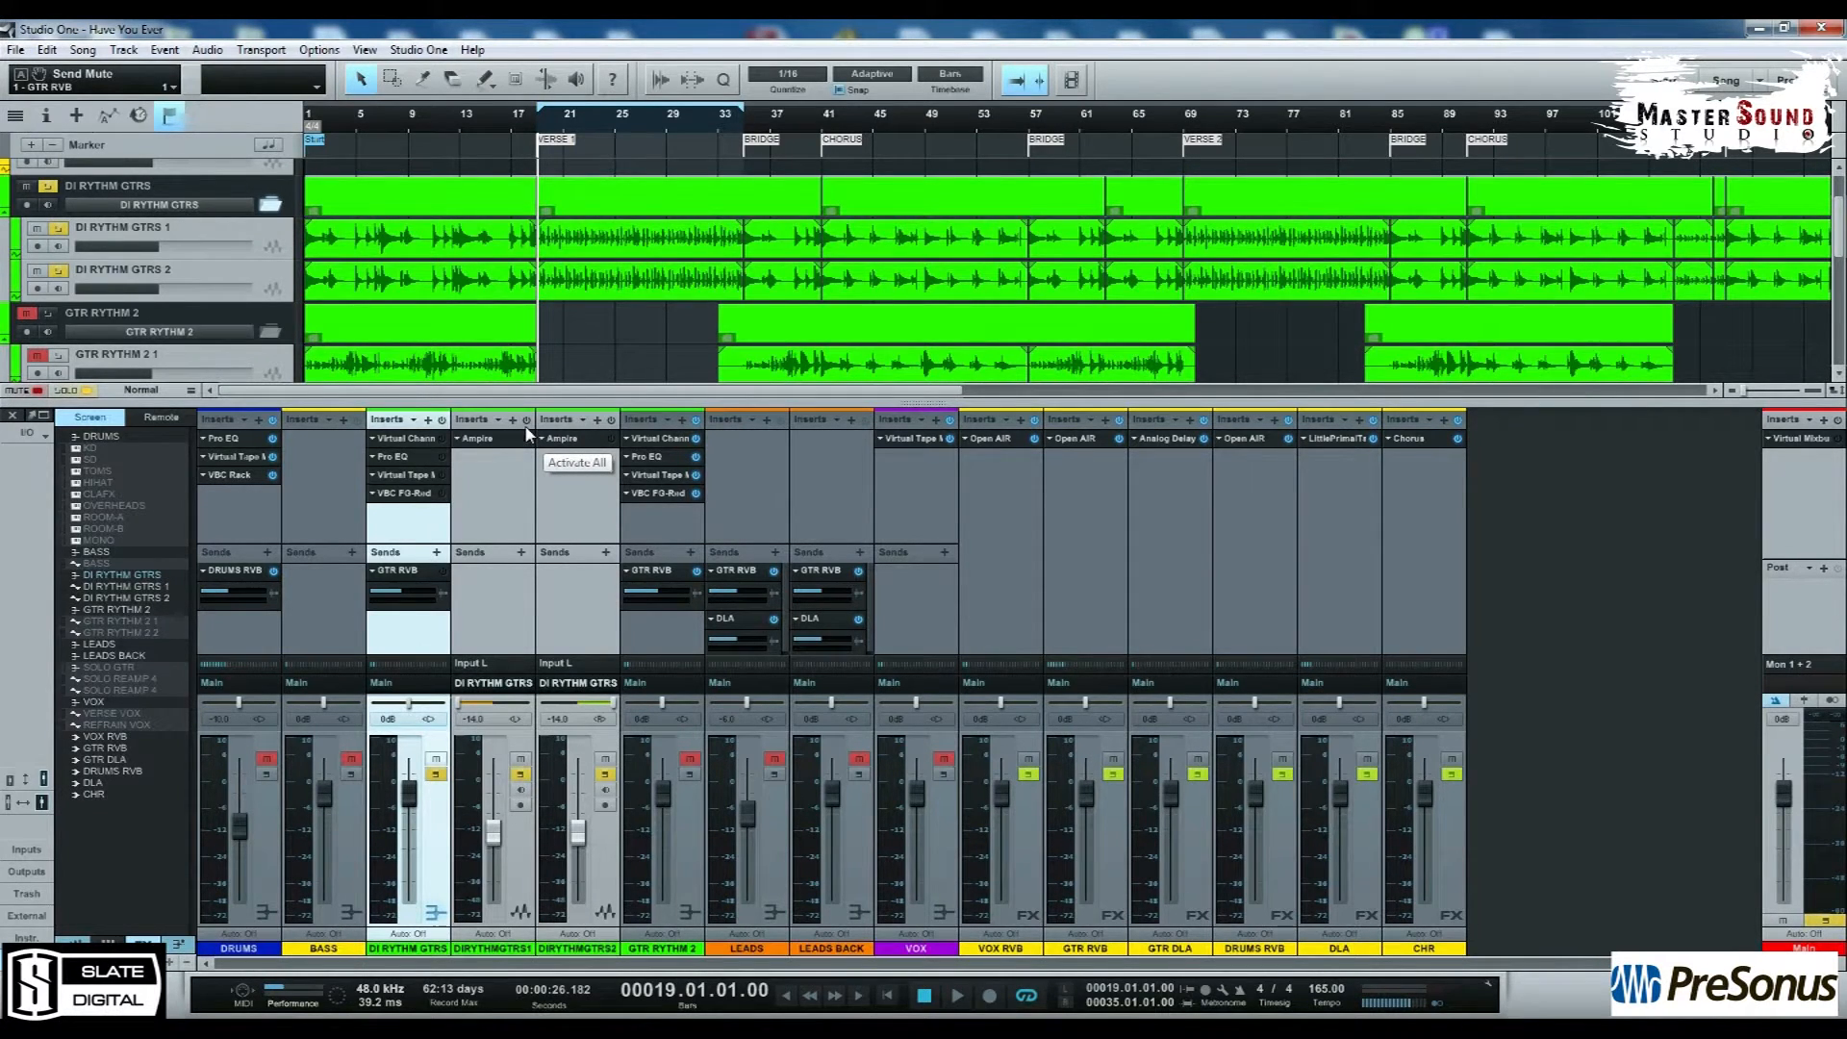
Step: Alternate the selection between the Verse 1 clips of DI RYTHM GTRS 1 and DI RYTHM GTRS 2 to compare the takes
left_click(602, 251)
left_click(600, 280)
left_click(597, 251)
left_click(596, 278)
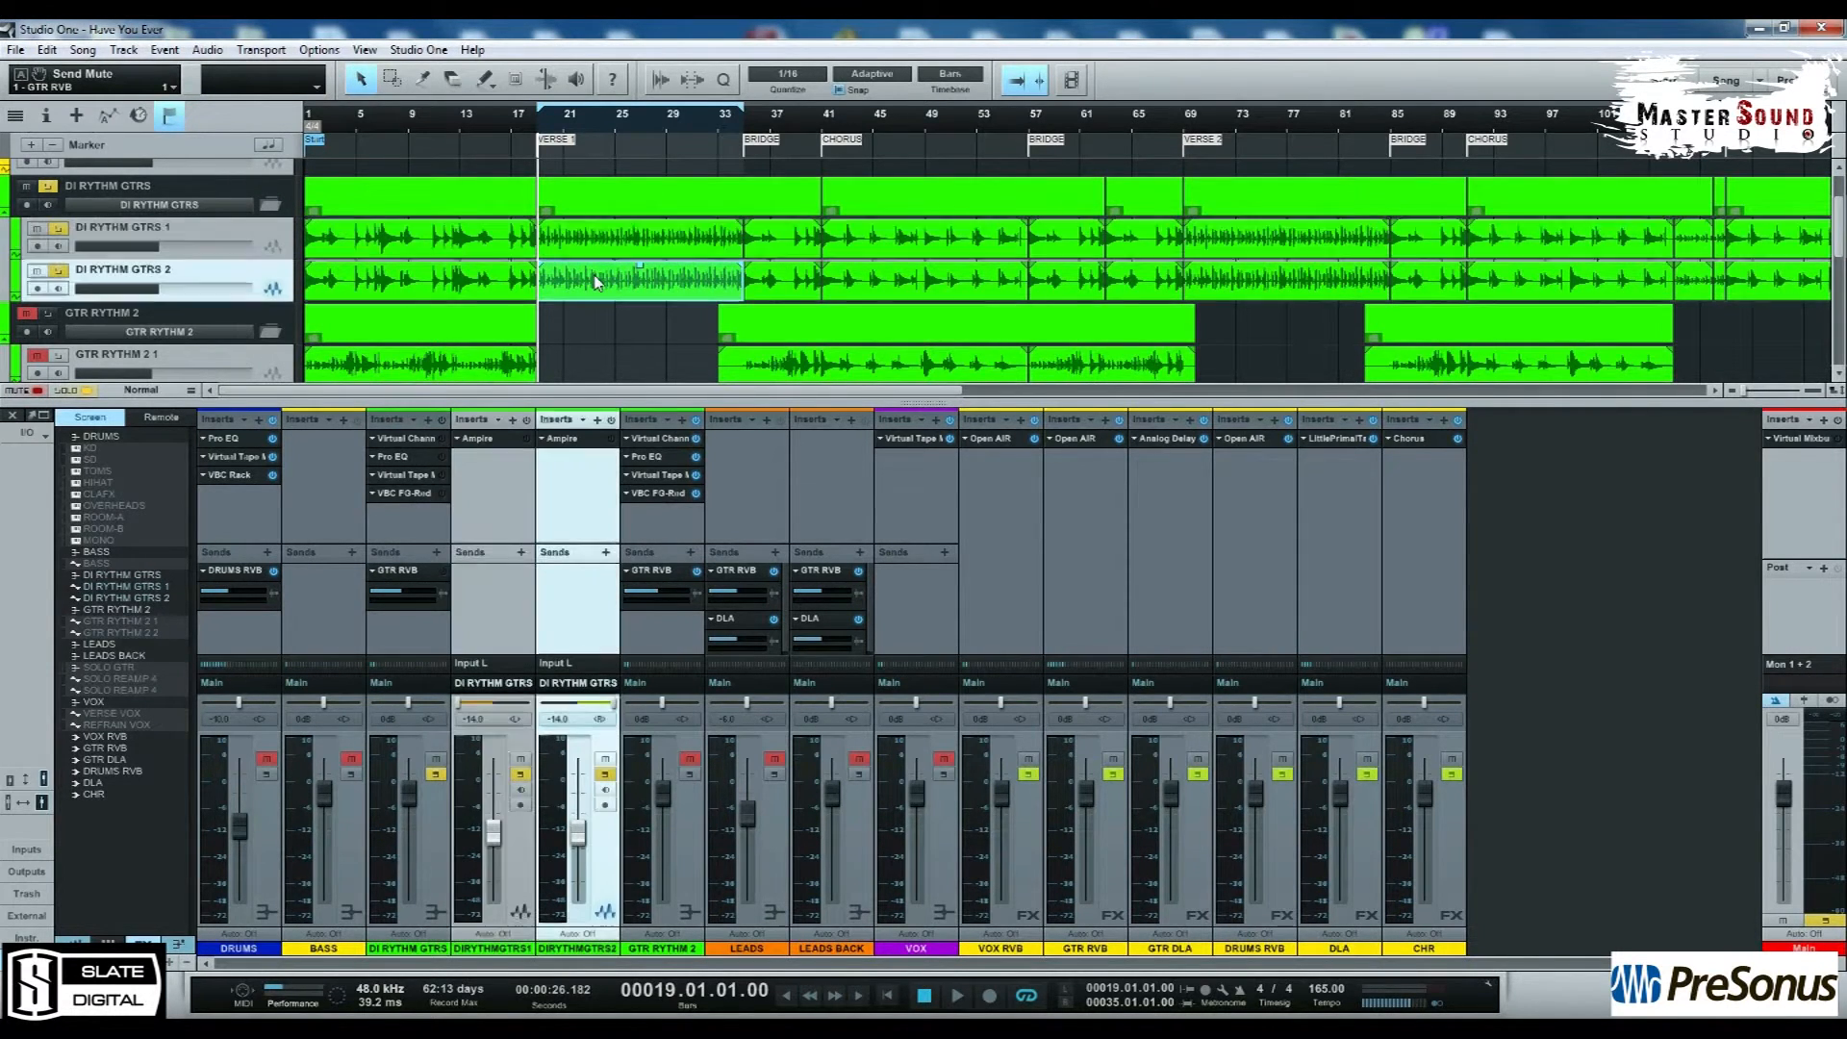
left_click(599, 247)
left_click(594, 279)
left_click(597, 248)
left_click(596, 279)
left_click(596, 248)
left_click(594, 279)
left_click(595, 249)
left_click(593, 278)
left_click(594, 249)
left_click(591, 276)
left_click(593, 248)
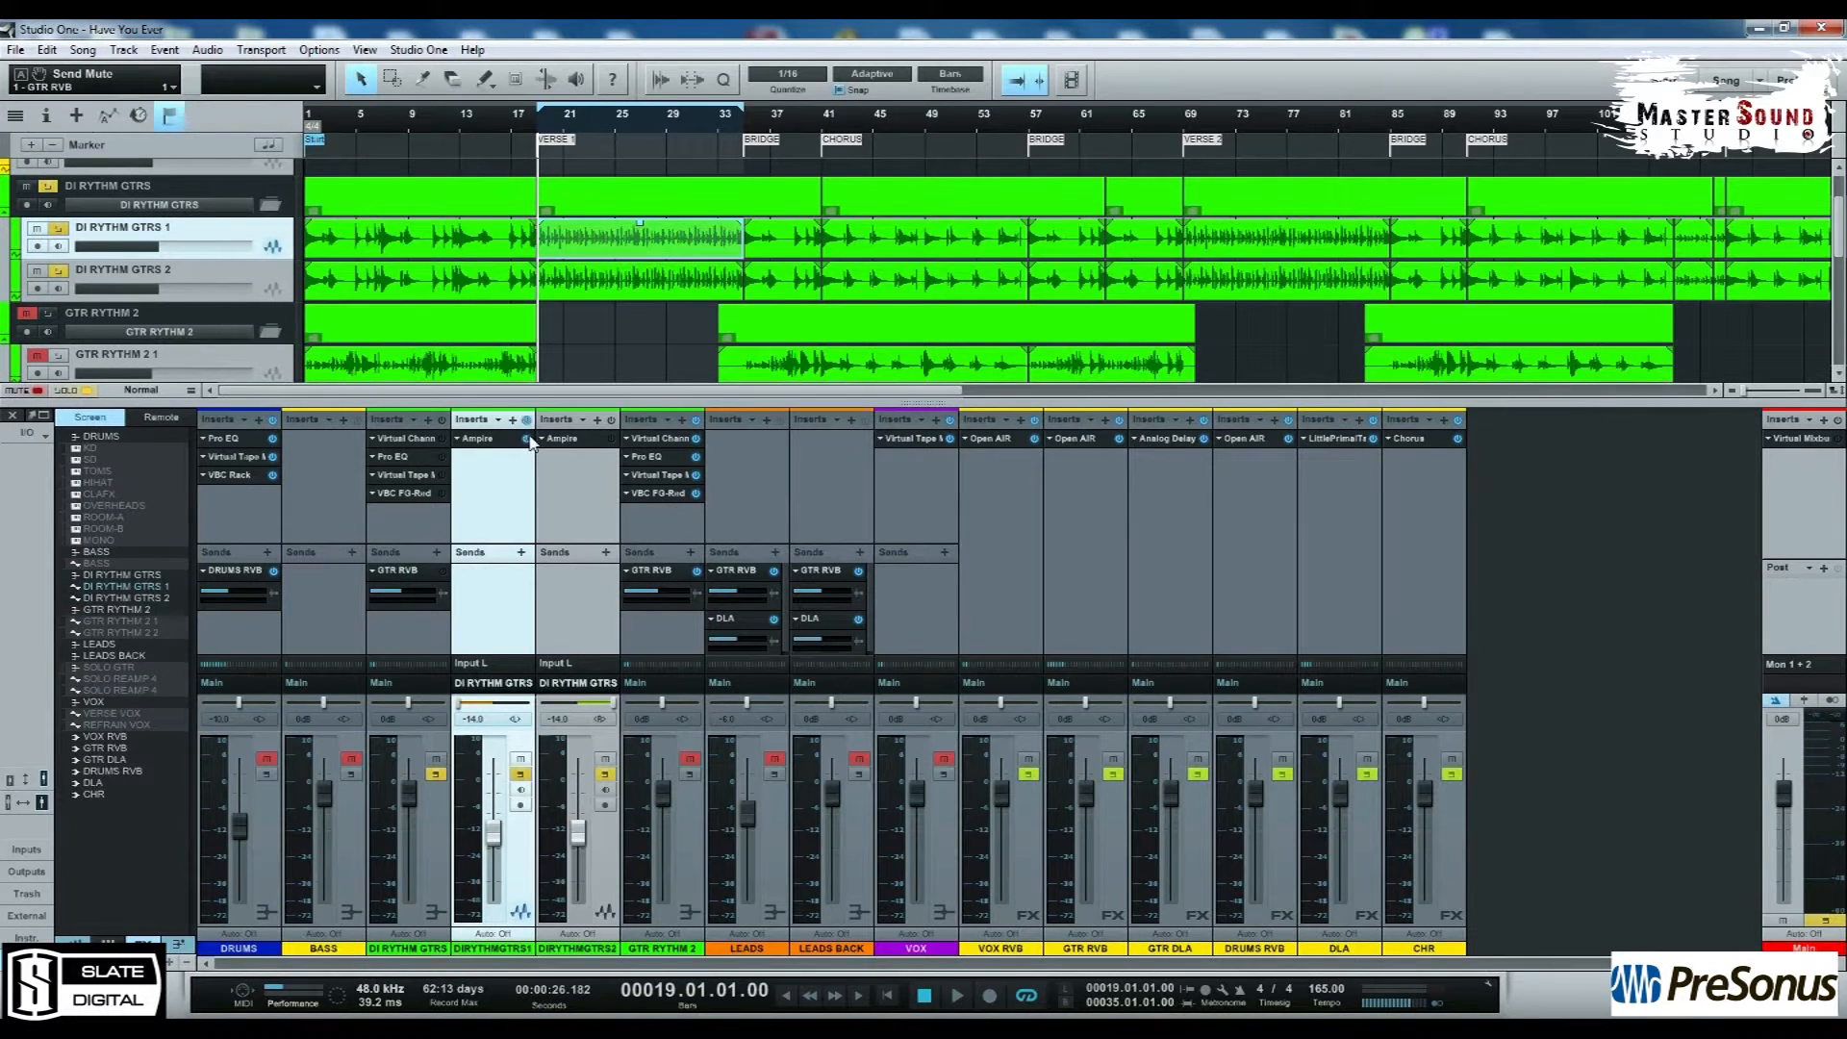
Step: Reactivate Ampire on DI RYTHM GTRS 2, open both tracks' Ampire windows side by side and play Verse 1
left_click(611, 439)
left_click(481, 439)
left_click_drag(660, 332, 747, 332)
left_click(579, 441)
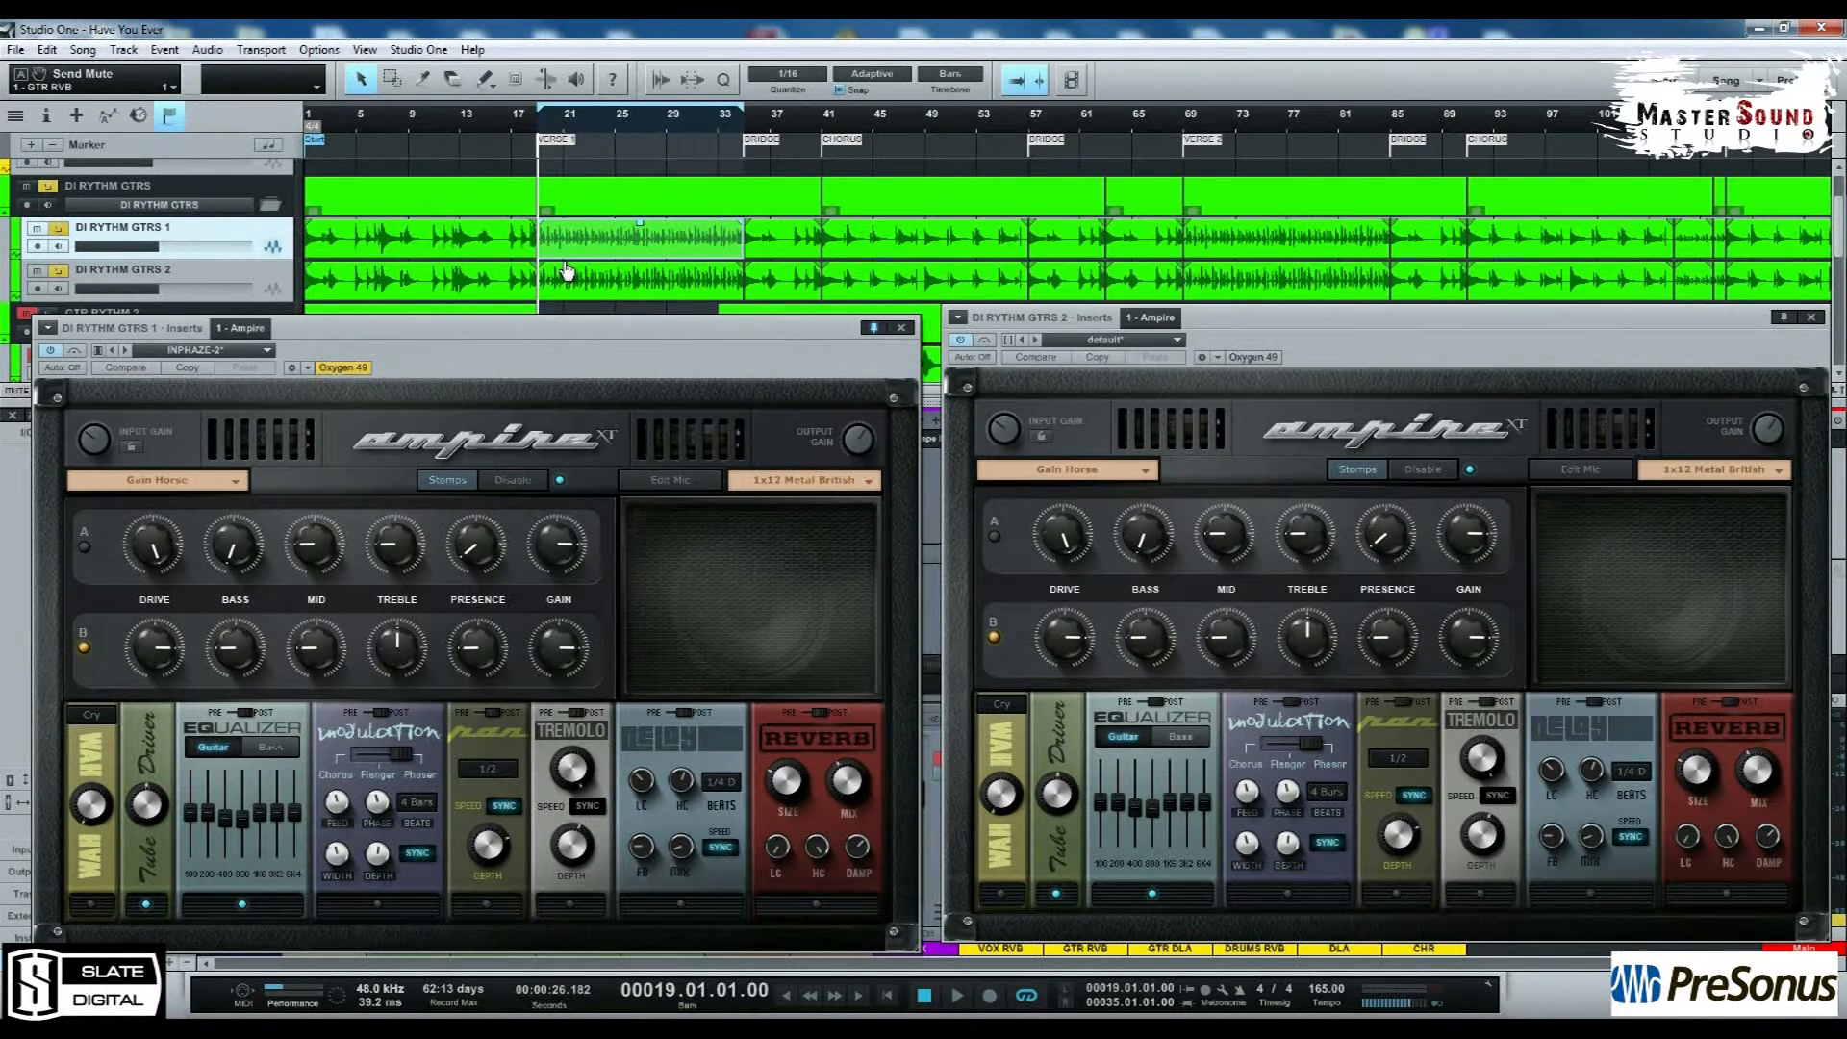
key("space")
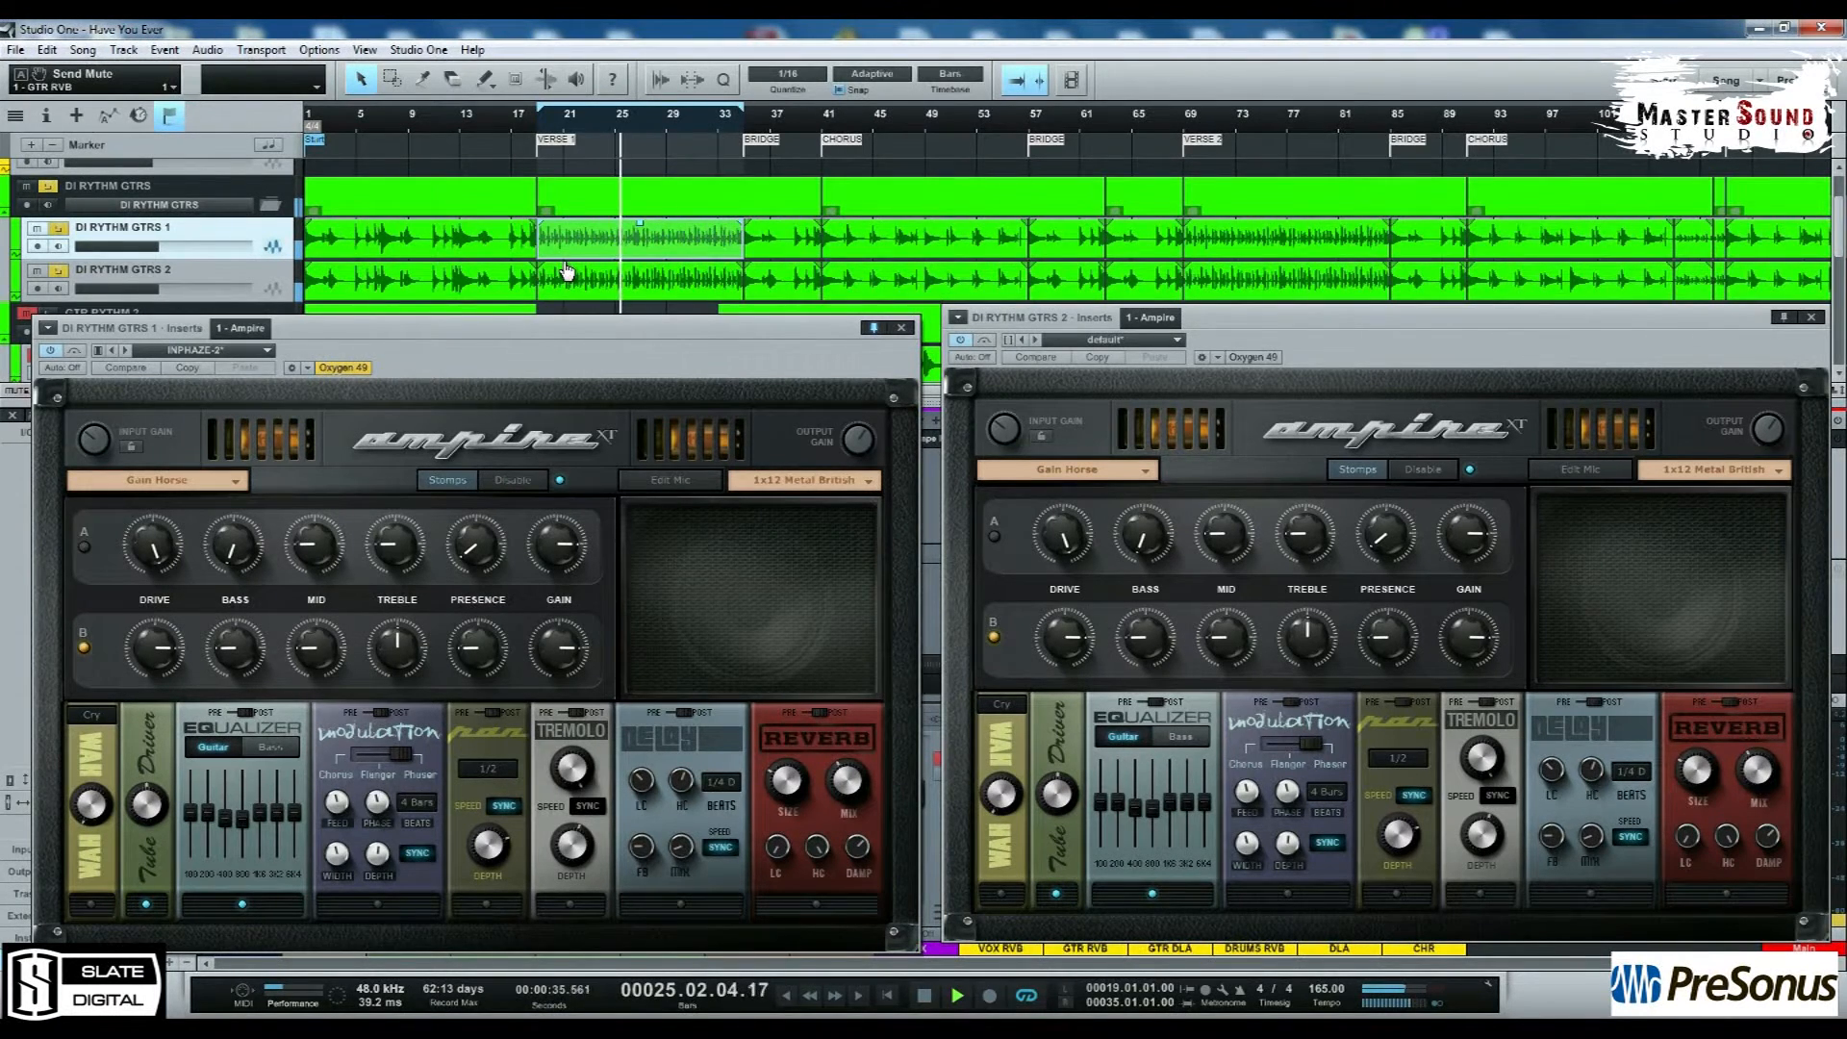
key("space")
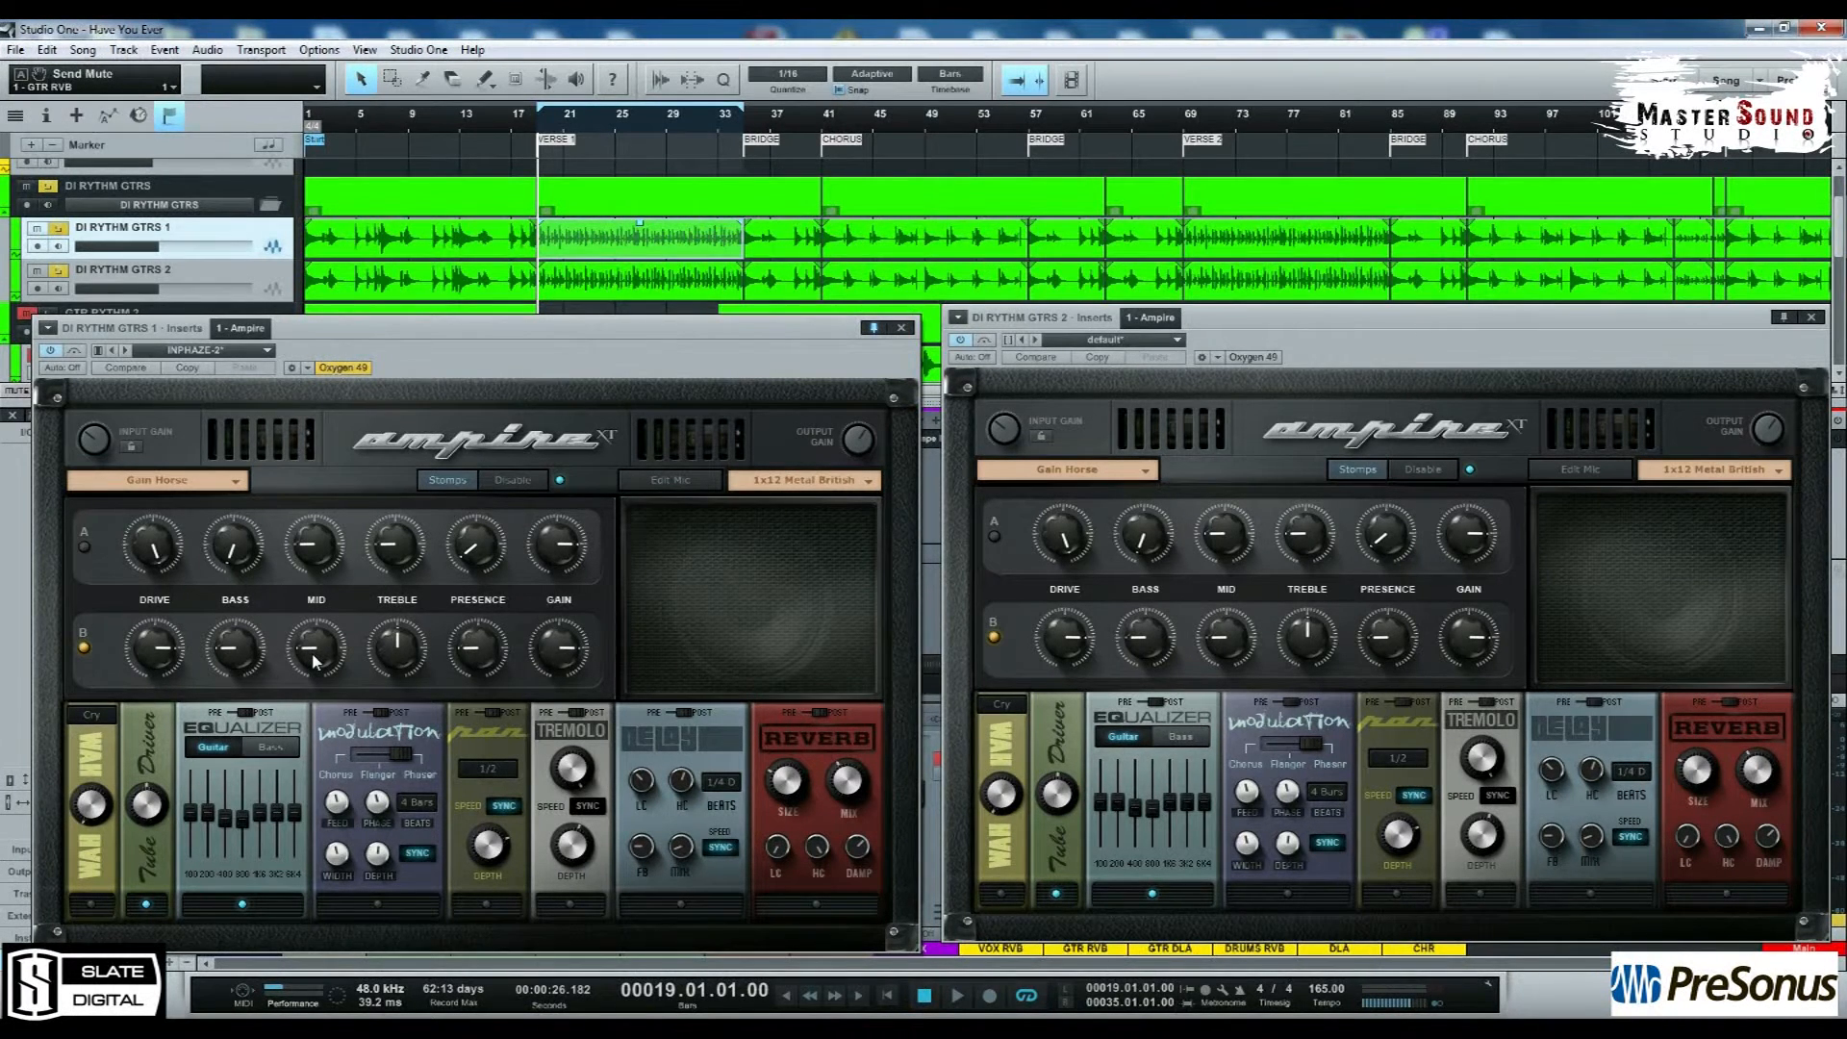
Step: Turn amp channel B Mid down on both Ampires, start Verse 1 playback and raise Mid to 2.0 on each
left_click_drag(324, 655, 356, 735)
left_click_drag(1223, 629, 1237, 703)
key("space")
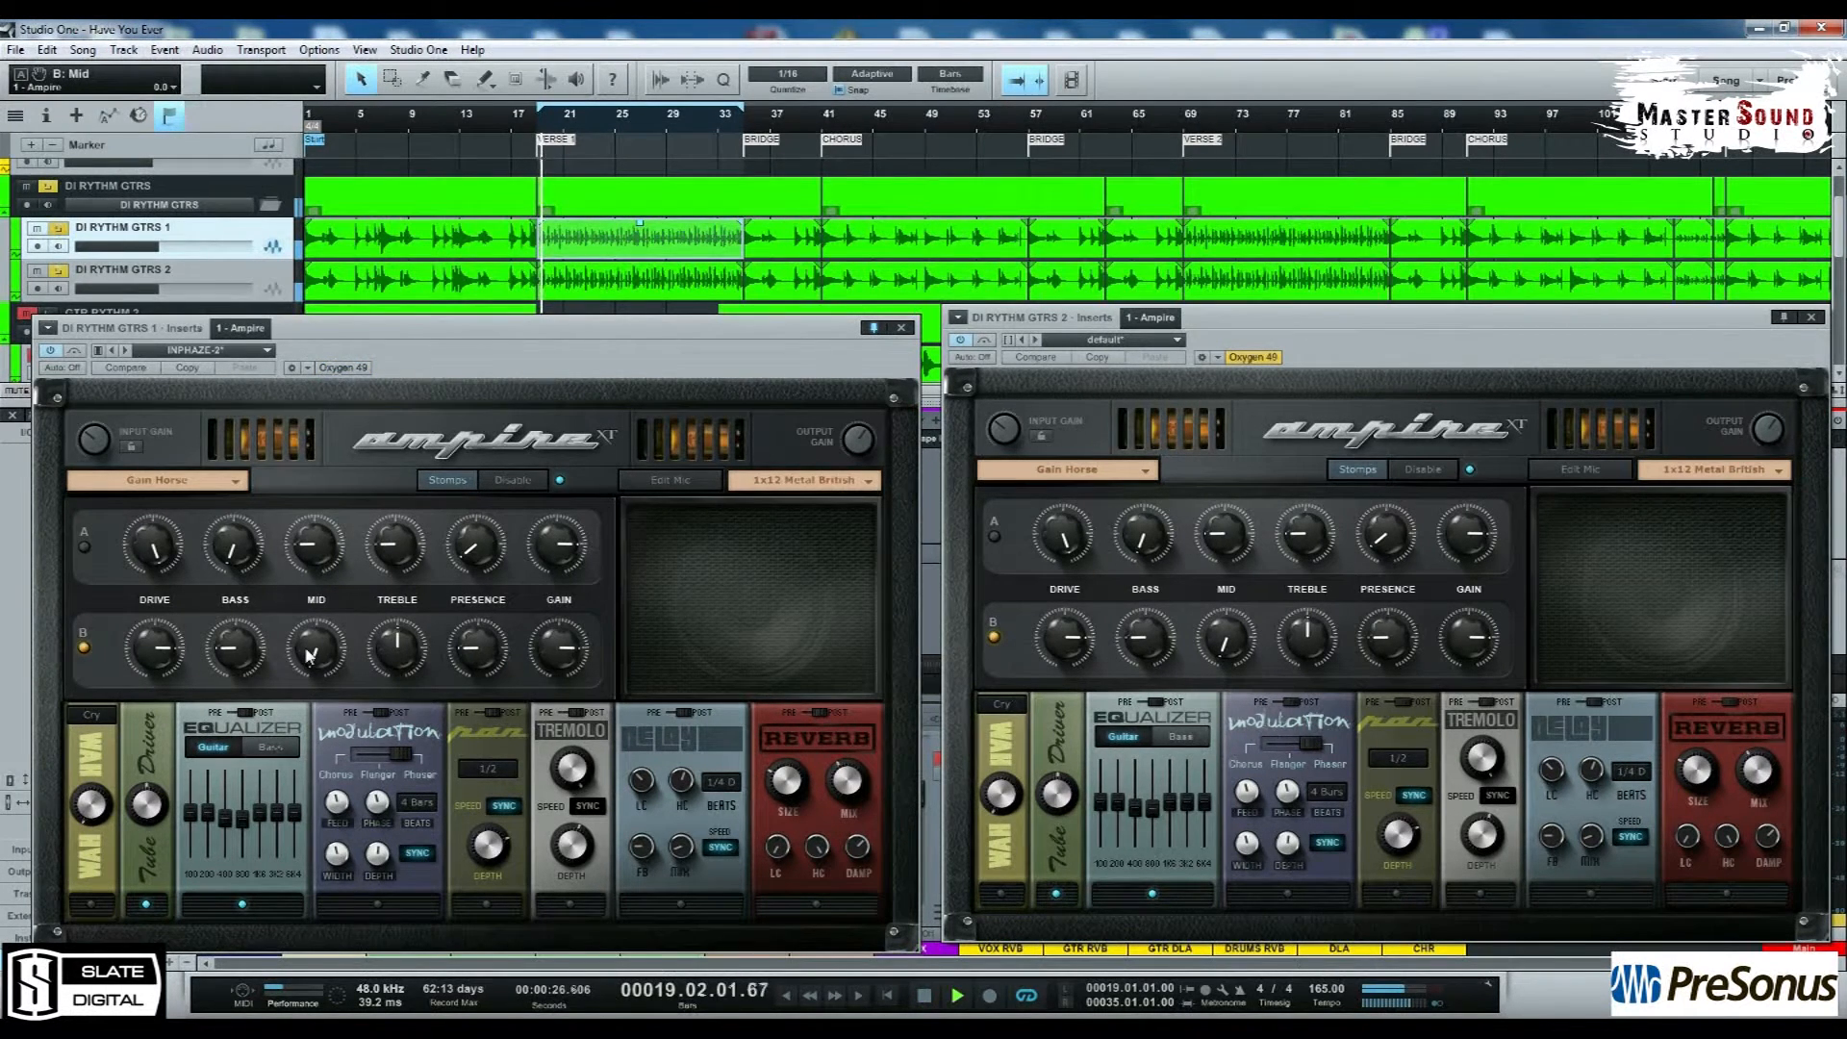
left_click_drag(315, 658, 321, 608)
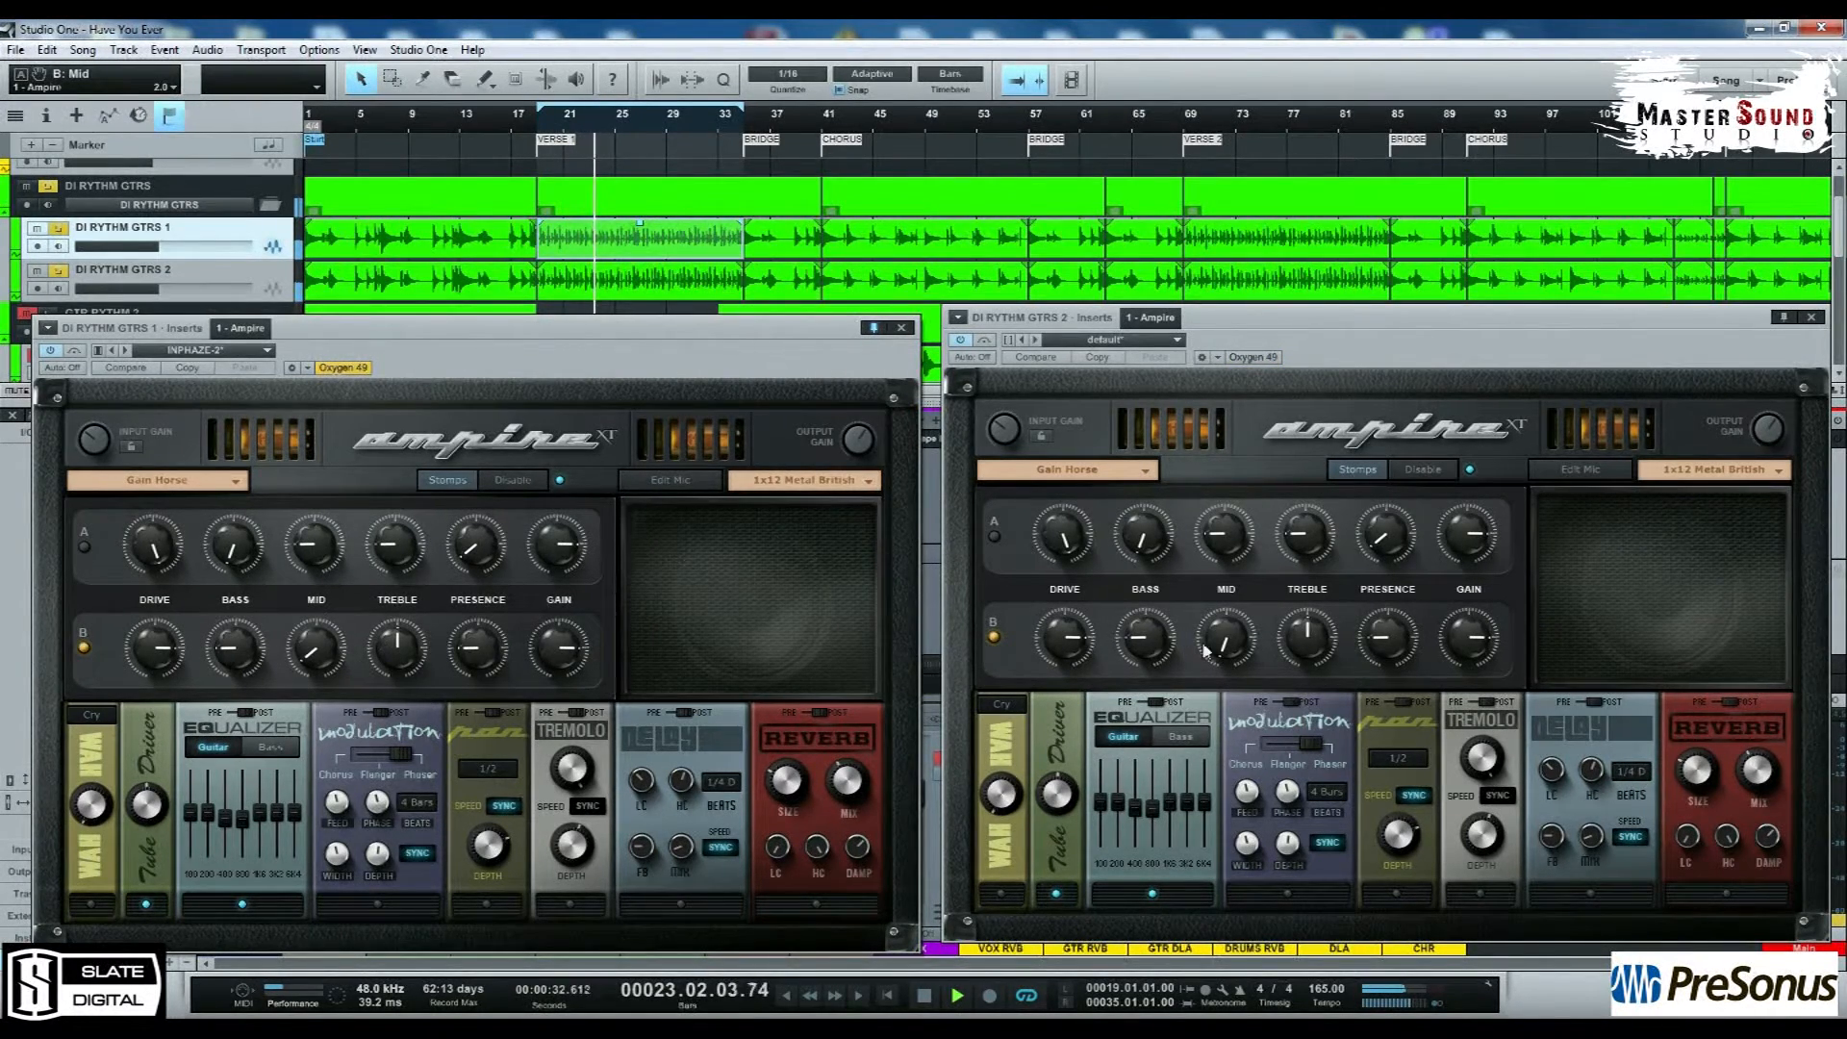
left_click_drag(1222, 636, 1219, 606)
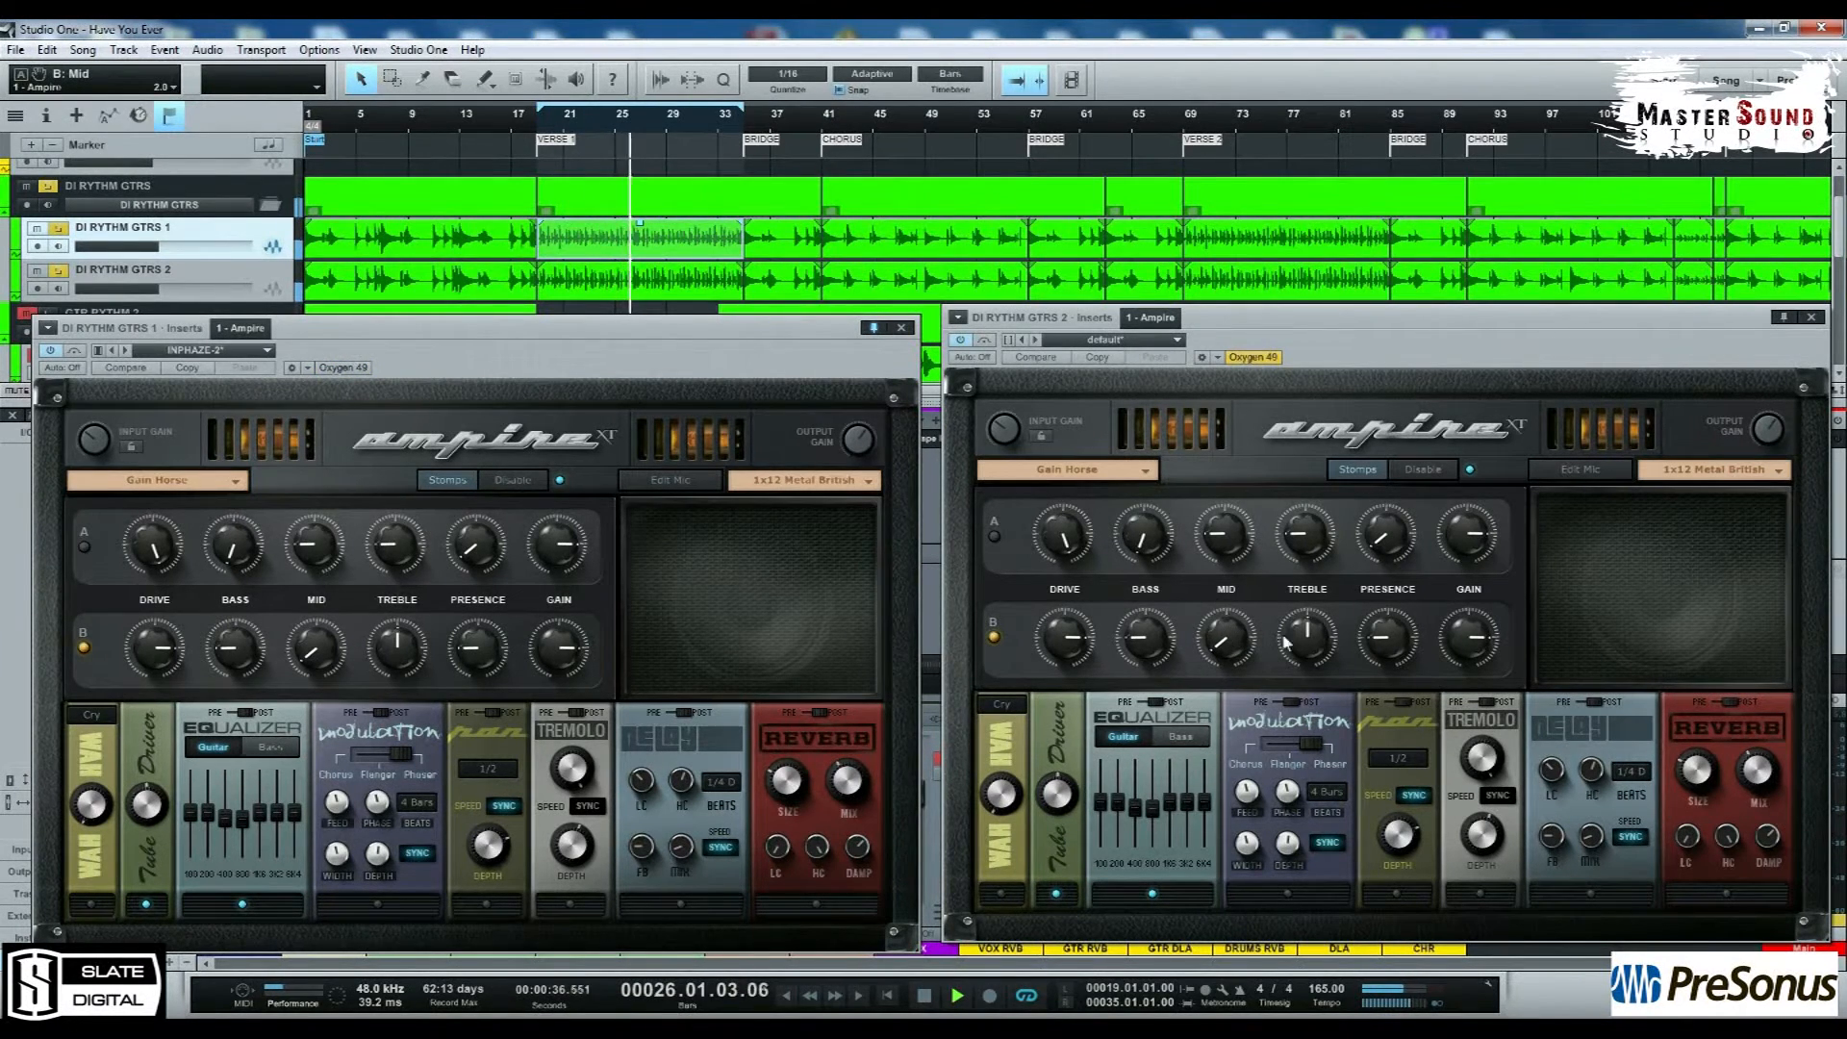
Step: Lower amp channel B Presence to 1.9 on DI RYTHM GTRS 1 and 2.0 on DI RYTHM GTRS 2, and stop playback
left_click(489, 647)
left_click_drag(490, 647, 492, 670)
left_click_drag(1377, 644, 1380, 647)
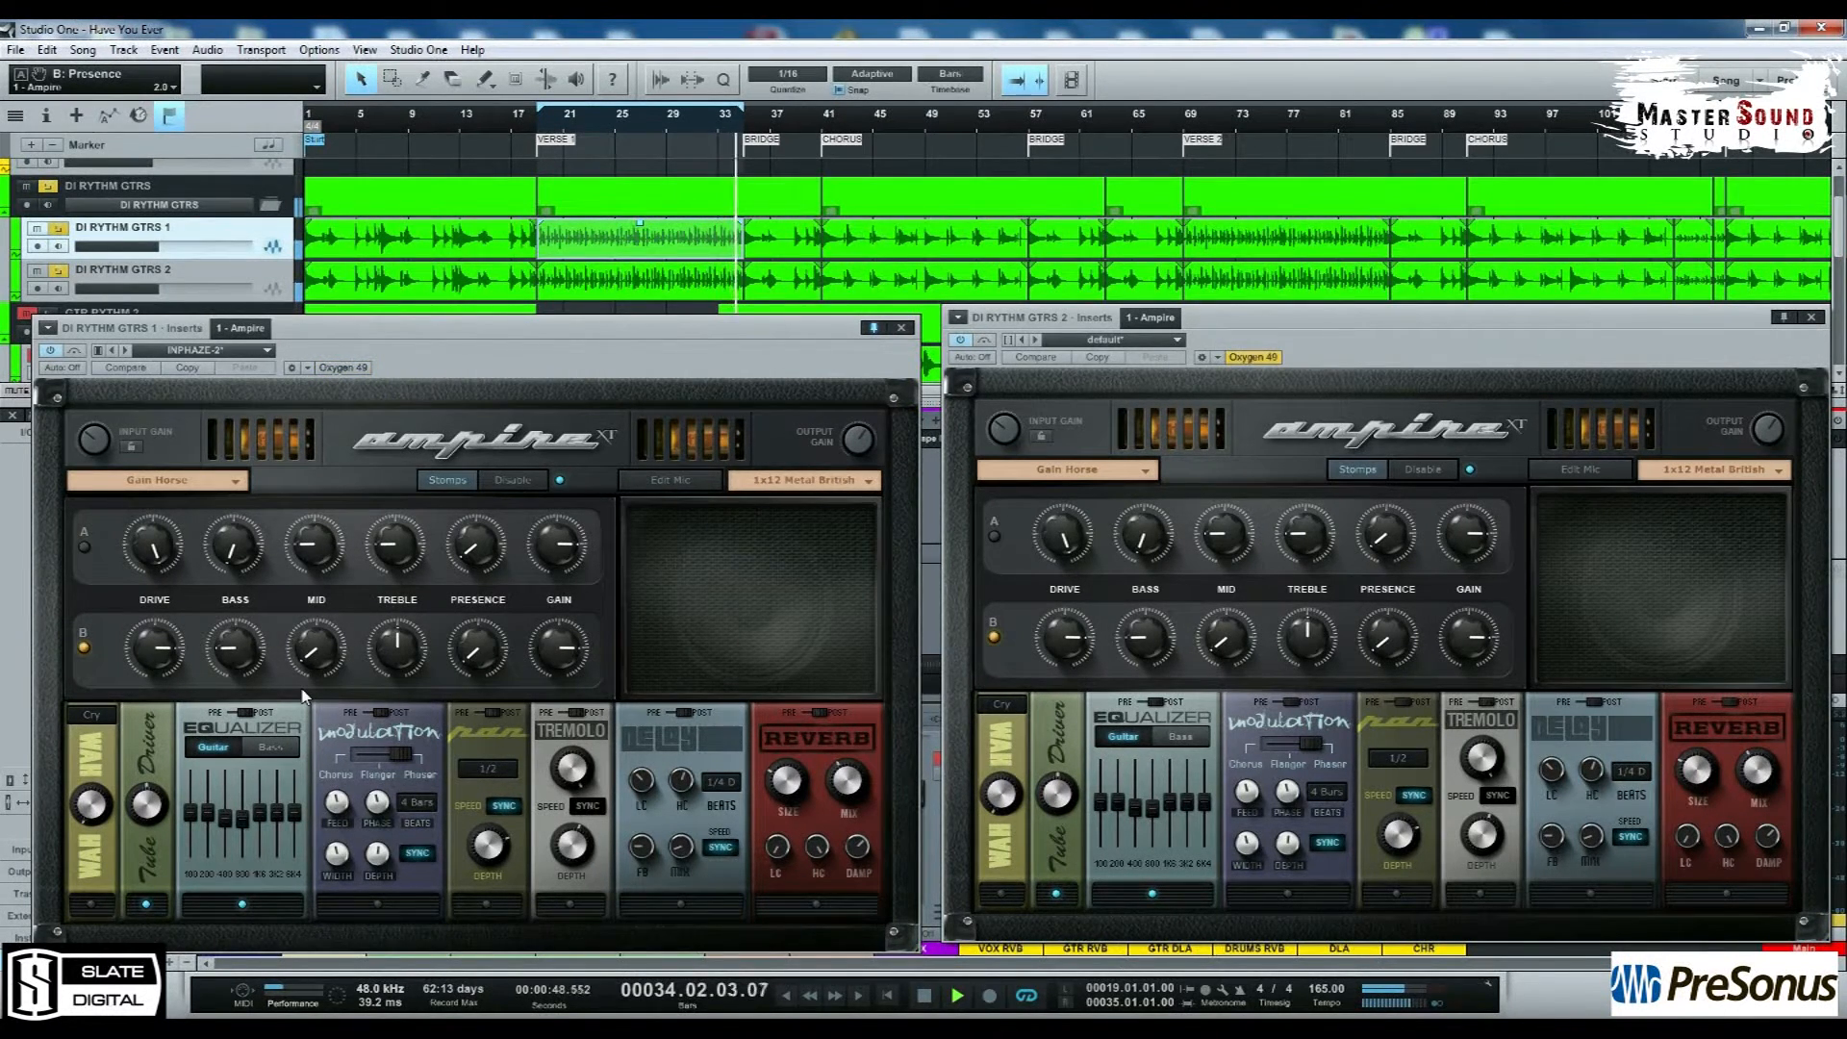
key("space")
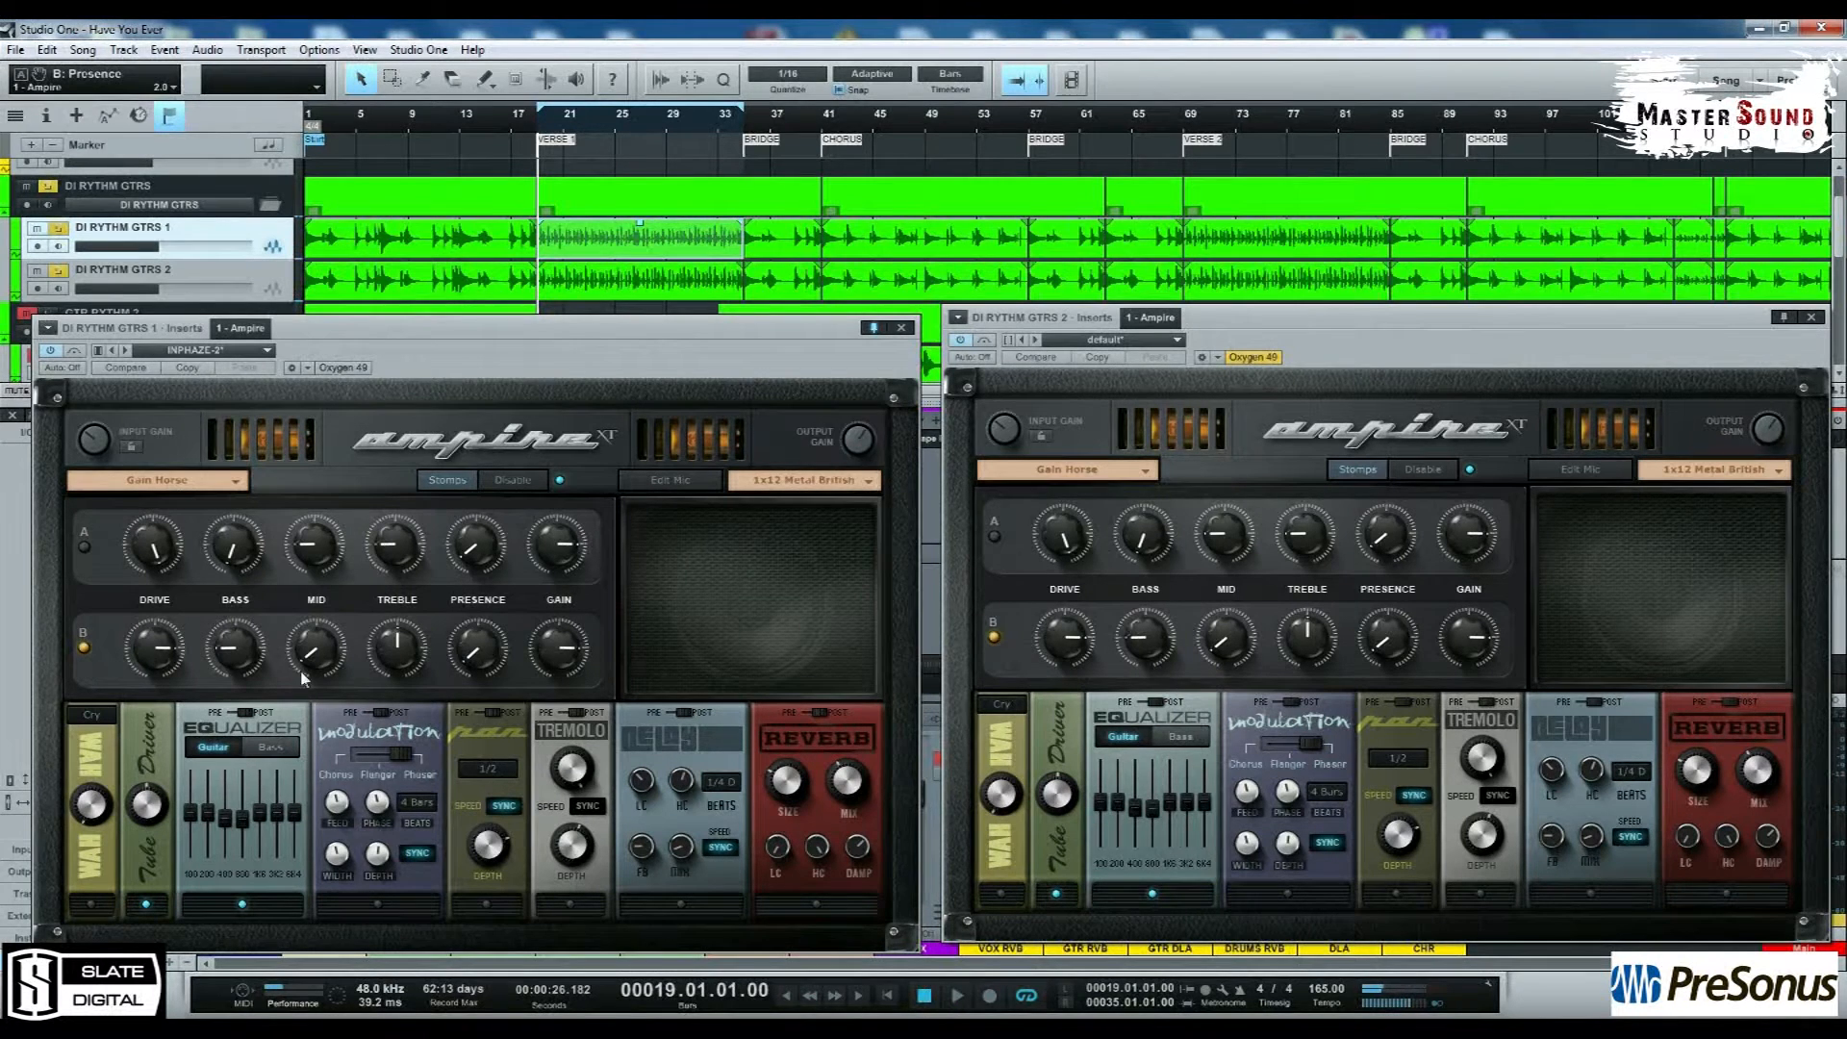
Step: Check channel B Mid and Presence on DI RYTHM GTRS 1, play Verse 1 briefly and close both Ampire windows
left_click_drag(323, 649, 323, 649)
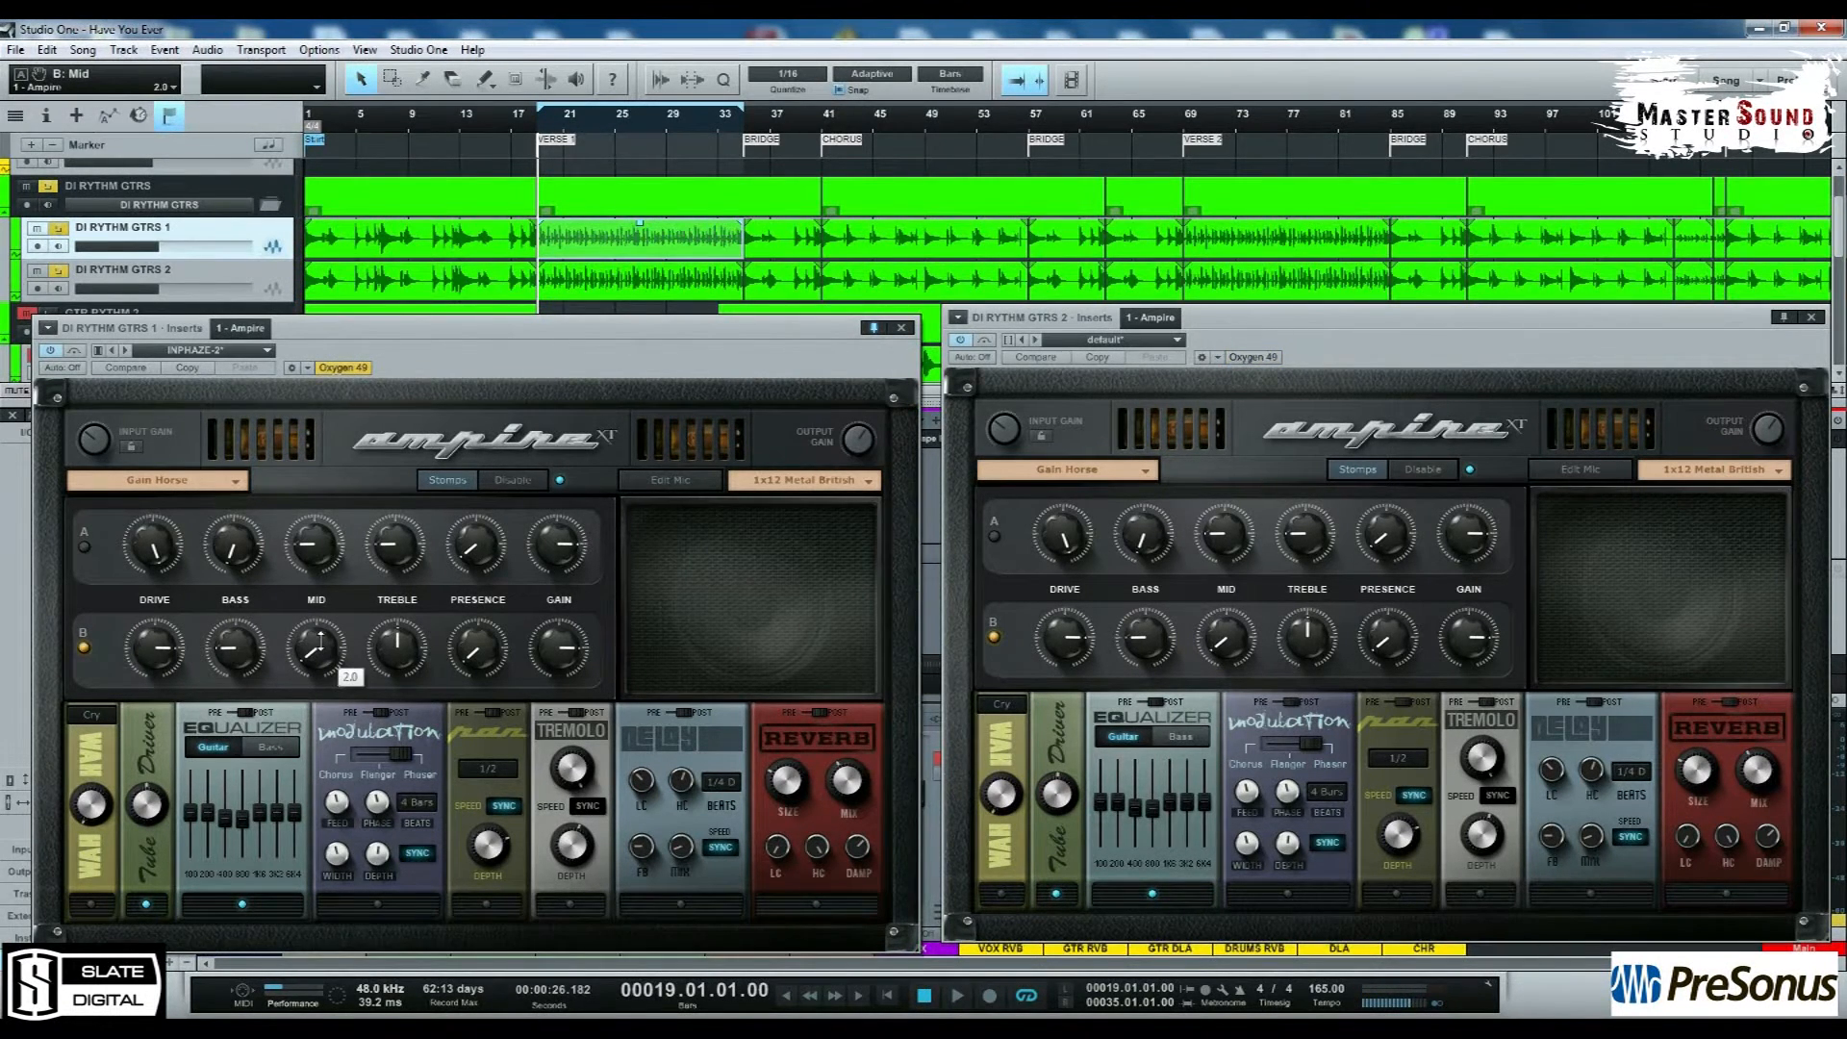
left_click(481, 652)
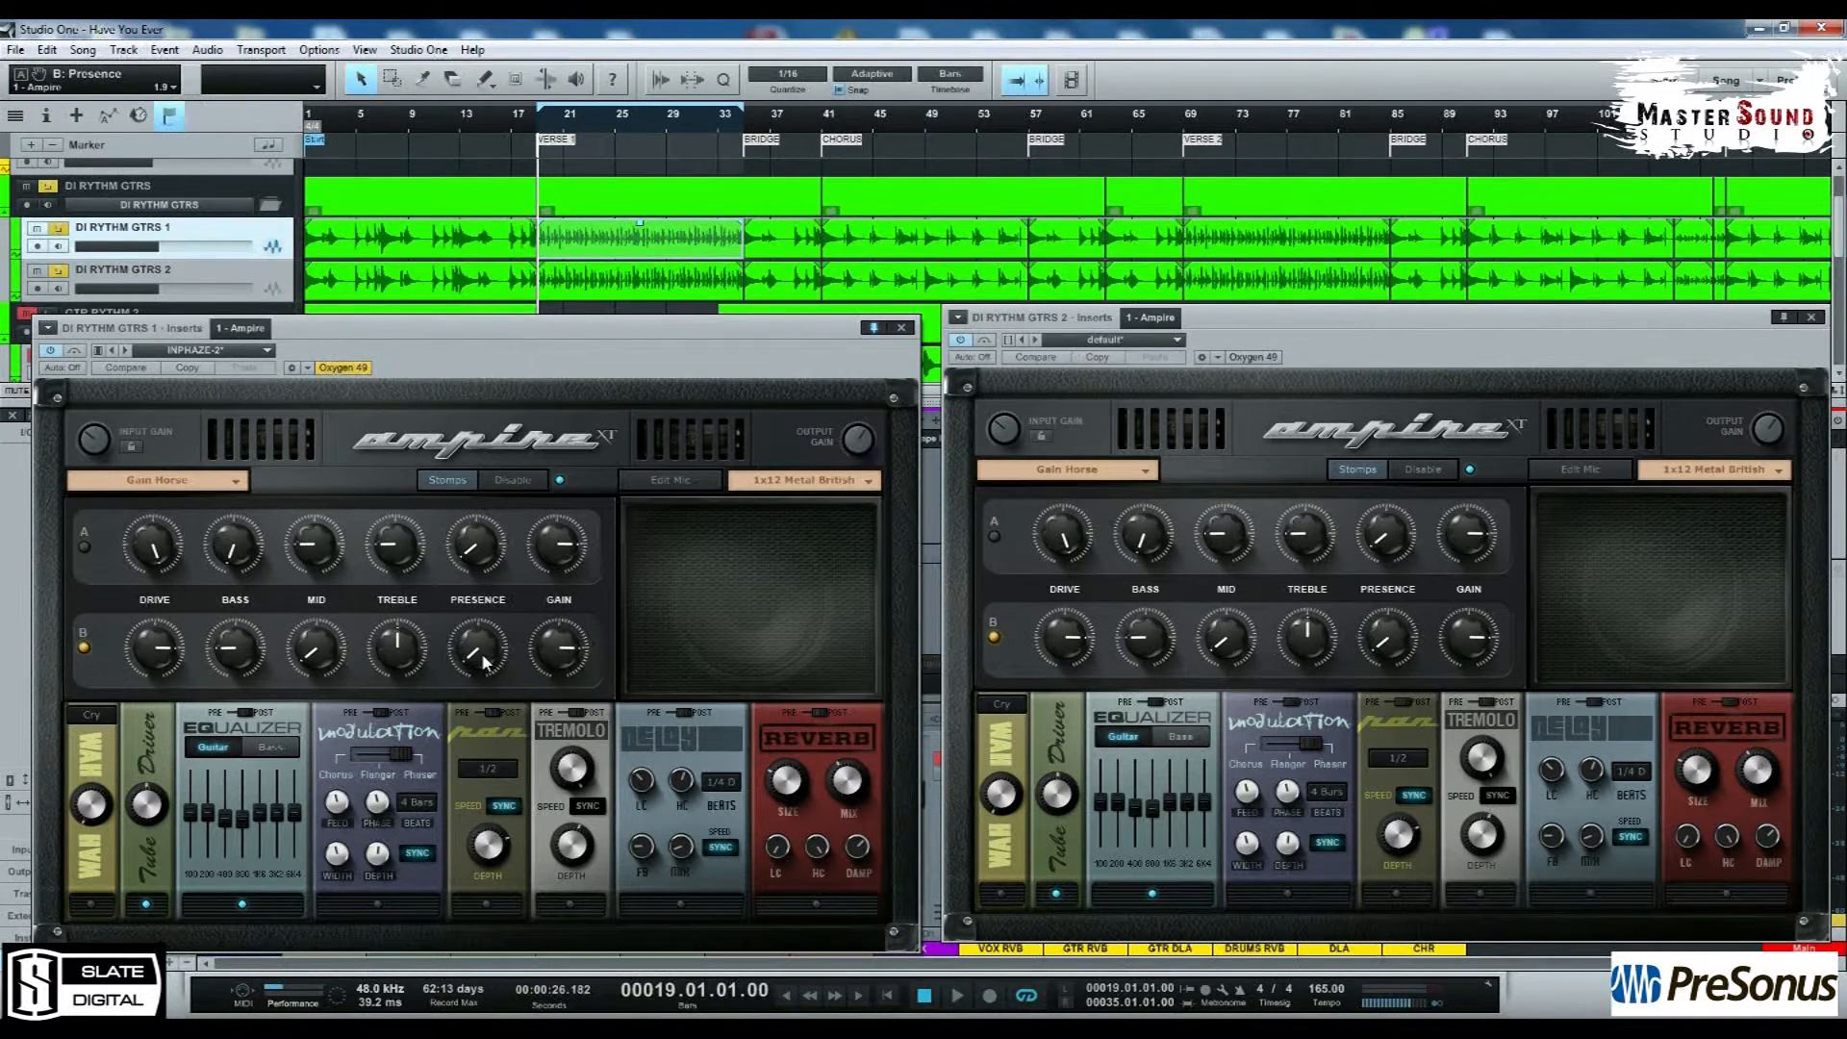
key("space")
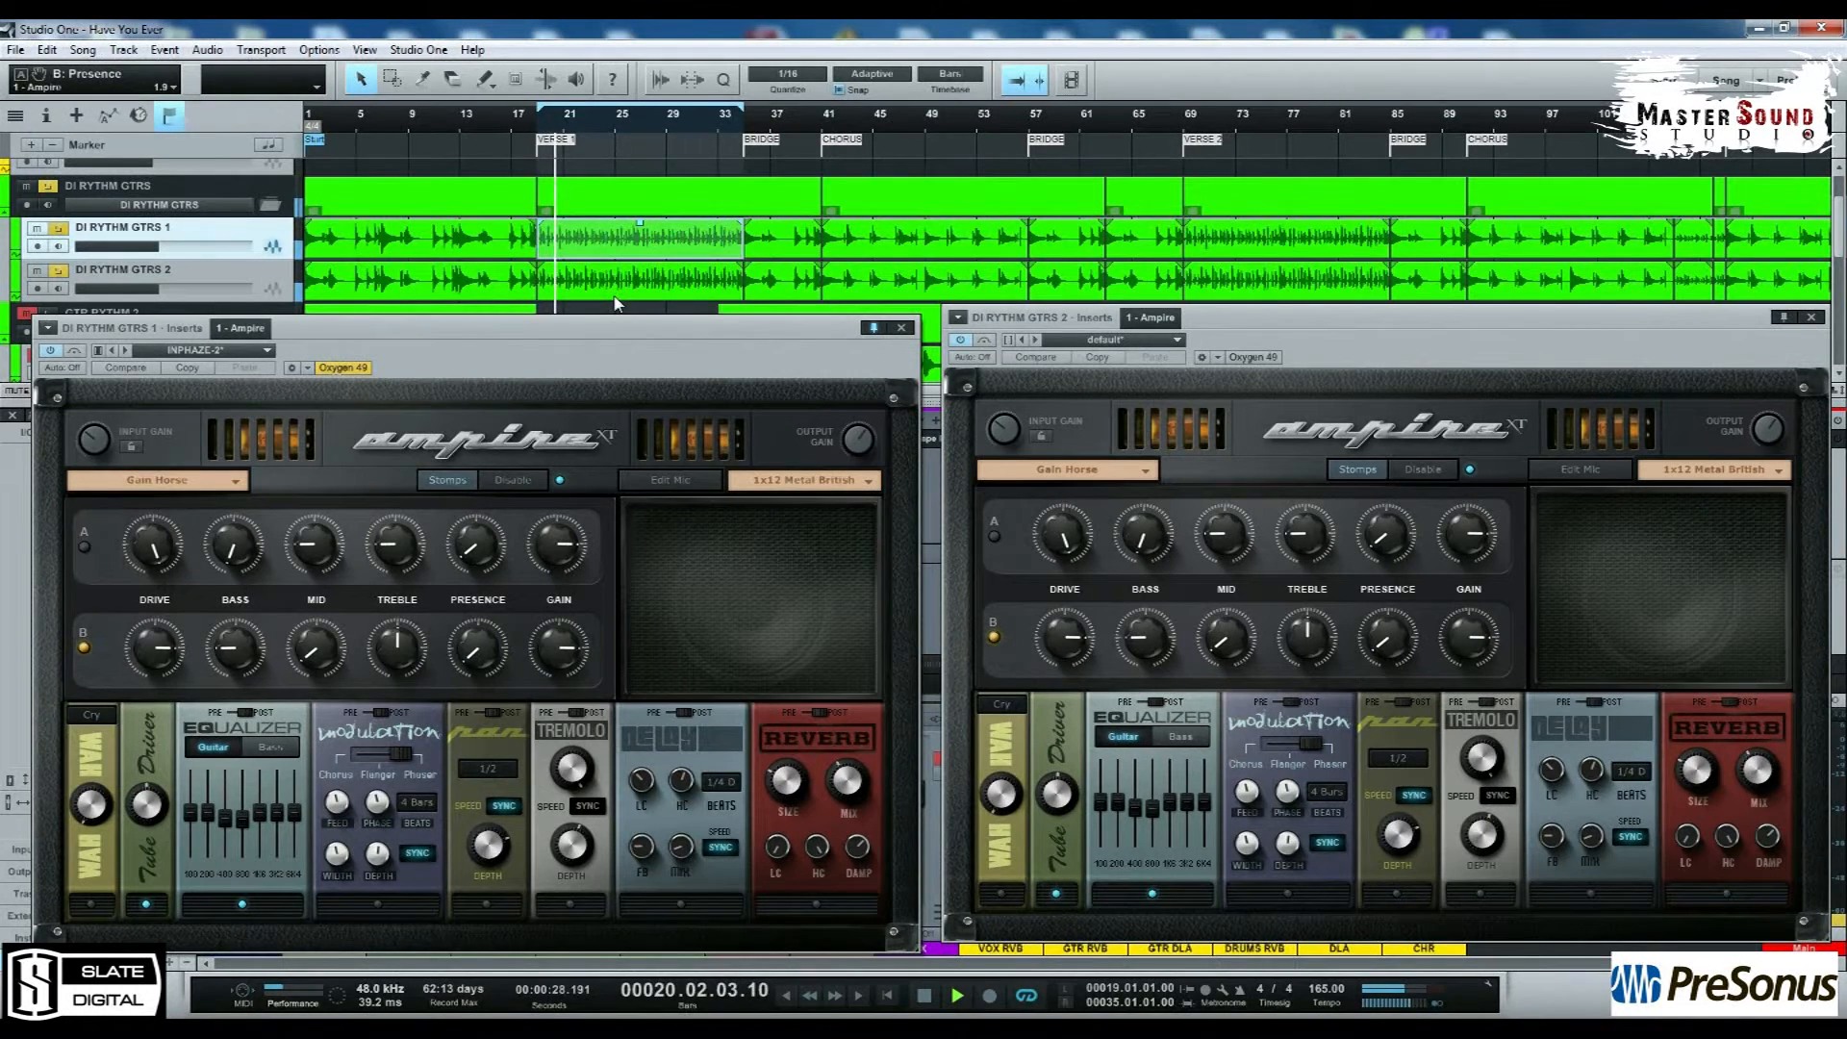
key("space")
left_click(902, 328)
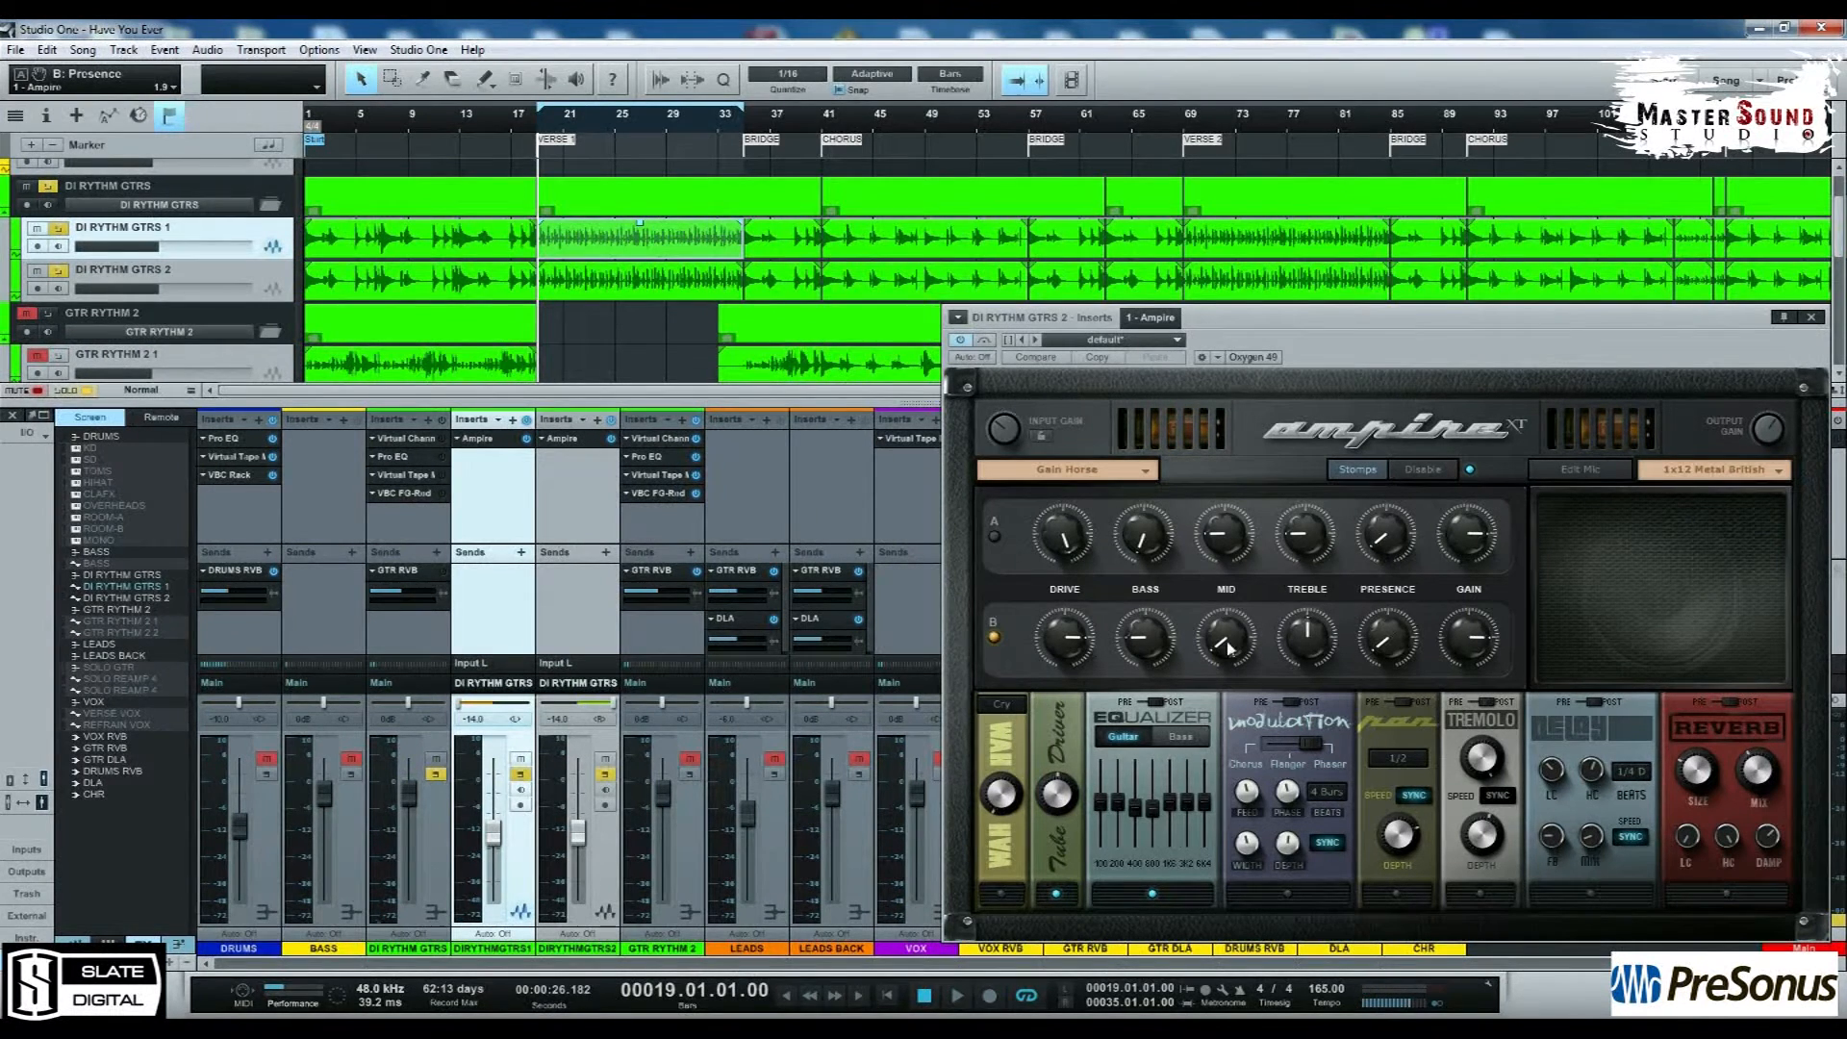
left_click(1811, 318)
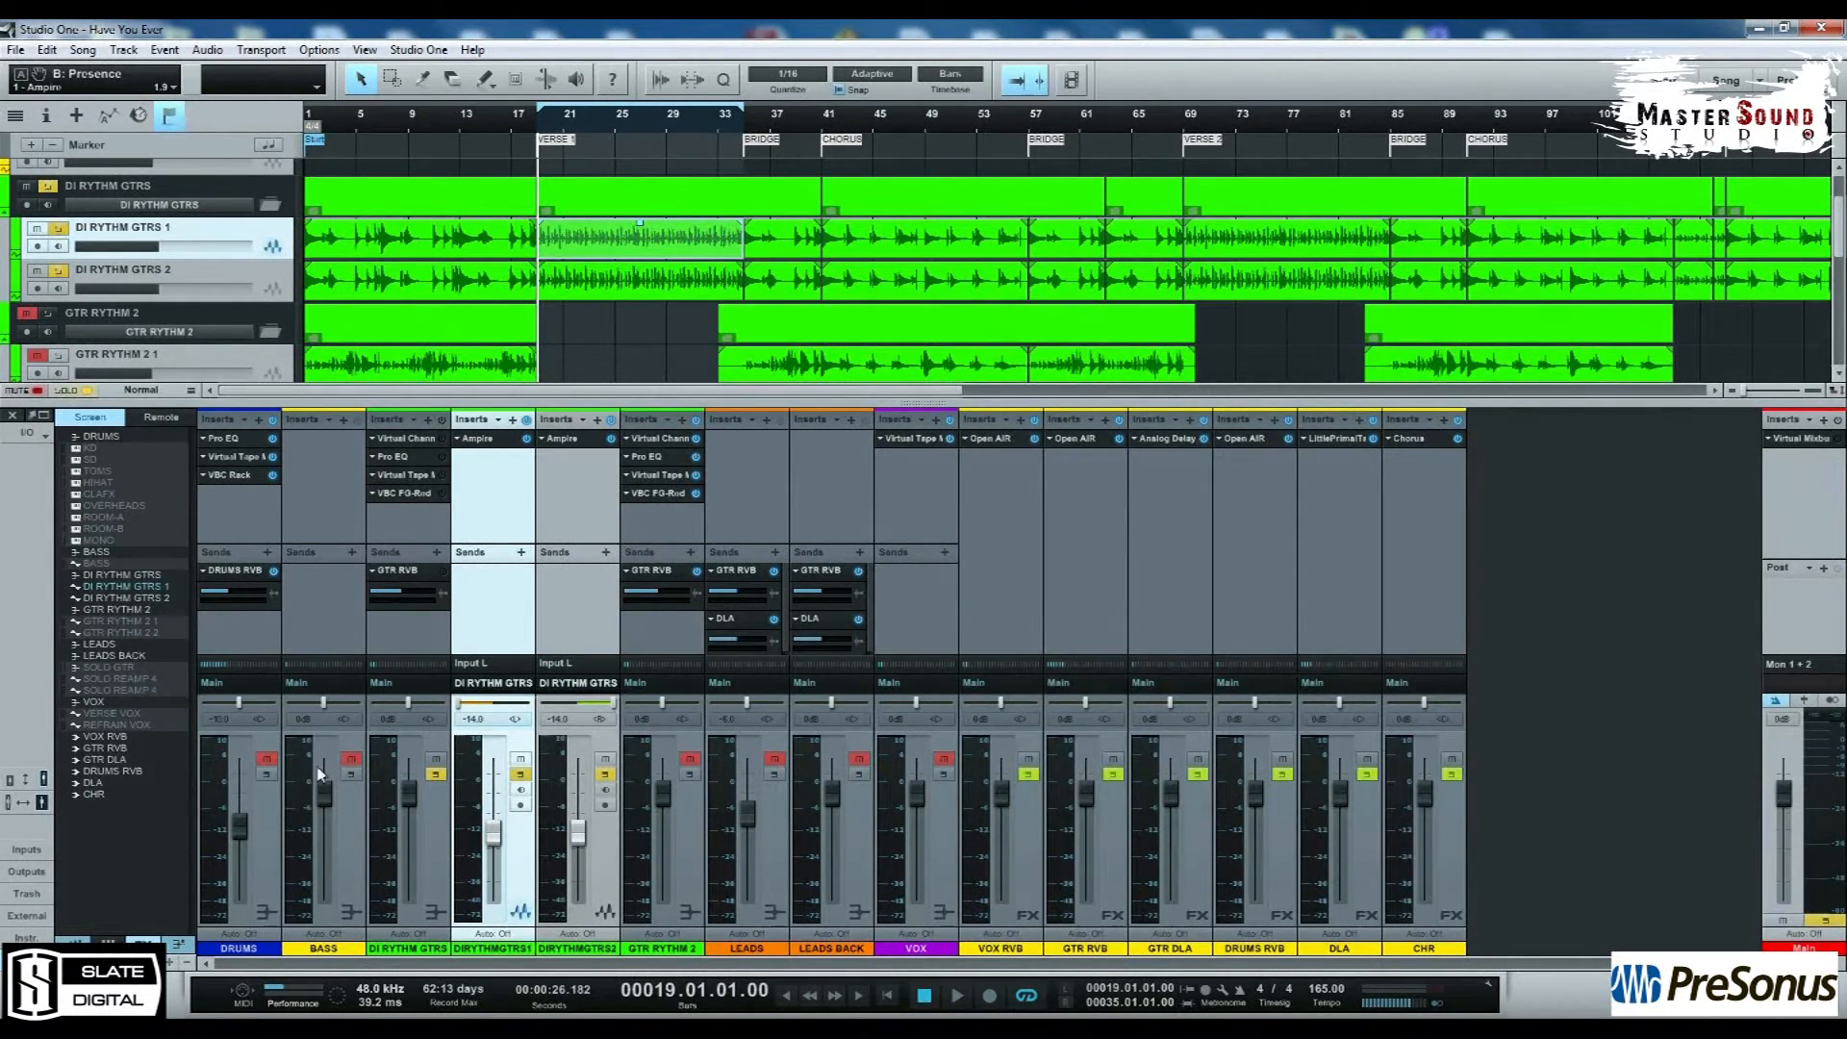
Step: Solo the DRUMS channel and open the SSD 4 DRUMS track's sampler instrument
left_click(267, 775)
scroll(426, 289, "up", 1)
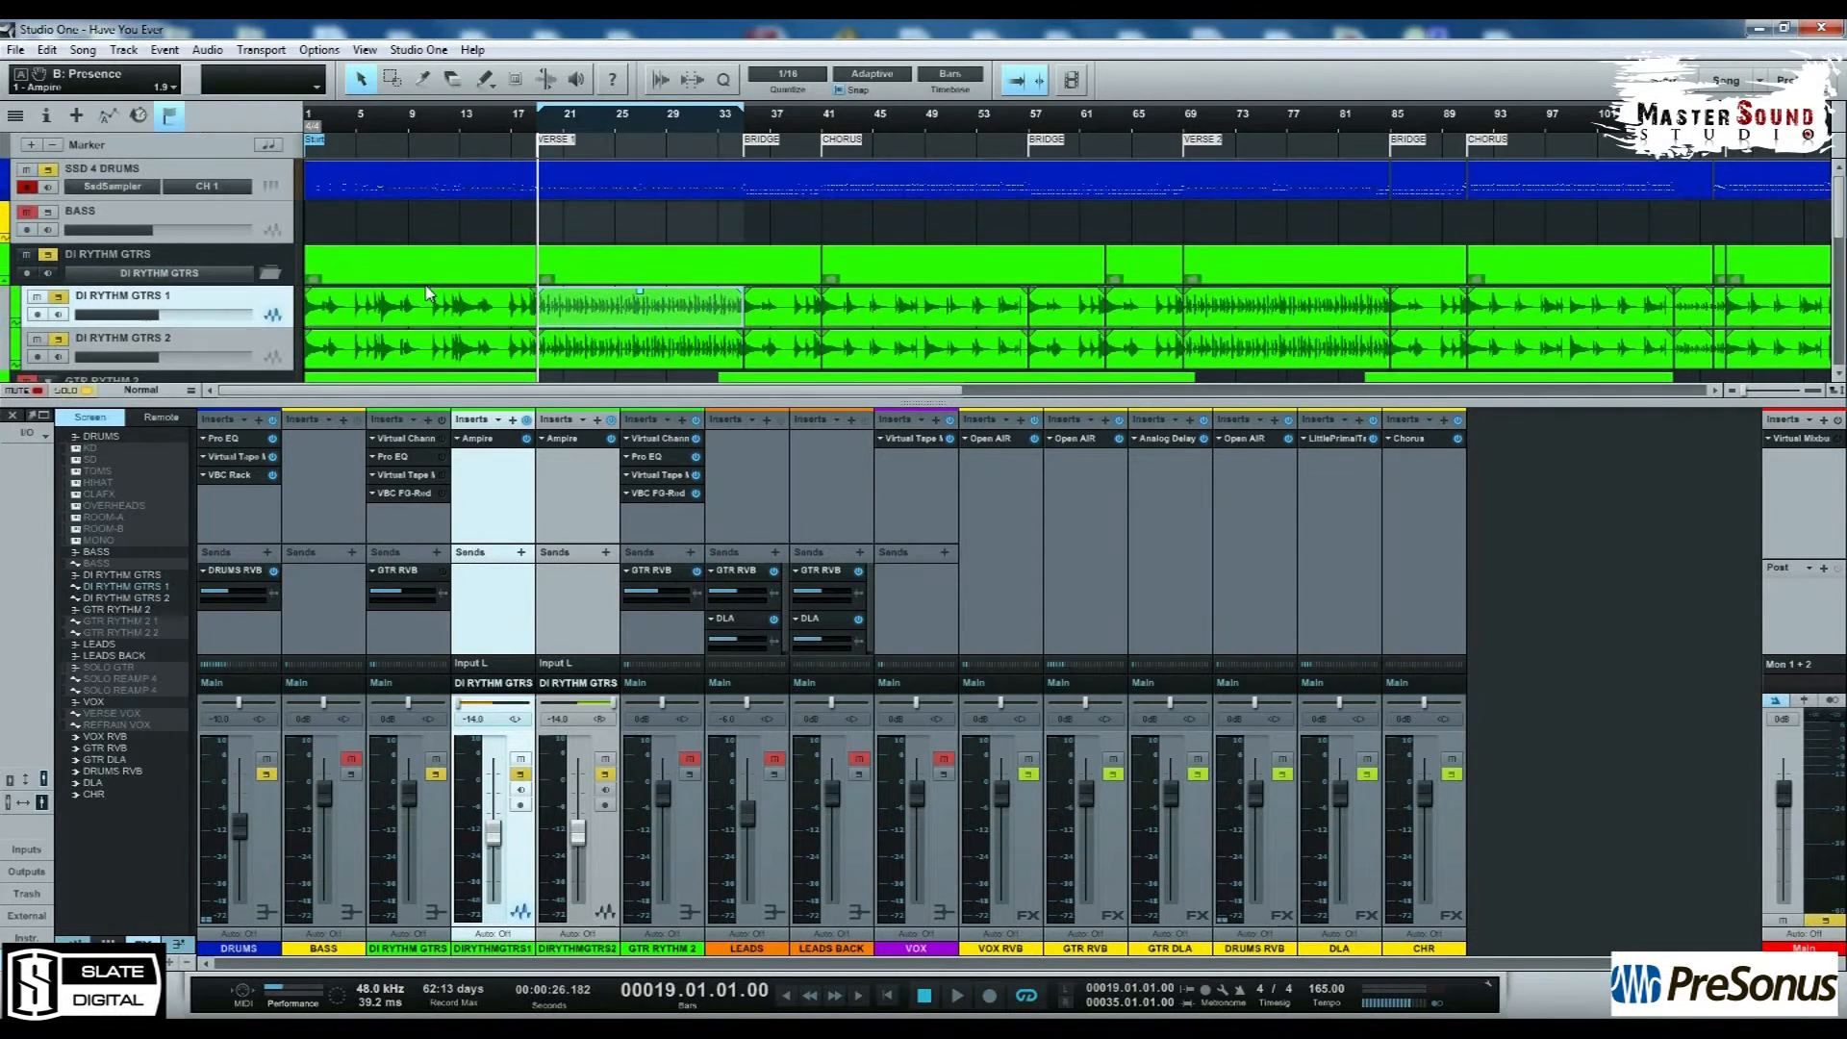
left_click(272, 189)
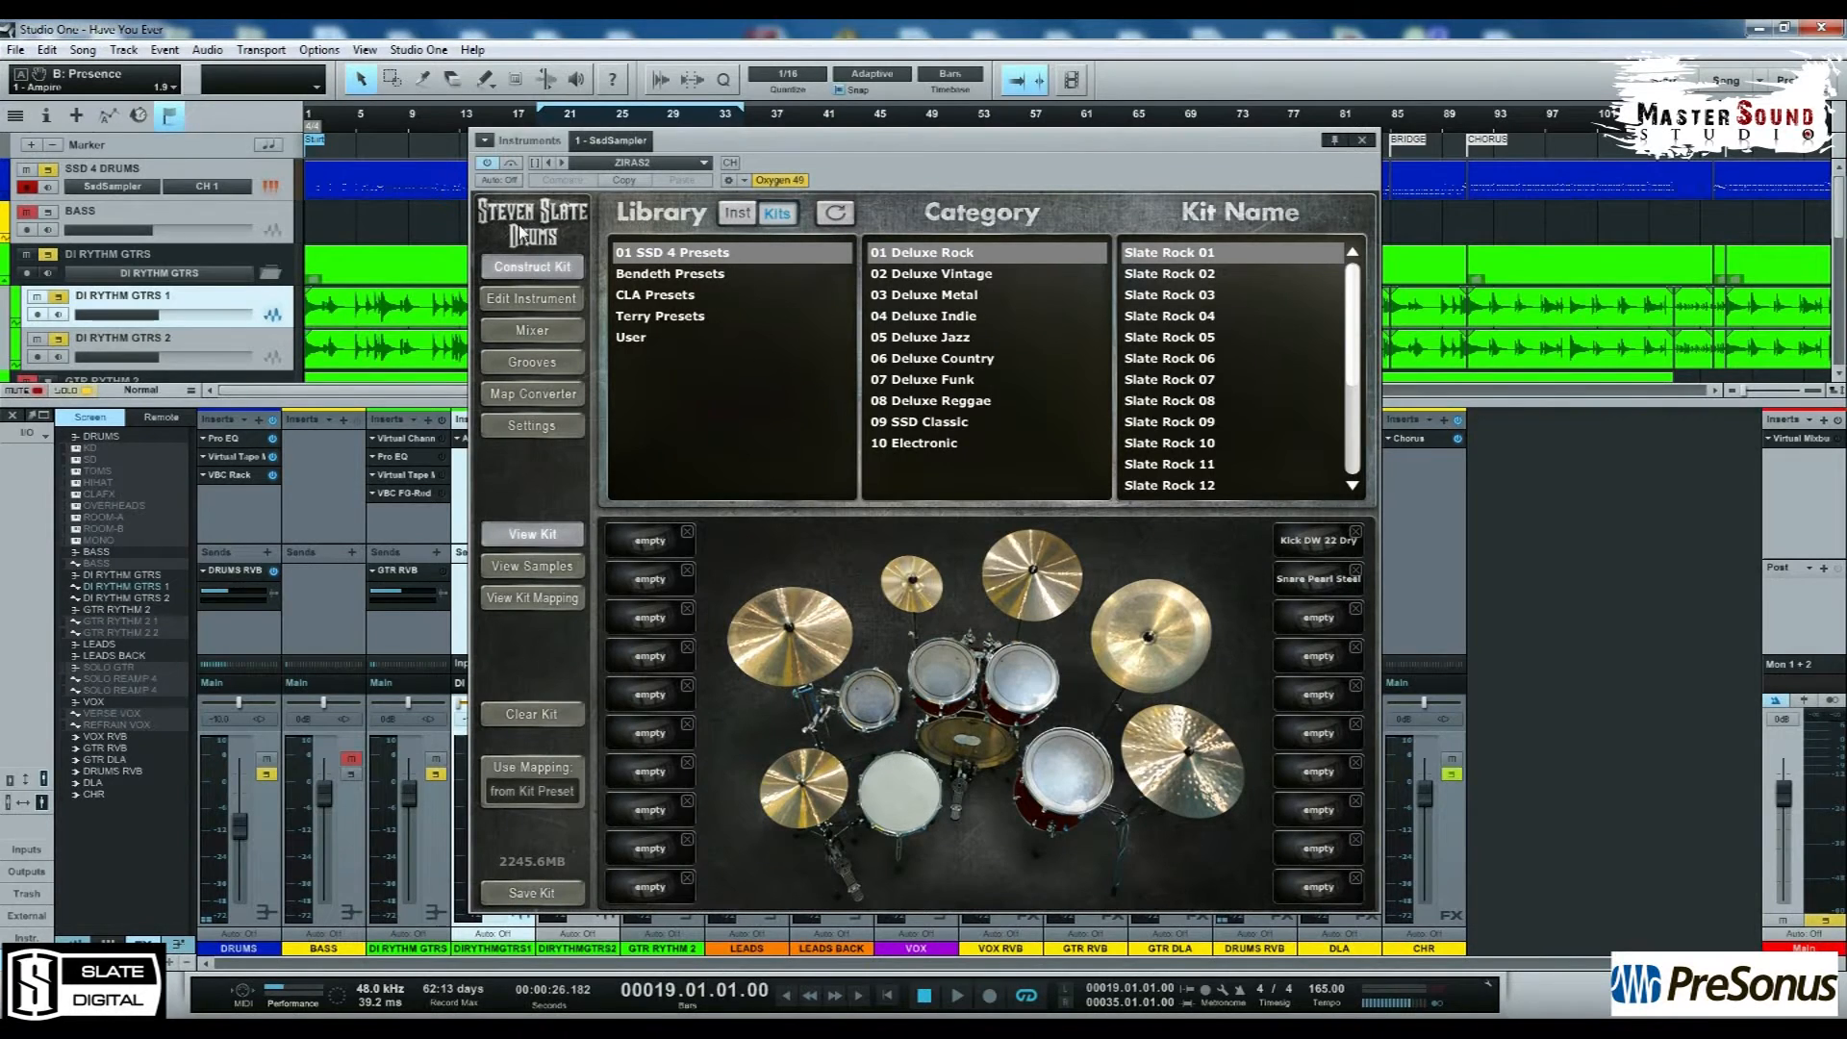
Step: View the sampler's about information, audition the snare and three toms in the kit, and close the instrument window
left_click(524, 234)
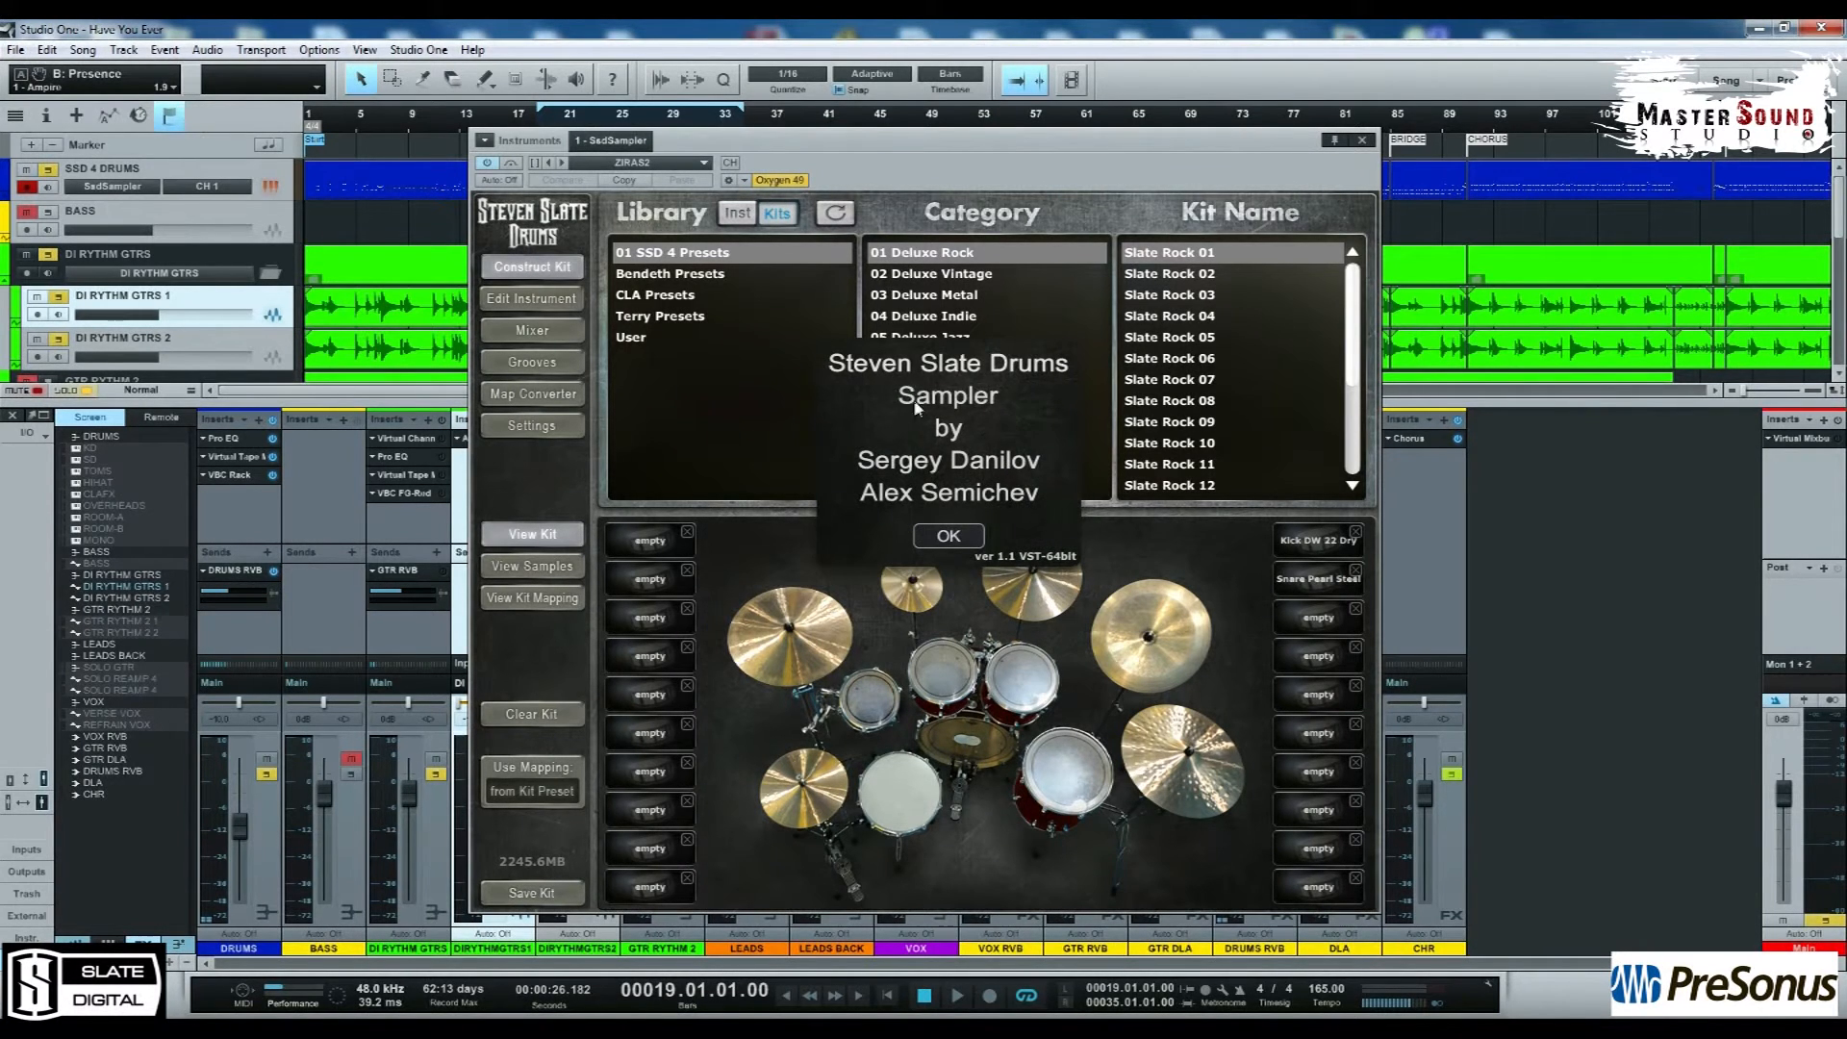
left_click(949, 536)
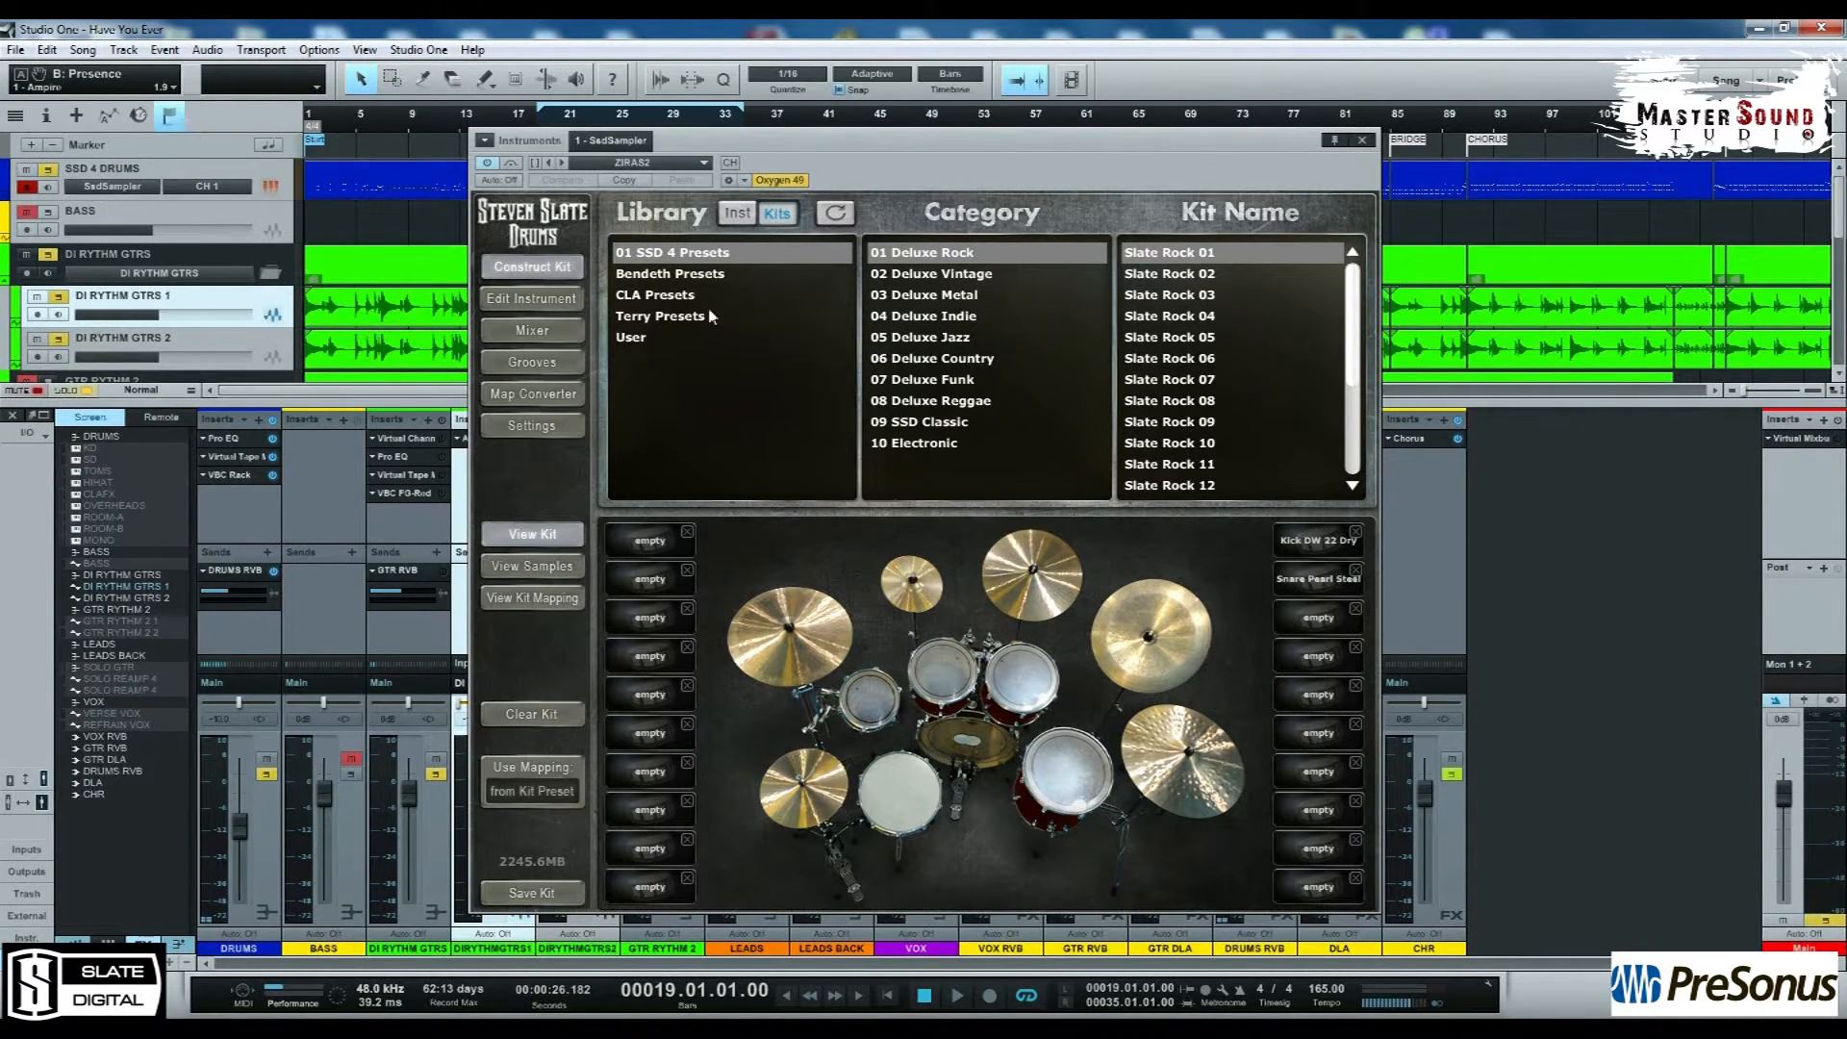
left_click(896, 785)
left_click(873, 703)
left_click(939, 675)
left_click(1034, 691)
left_click(1361, 141)
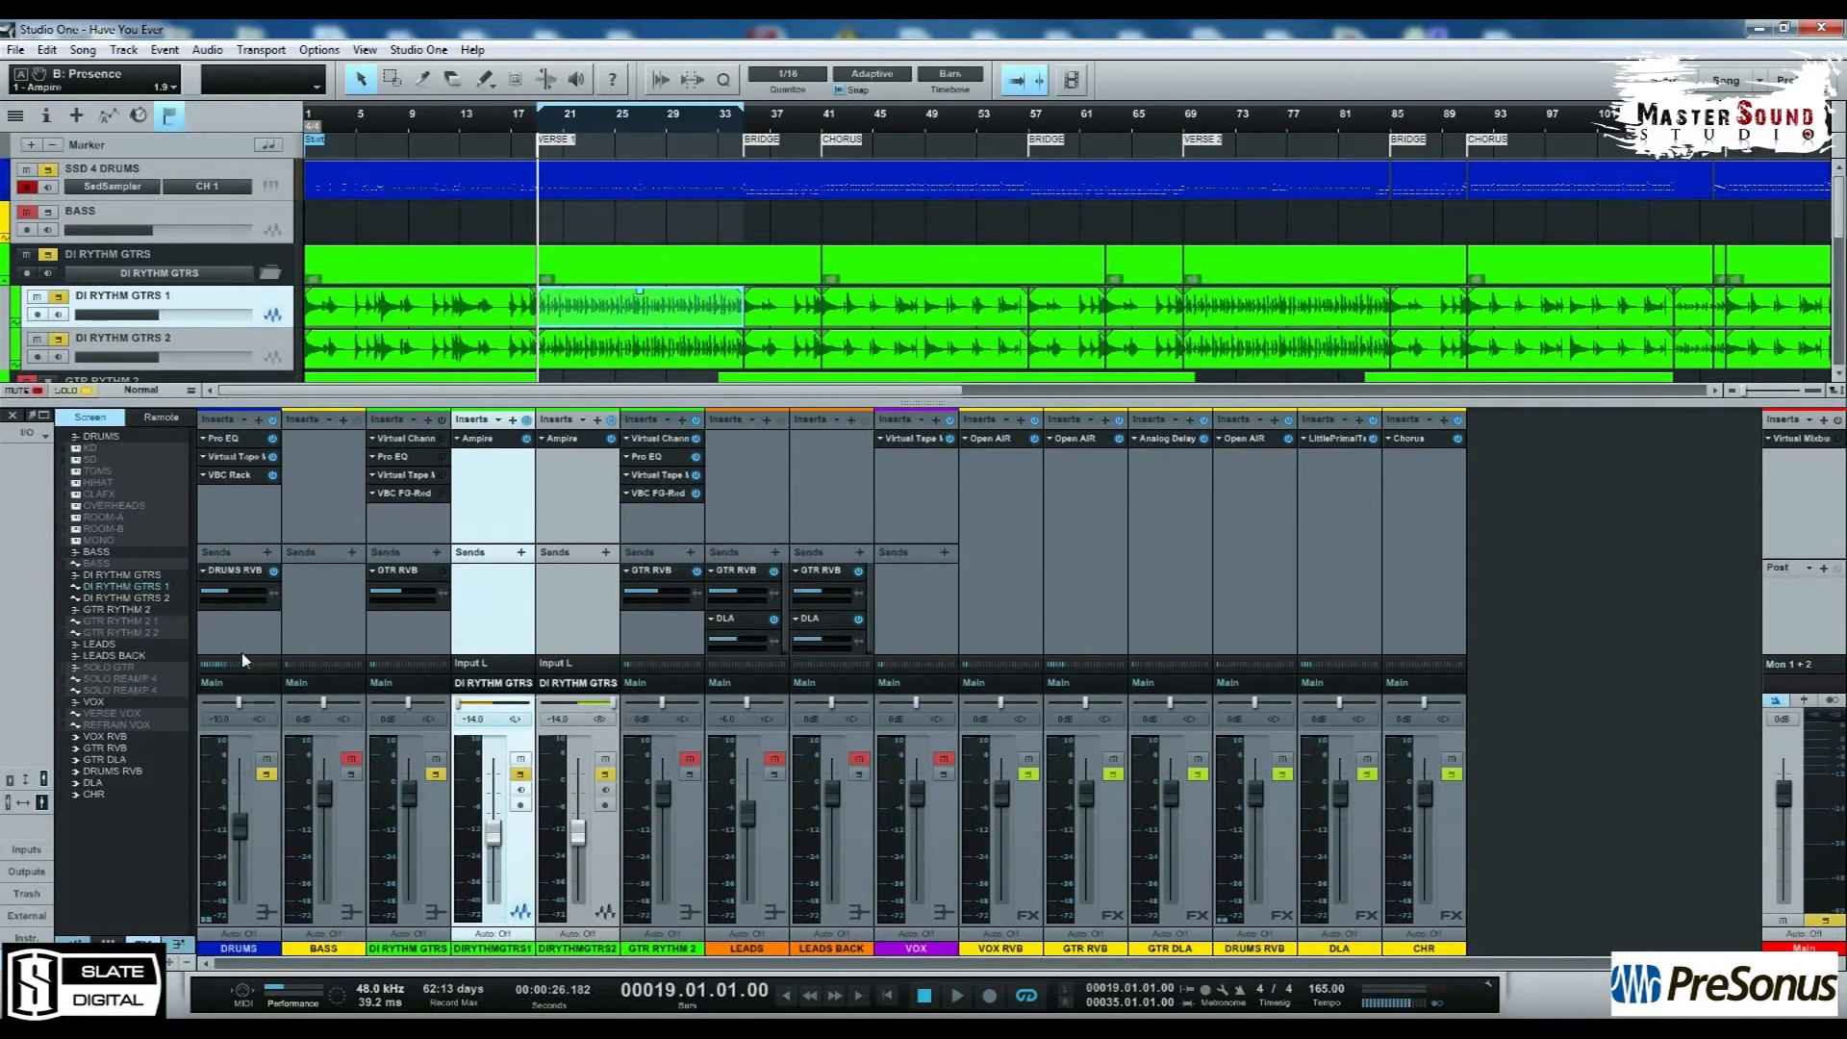
Step: Play Verse 1 with the drums and DI rhythm guitars, stop playback and unsolo the DRUMS channel
key("space")
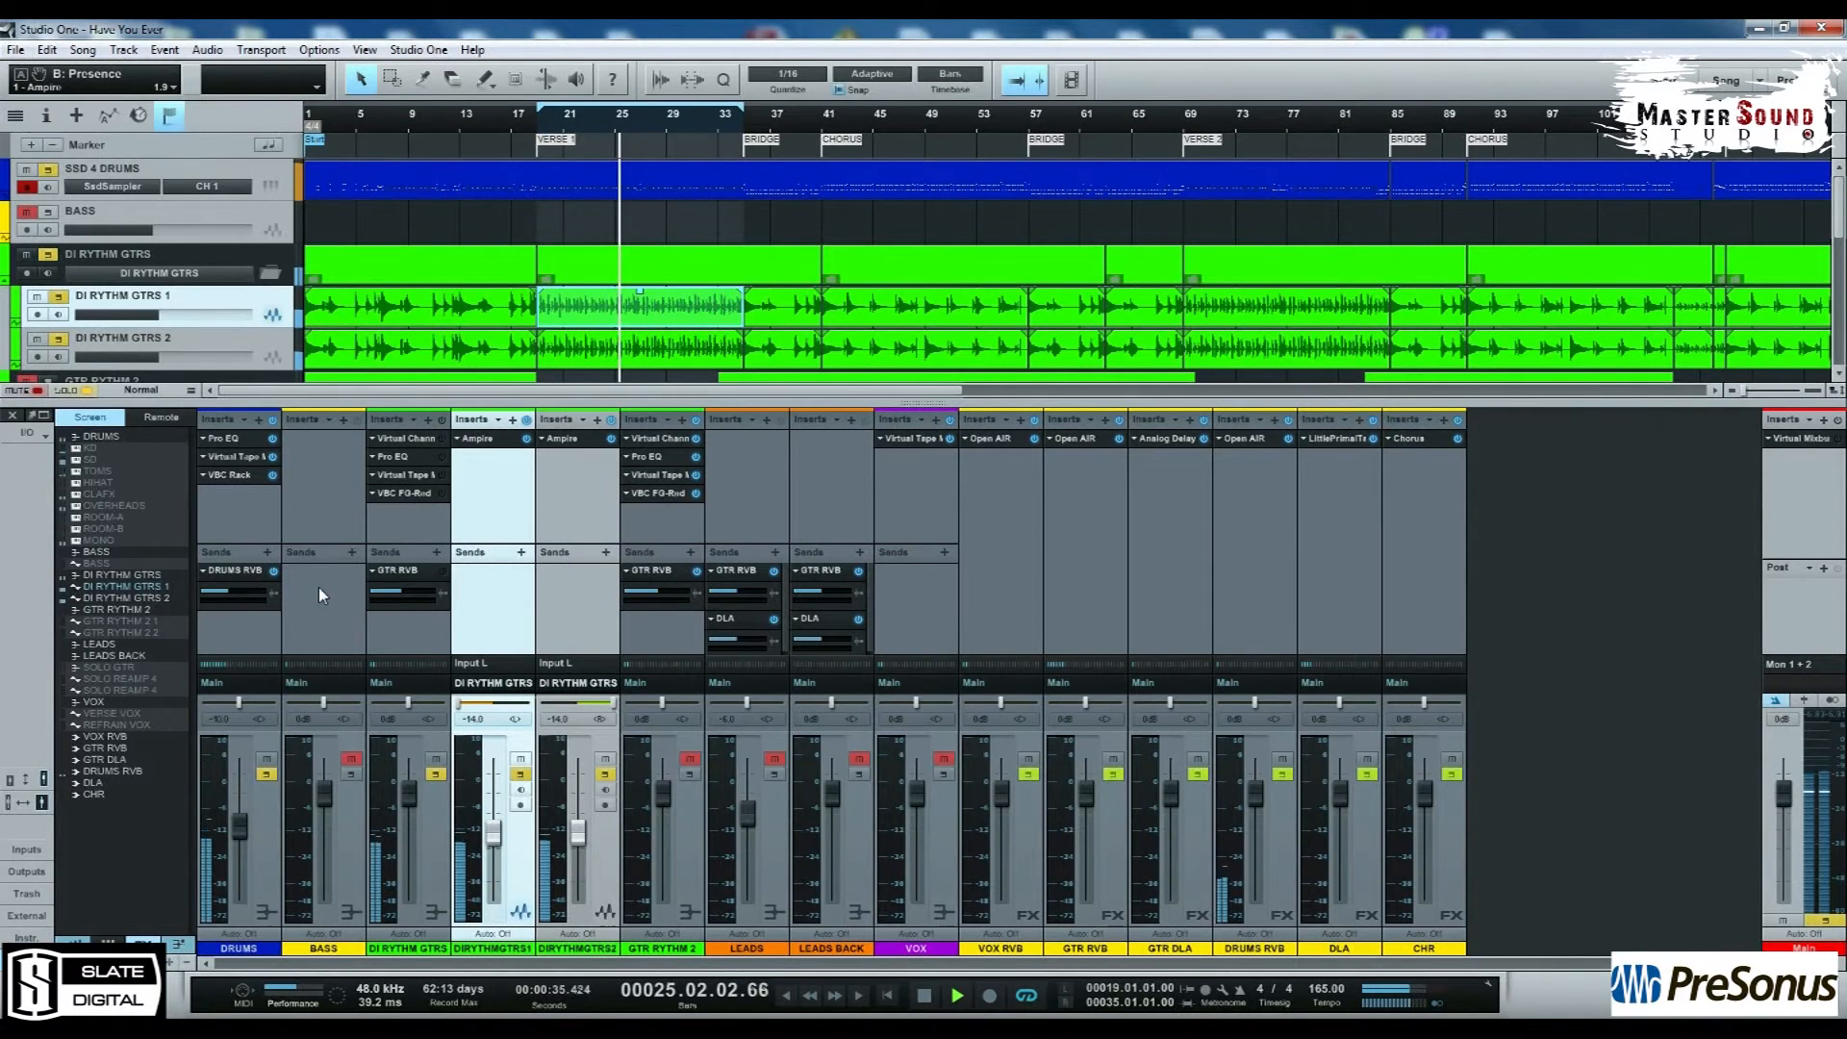
key("space")
left_click(266, 773)
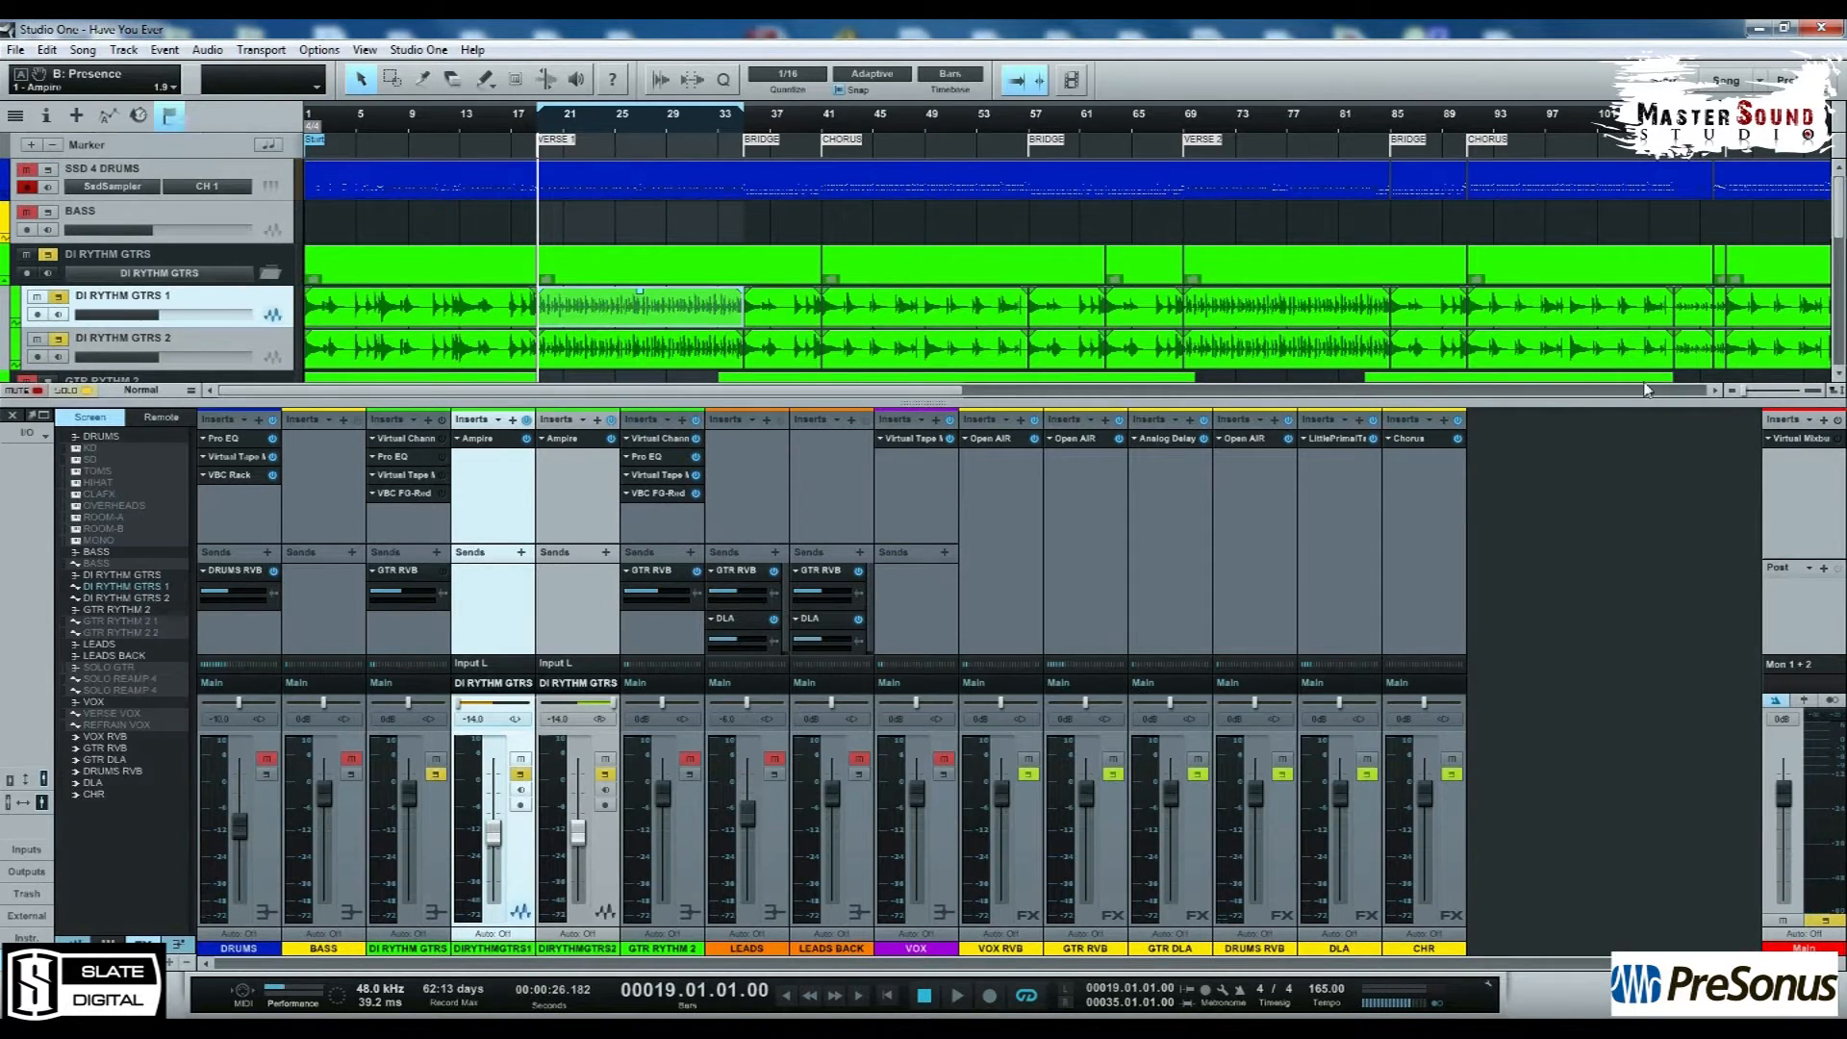
Step: Show the Main channel's Virtual Mixbuss and the DI RYTHM GTRS bus's Virtual Channel insert side by side
left_click(1832, 450)
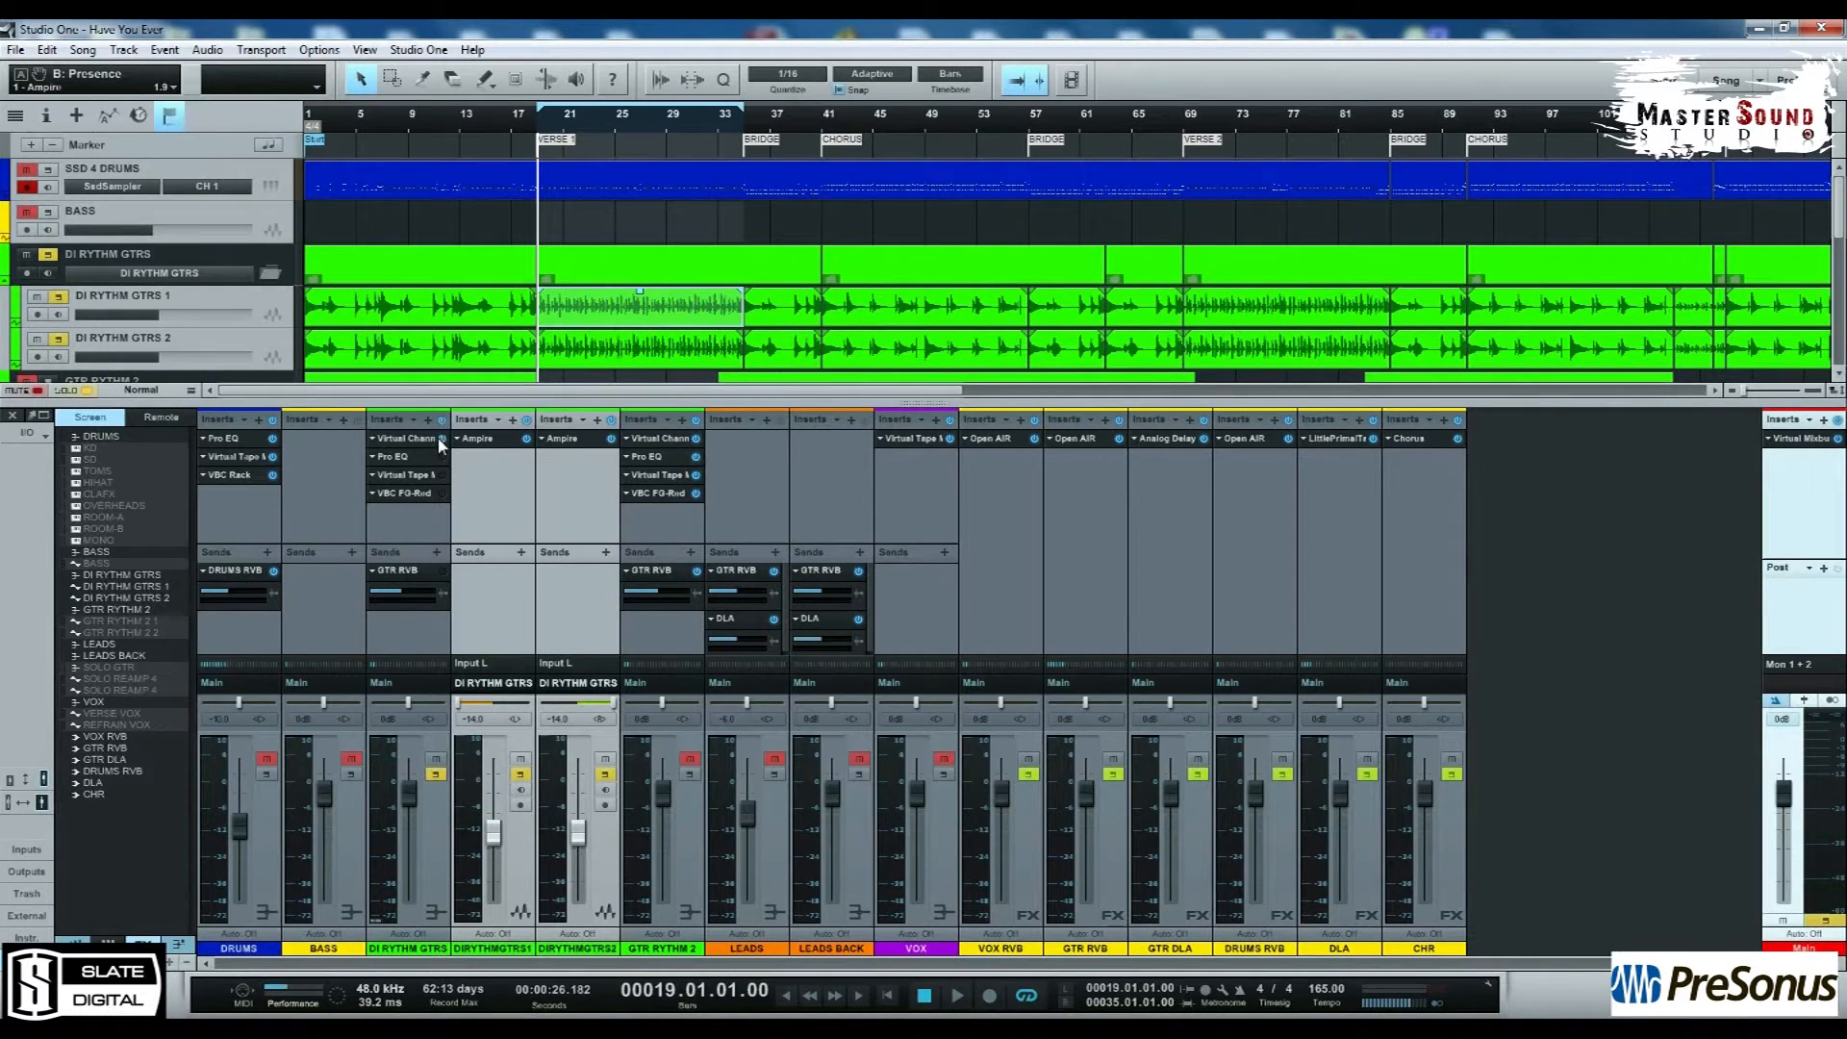
left_click(433, 820)
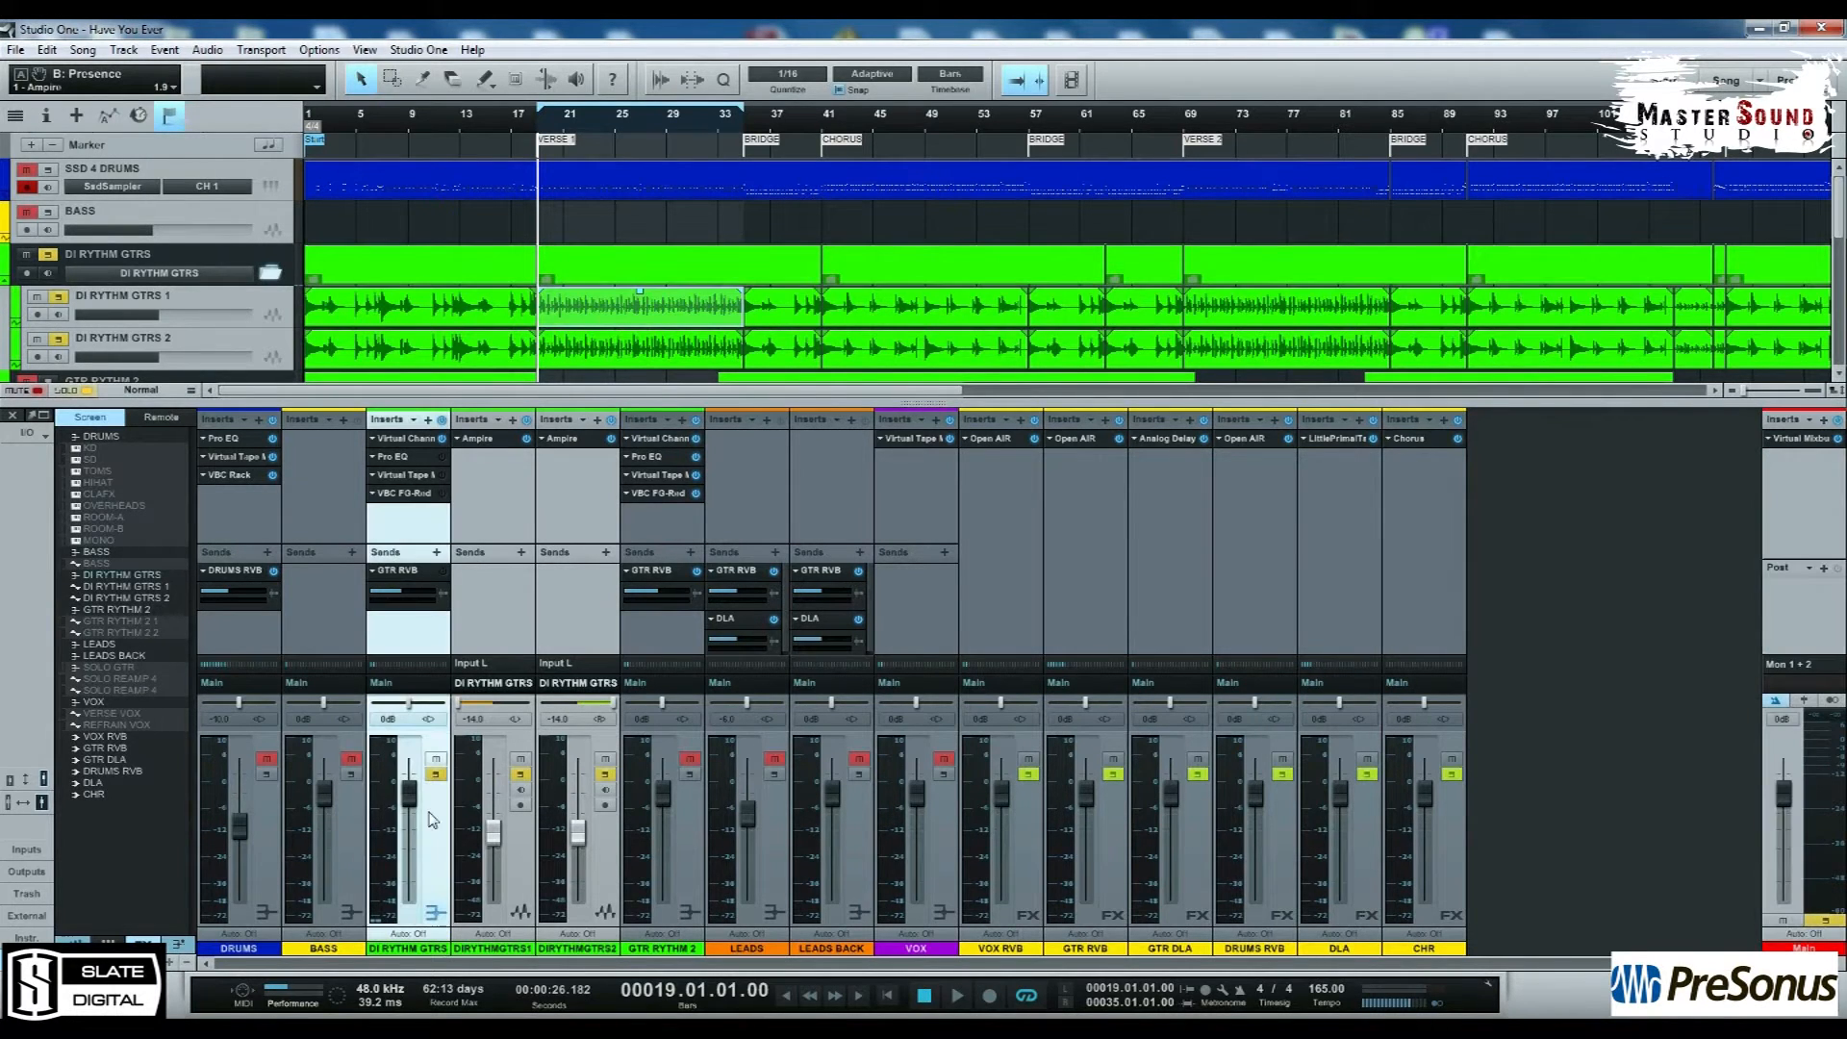
double_click(1816, 443)
left_click_drag(1333, 318, 1272, 172)
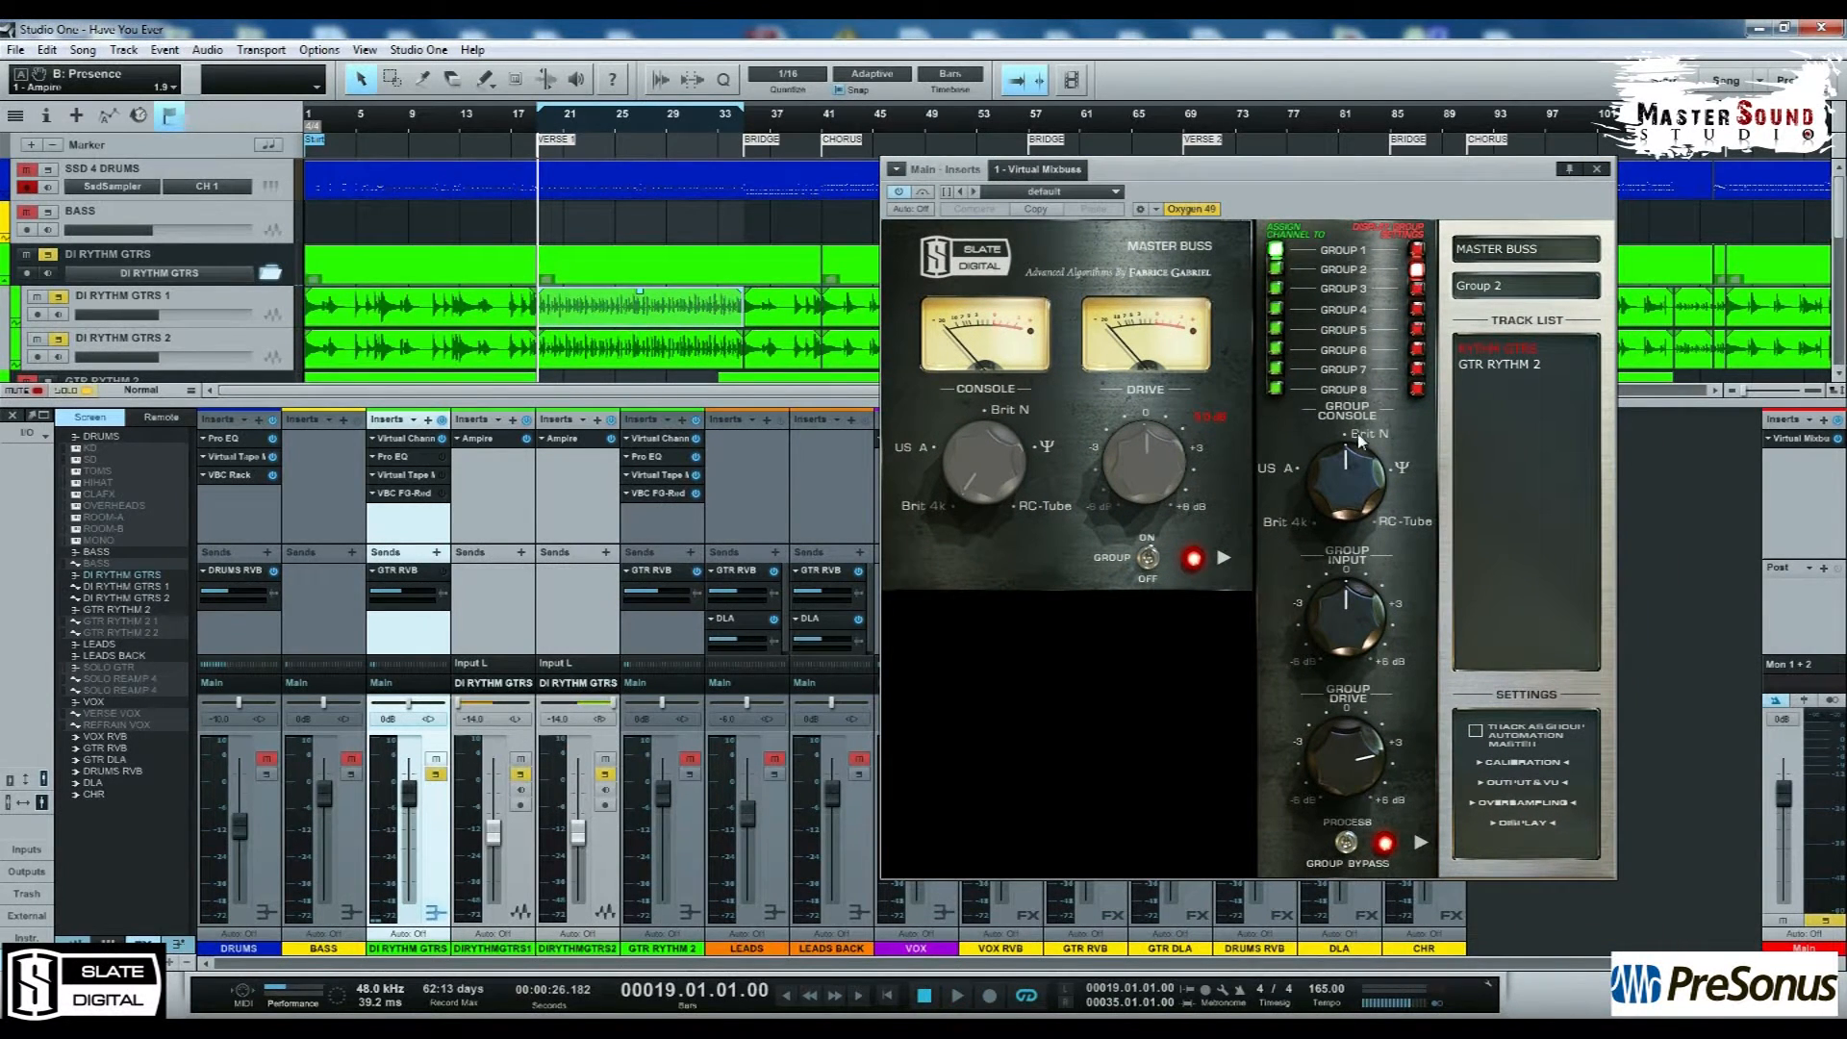
double_click(422, 440)
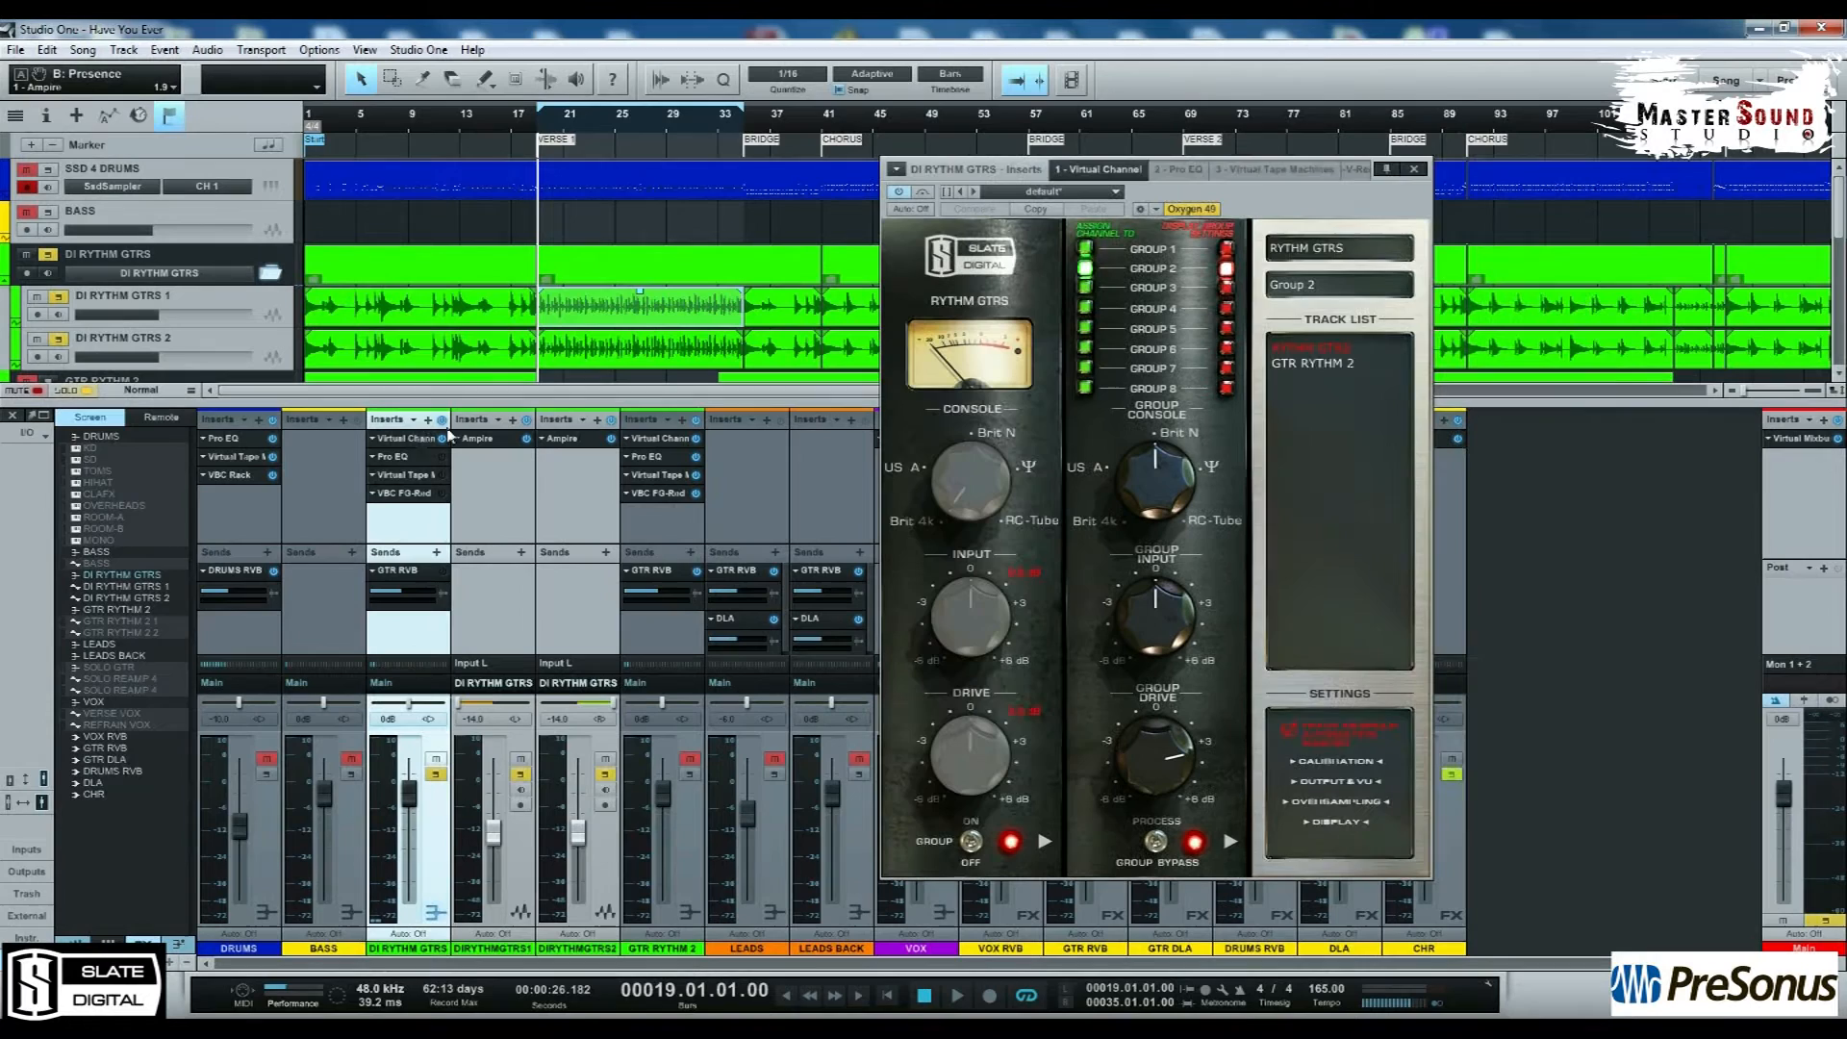
left_click_drag(1306, 202, 637, 217)
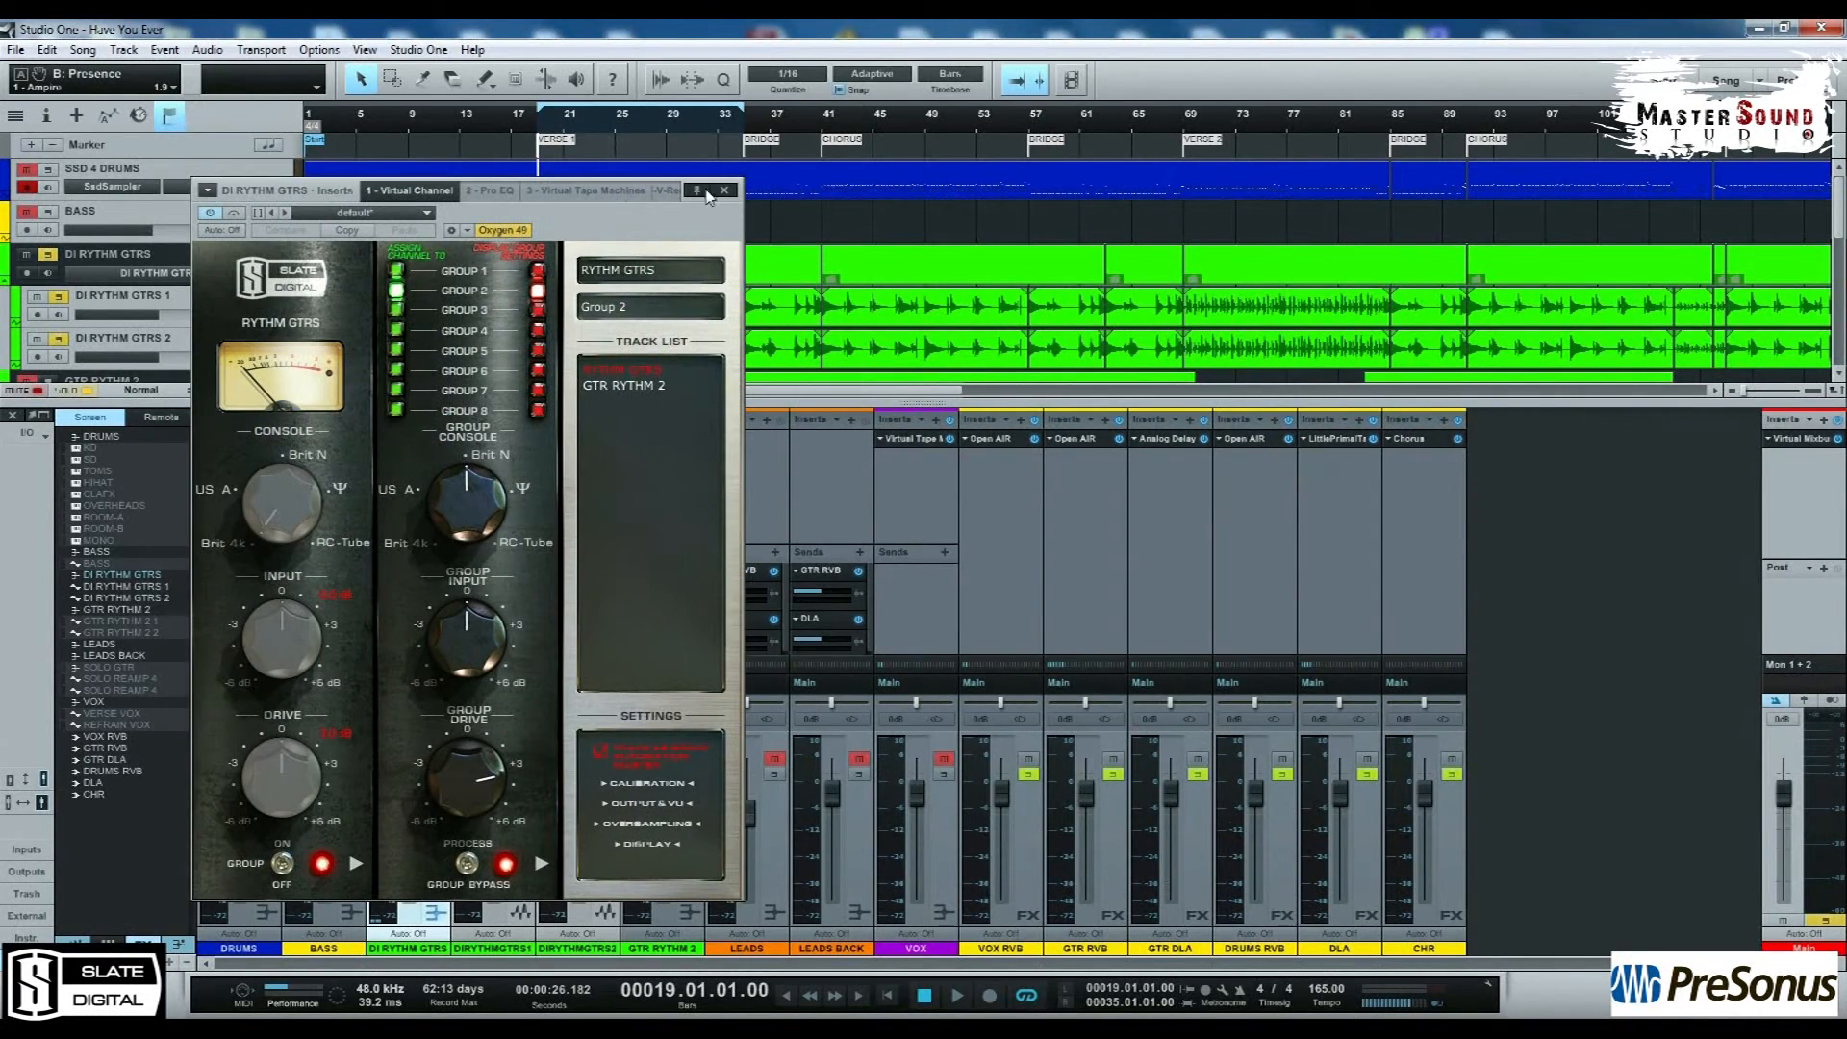
double_click(1820, 447)
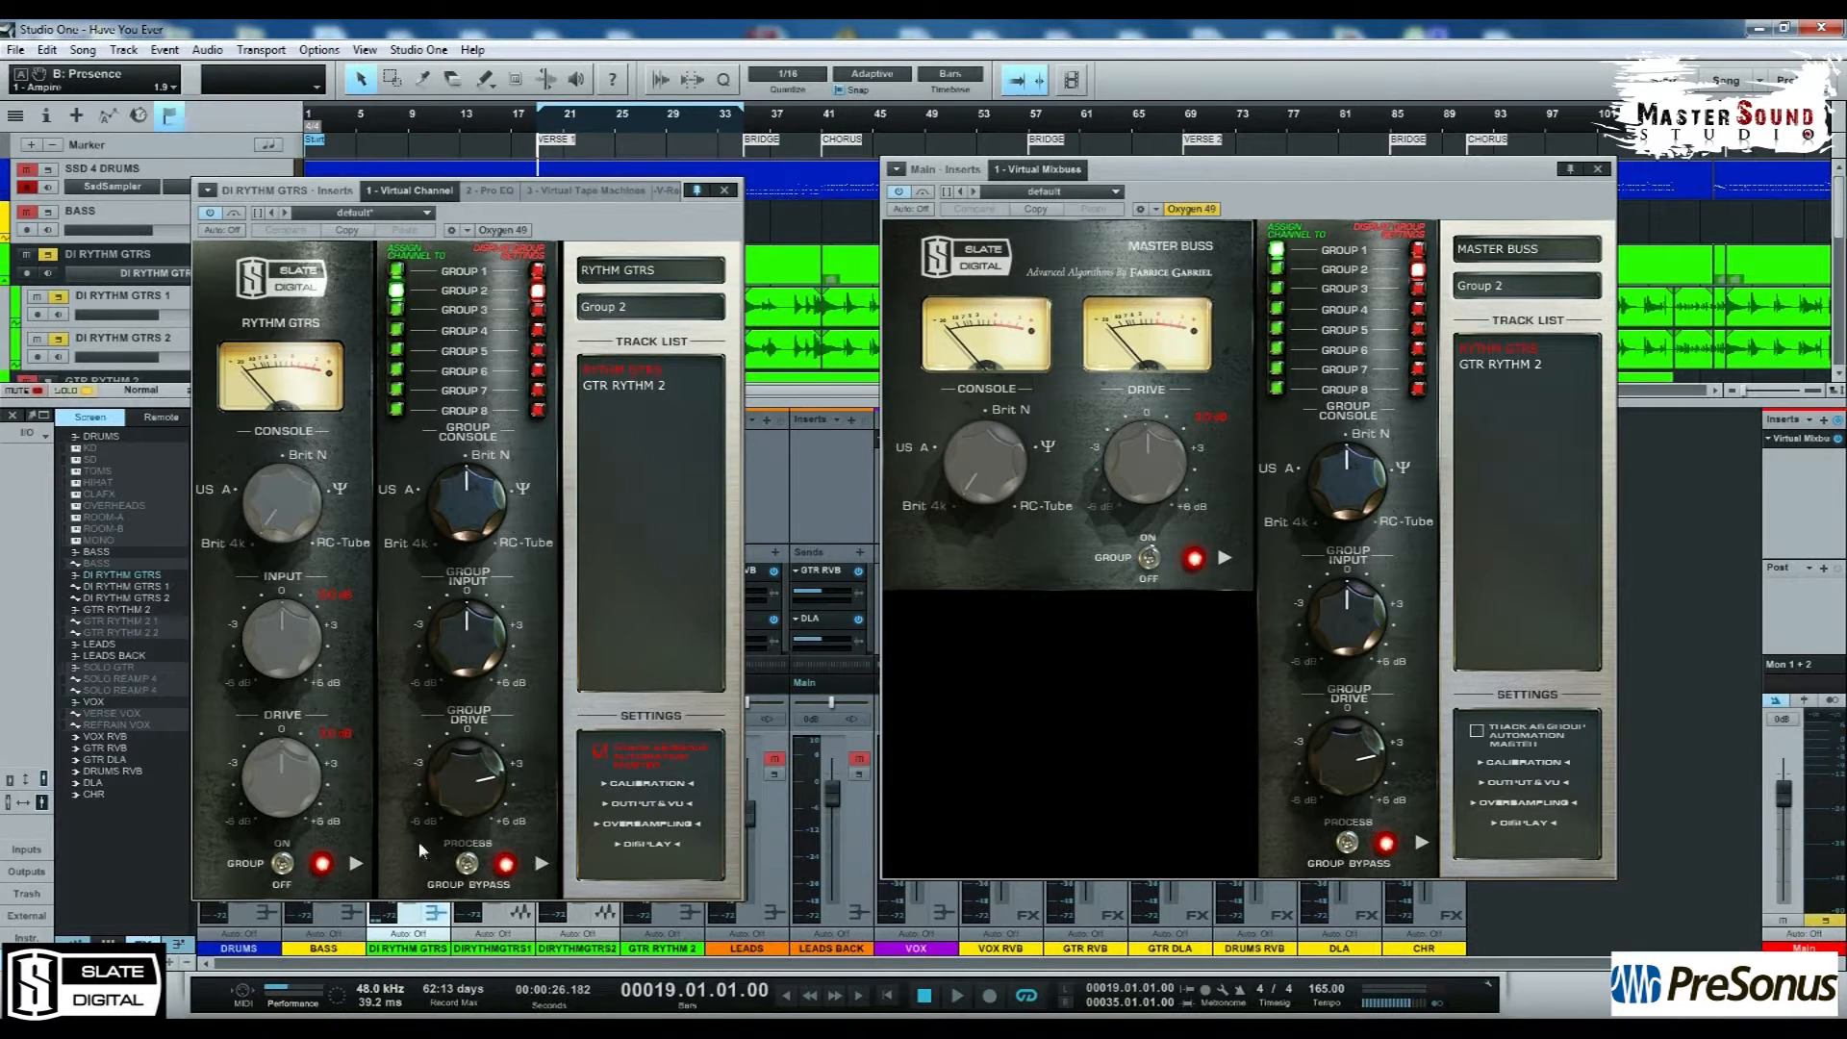
Step: Try adjusting Group Input in Virtual Channel, reset it to 0.0 dB and close both console plugin windows
mouse_move(478, 672)
left_mouse_down()
mouse_move(460, 612)
mouse_move(459, 645)
left_mouse_up()
double_click(483, 650)
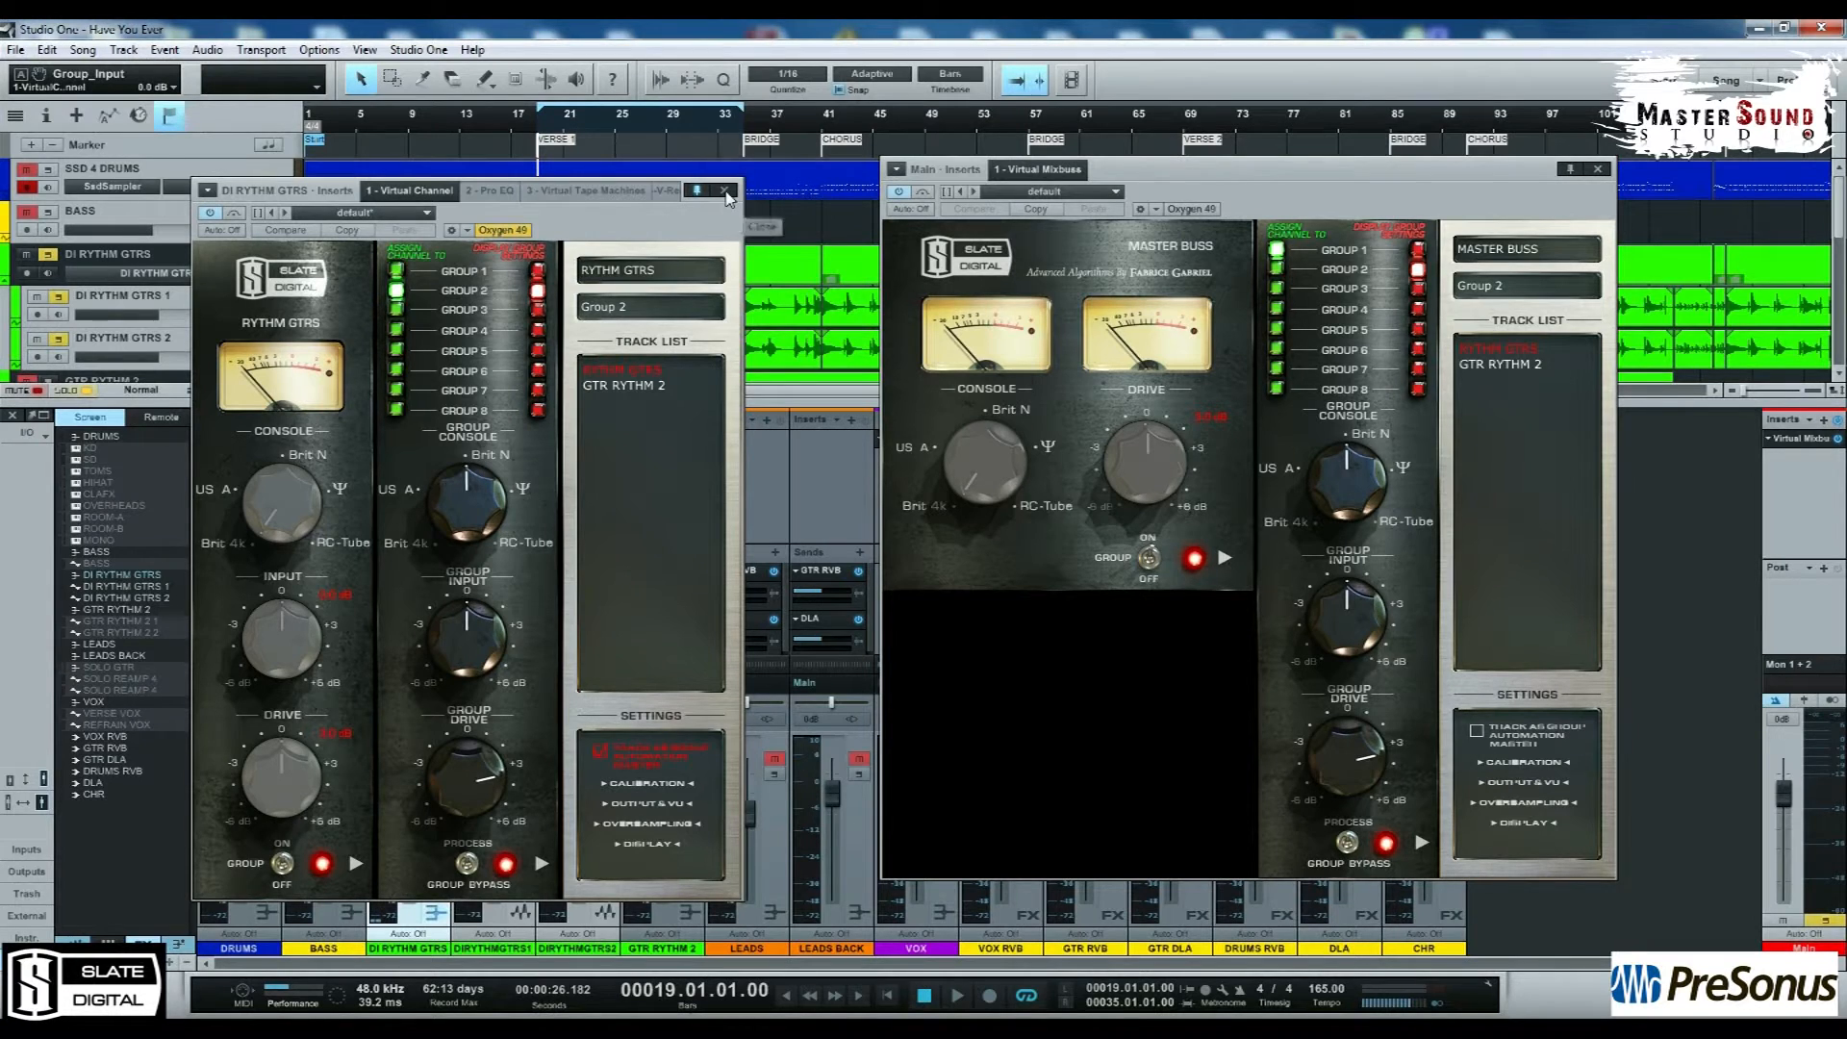
left_click(725, 192)
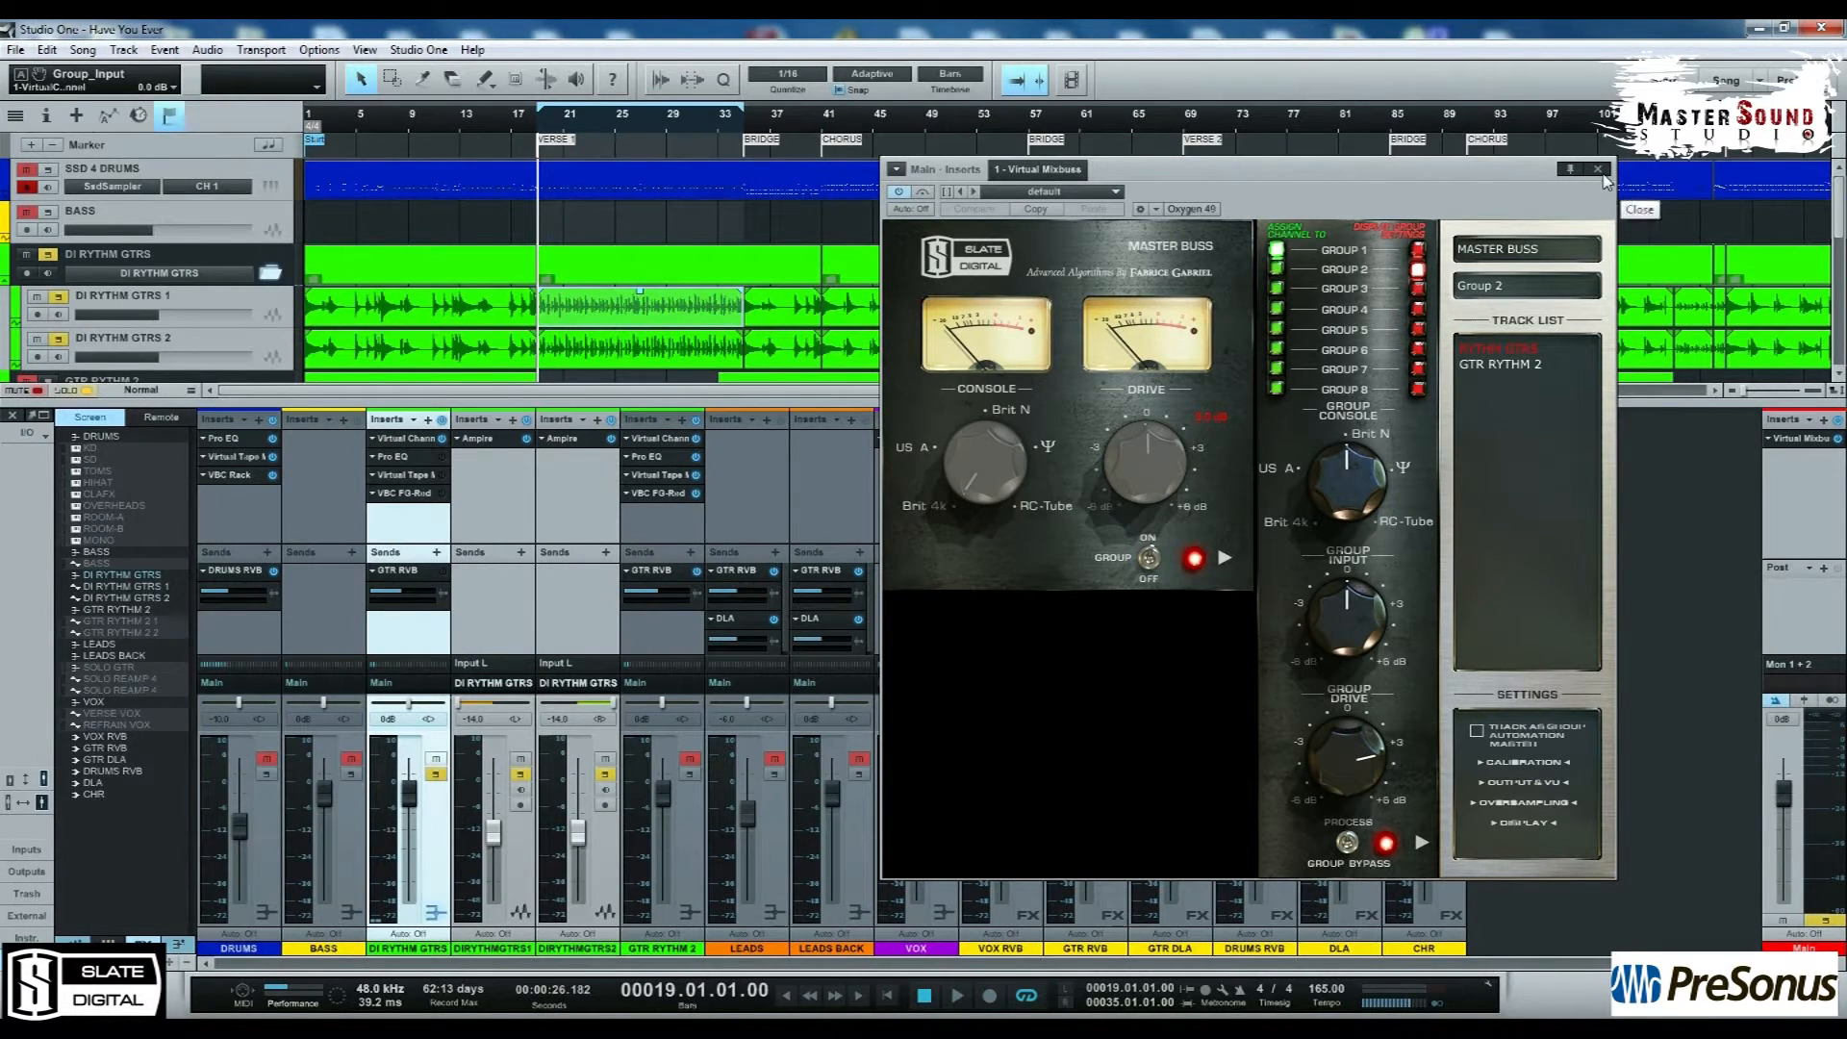
left_click(1598, 171)
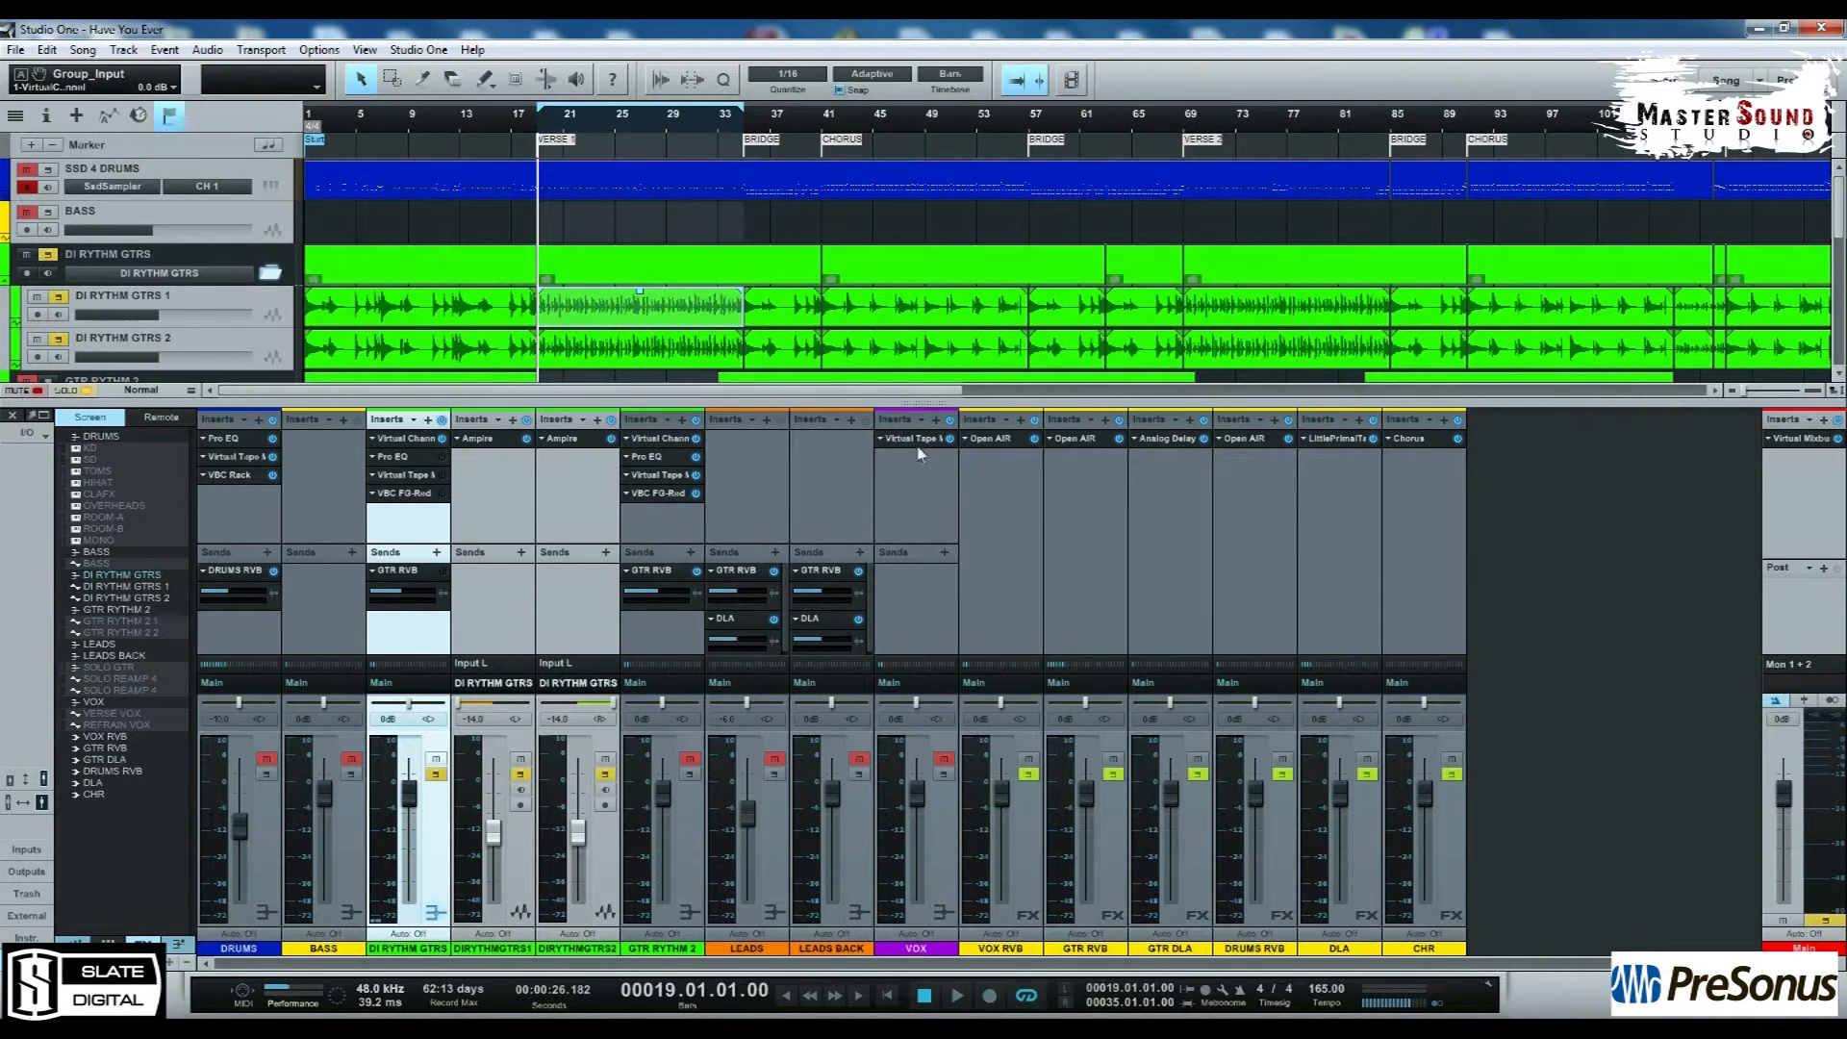
Step: Audition Verse 1 with the DI RYTHM GTRS bus's Pro EQ bypassed, switch the EQ on during playback, and close its window after stopping
left_click(397, 460)
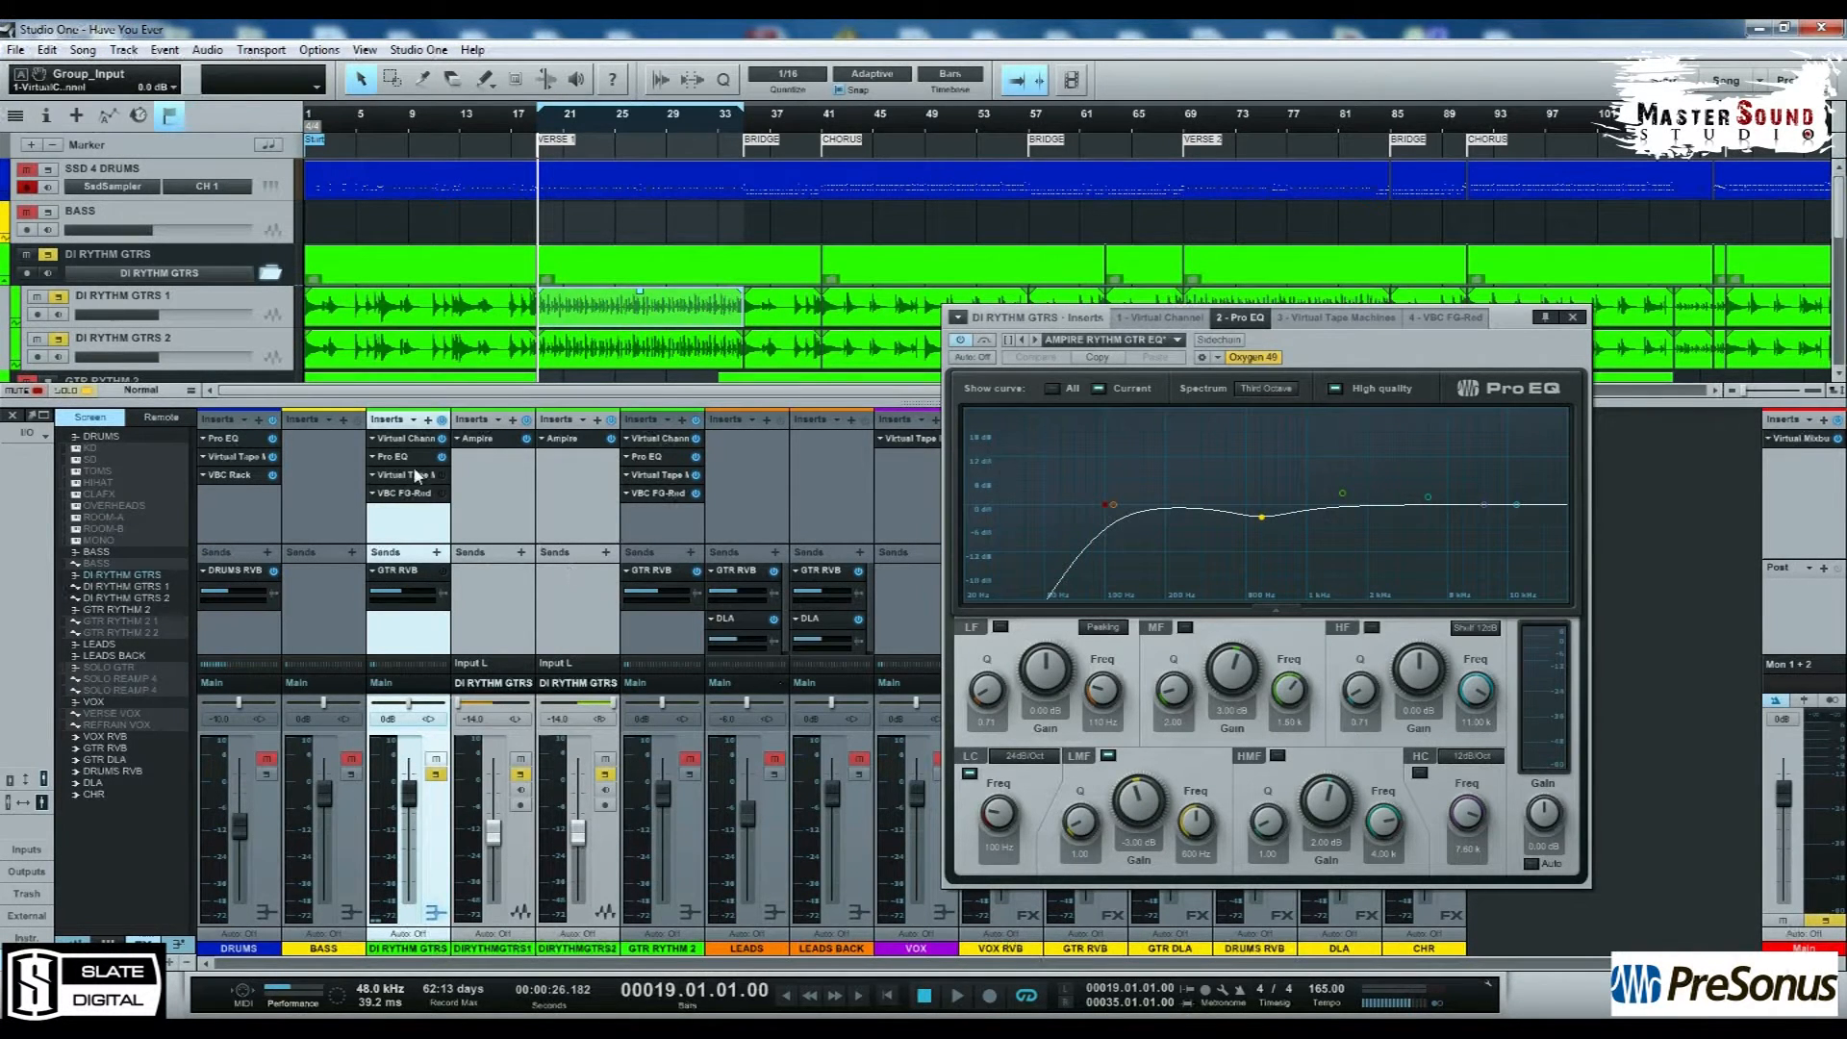
left_click(441, 457)
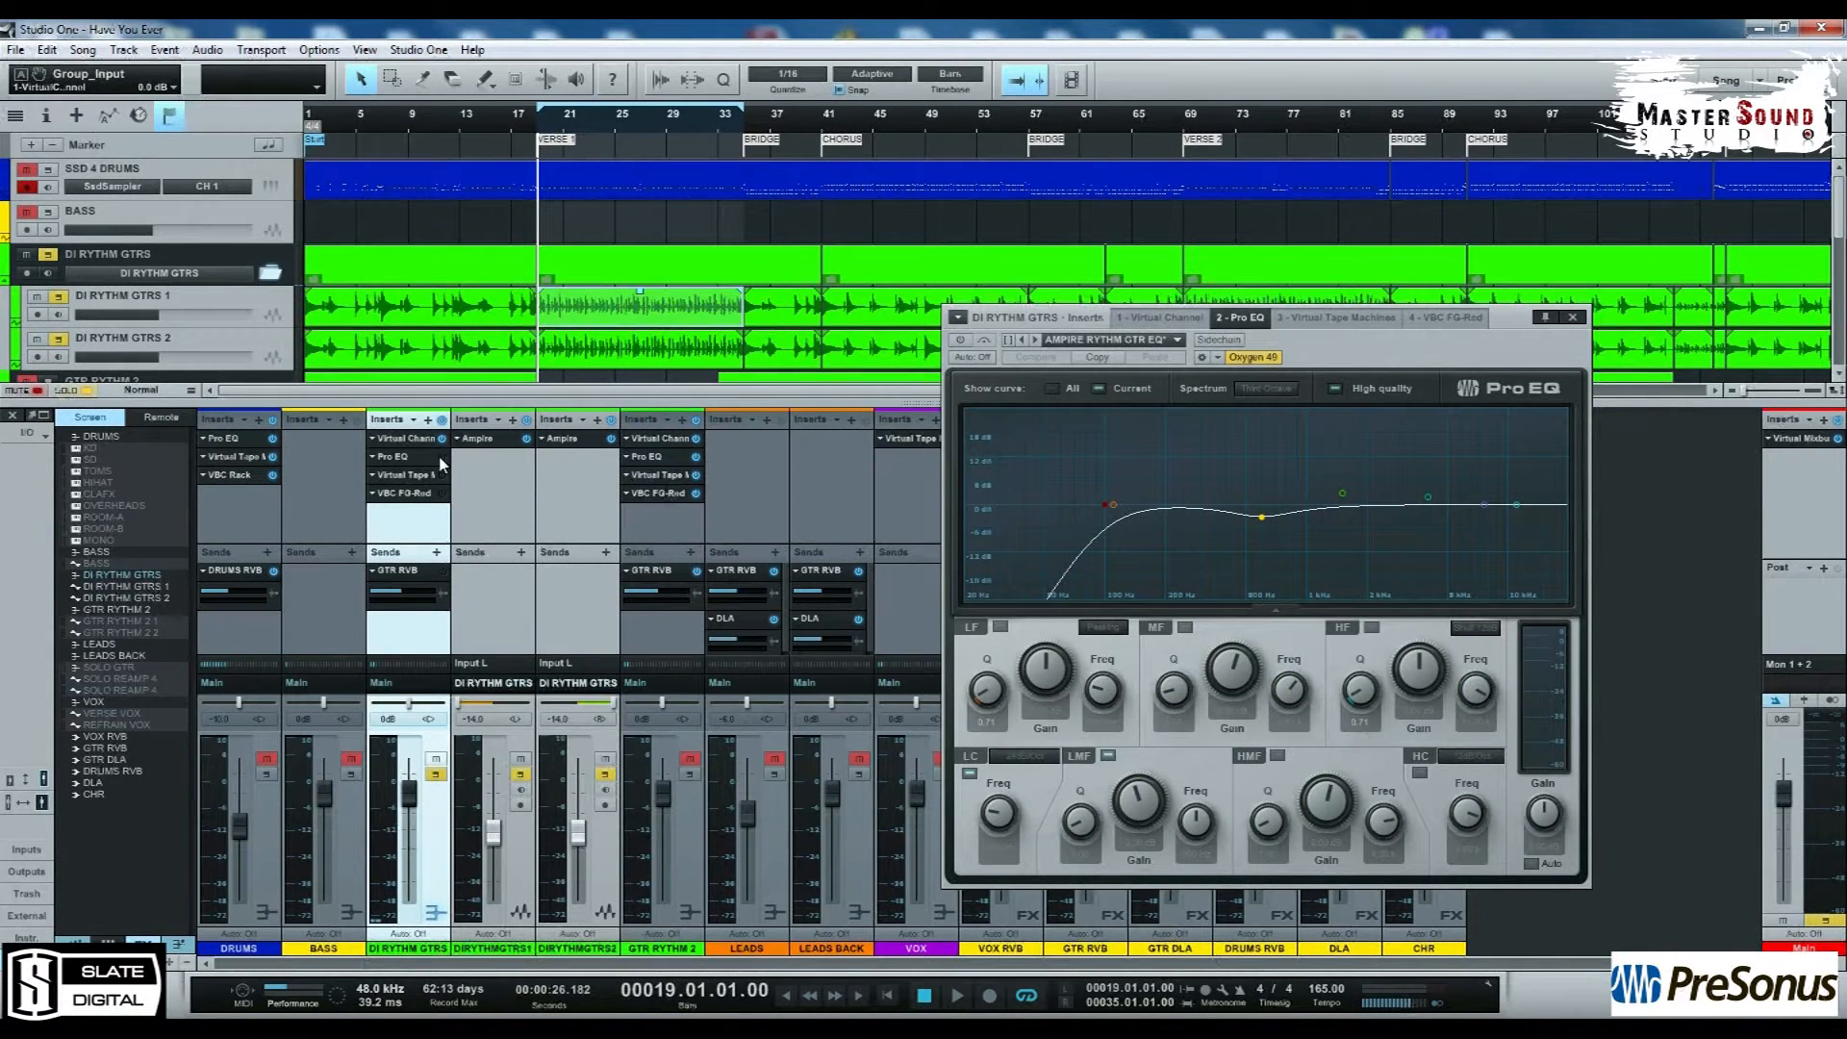
key("space")
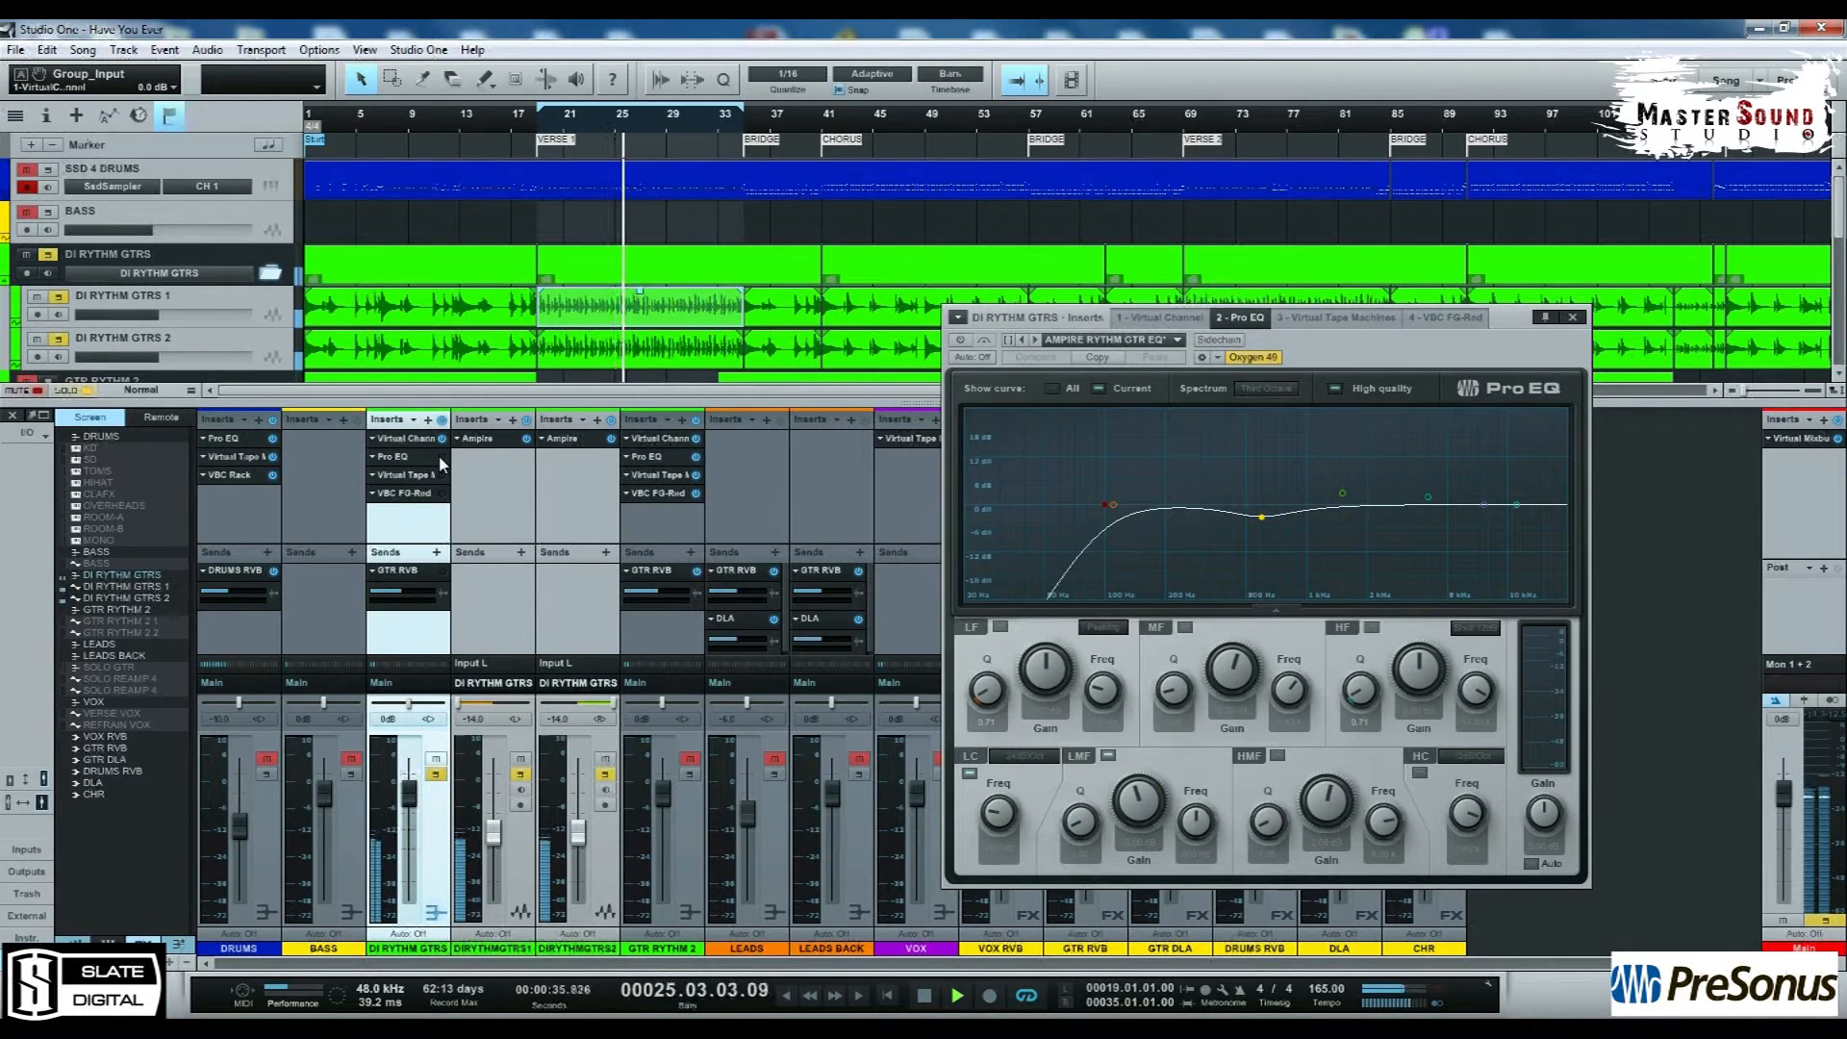
left_click(441, 458)
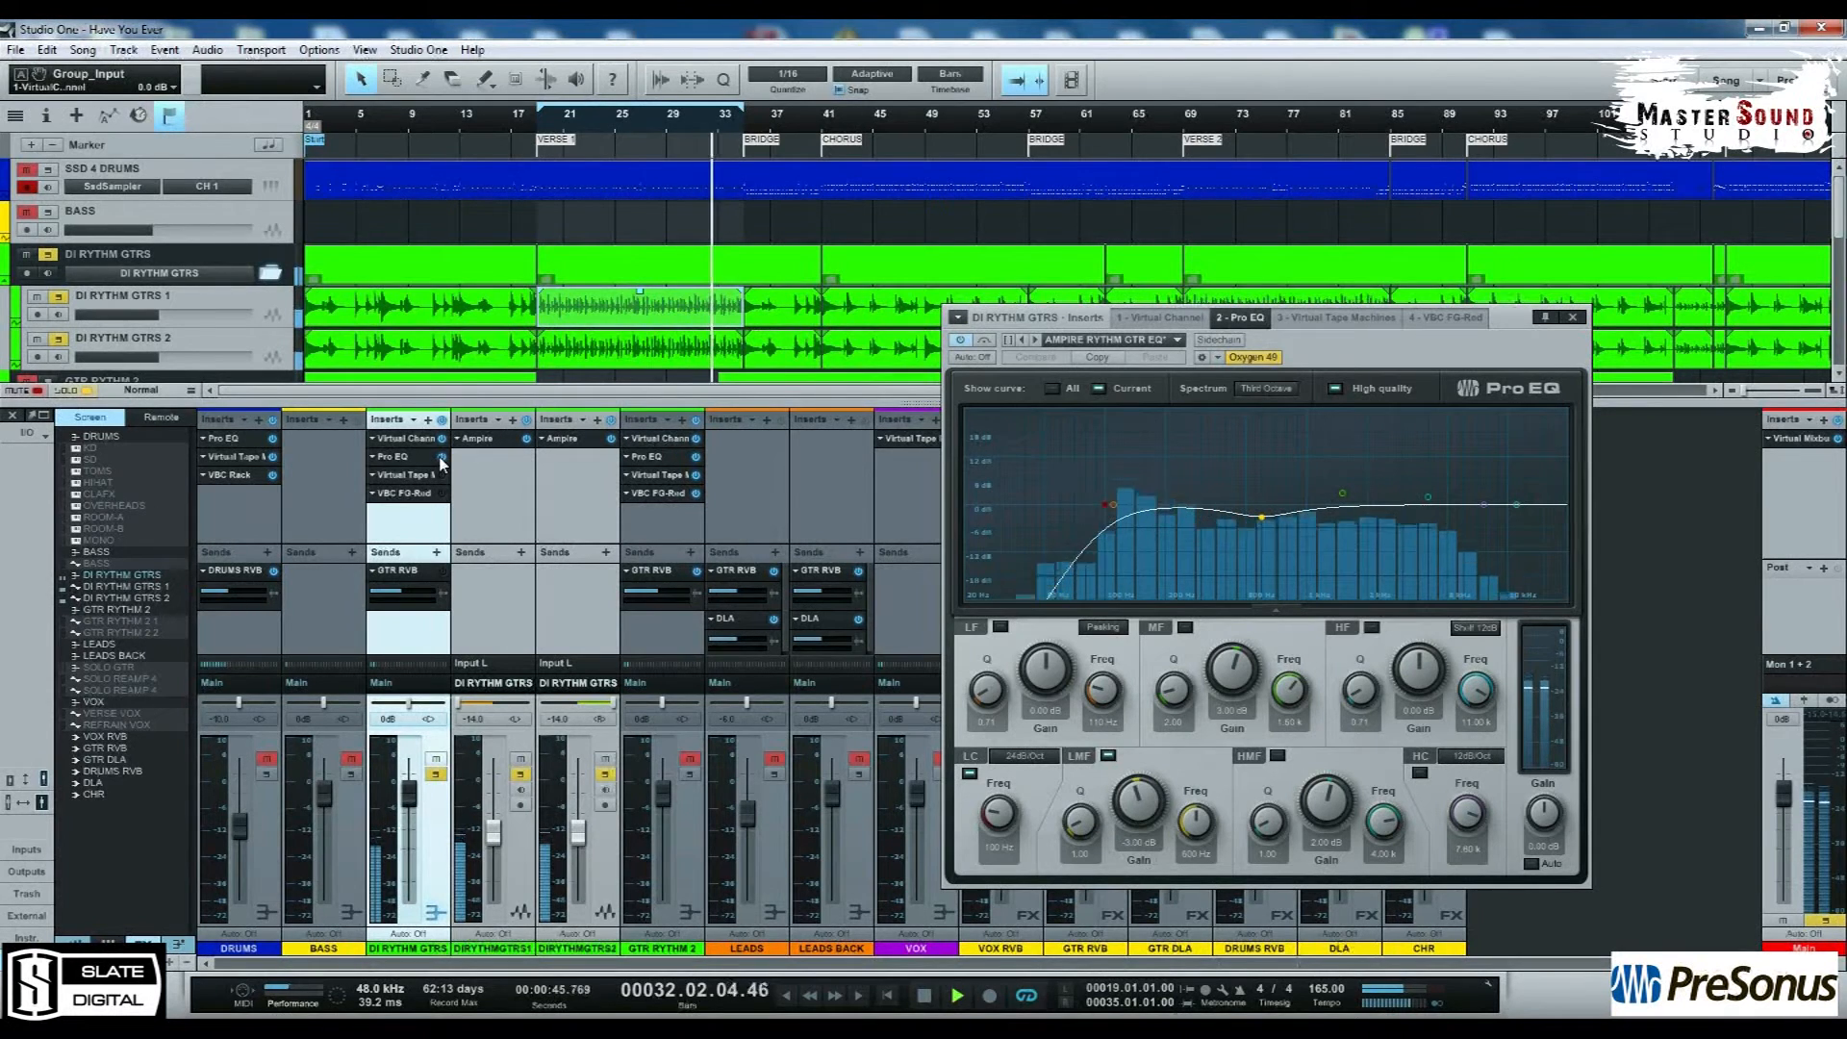
key("space")
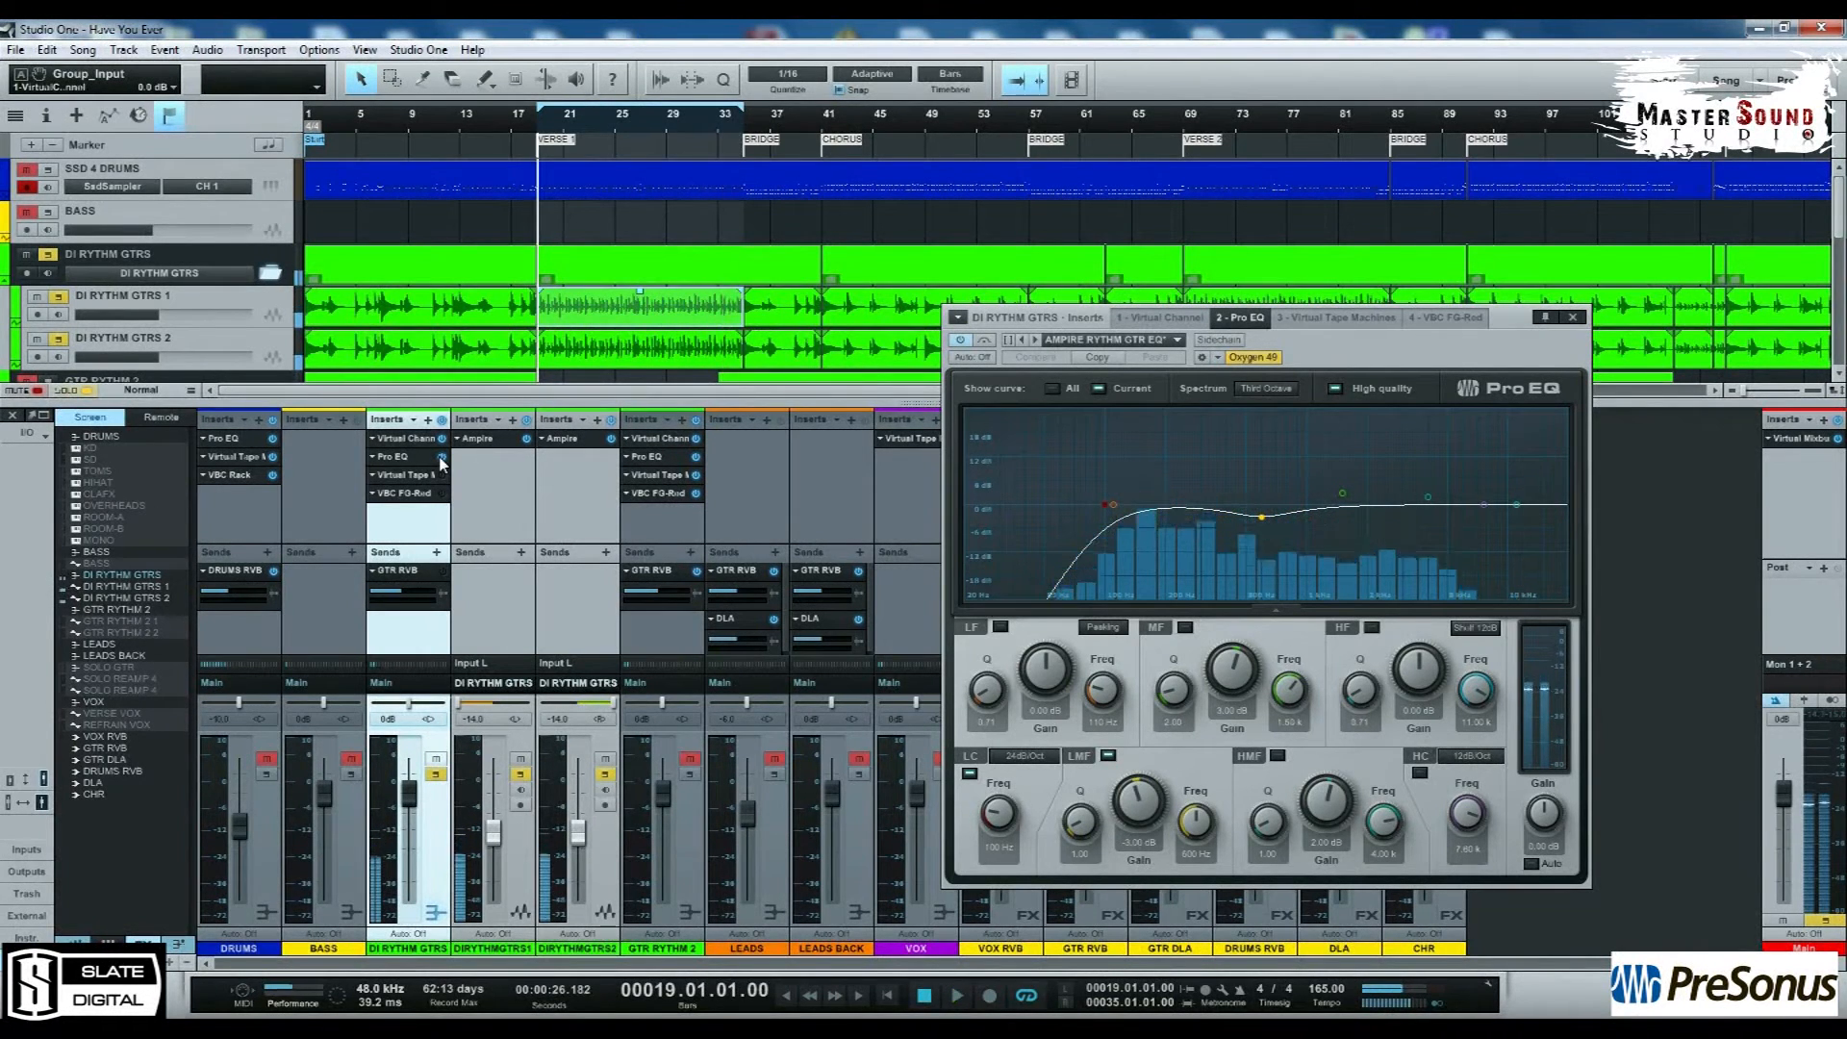
left_click(1573, 320)
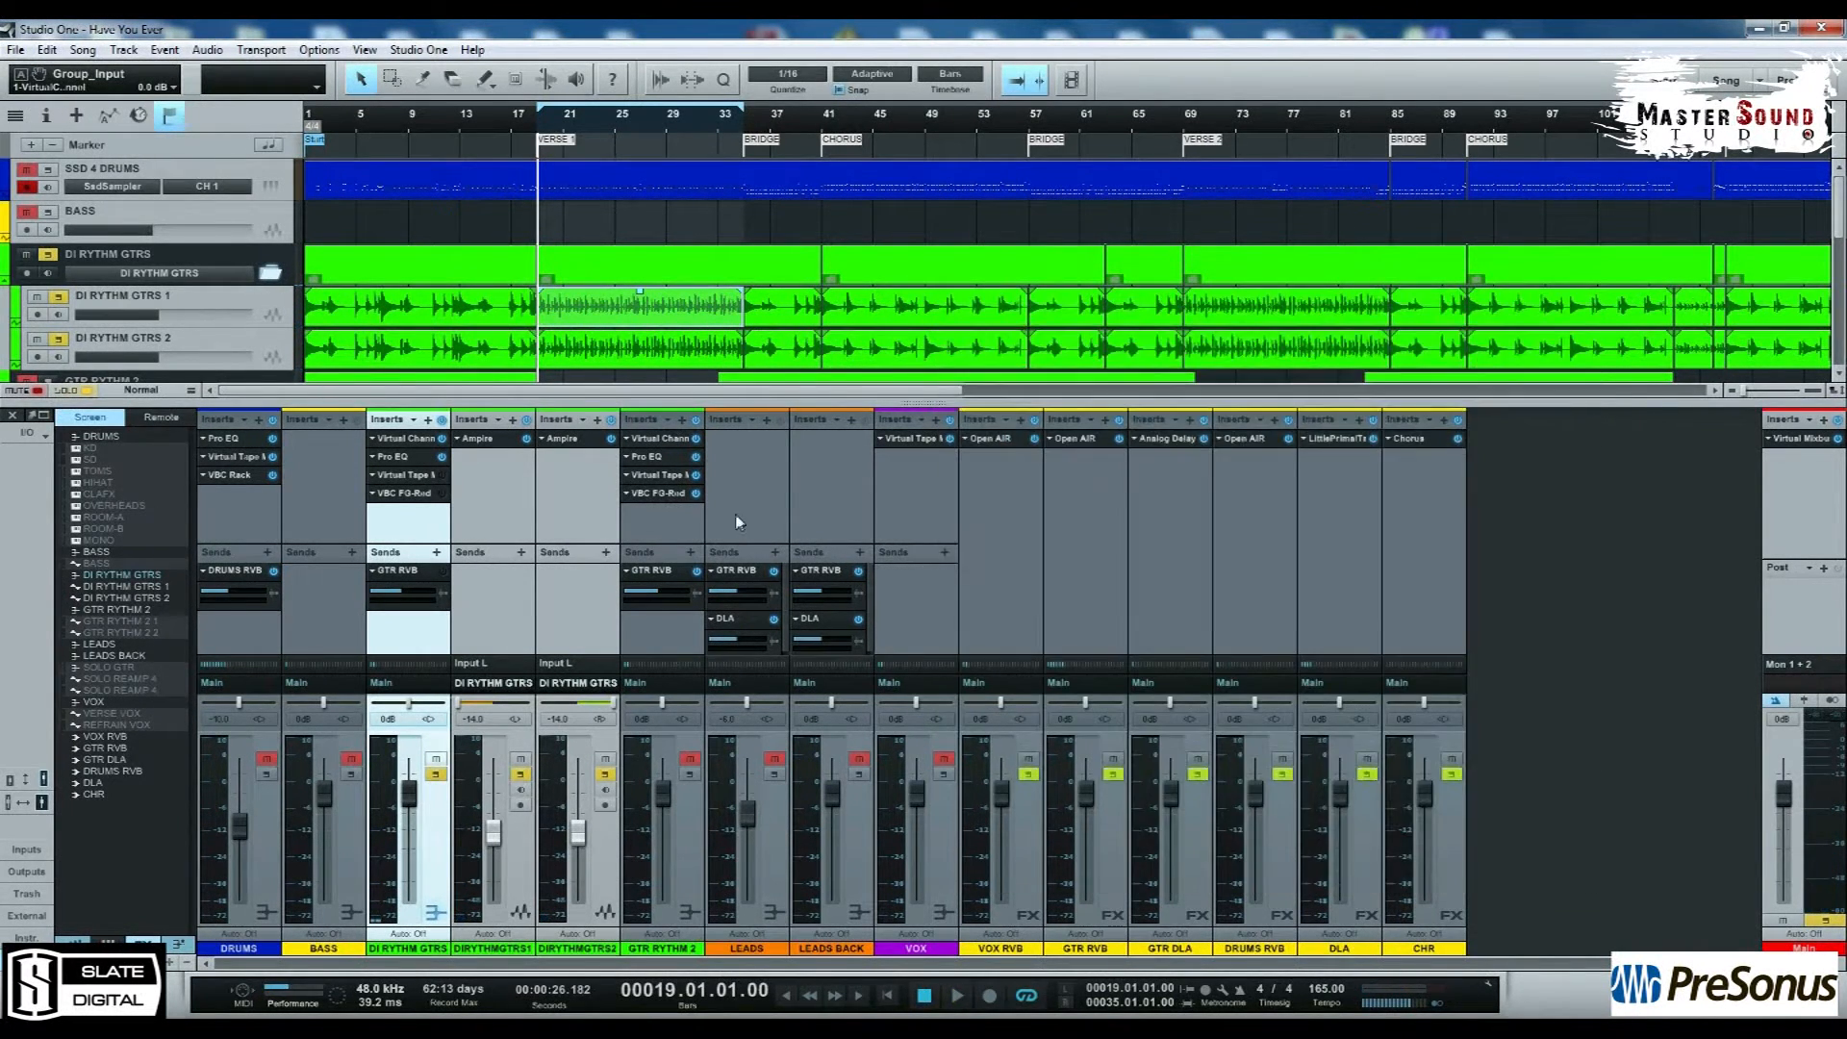
Step: Open the Virtual Tape Machines insert on the DI RYTHM GTRS bus and switch it on
left_click(403, 476)
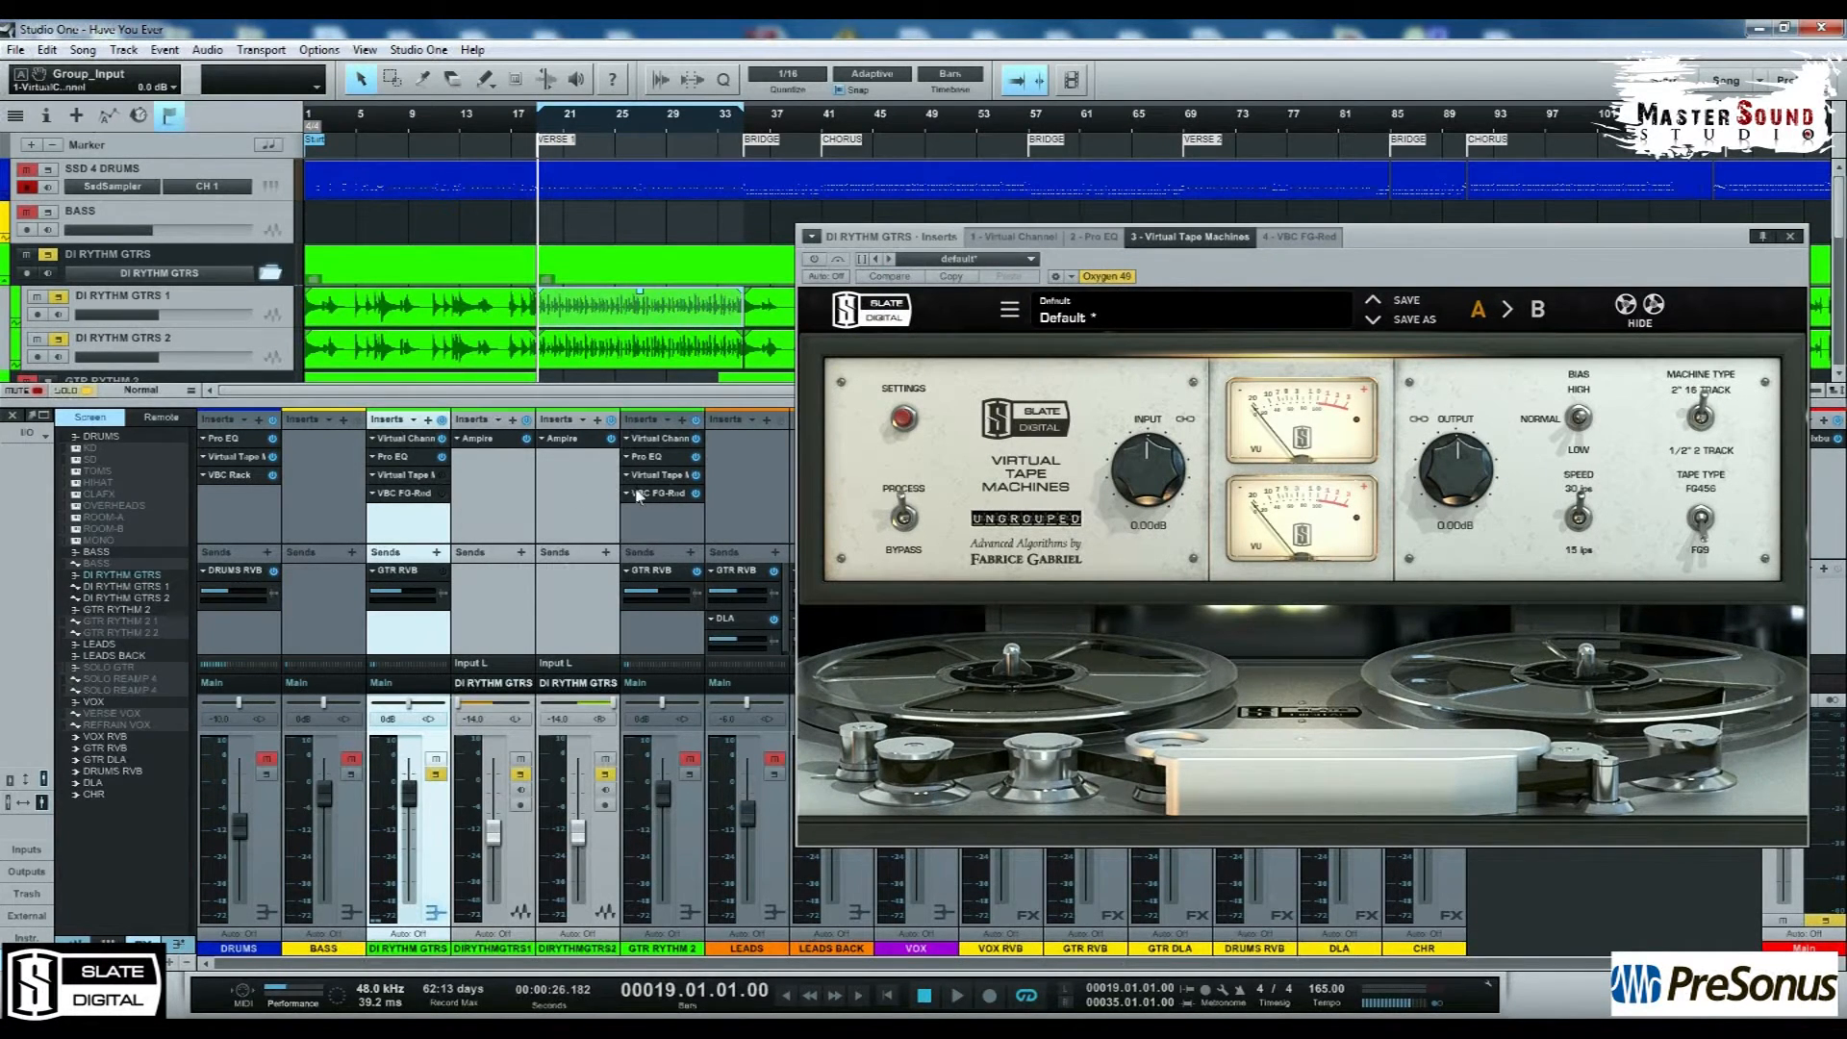
left_click(443, 475)
left_click_drag(1398, 254, 1300, 198)
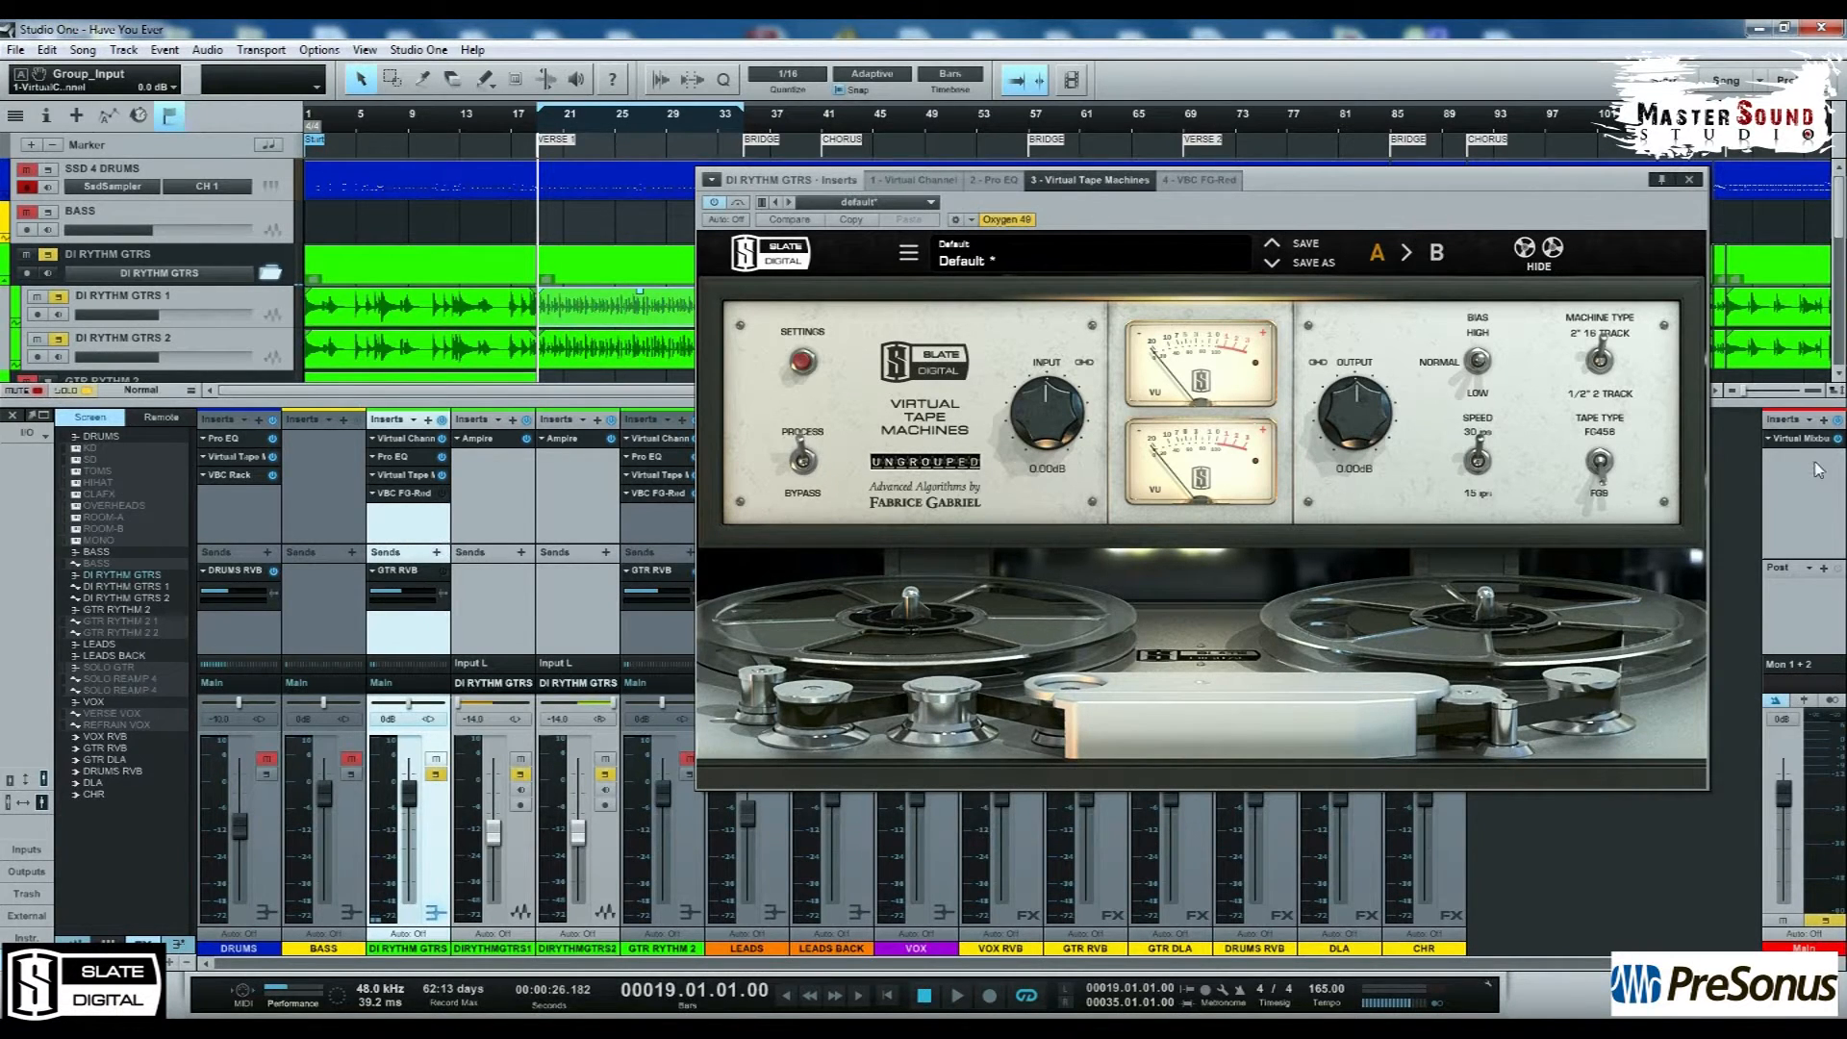
left_click(1828, 536)
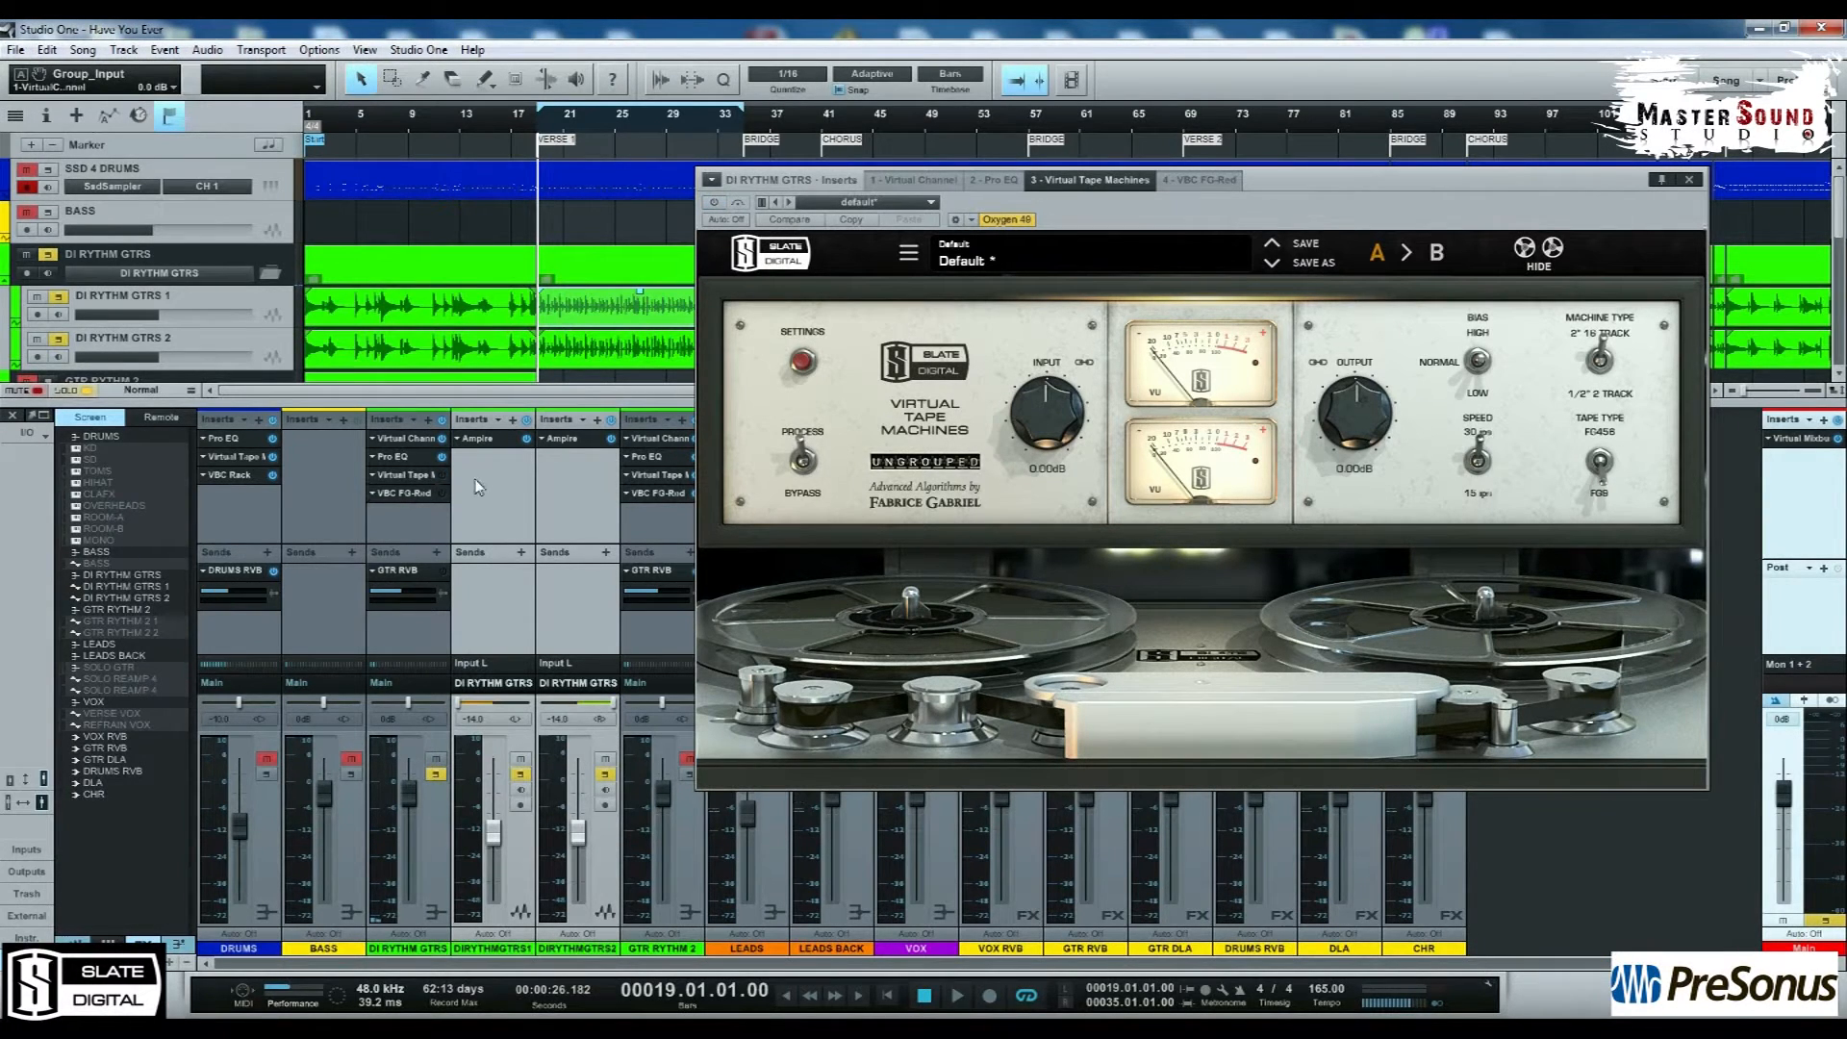
left_click(442, 475)
Step: Play Verse 1 and compare the guitars with Virtual Tape Machines set to Process and to Bypass
key("space")
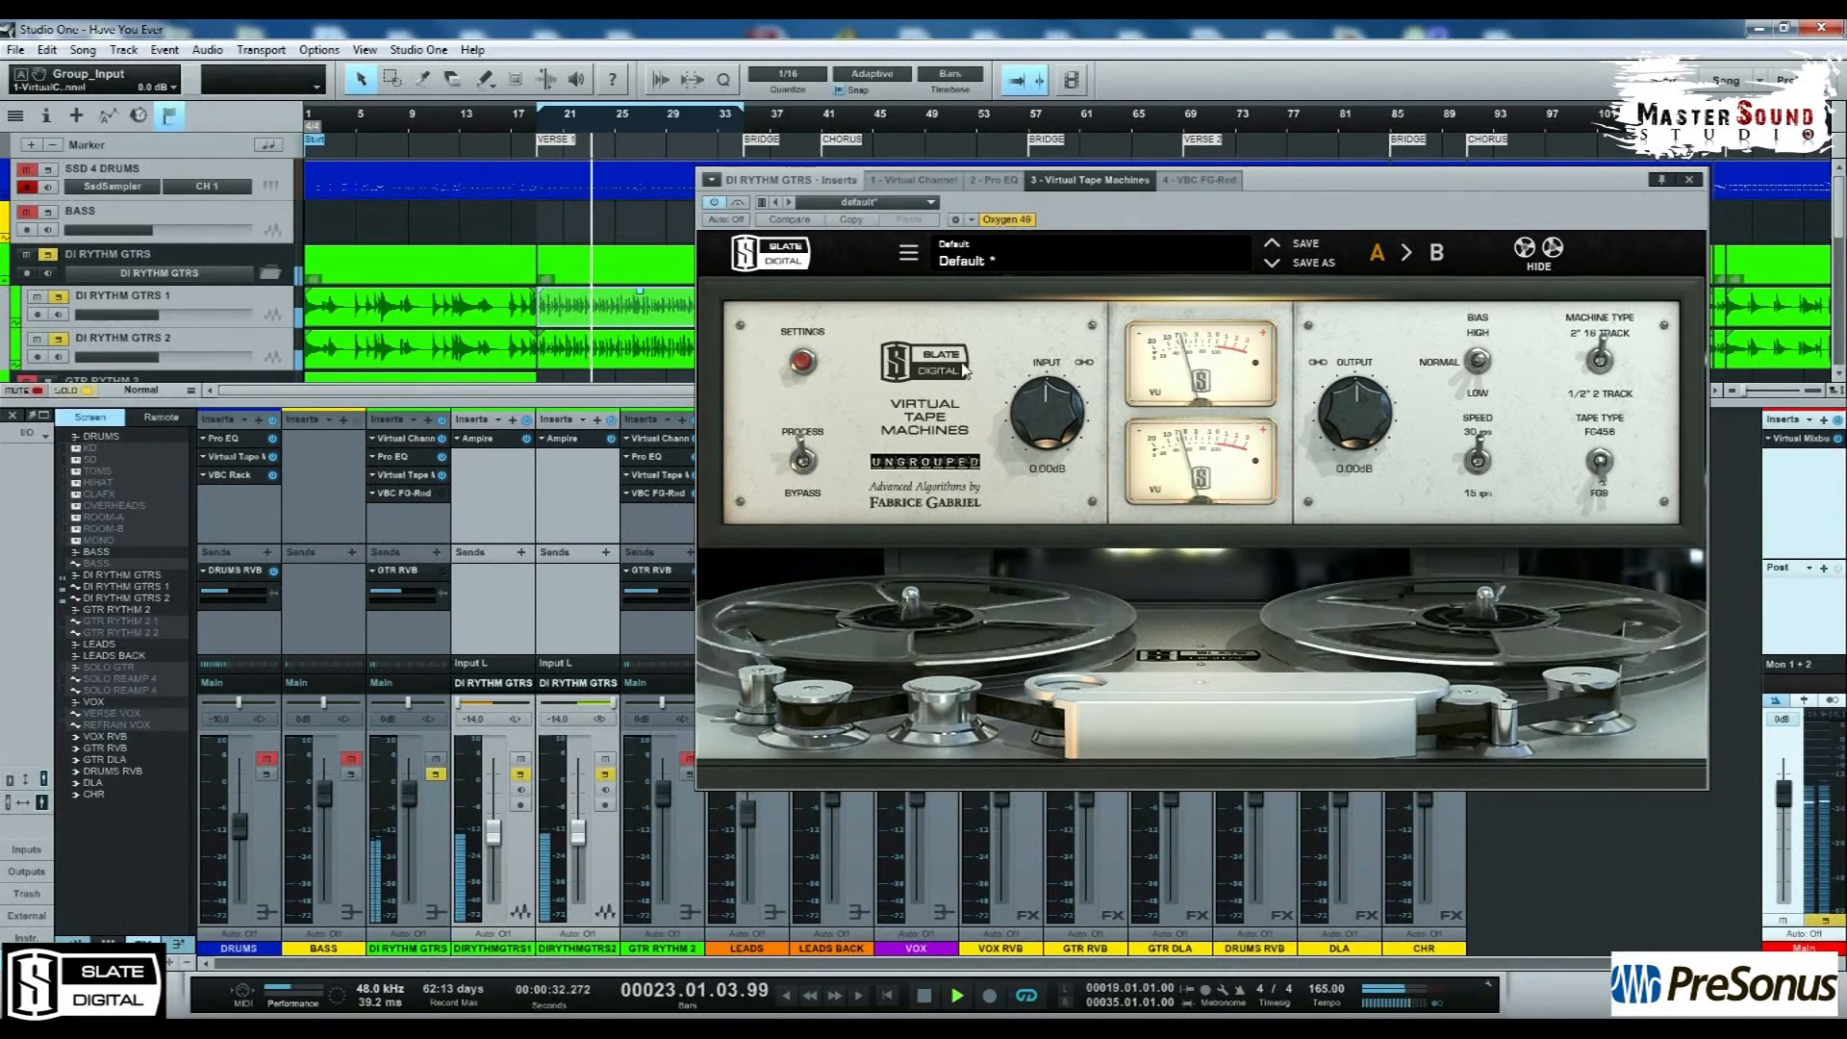
left_click_drag(1279, 188, 1326, 353)
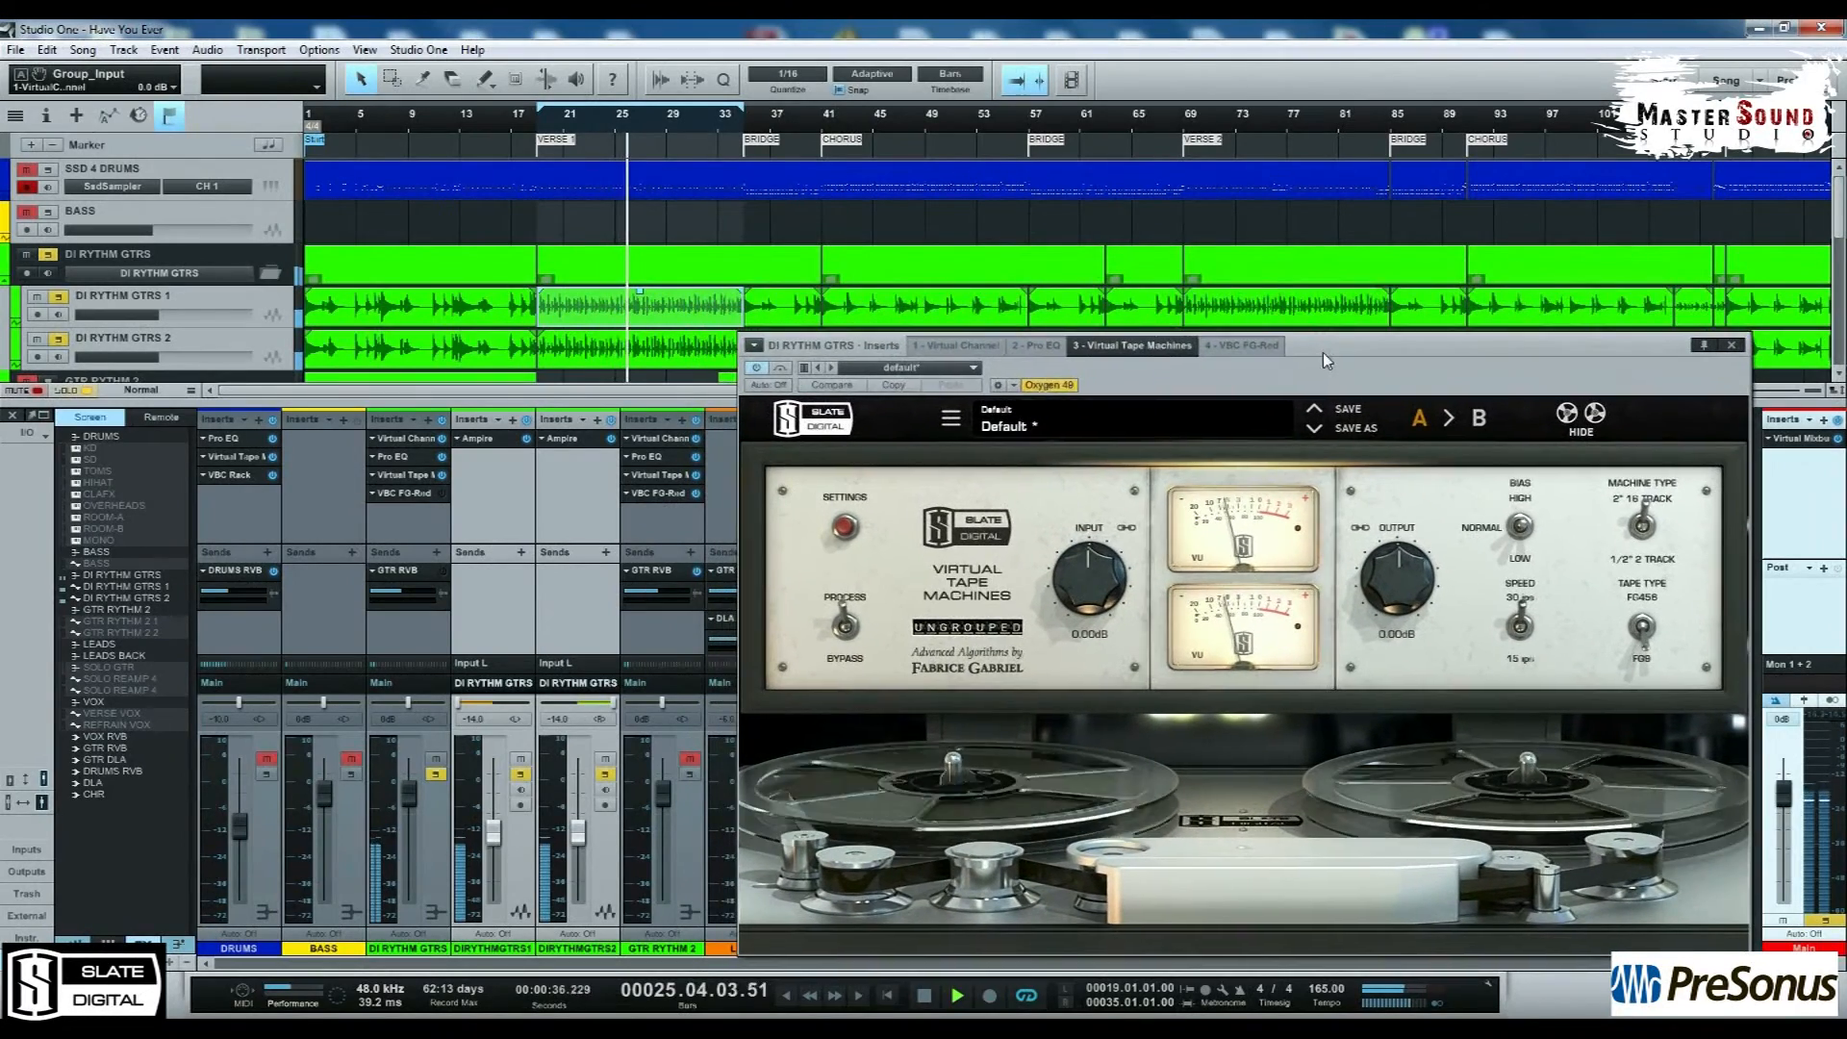
left_click(846, 627)
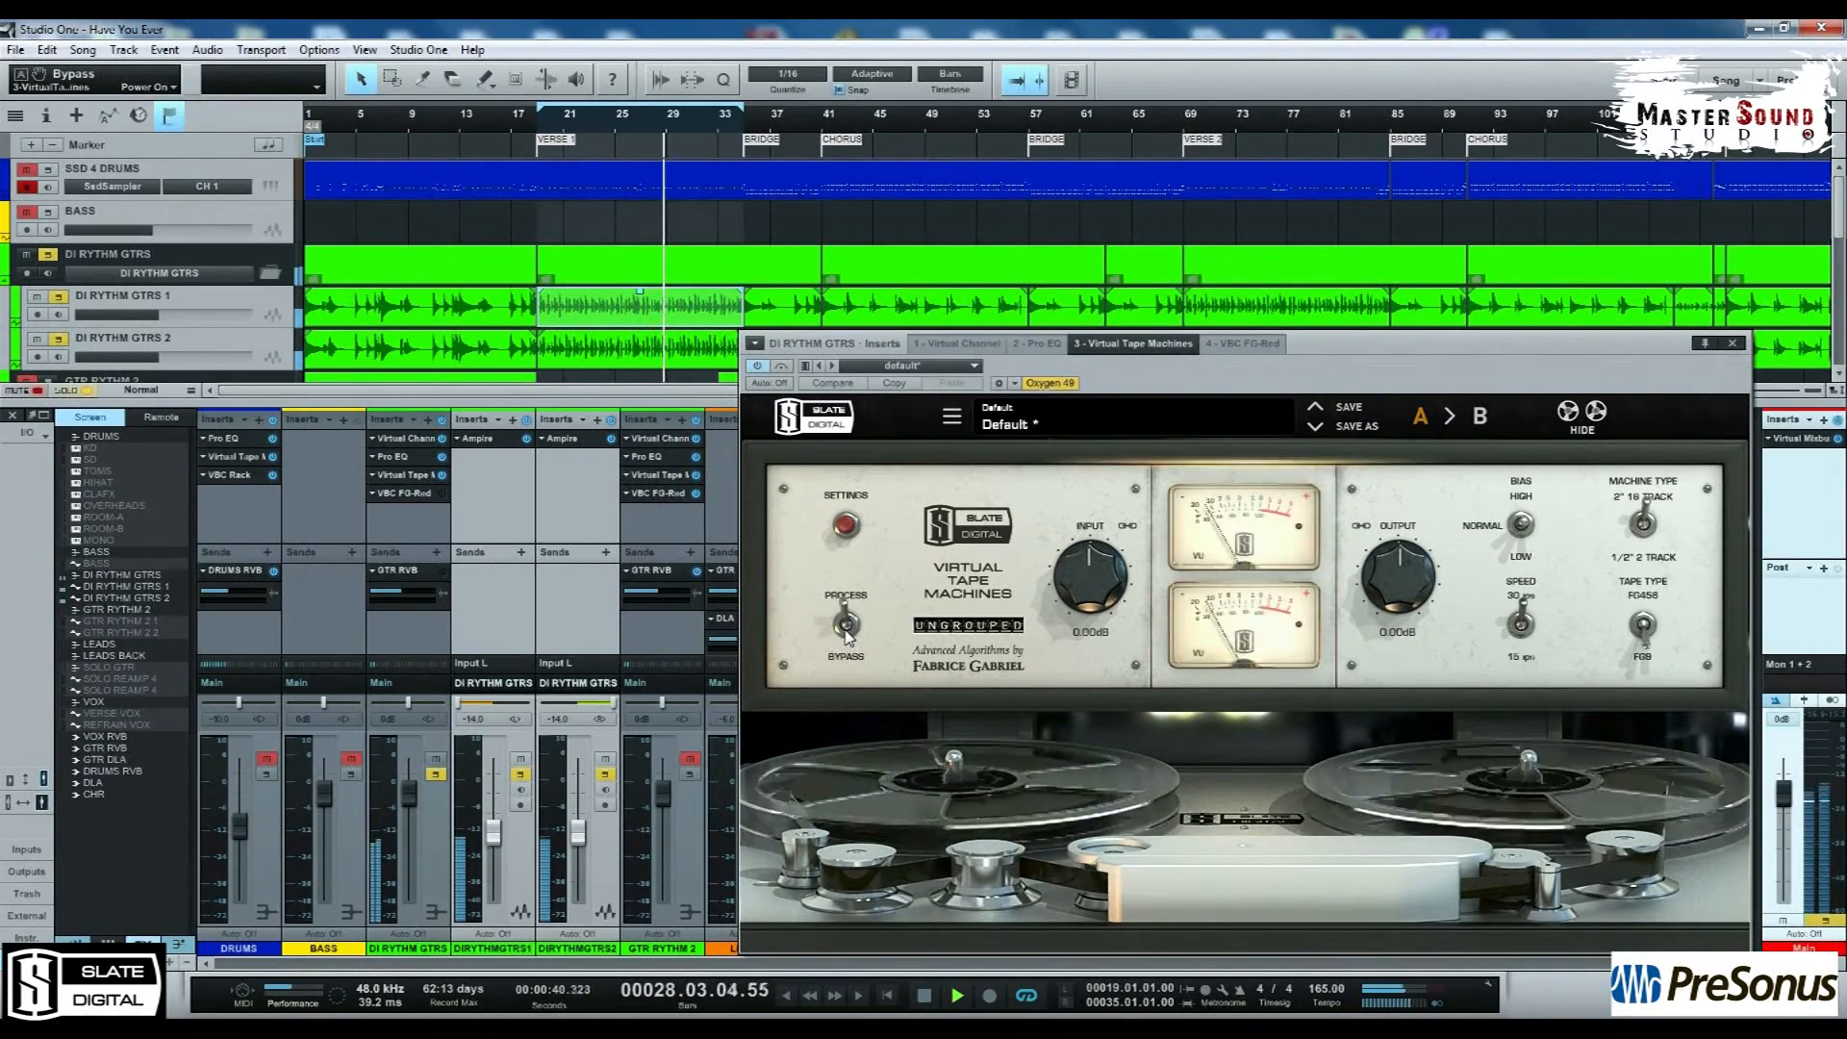
left_click(846, 627)
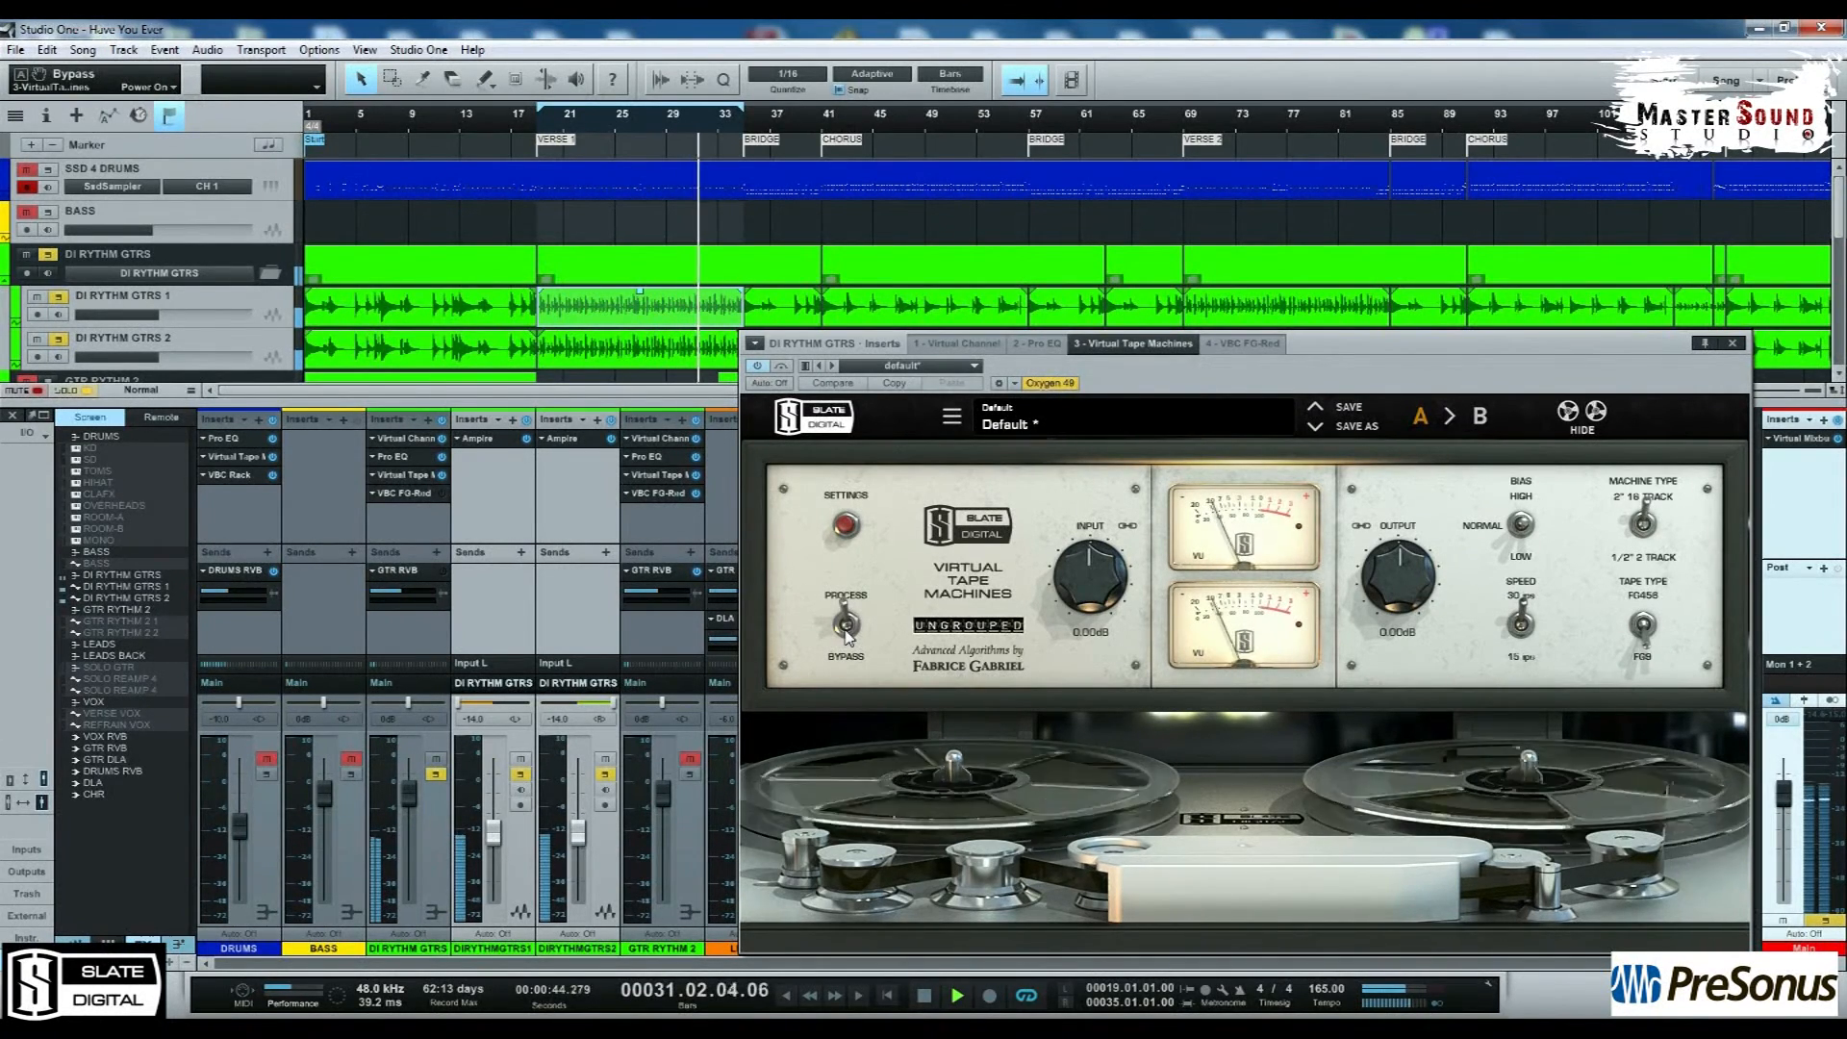
Step: Try a tape machine Input gain of -1.08 dB, 15 ips speed and FG456 tape type, restoring 0.00 dB, 30 ips and FG9
mouse_move(1085, 570)
left_mouse_down()
mouse_move(1104, 477)
mouse_move(1085, 596)
left_mouse_up()
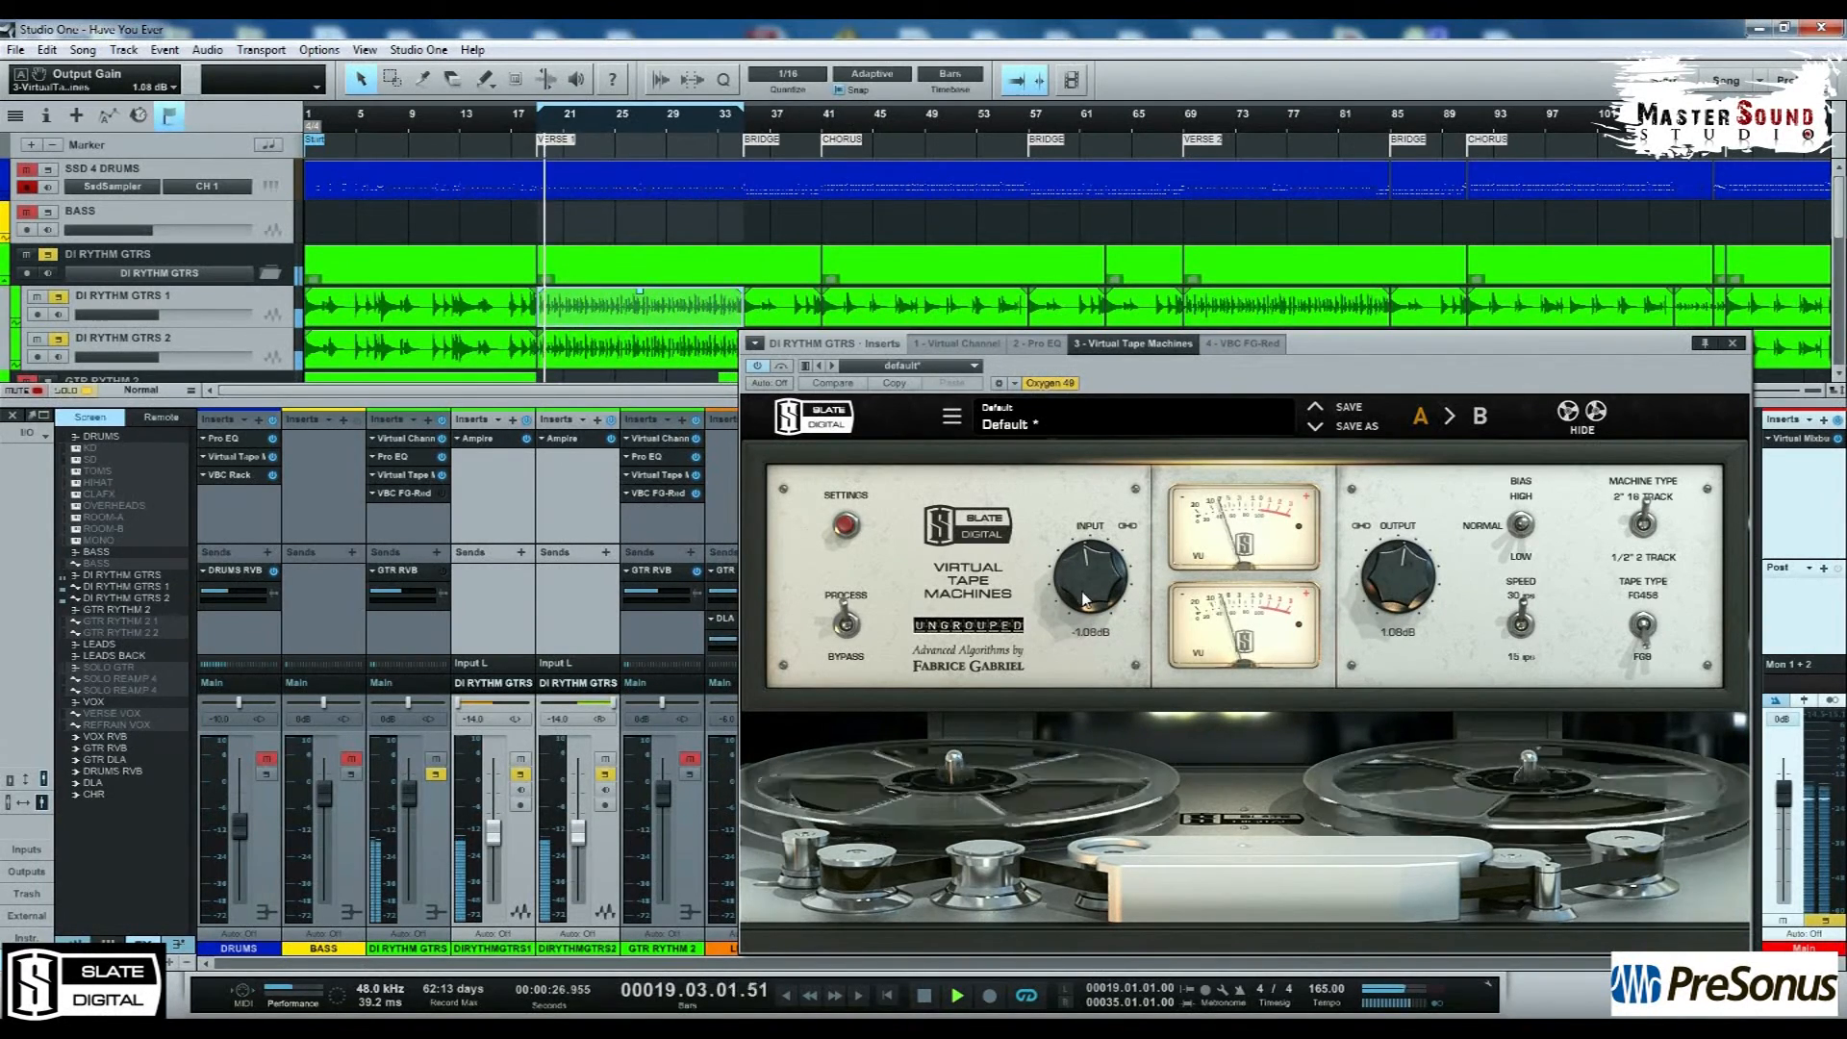
double_click(1084, 597)
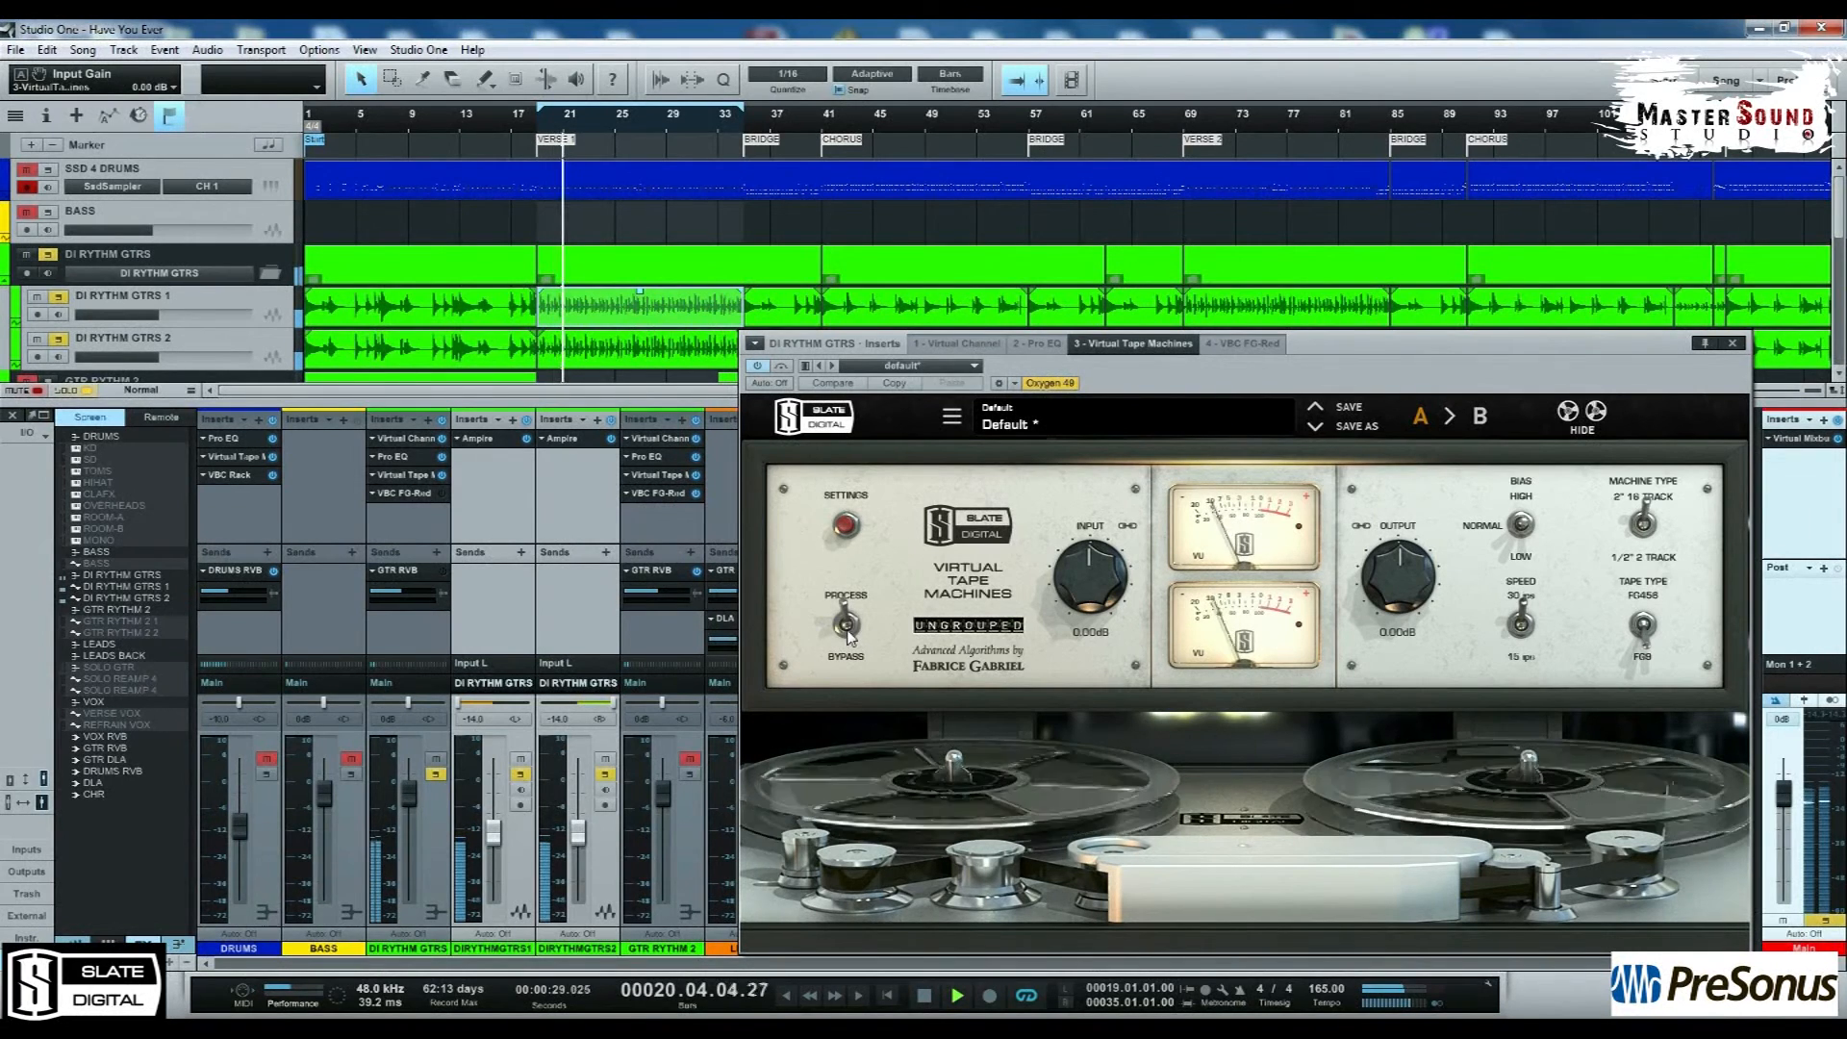
left_click(1517, 630)
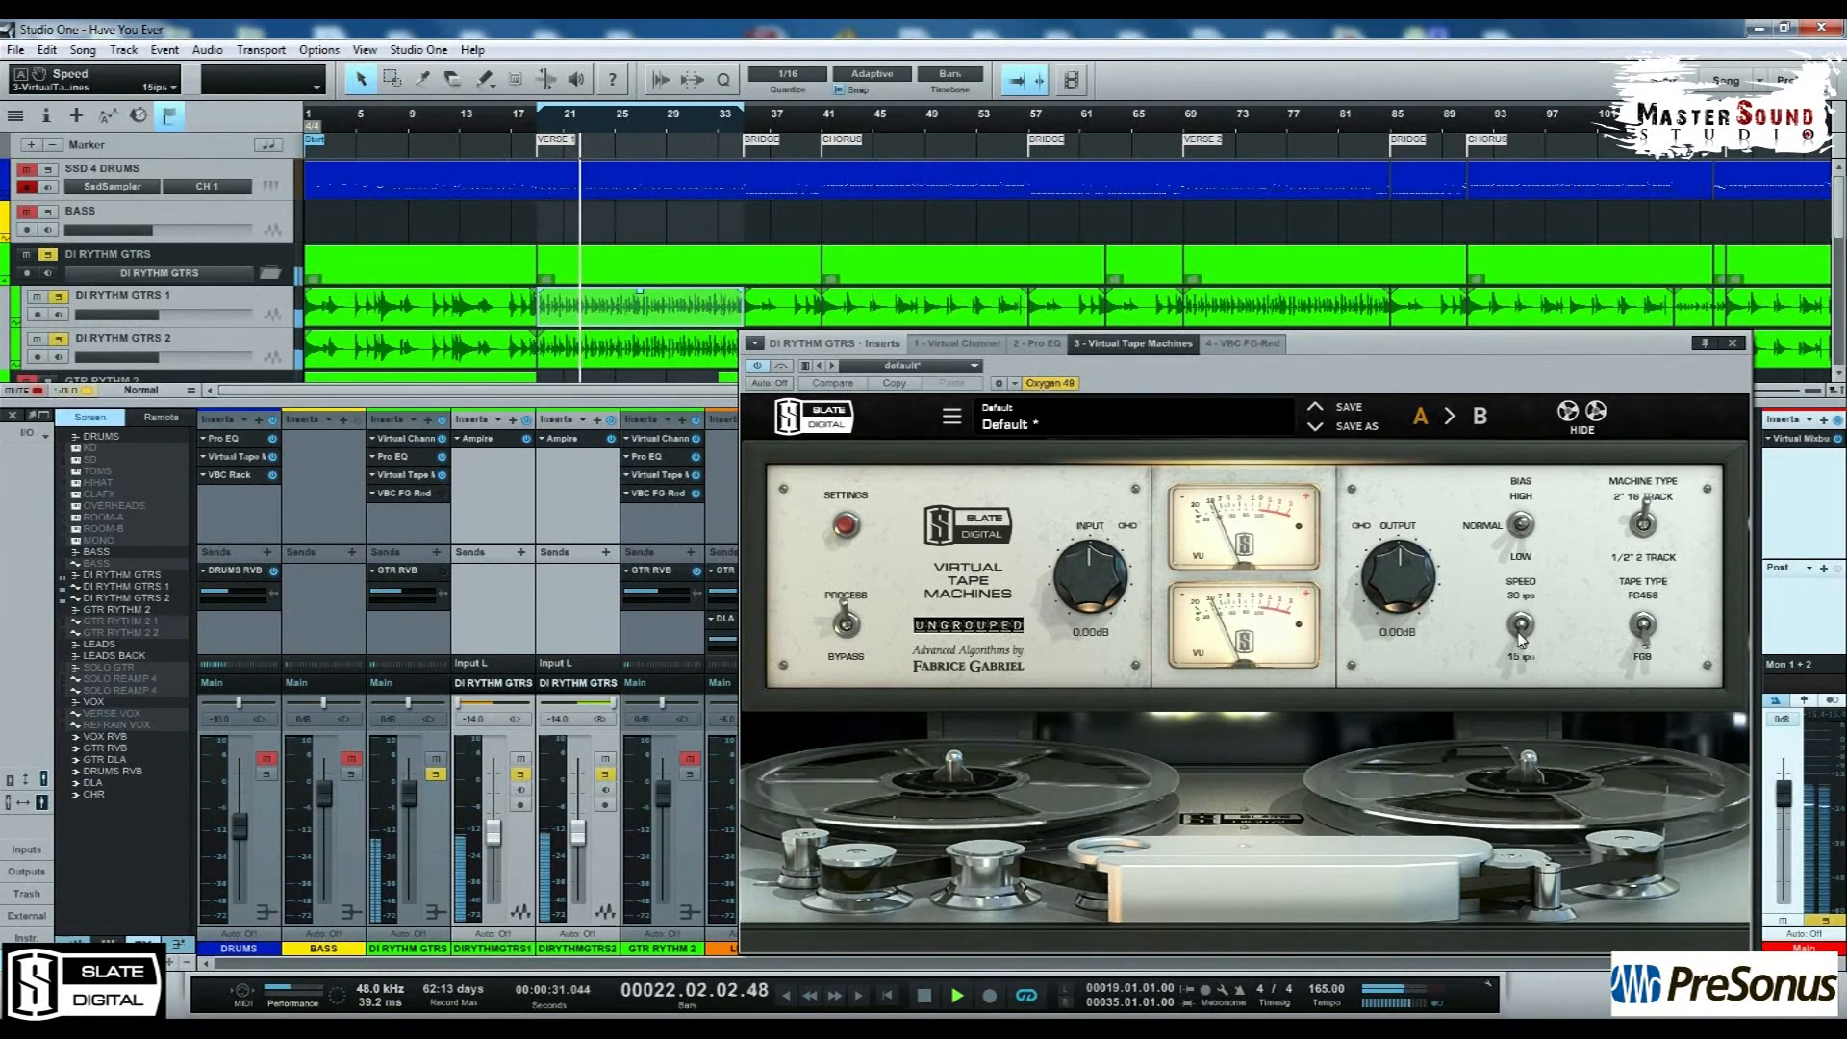
left_click(1519, 632)
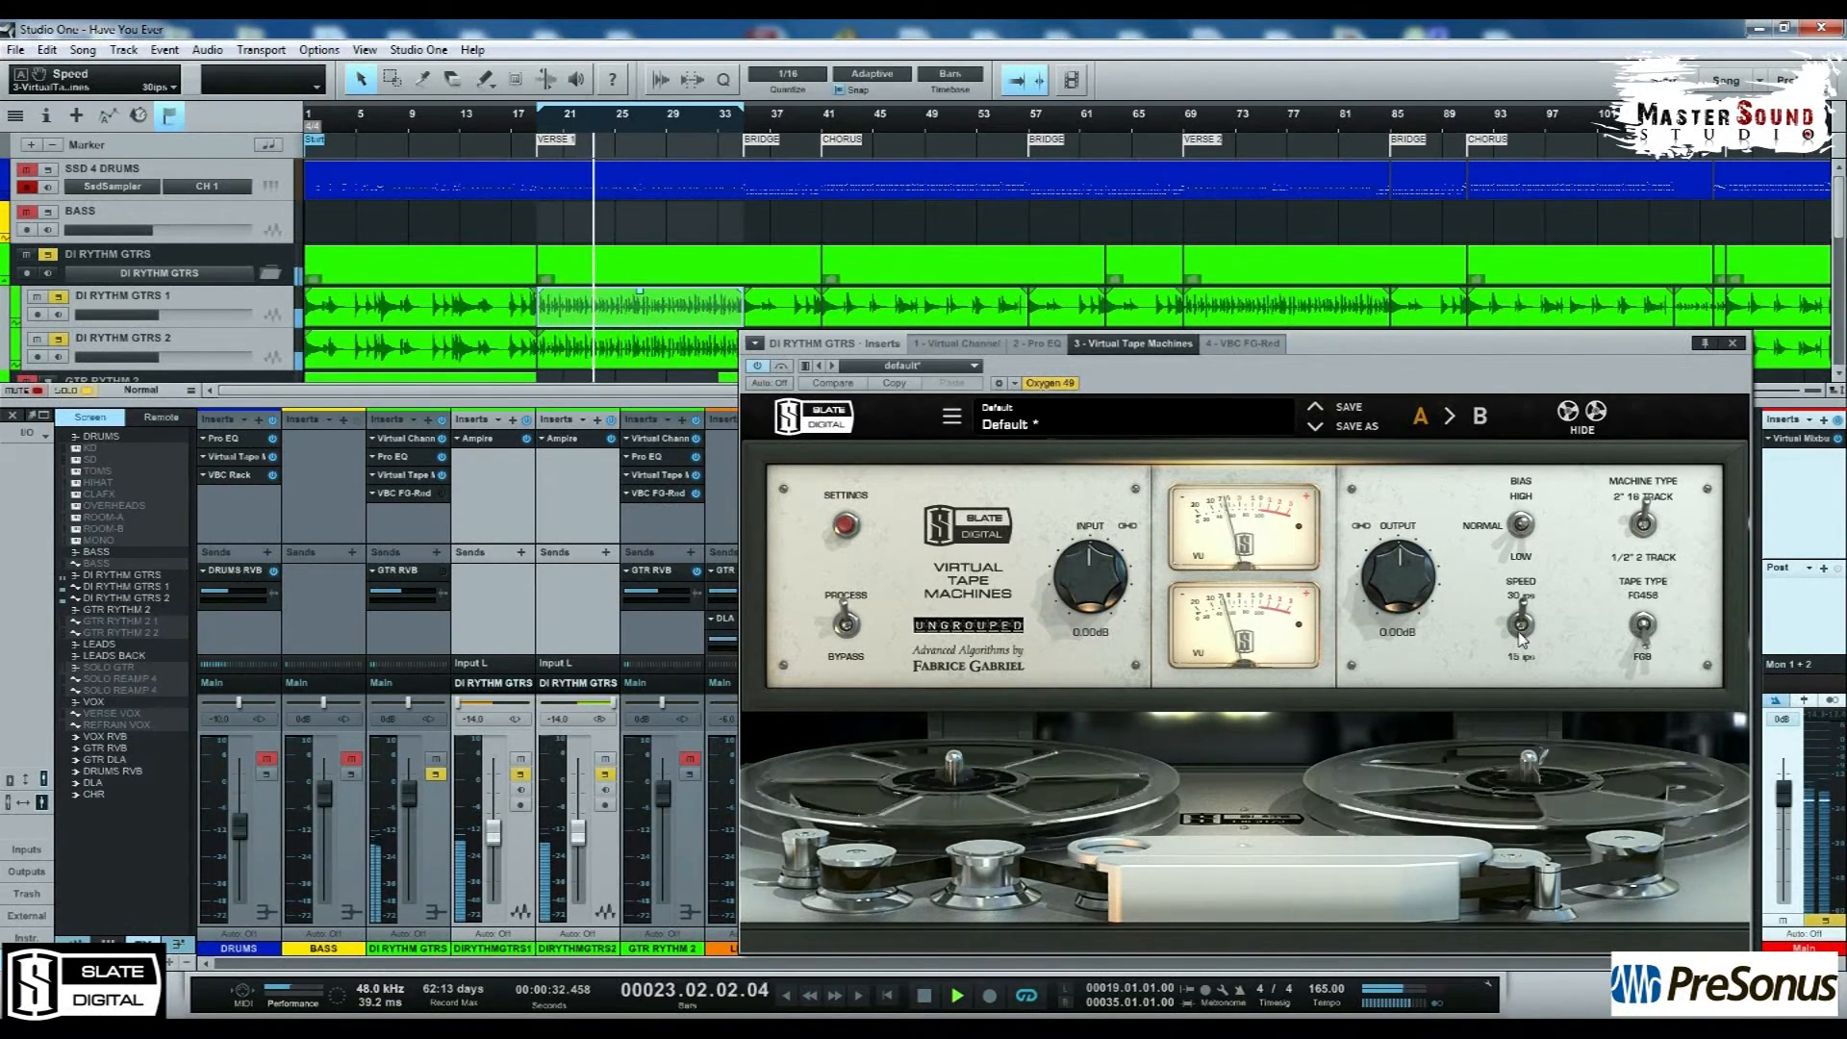
left_click(1642, 627)
left_click(1642, 626)
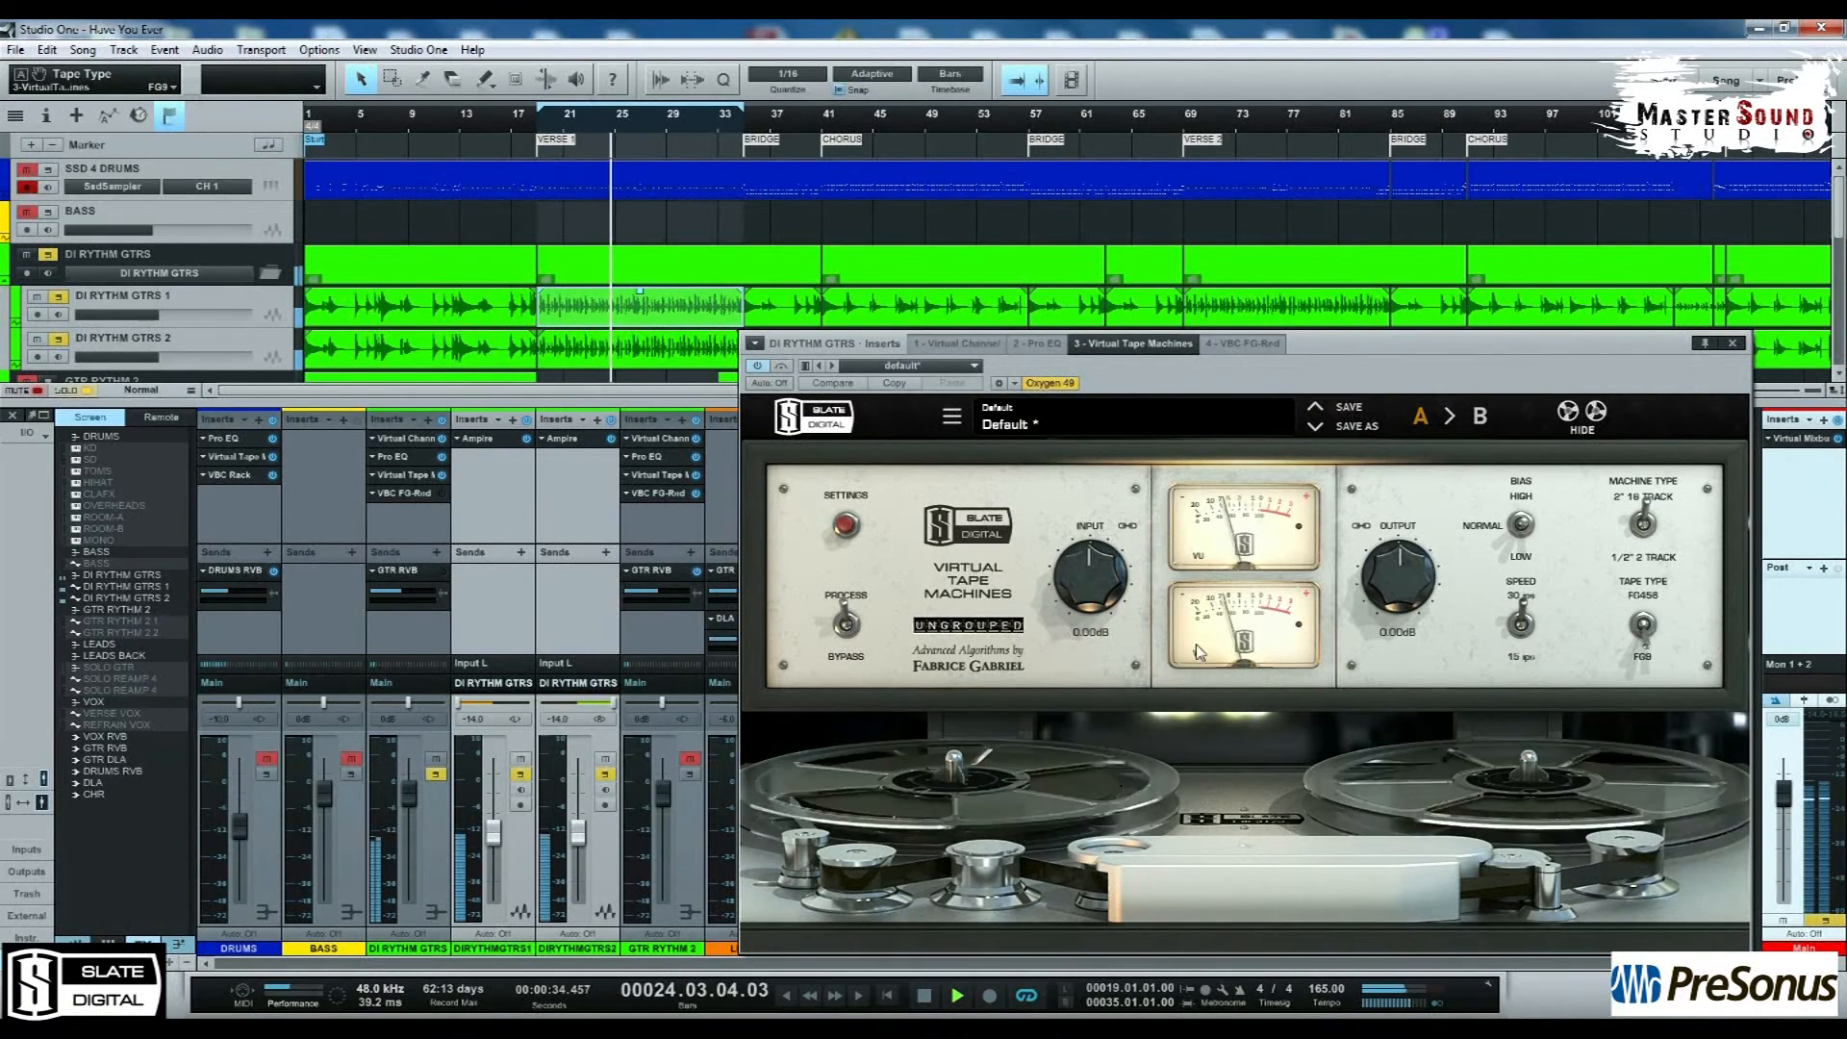
Step: Compare the tape machine's Process and Bypass settings once more during playback, and stop the song
left_click(844, 625)
left_click(844, 625)
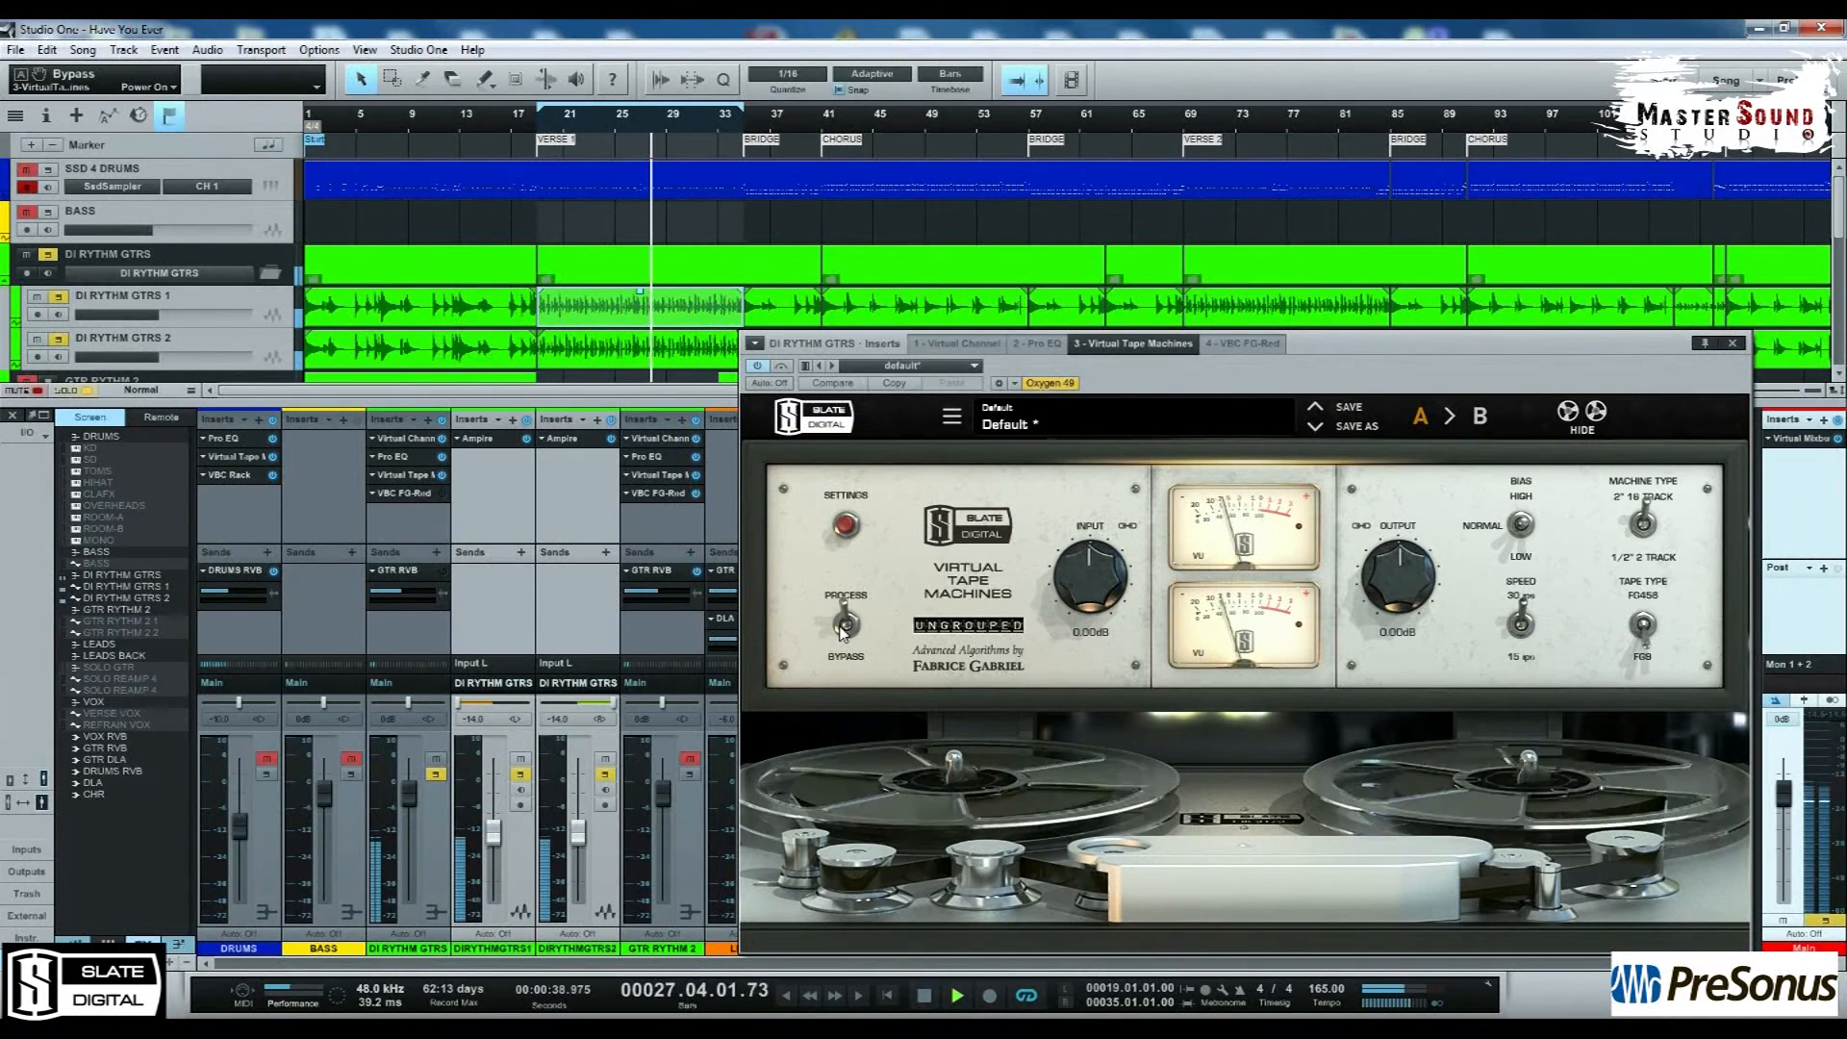
key("space")
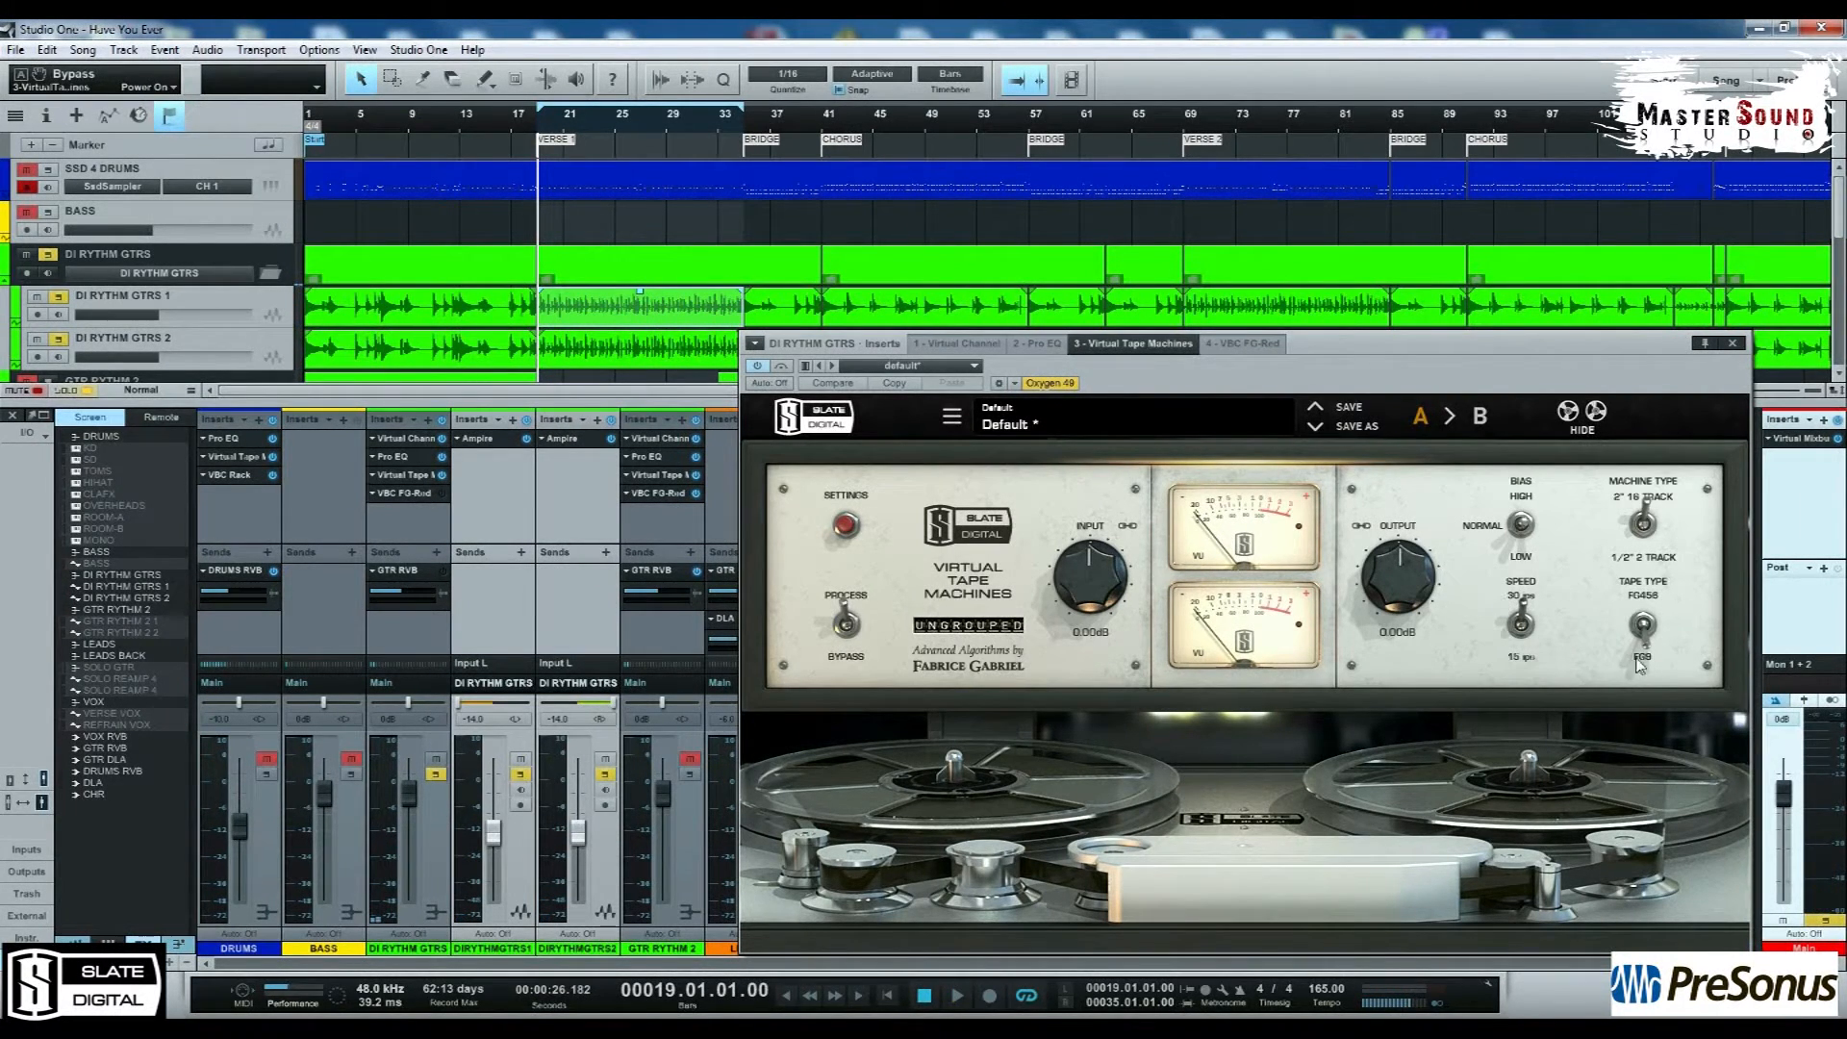
Step: Solo the DRUMS channel with the DI rhythm guitars, and play Verse 1 briefly through the tape machine
left_click_drag(1305, 375, 1308, 325)
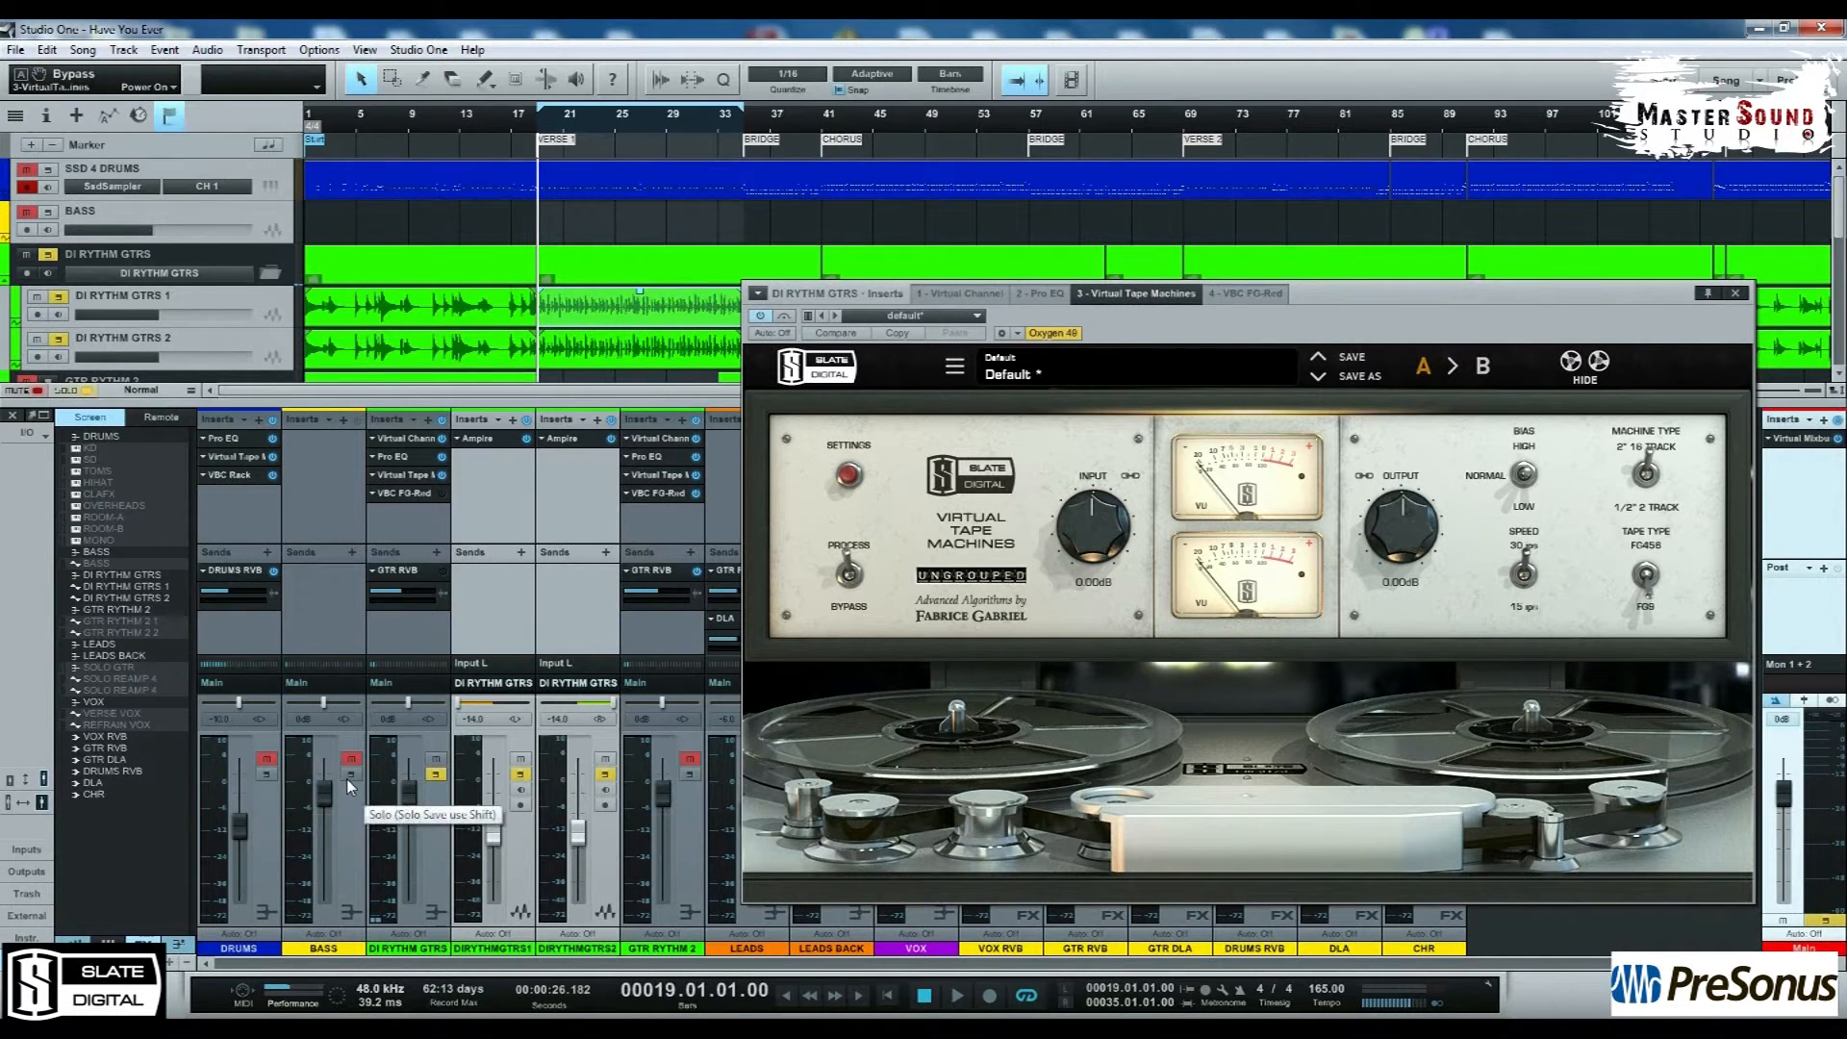
left_click(264, 774)
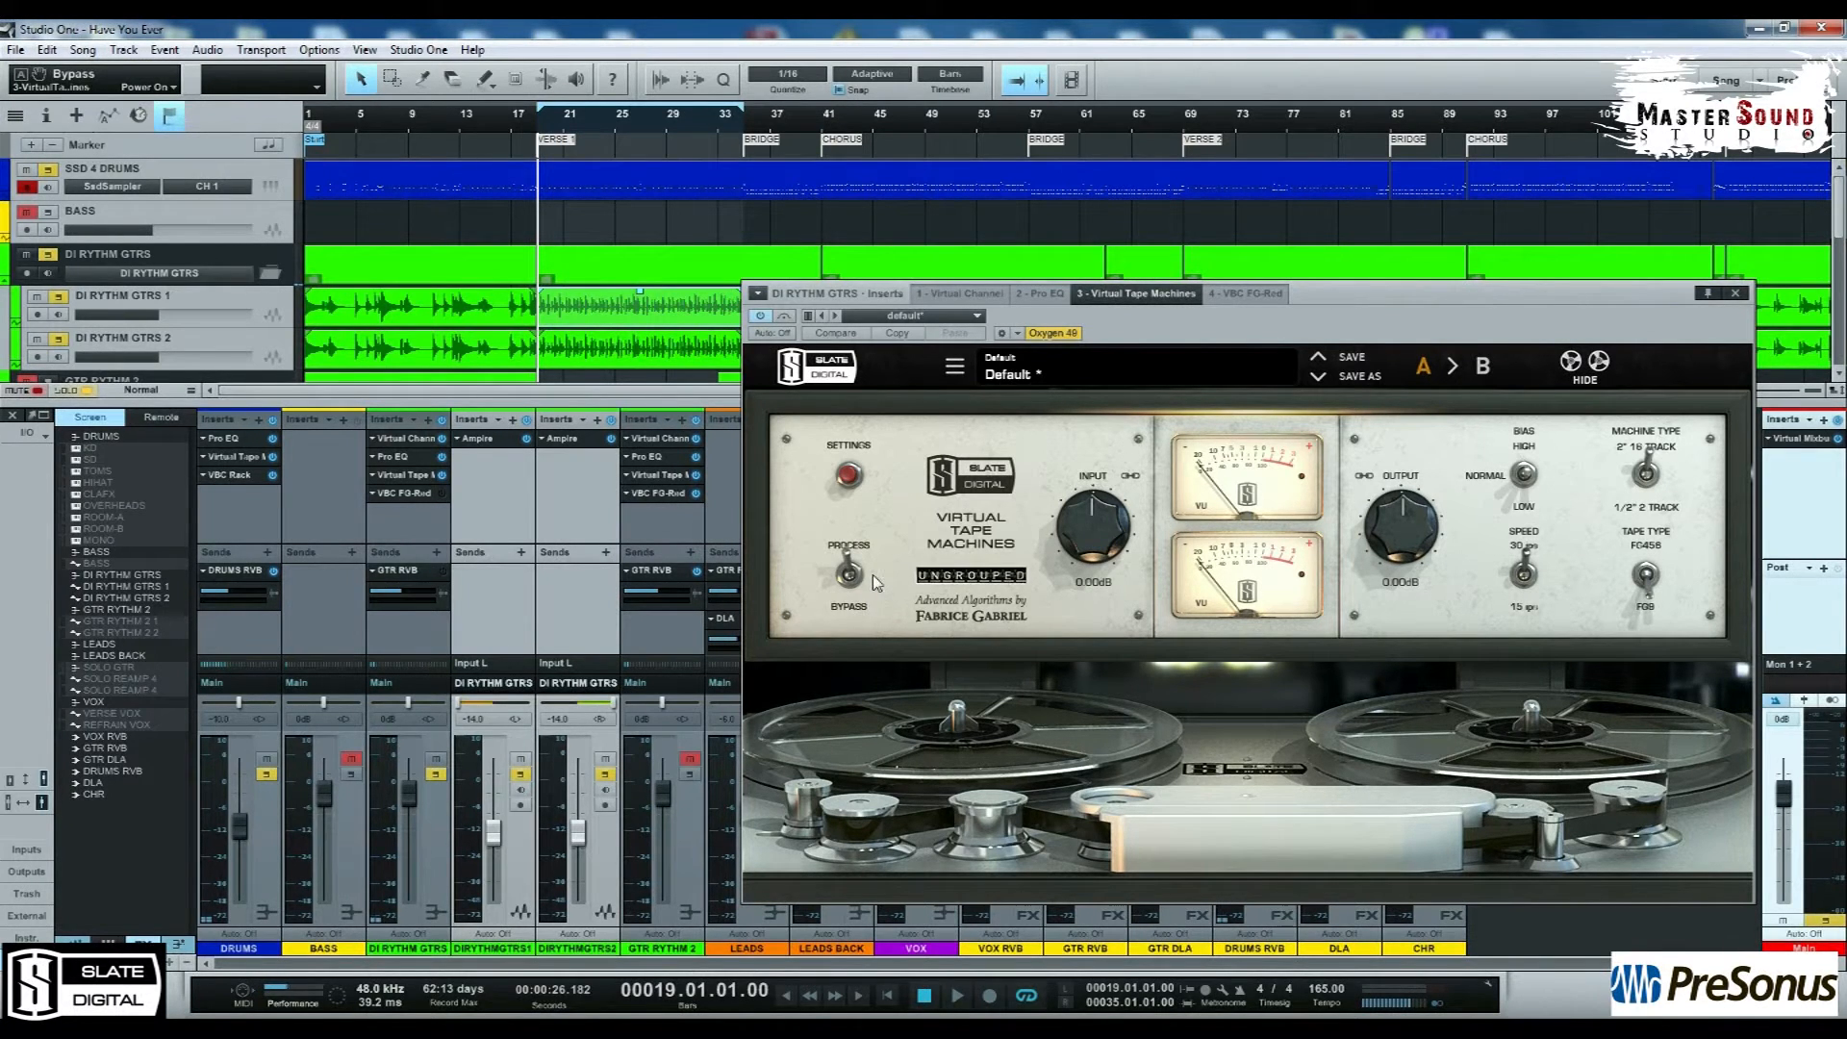
key("space")
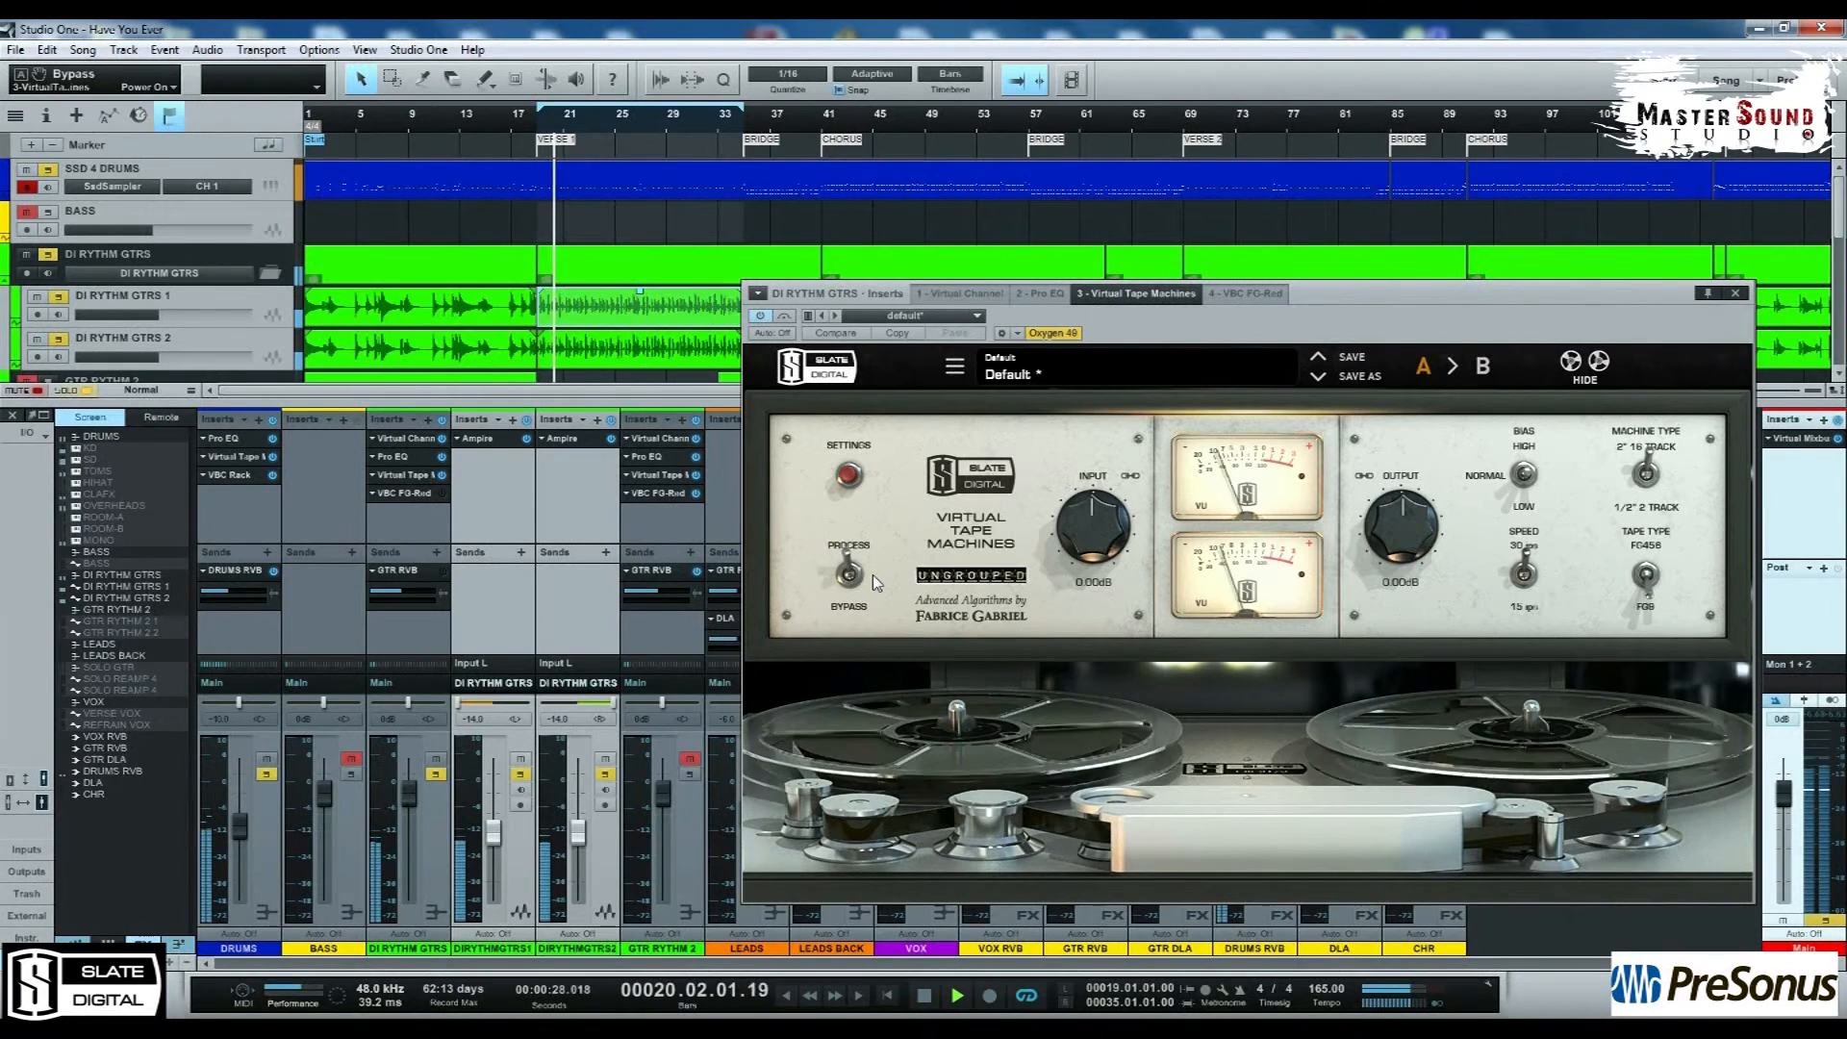
key("space")
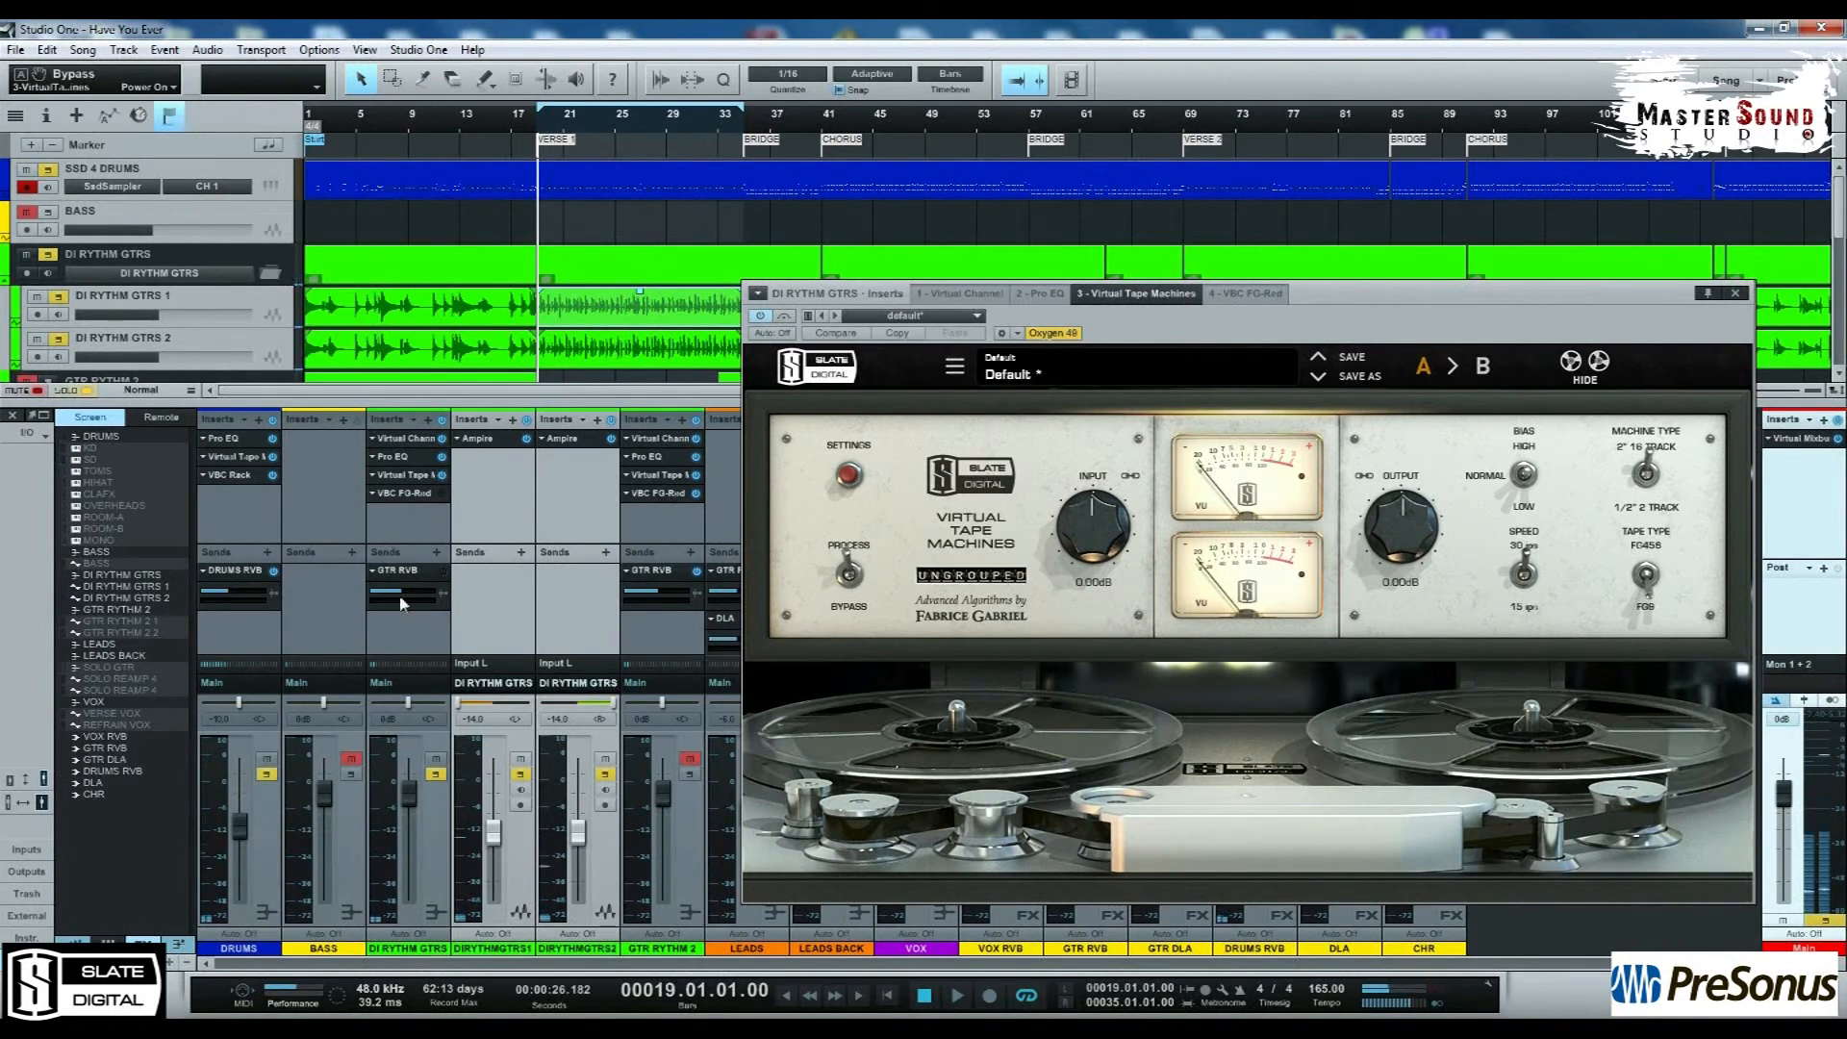
Step: Play Verse 1 with the drums, compare the tape machine's Bypass and Process settings, stop the song, and unsolo the DRUMS channel
key("space")
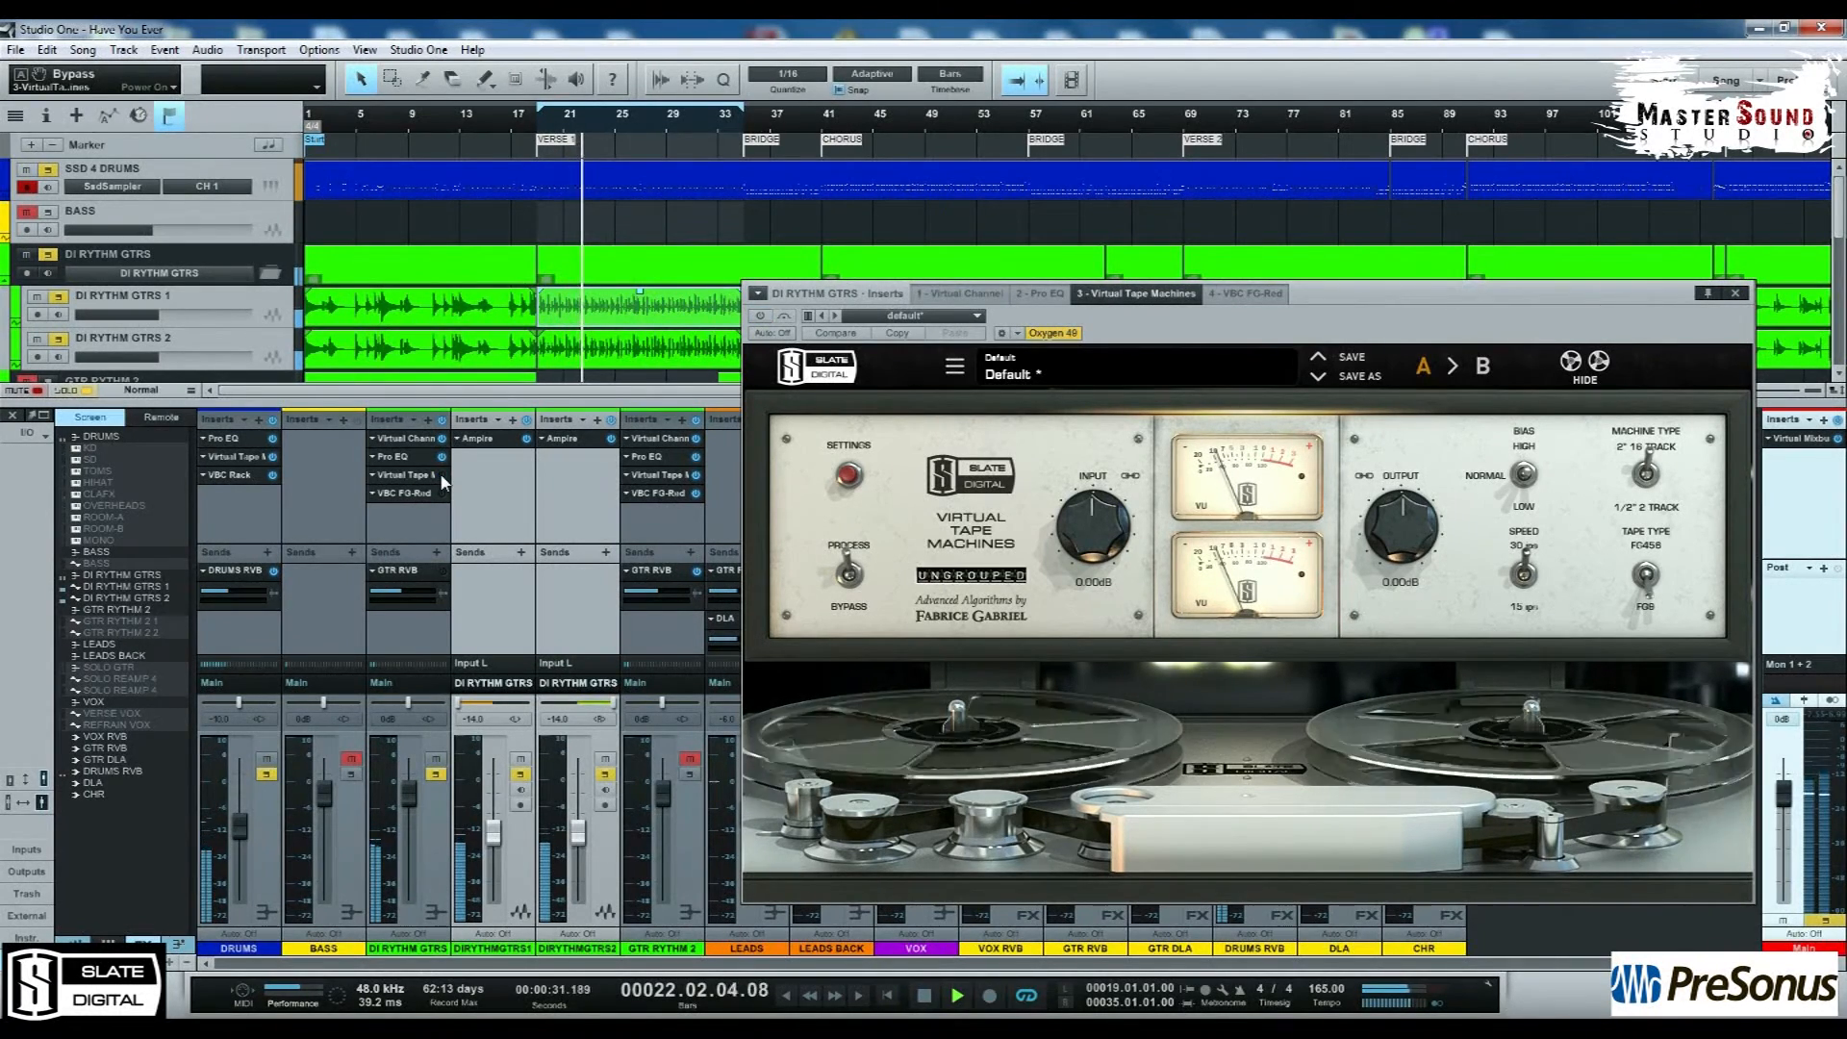
left_click(859, 579)
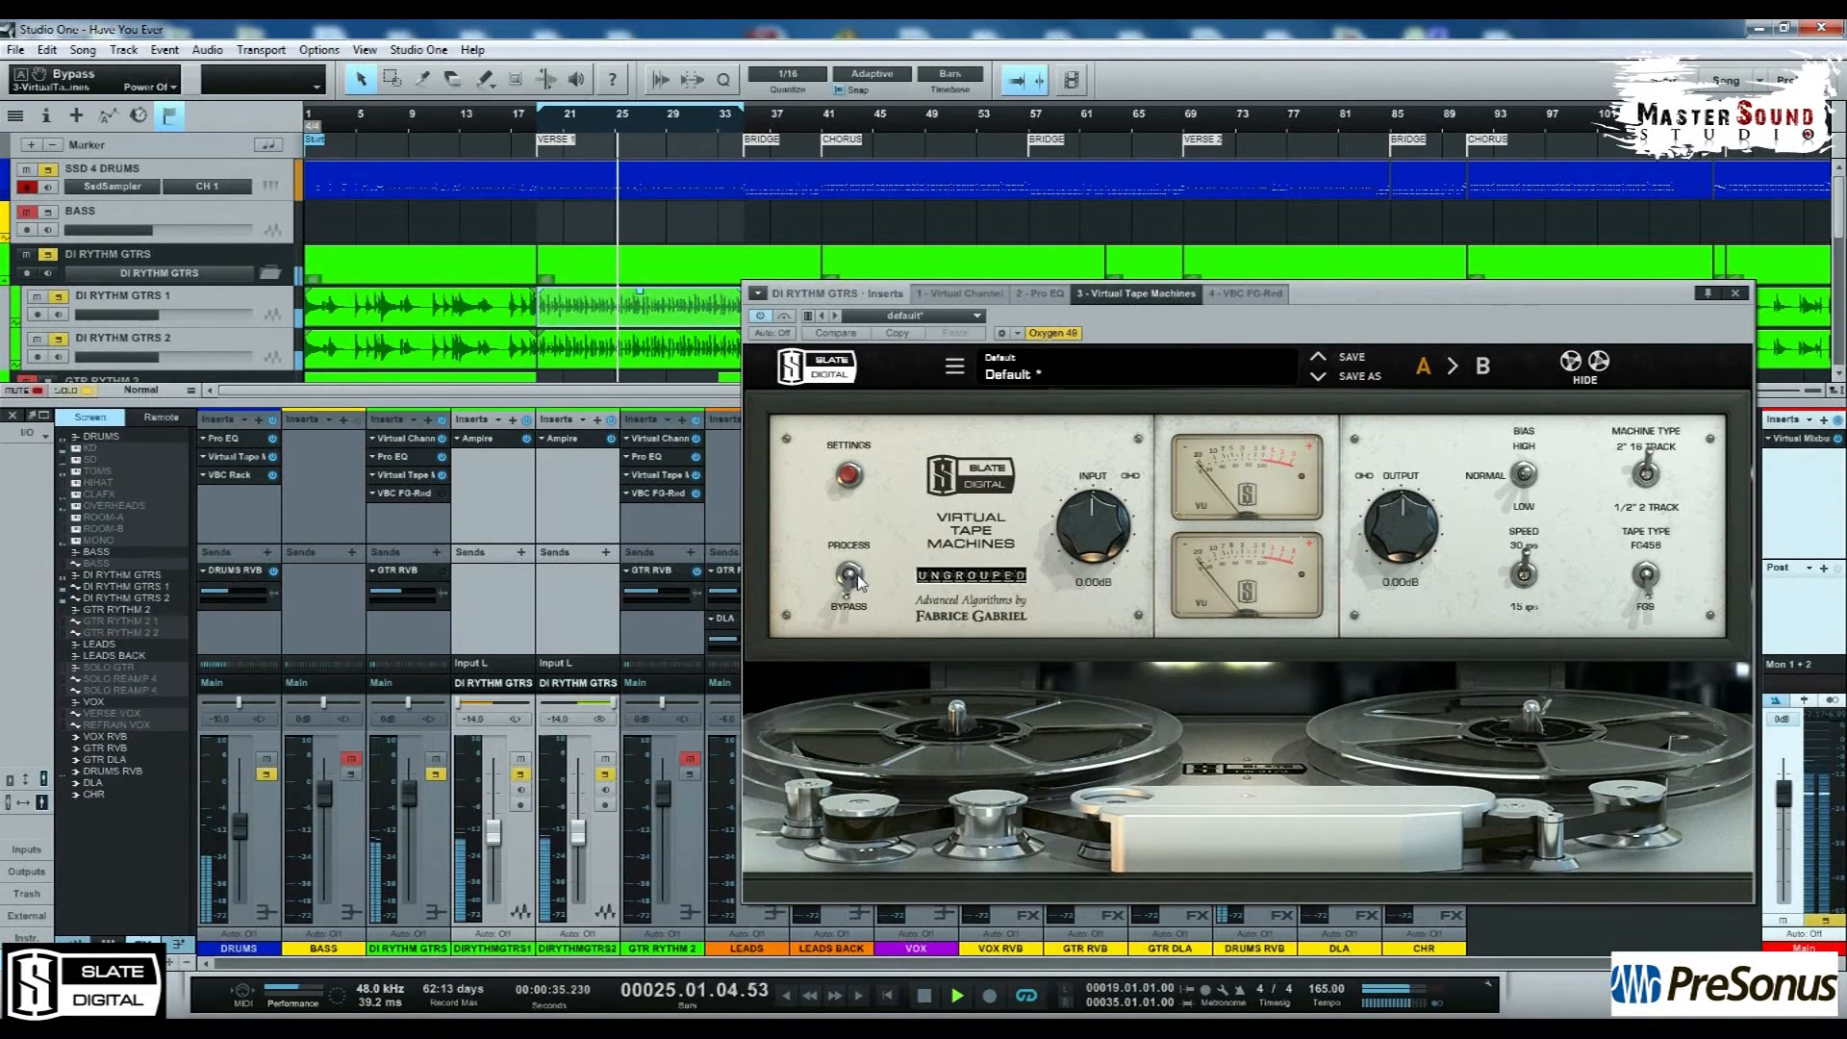
left_click(859, 579)
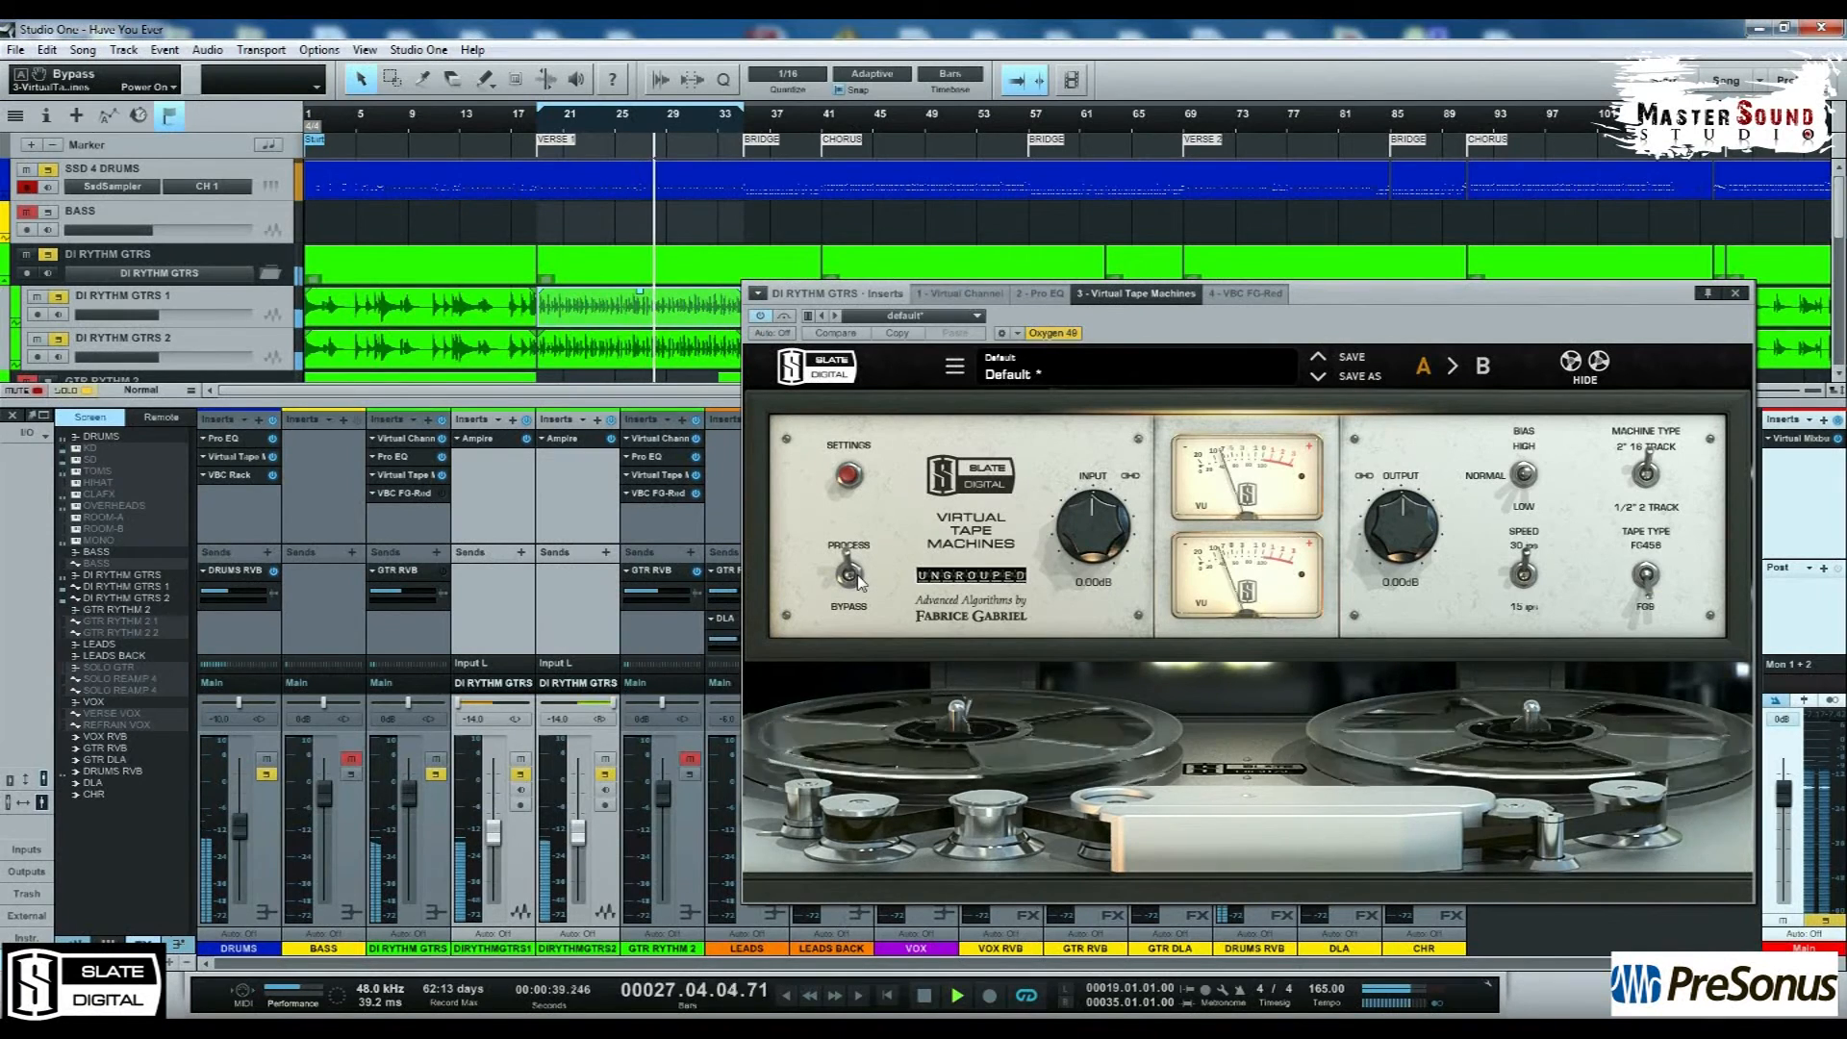
key("space")
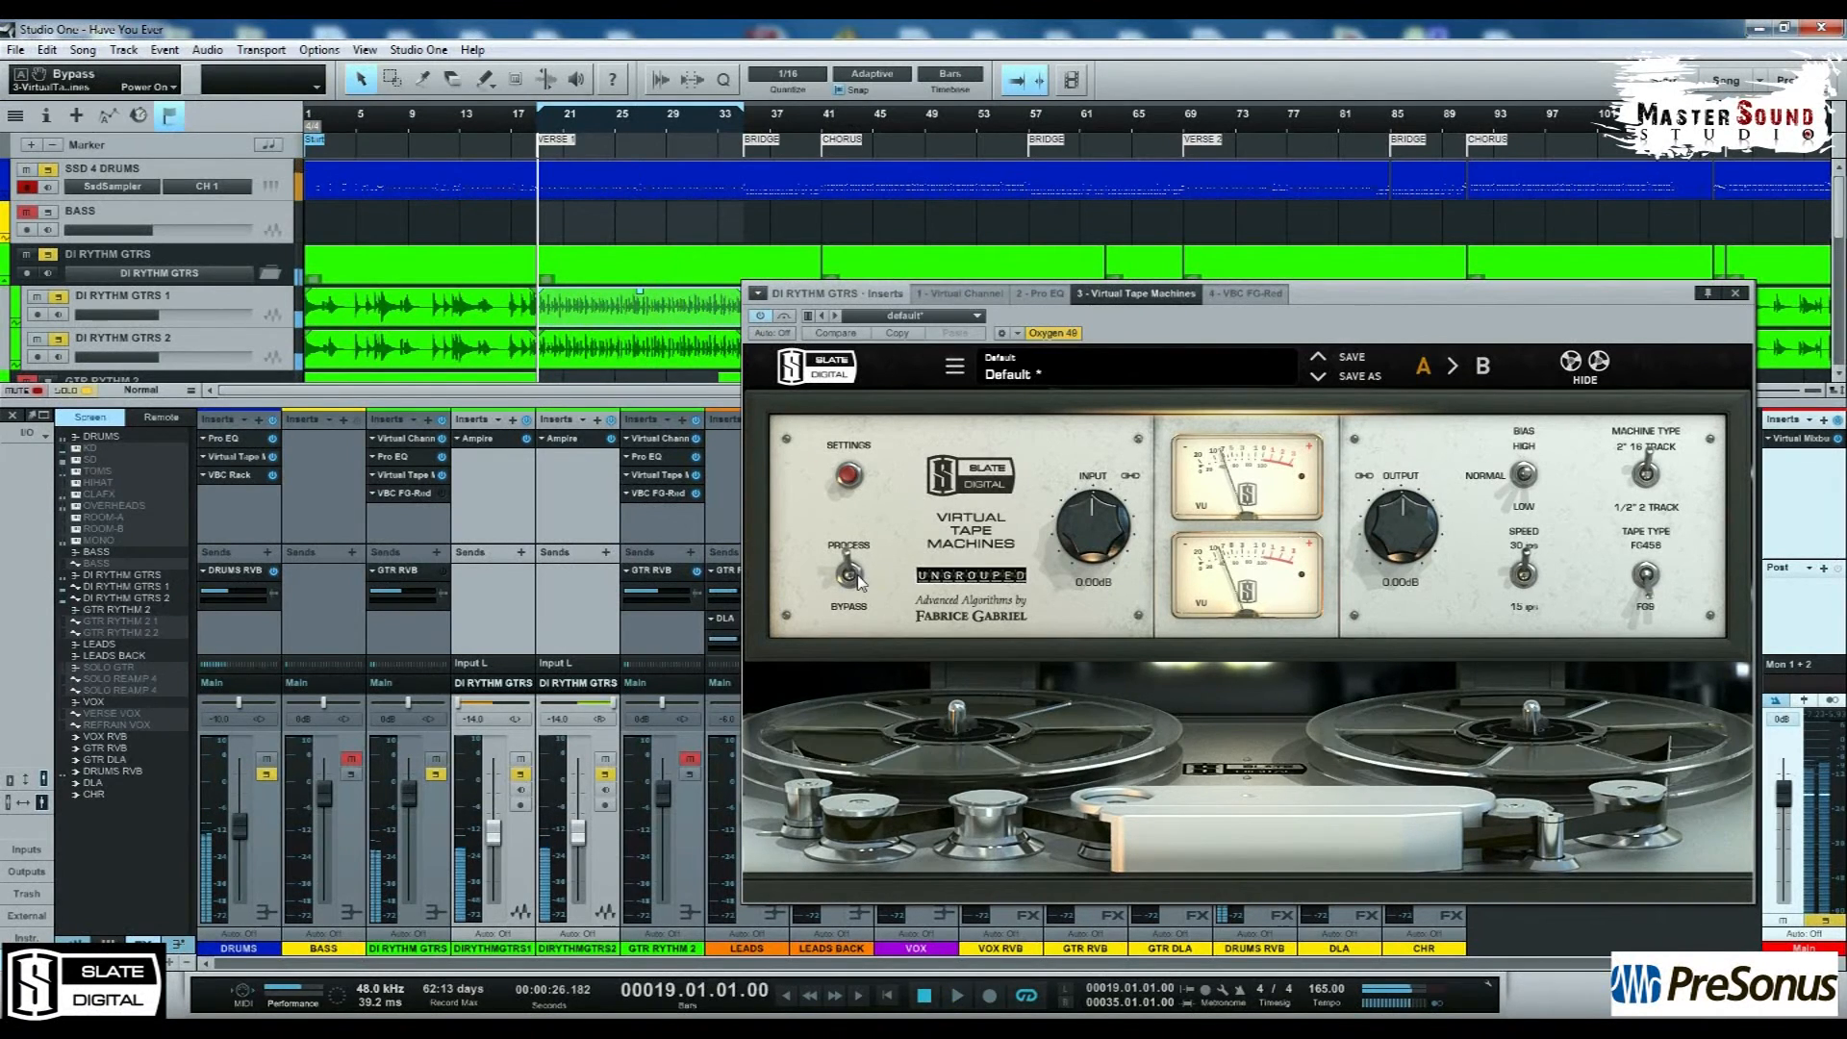
left_click(266, 775)
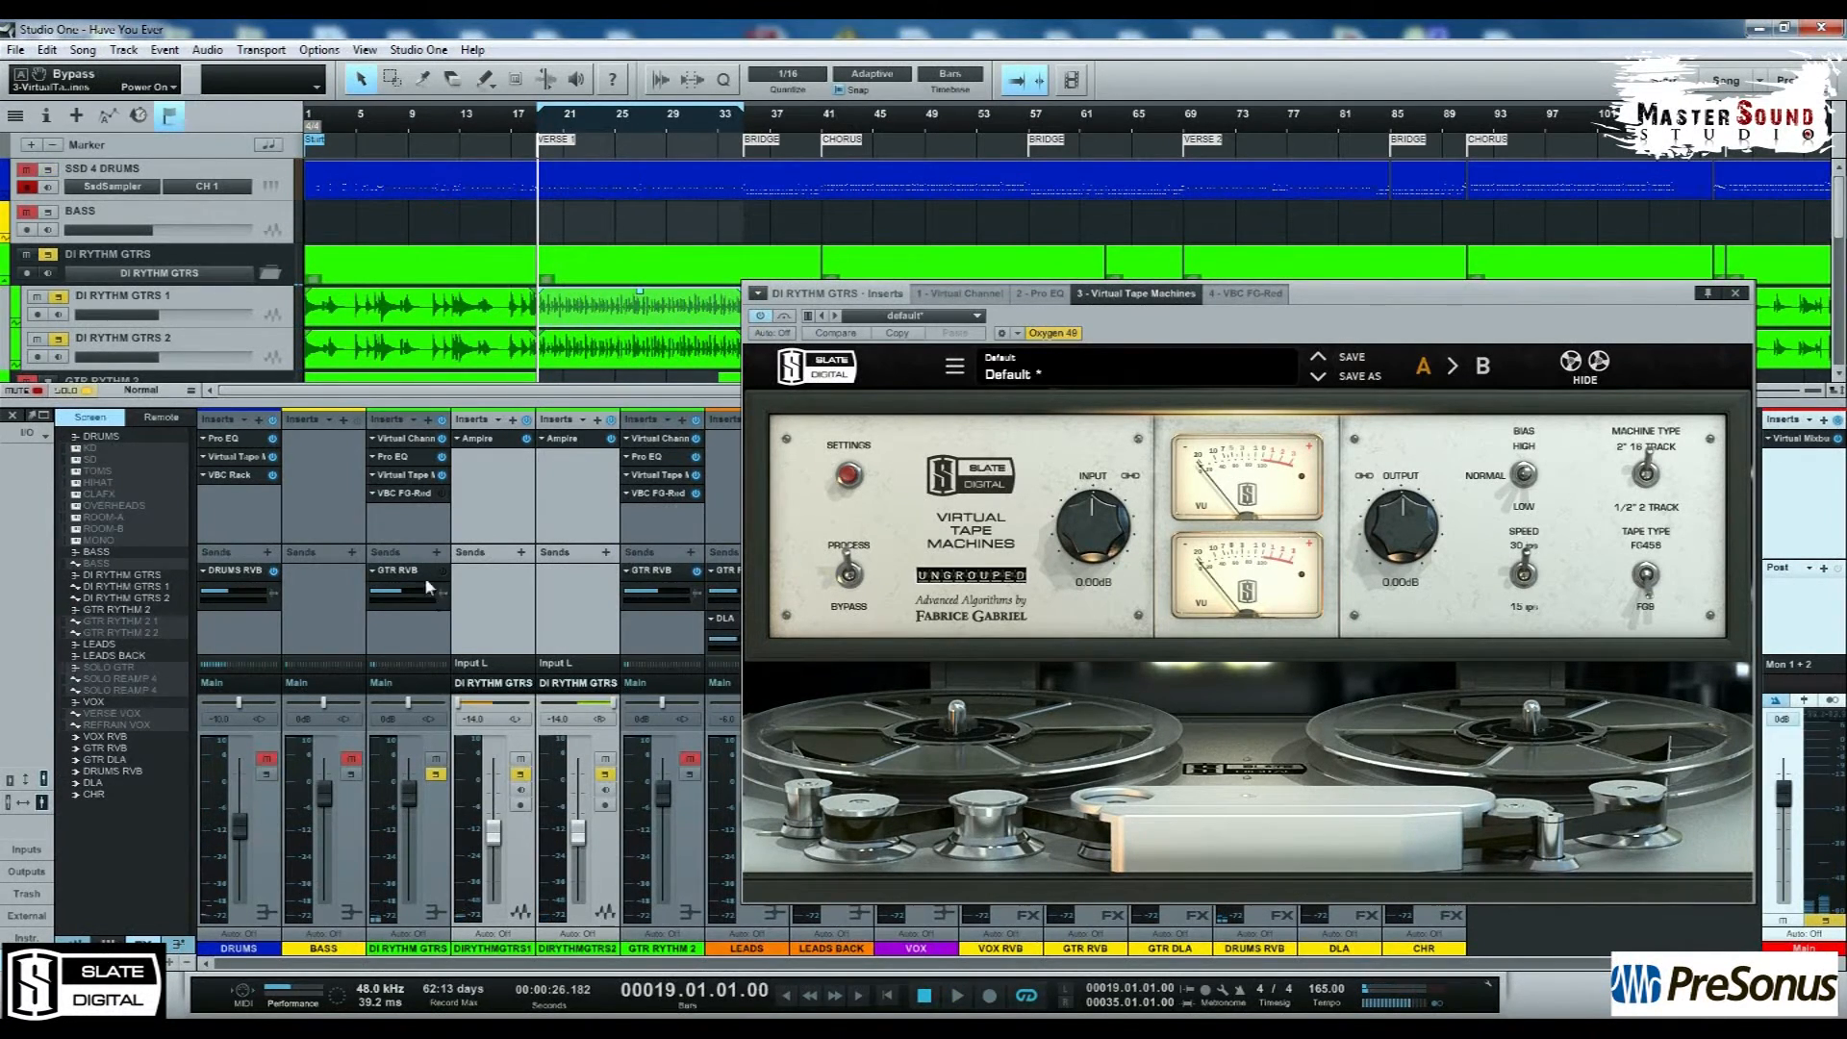
Step: Open the VBC FG-Red compressor on the DI RYTHM GTRS bus and activate the insert
double_click(412, 493)
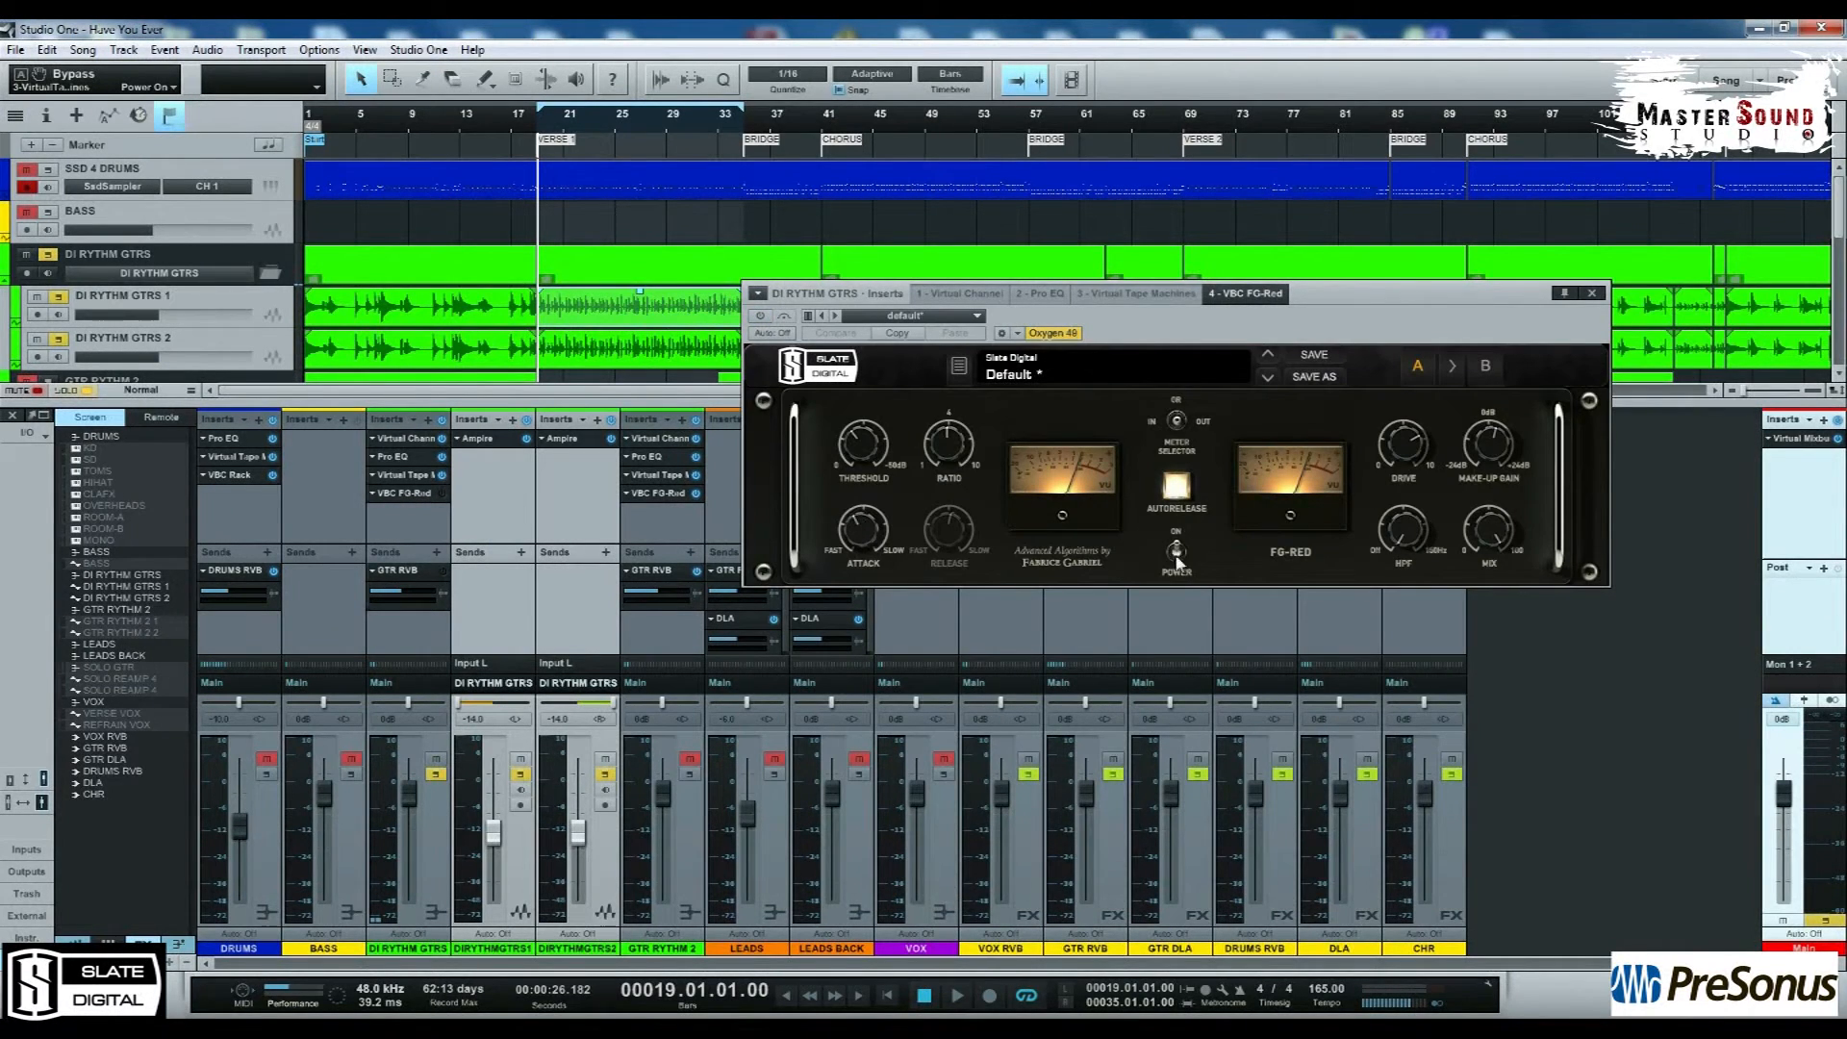
left_click(443, 494)
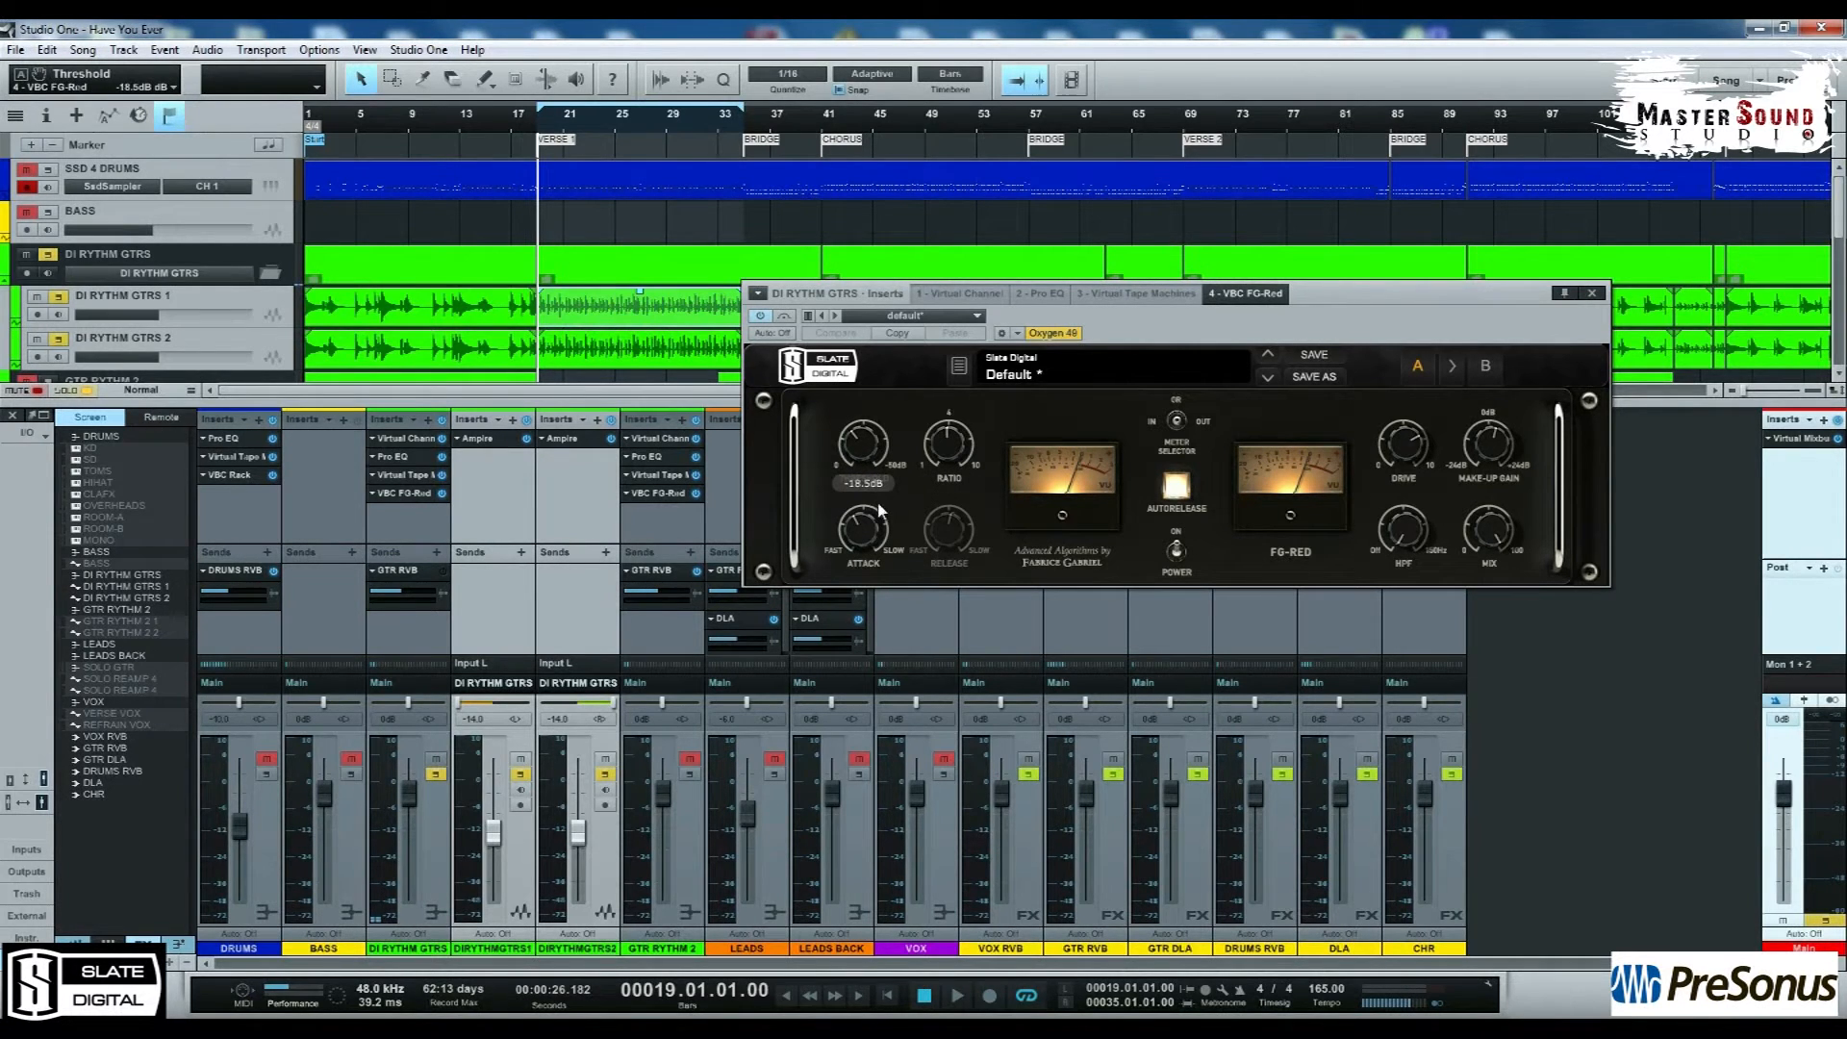
mouse_move(1496, 459)
mouse_move(1523, 522)
Step: Play Verse 1 and compare the guitars with the FG-Red powered off and powered on
left_click(1175, 551)
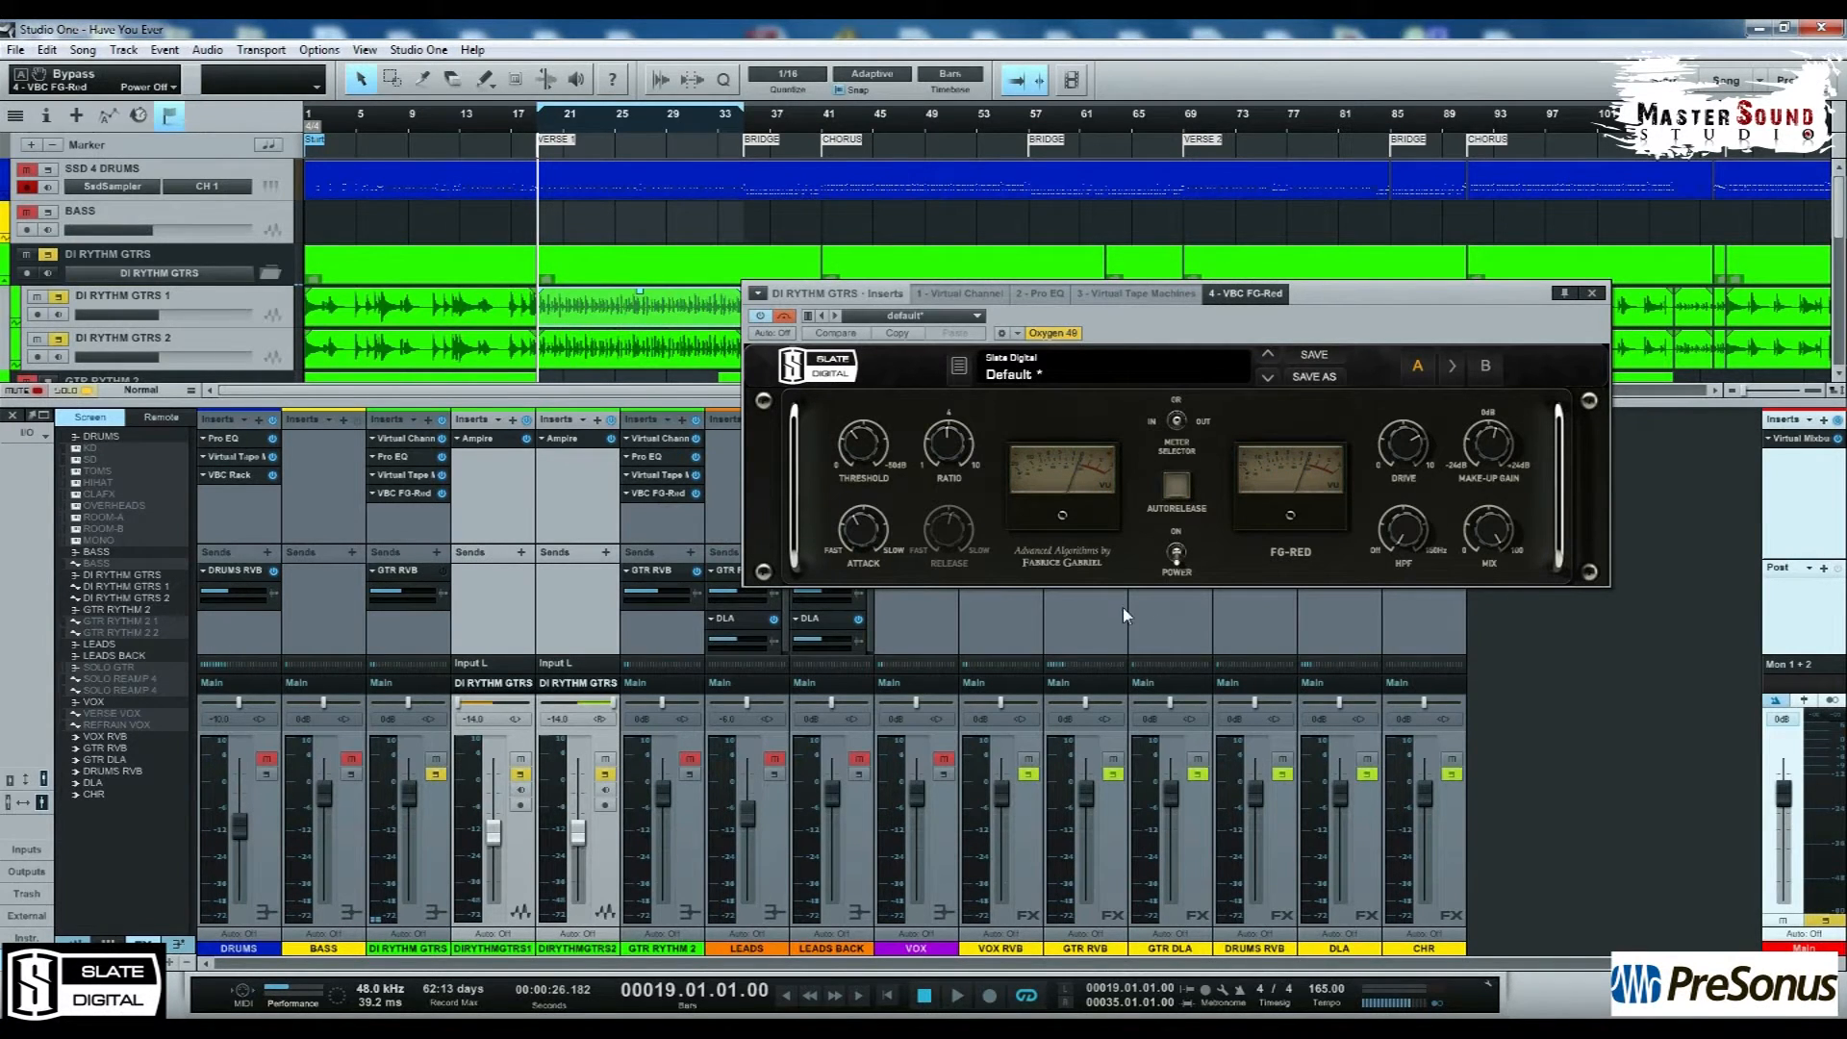
key("space")
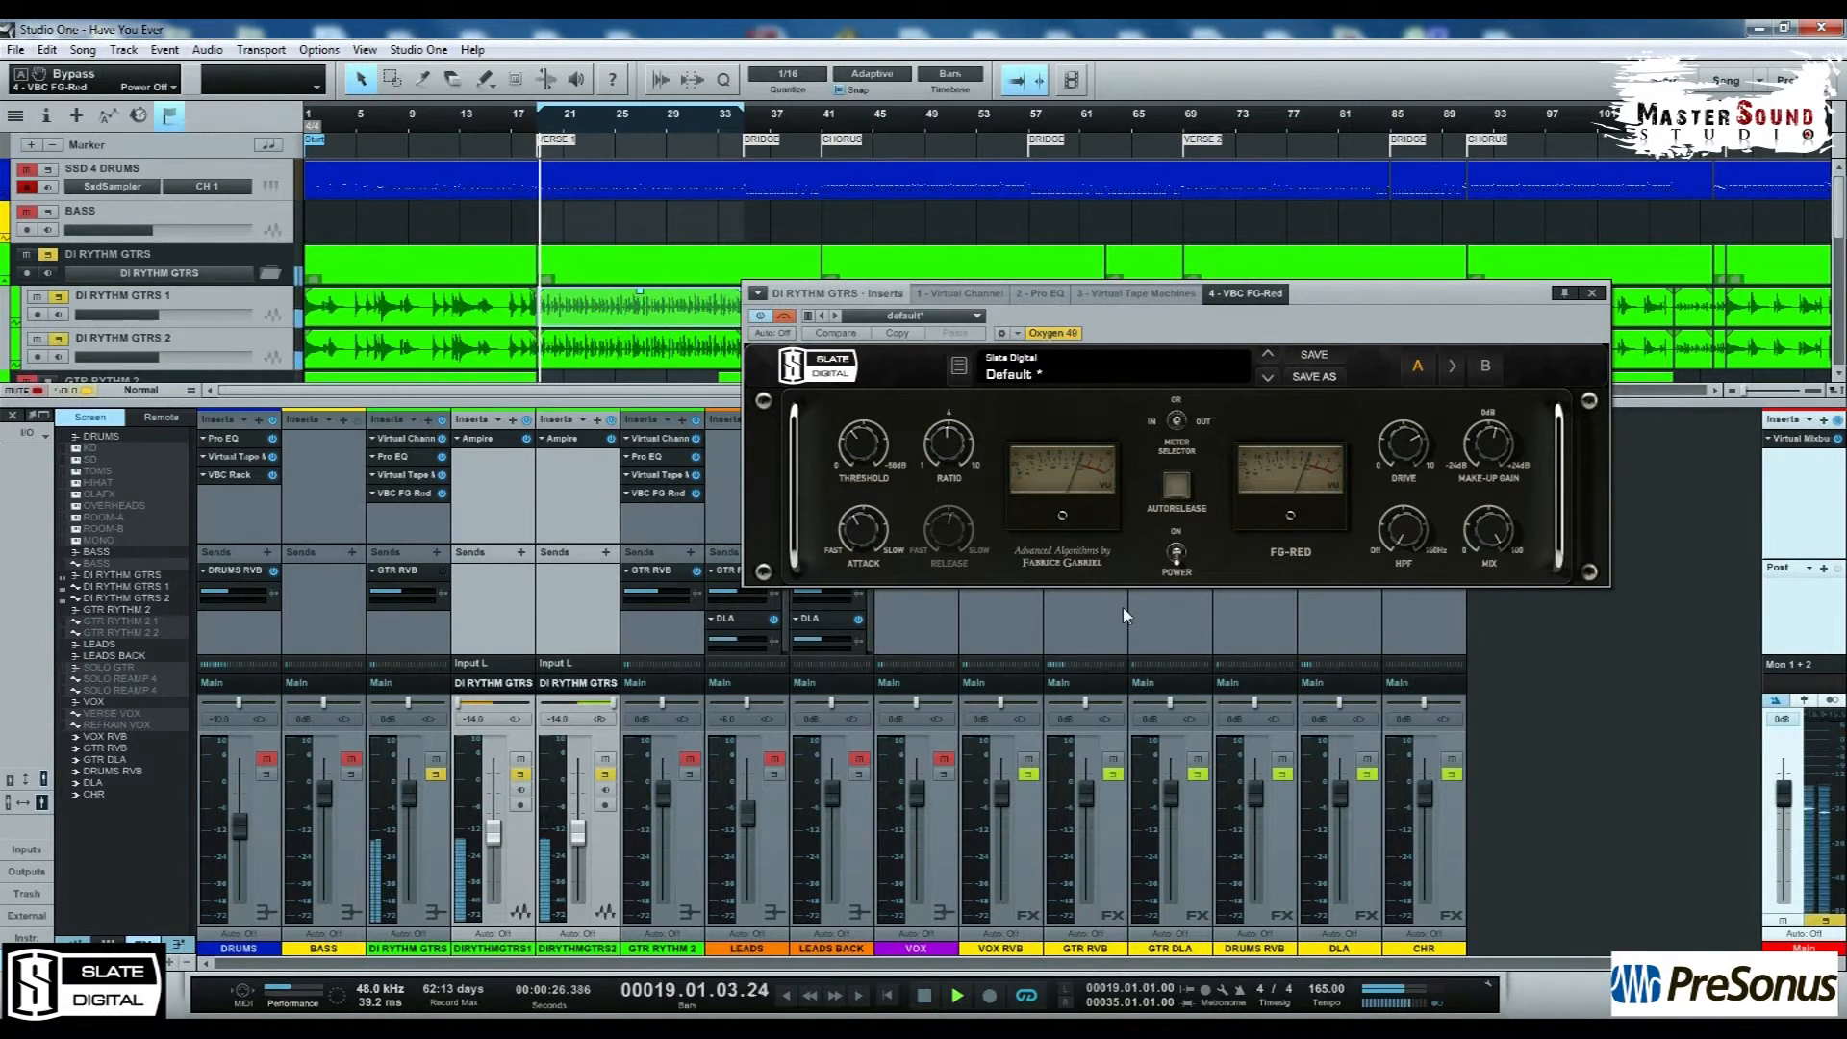
left_click(1176, 560)
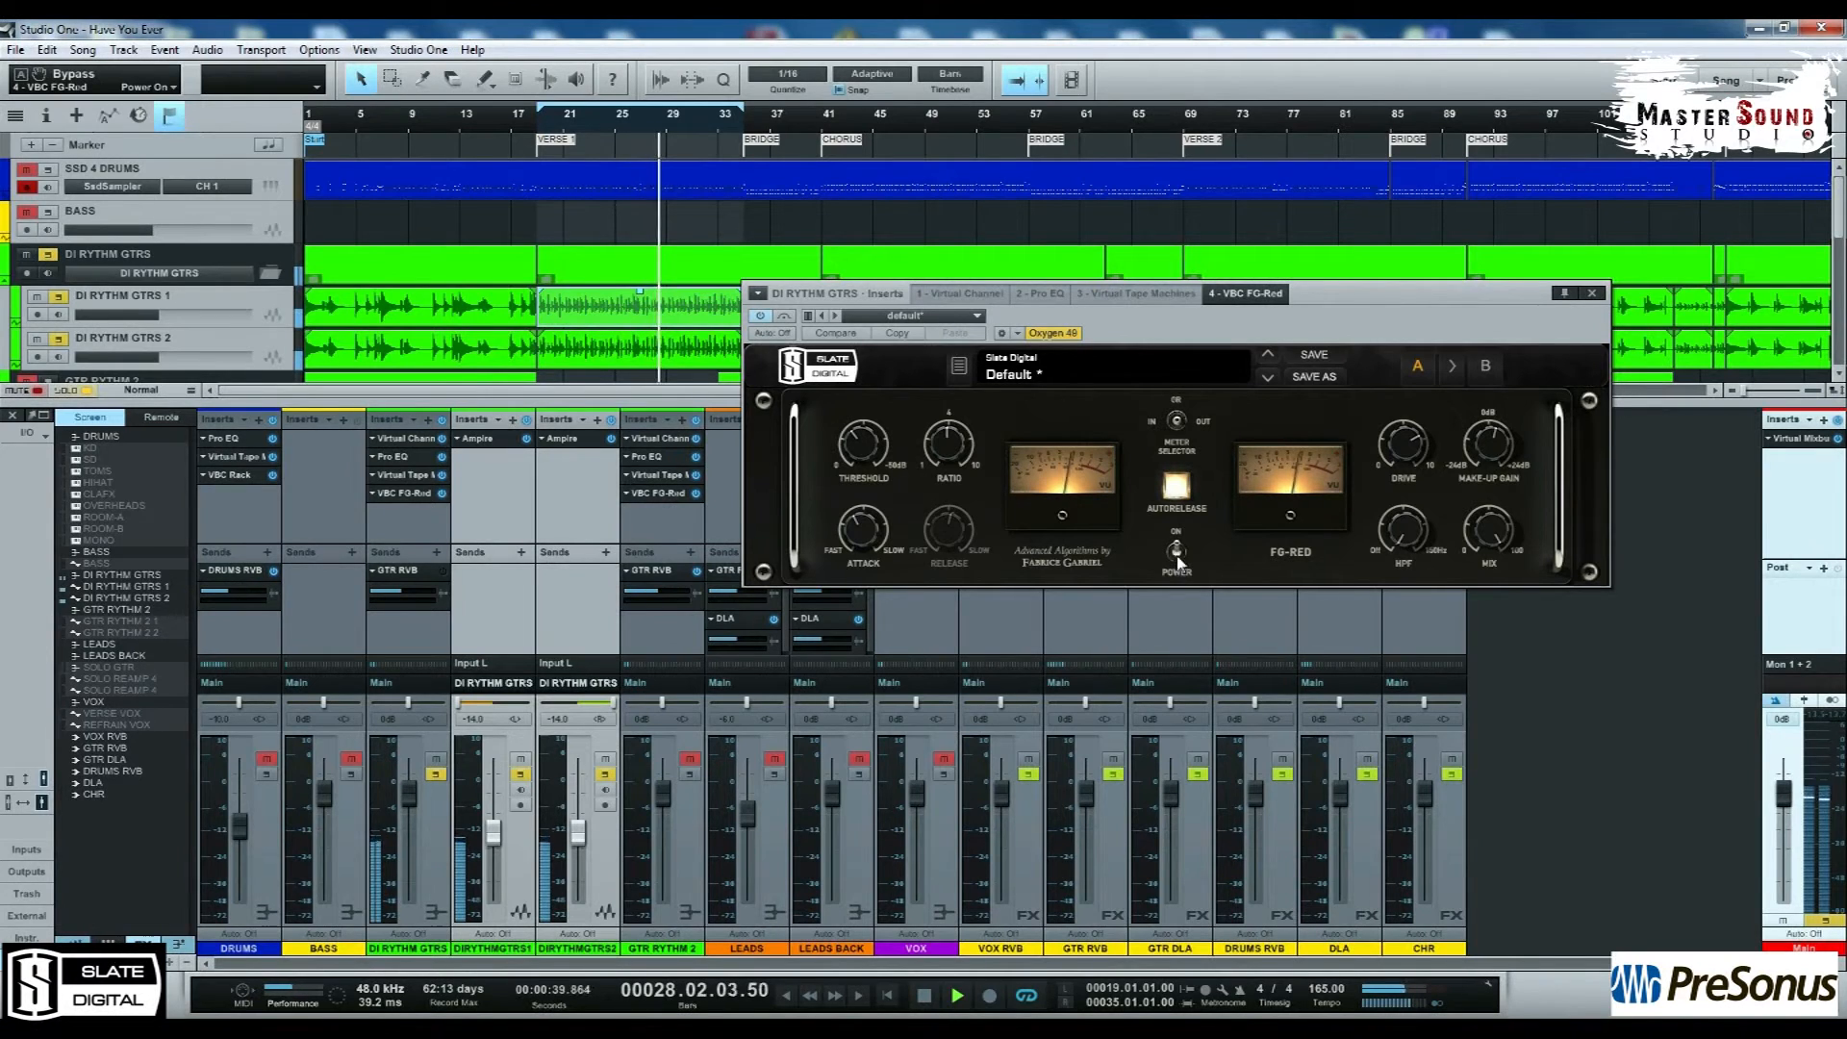
Step: Try FG-Red Threshold settings of -19.6 dB, -18.5 dB and -19.0 dB while the guitars play
mouse_move(872, 452)
left_click_drag(872, 452, 877, 443)
mouse_move(880, 448)
left_mouse_down()
mouse_move(860, 484)
mouse_move(868, 444)
left_mouse_up()
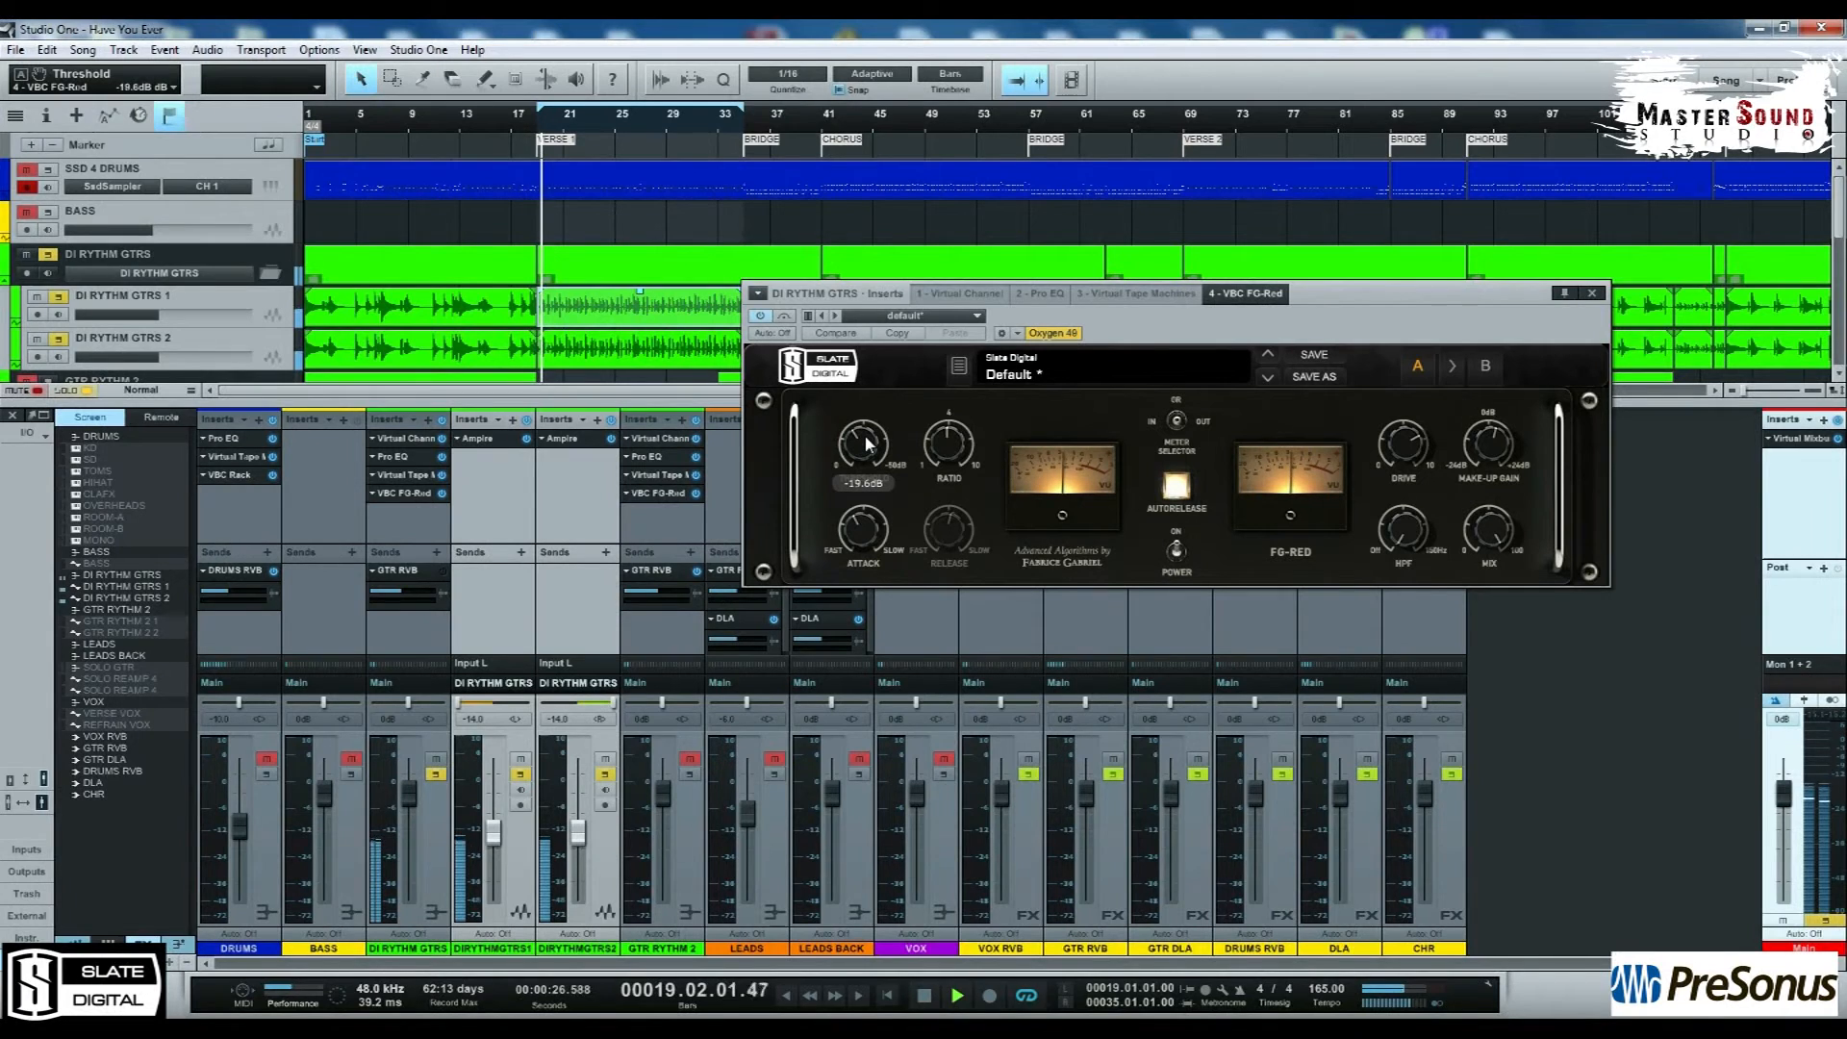
left_click_drag(868, 444, 863, 463)
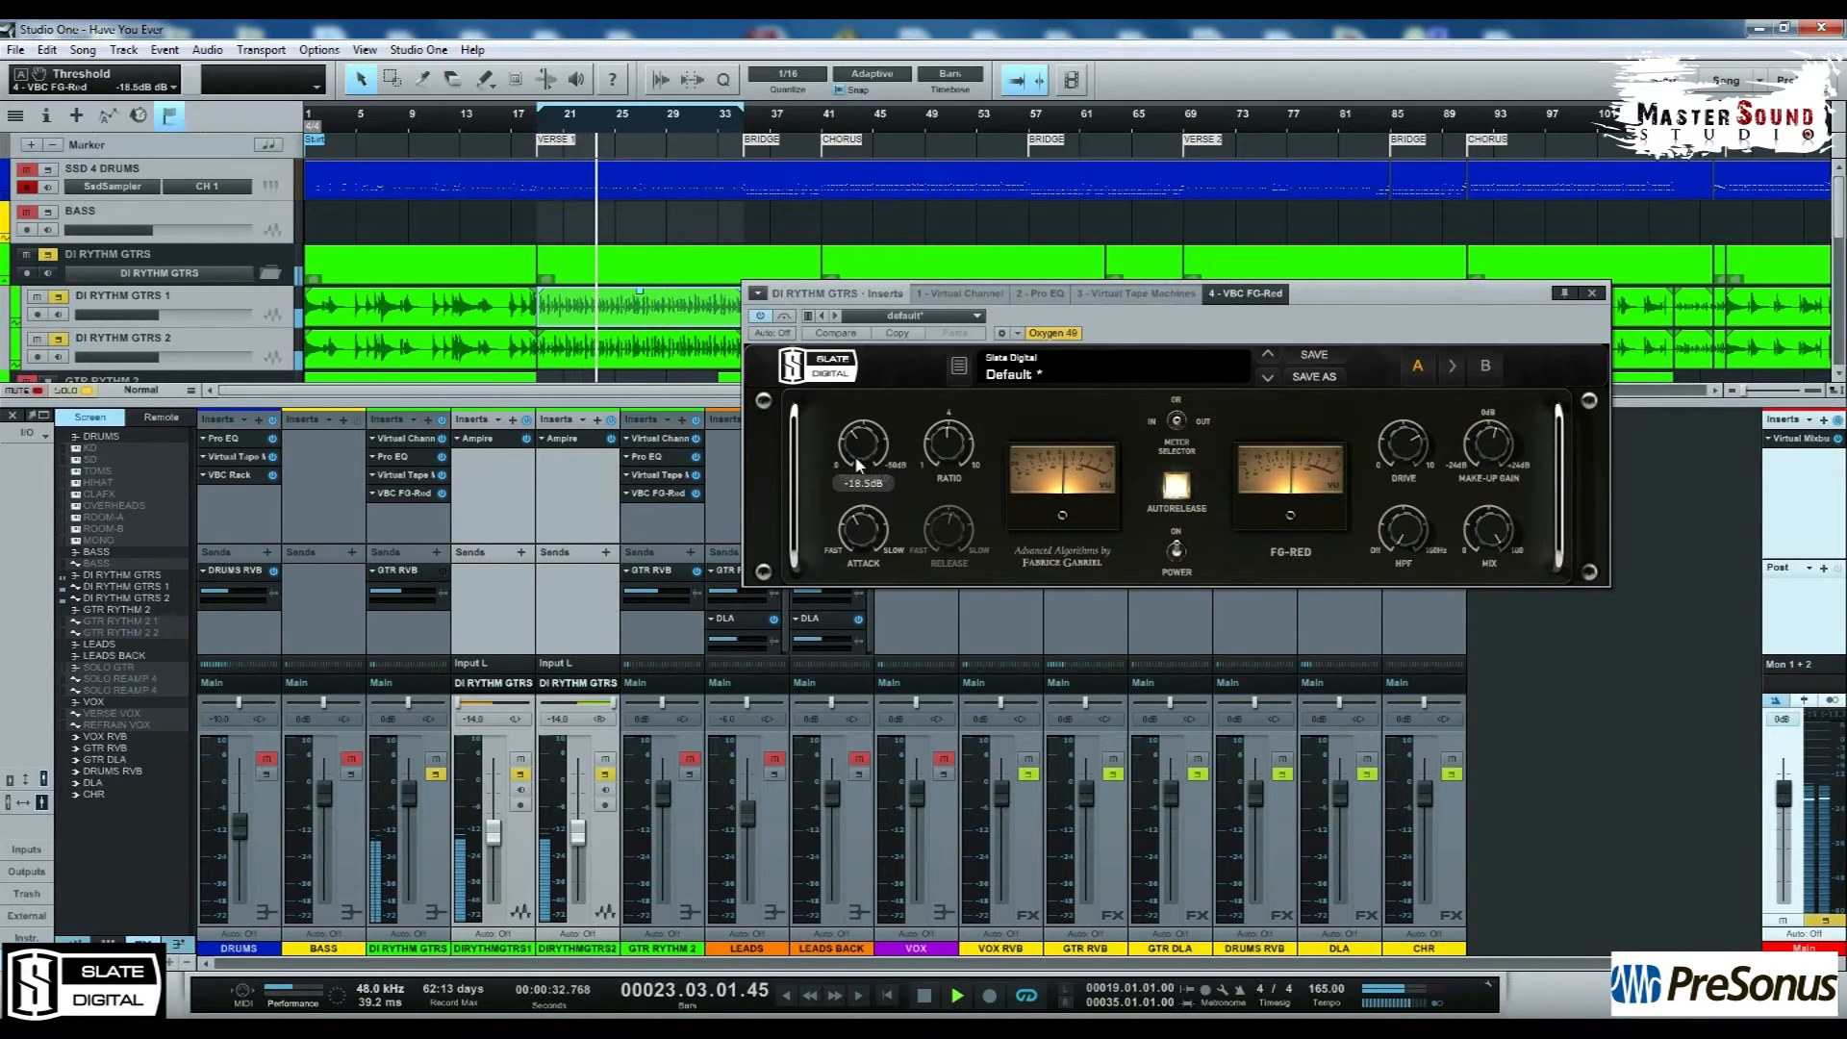
left_click_drag(856, 456, 851, 428)
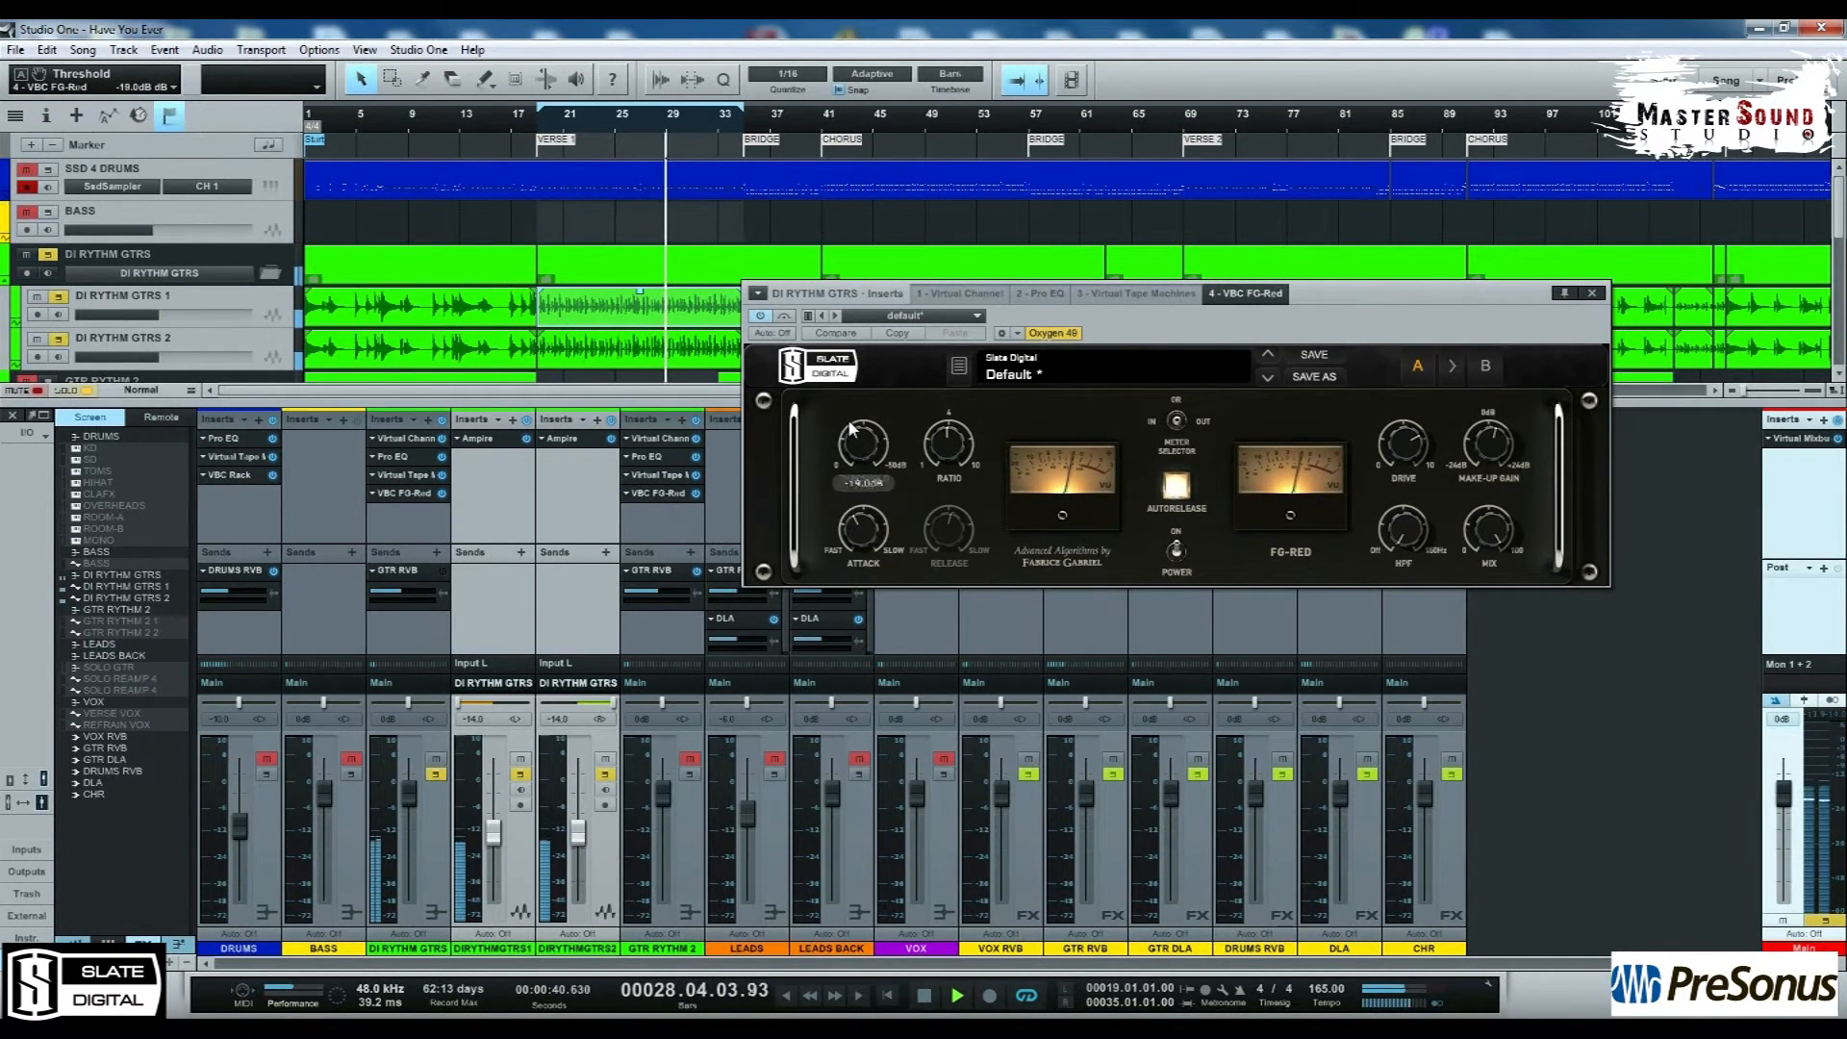
Step: Compare the FG-Red powered off and on during playback, set its Threshold to -18.5 dB, and stop the song
left_click(1175, 550)
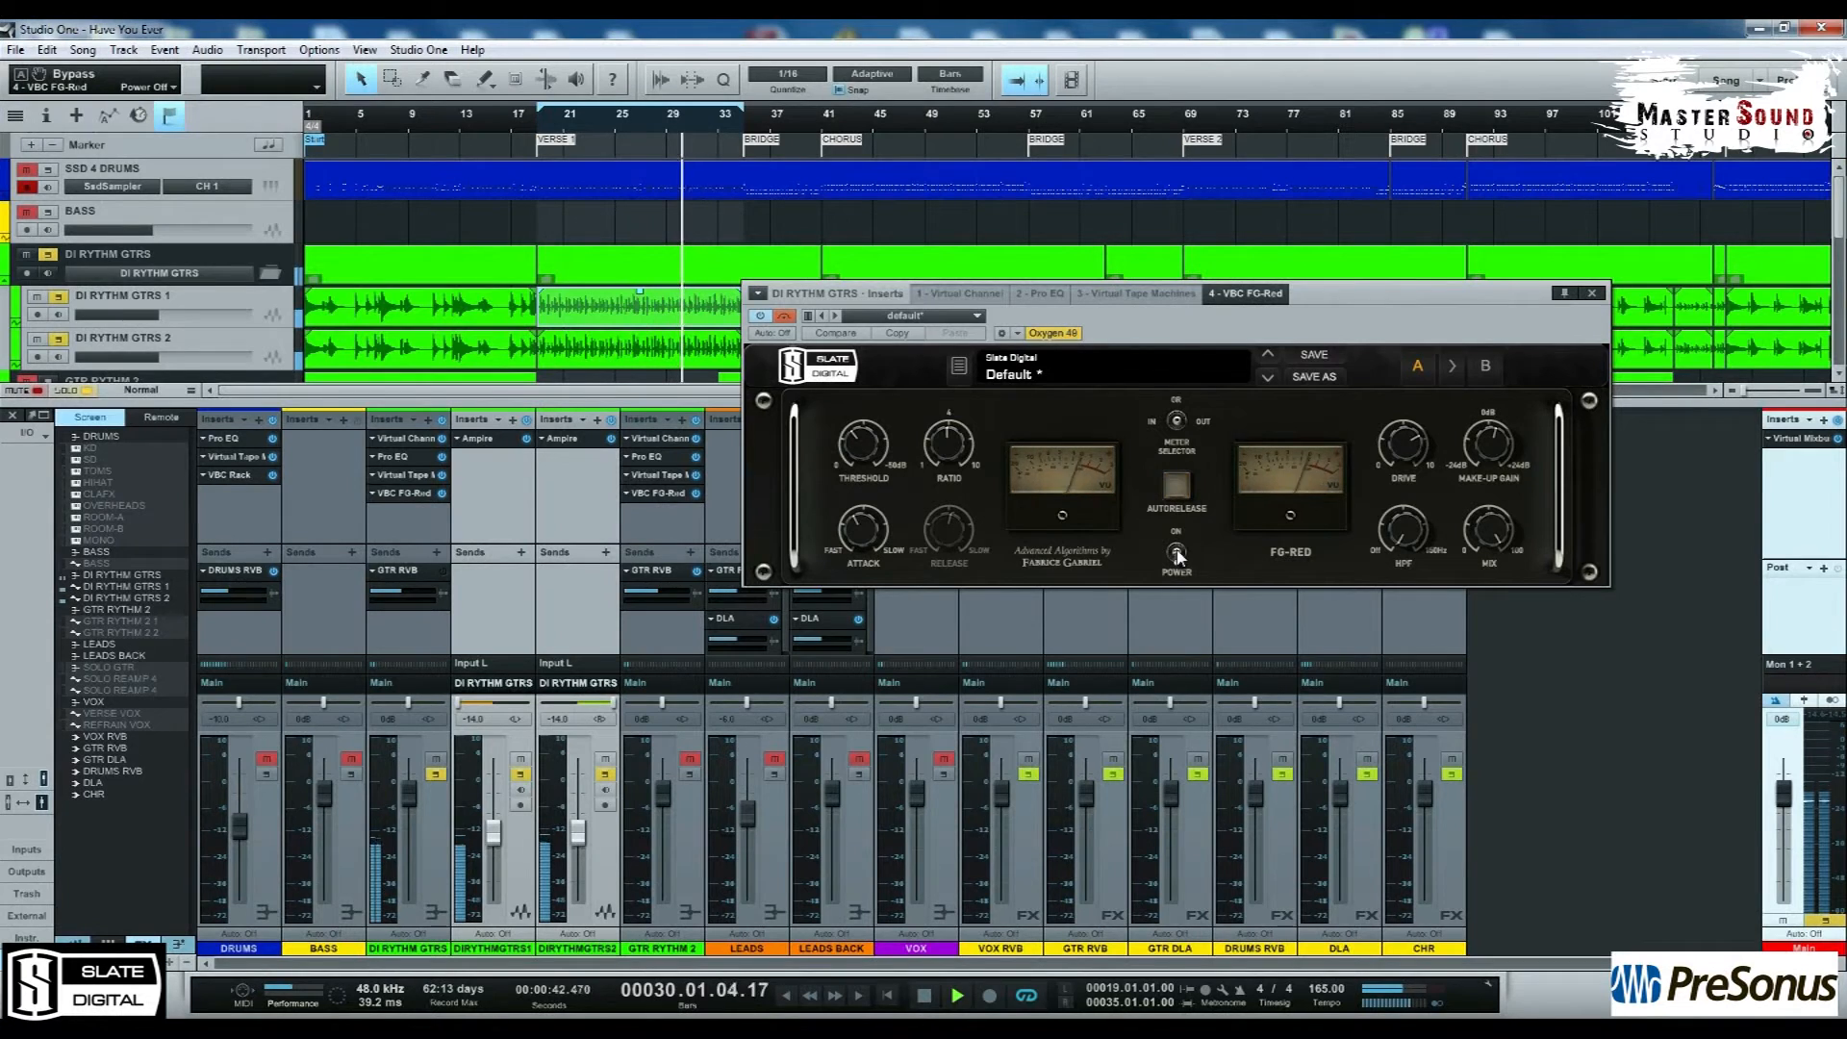
left_click(1176, 550)
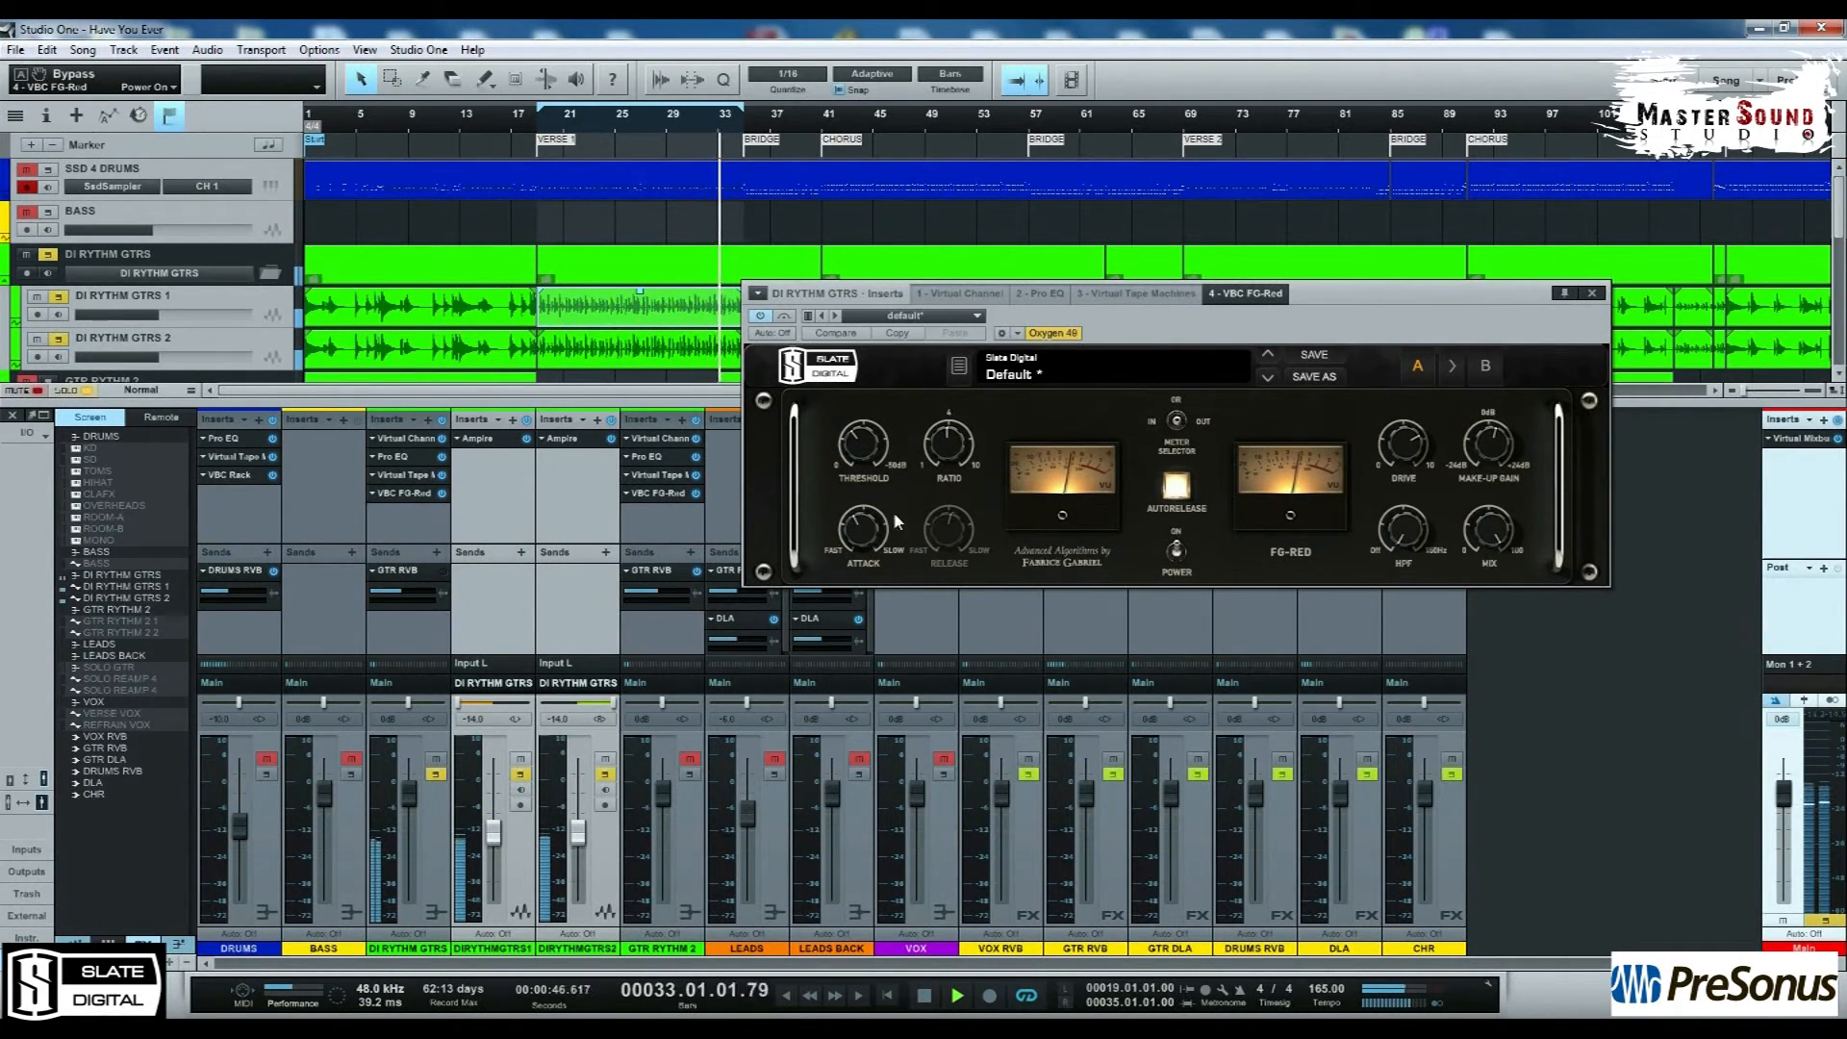
mouse_move(870, 447)
left_click_drag(870, 450, 870, 469)
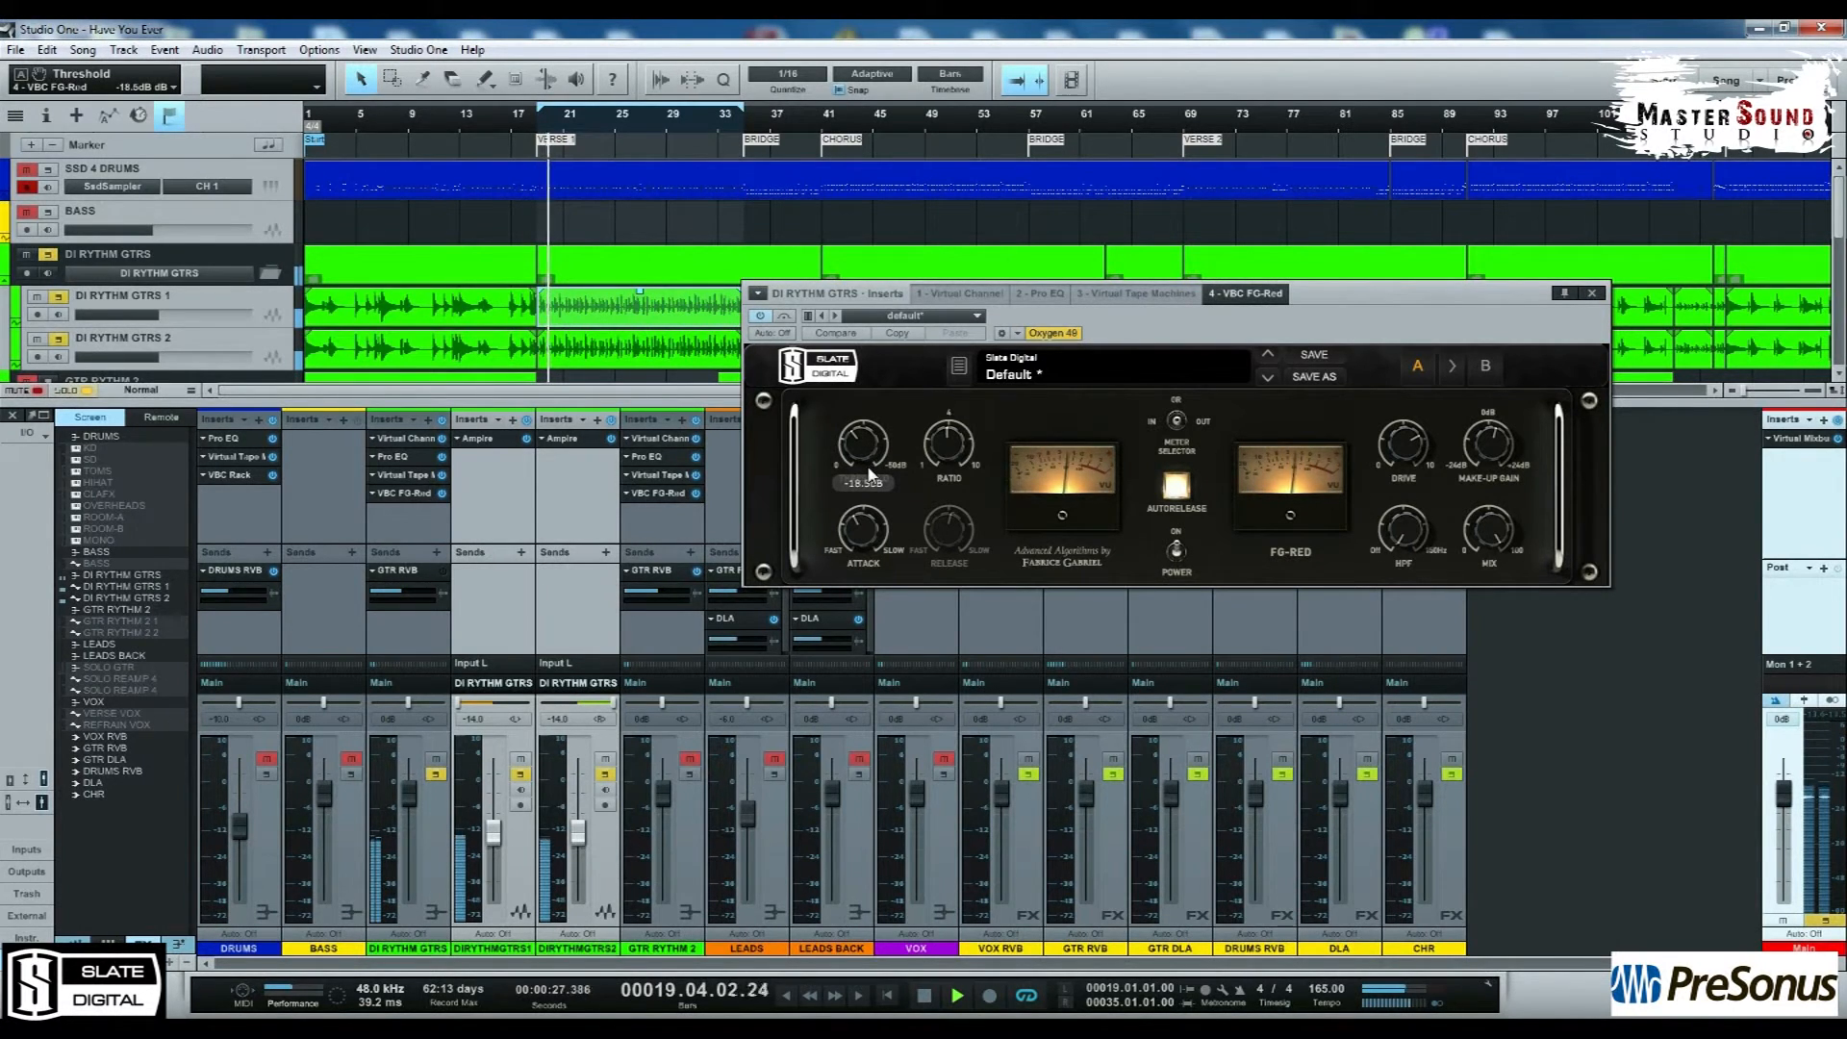
key("space")
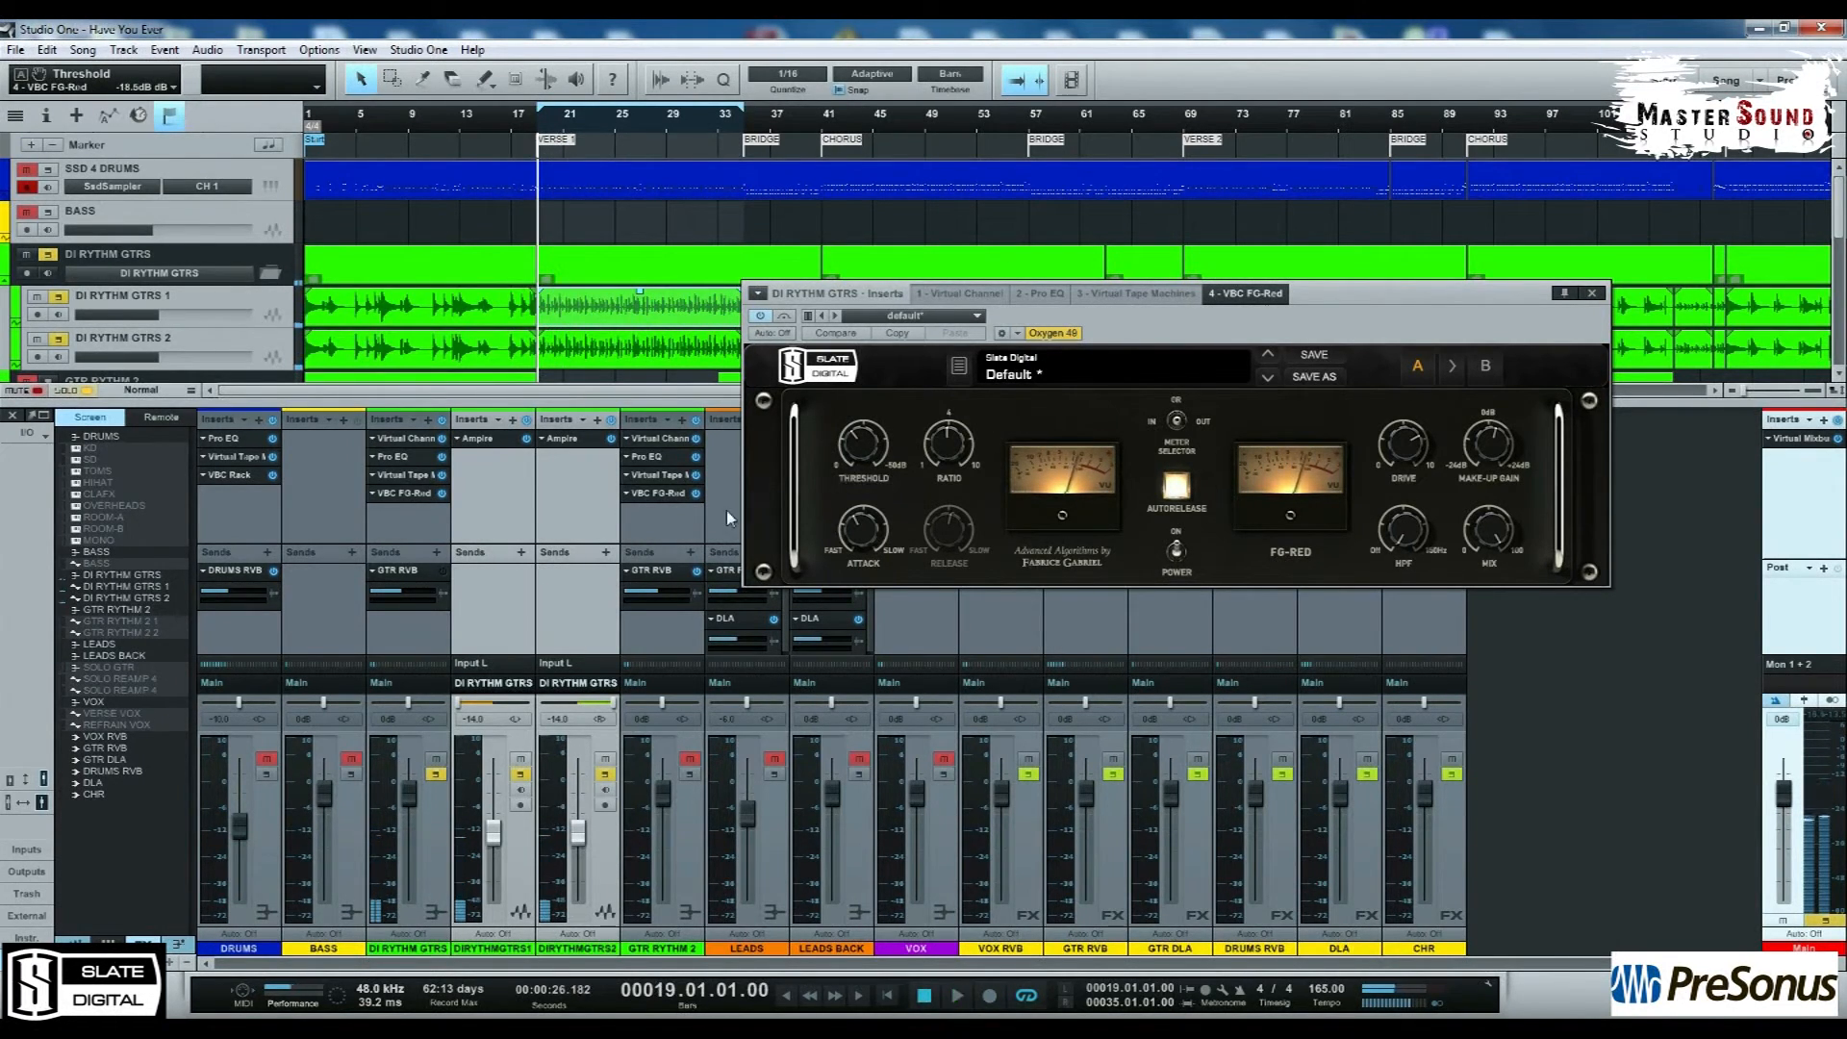
Step: Play Verse 1 and compare the guitars with all DI RYTHM GTRS bus inserts bypassed and active
mouse_move(853, 448)
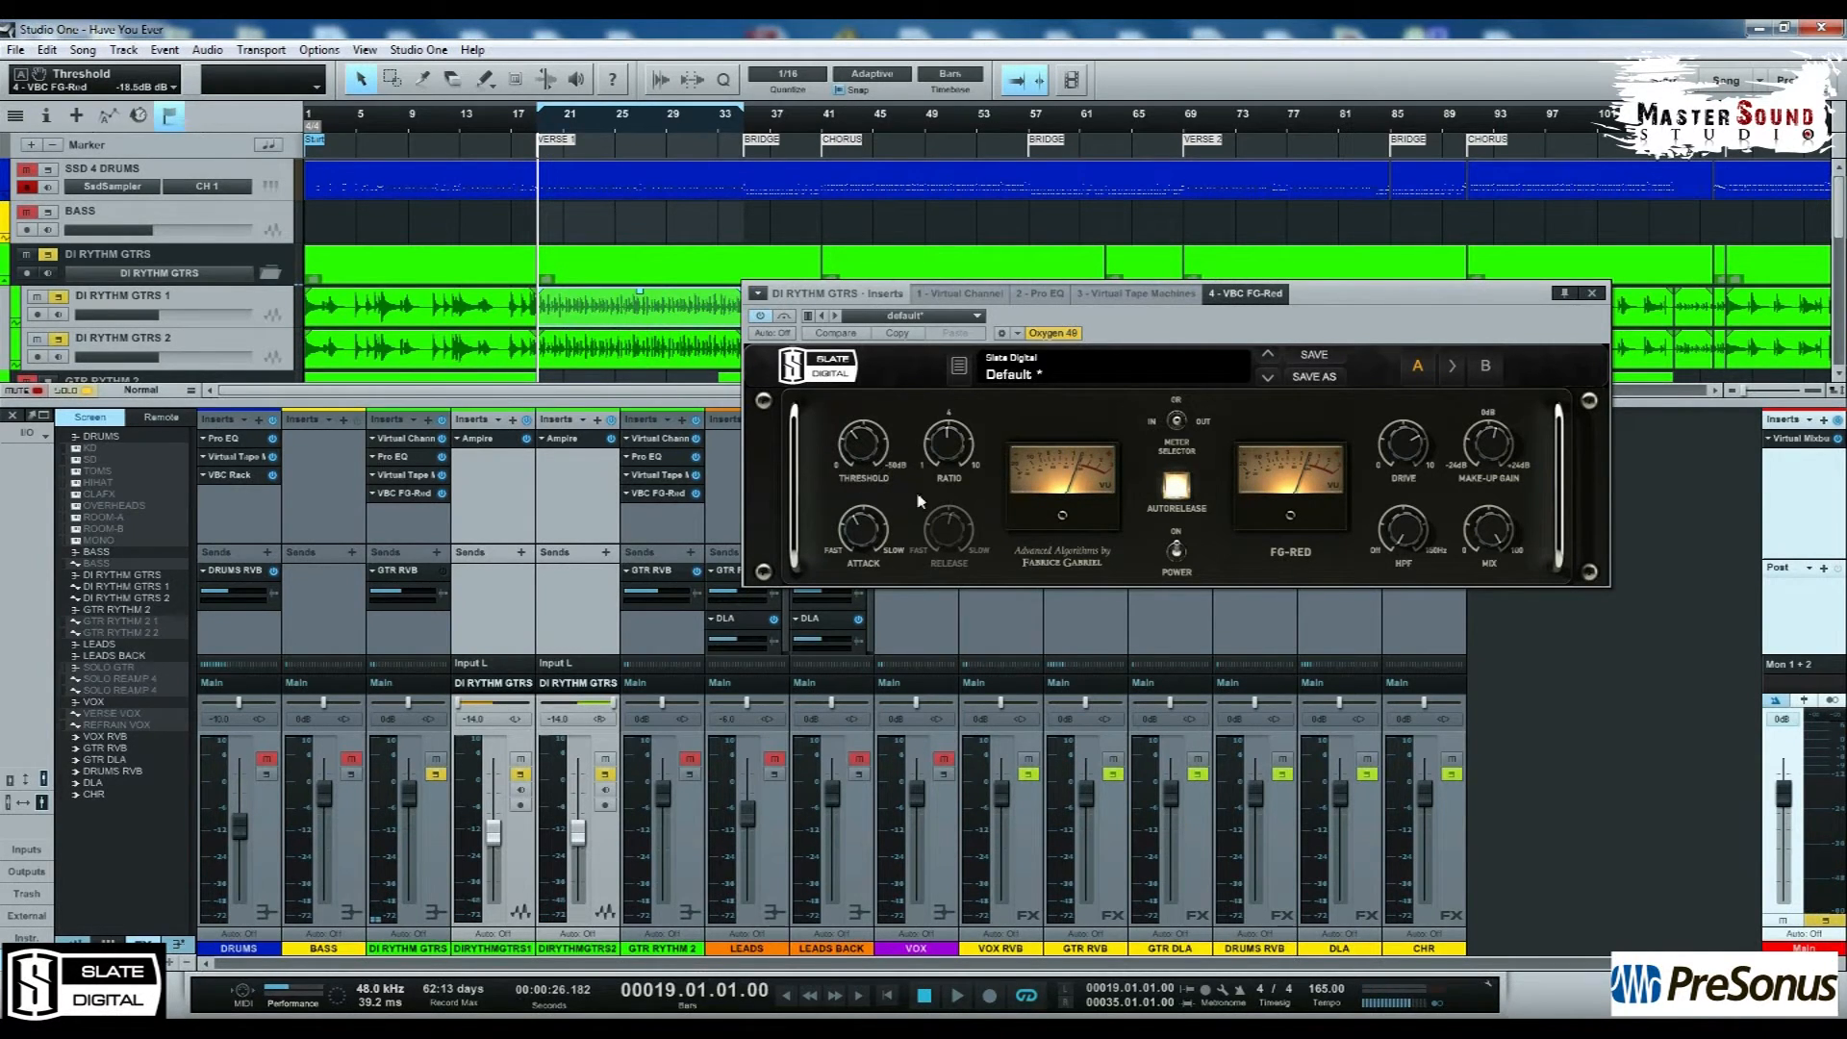
mouse_move(1401, 453)
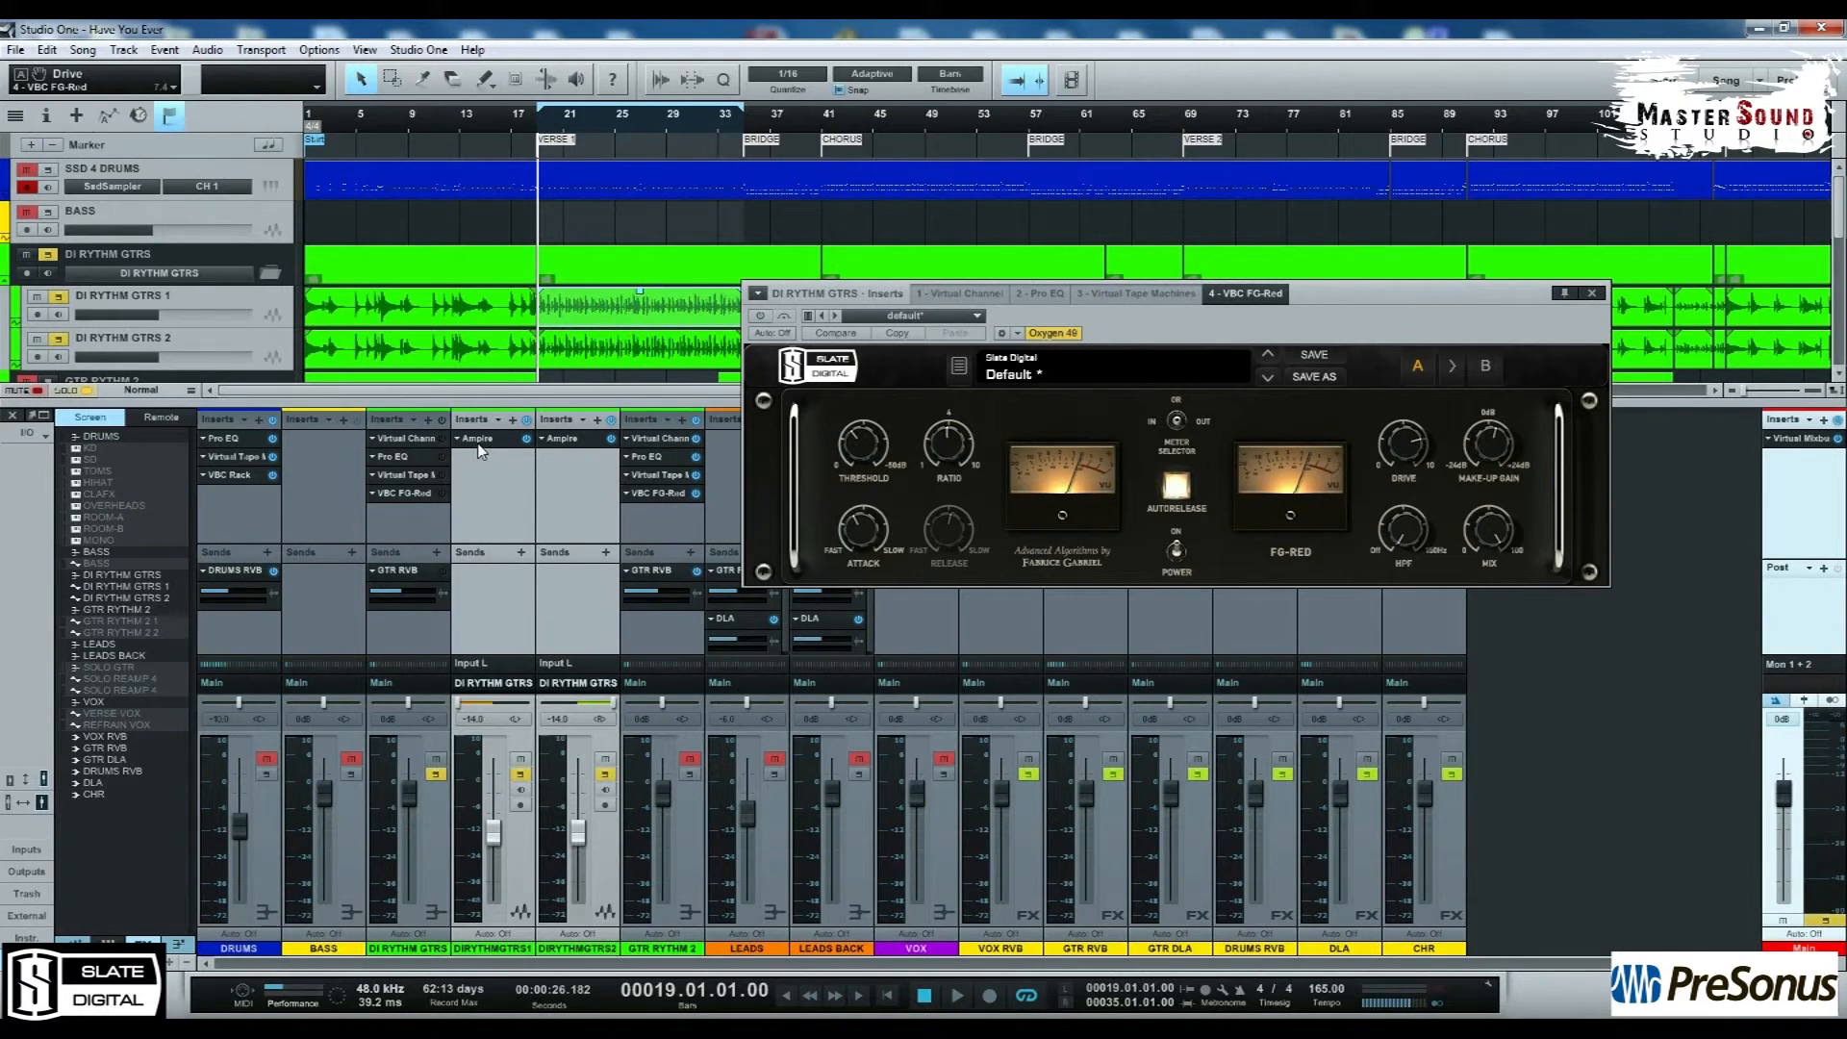
key("space")
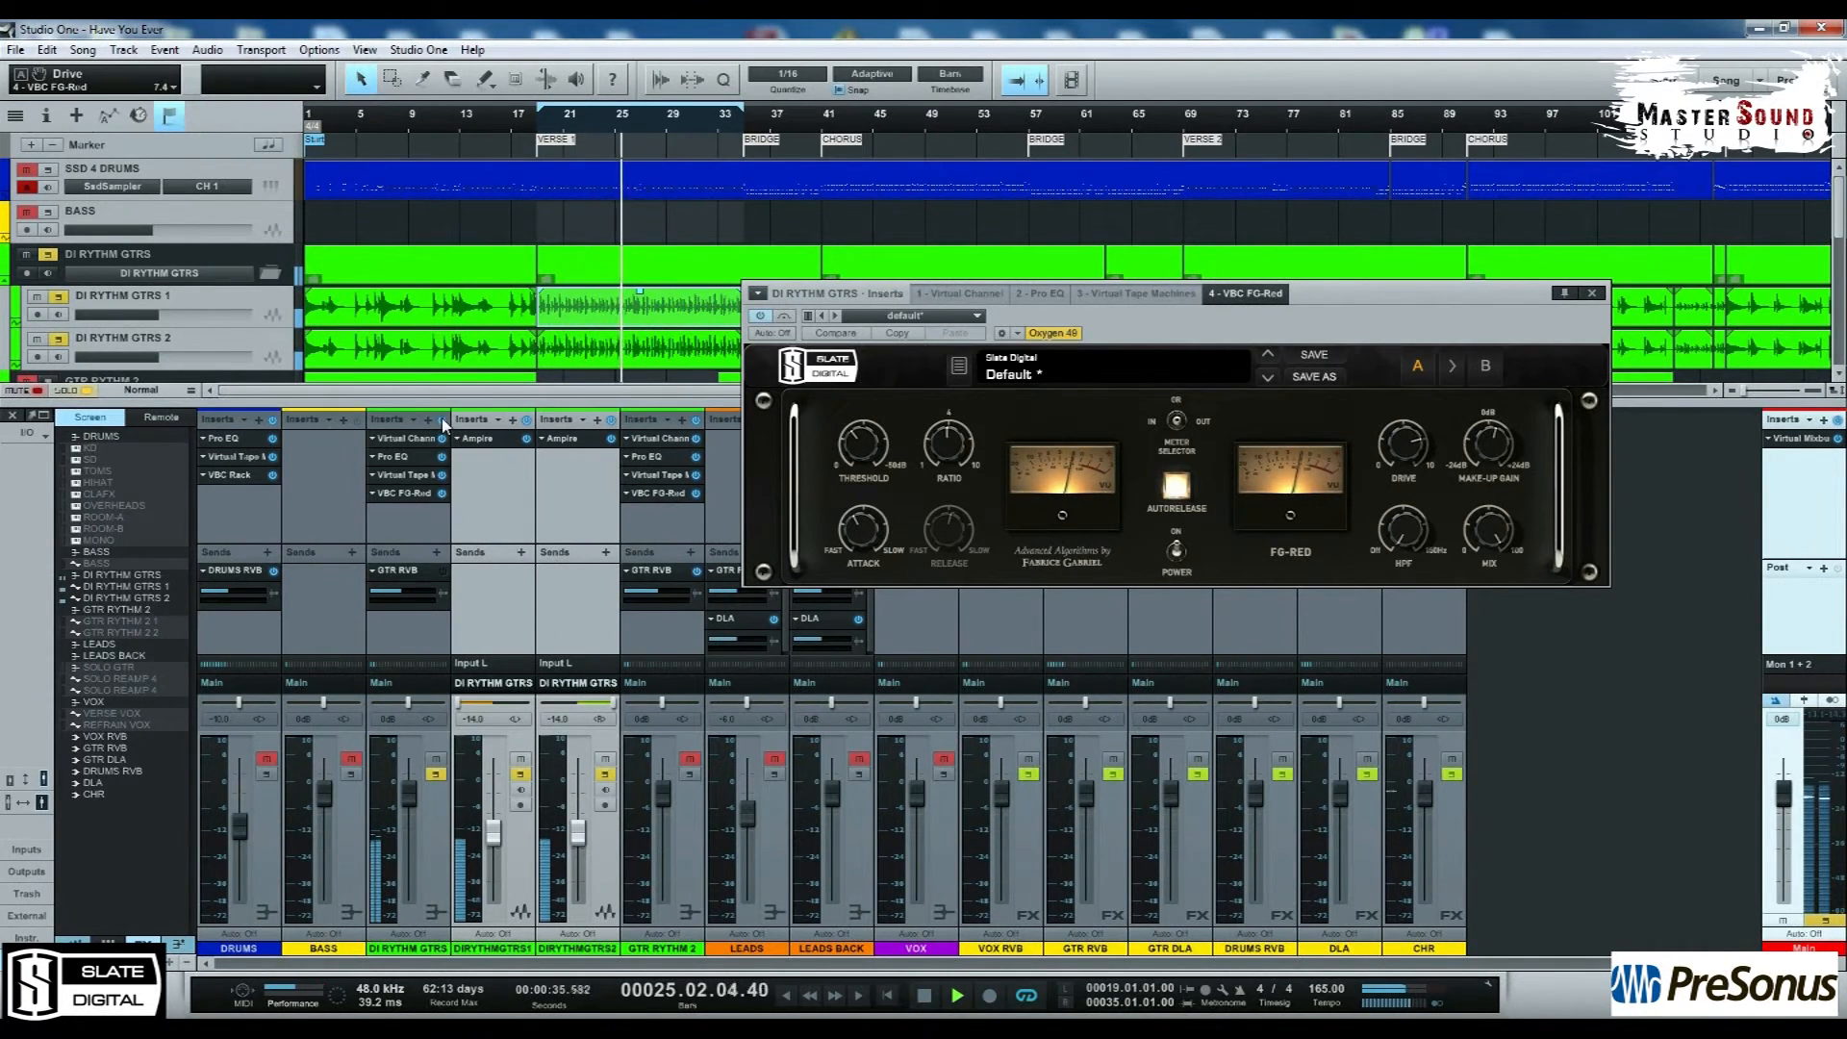
key("space")
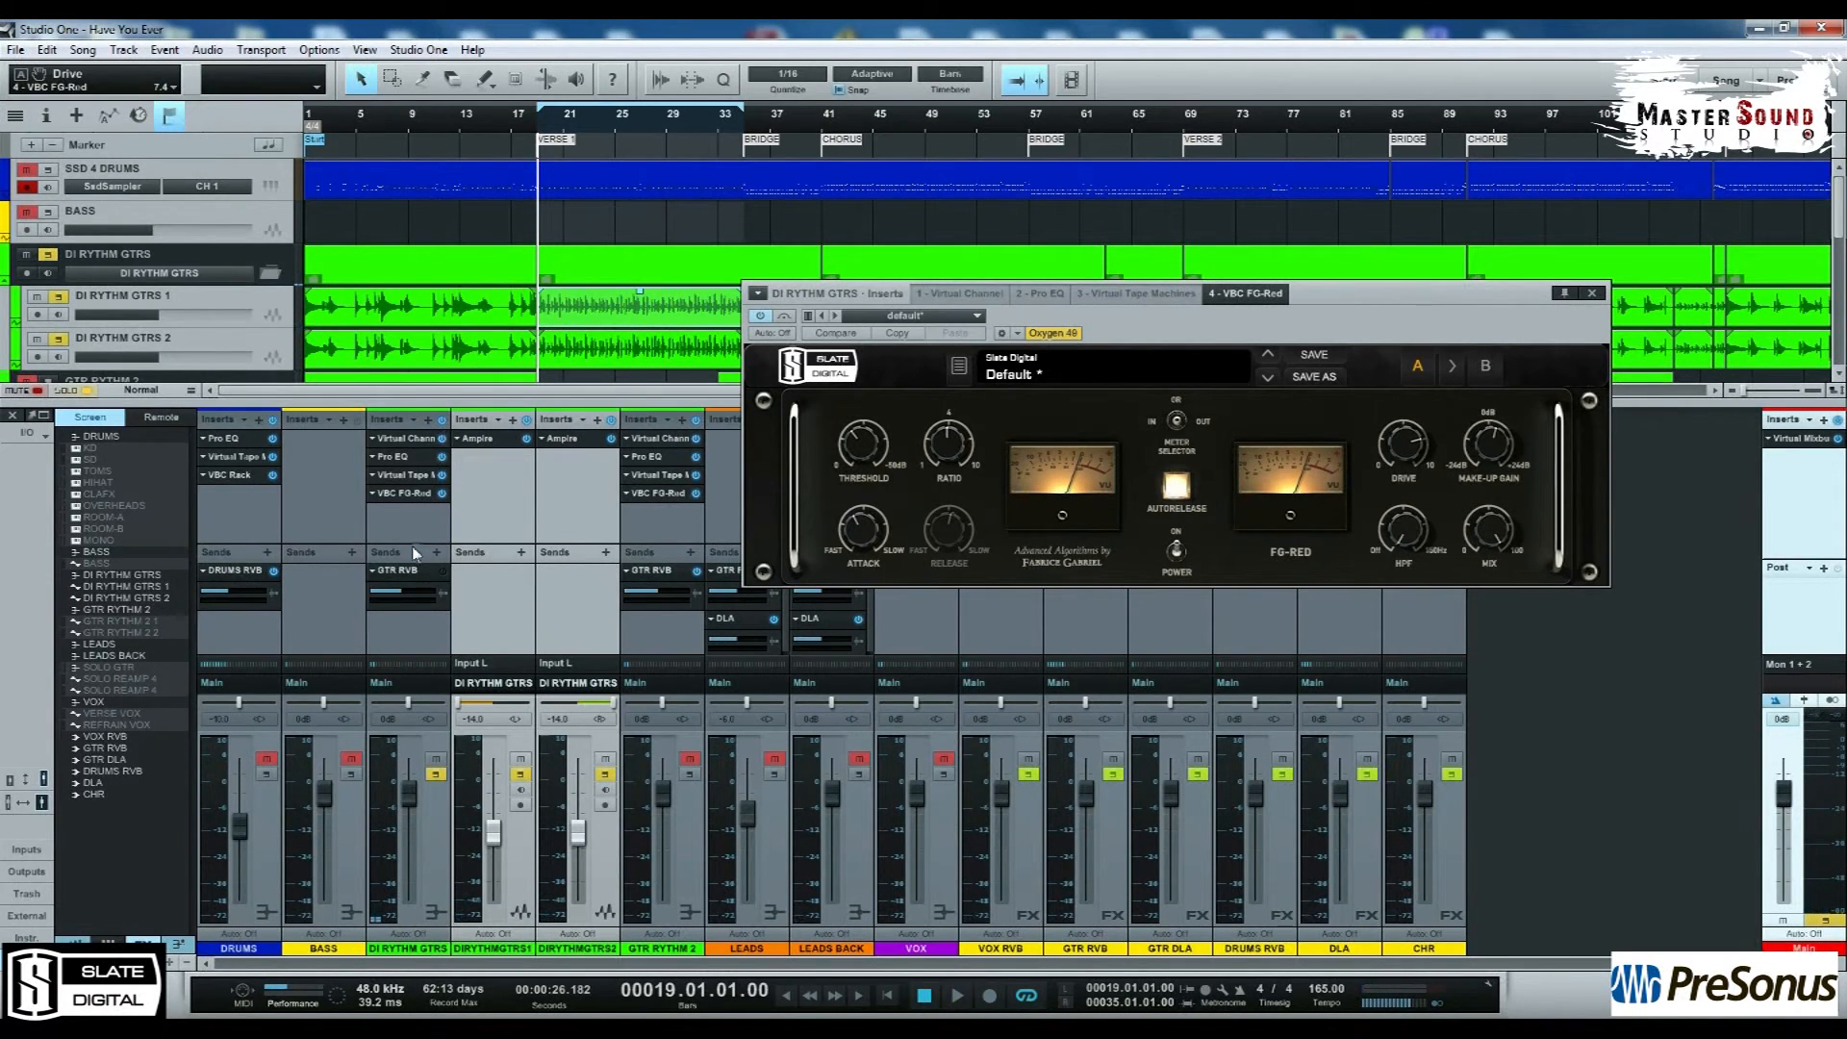
Step: Close the FG-Red window and open the Ampire editors of DI RYTHM GTRS 1 and 2 side by side
left_click(481, 438)
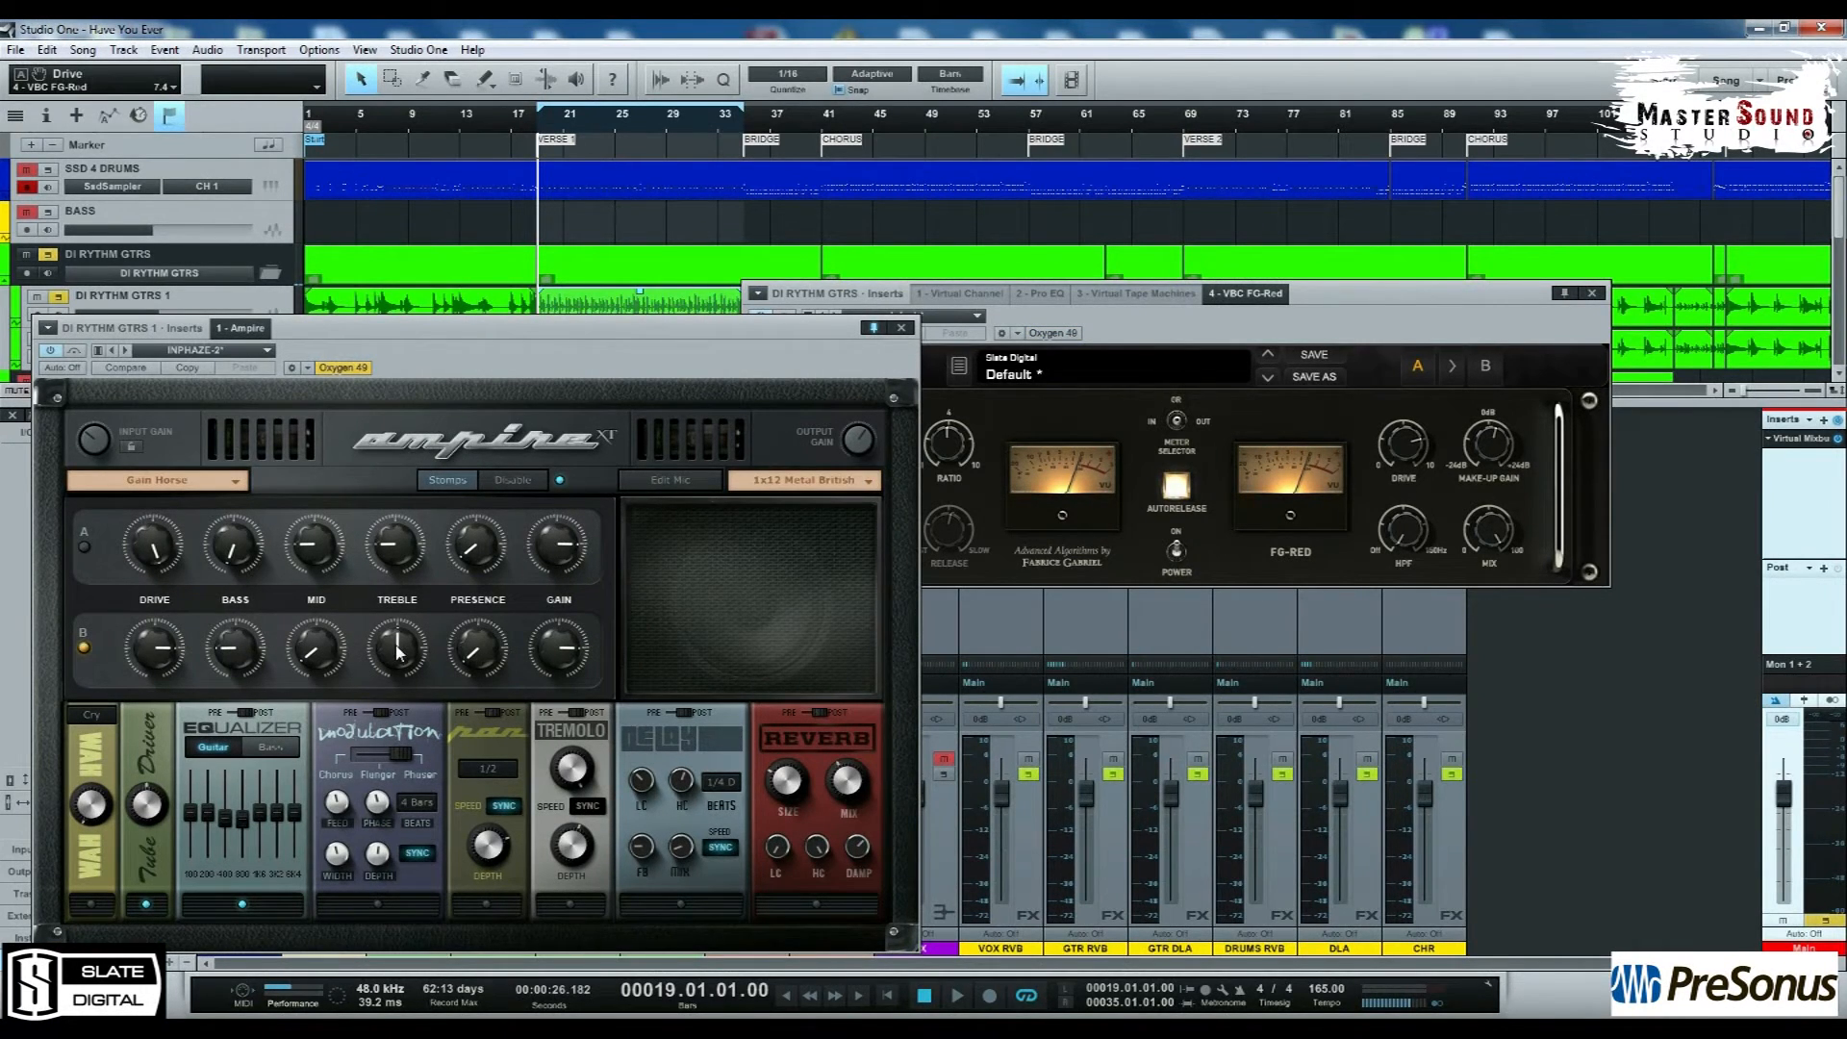
left_click(1592, 292)
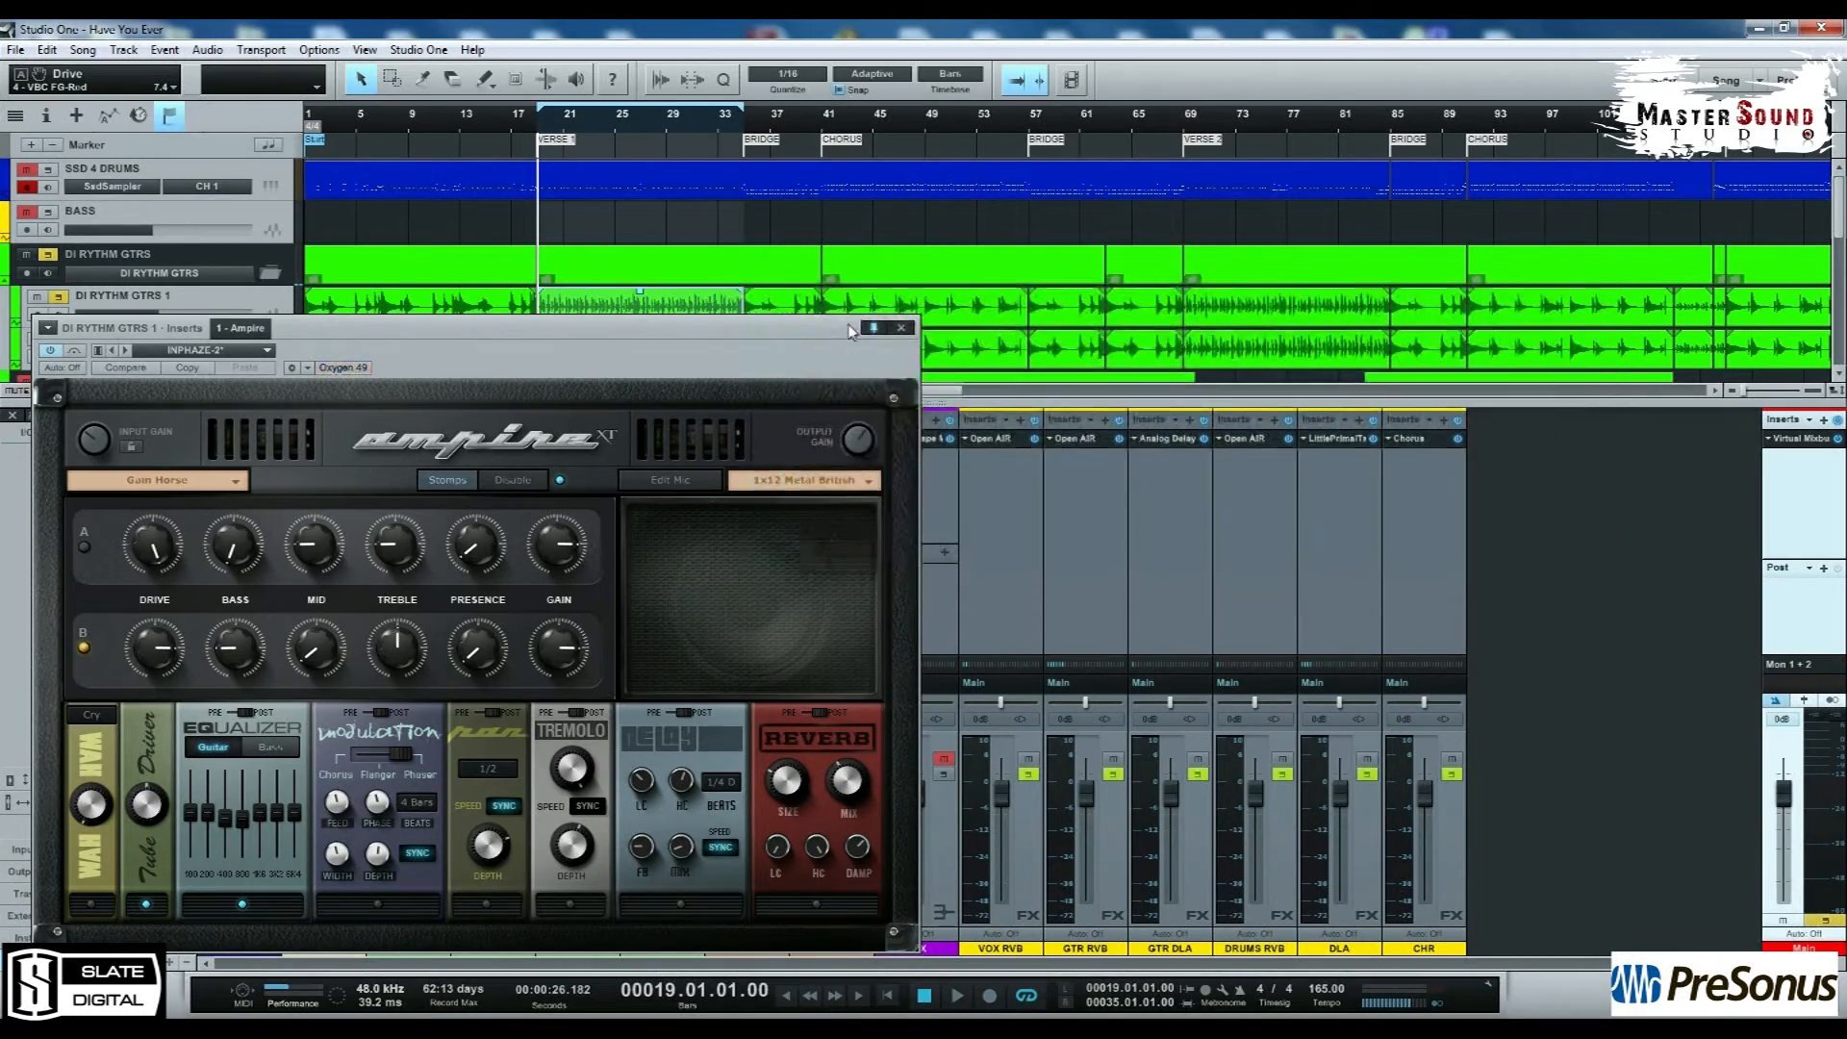
mouse_move(674, 328)
left_mouse_down()
mouse_move(592, 472)
mouse_move(716, 365)
mouse_move(701, 343)
left_mouse_up()
left_click(593, 444)
Step: Set channel B Treble to 4.0 in the DI RYTHM GTRS 1 Ampire, paste its settings into the DI RYTHM GTRS 2 Ampire, and start playback
left_click_drag(402, 656, 402, 670)
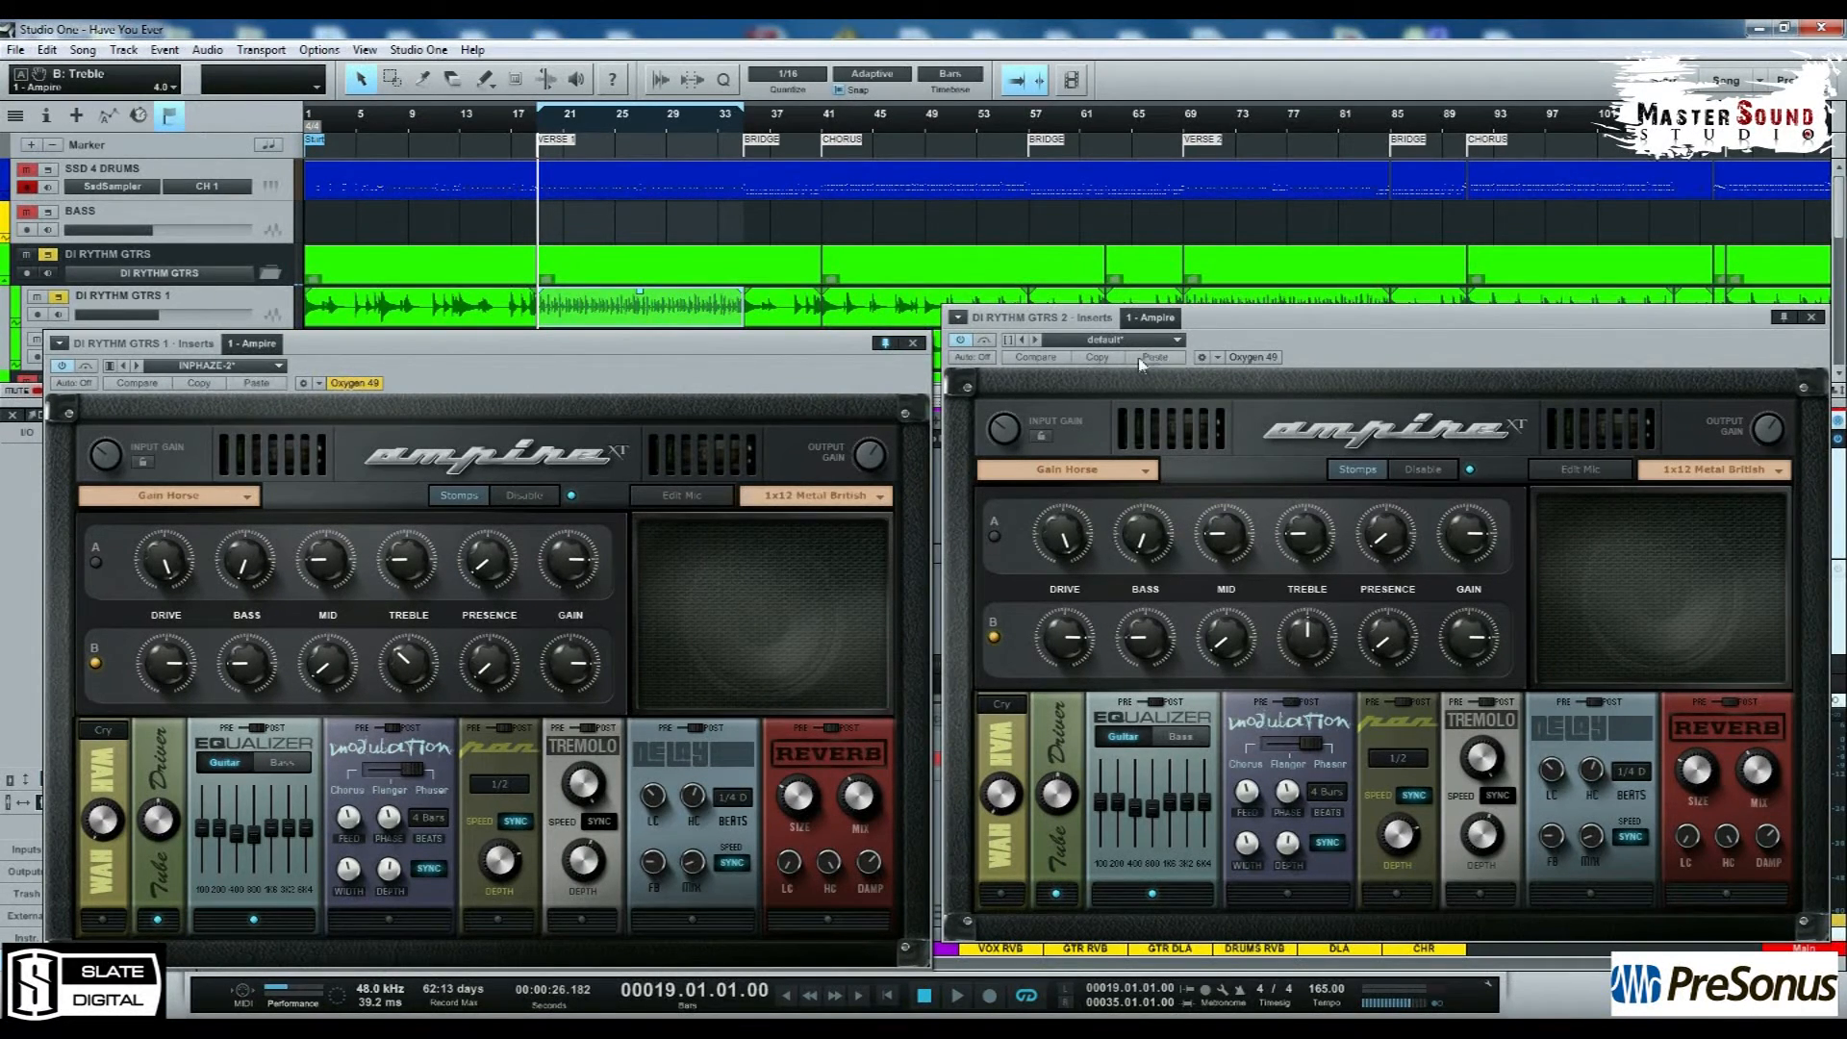
left_click(1151, 358)
key("space")
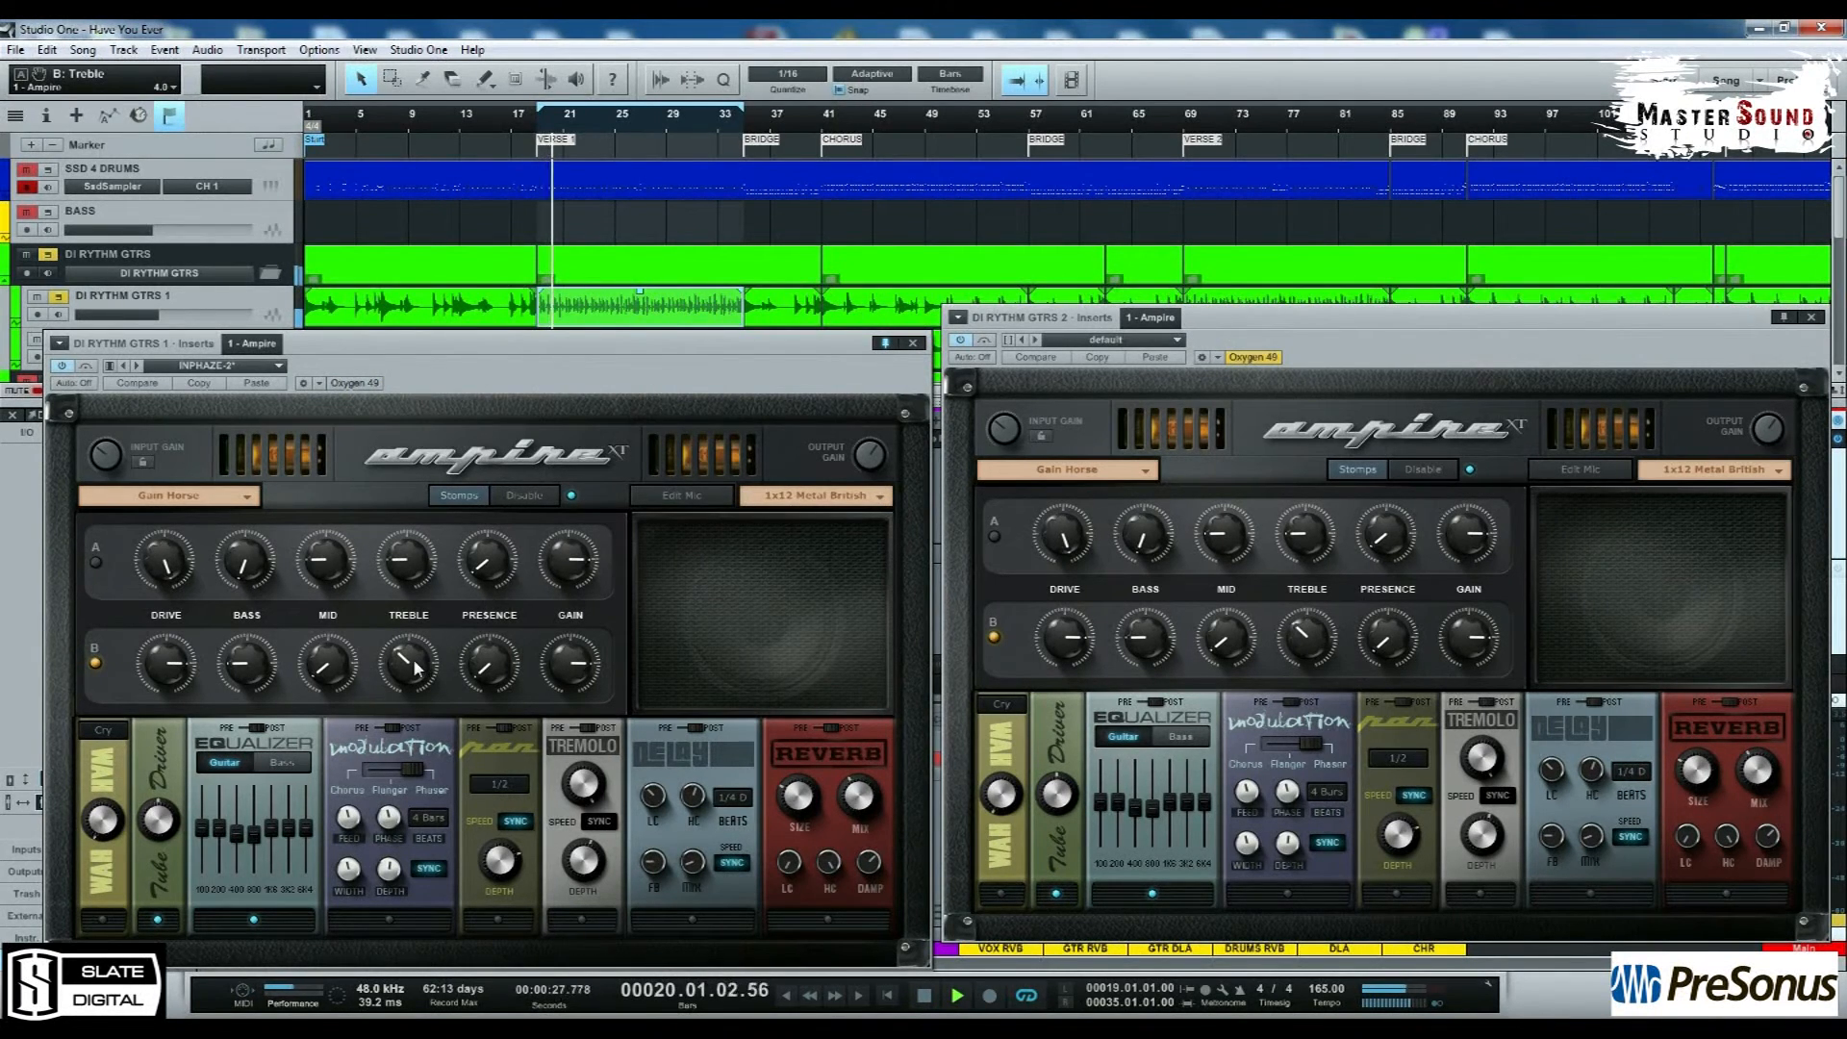
Step: Check the equalizer stomp, try a channel B Mid of 8.0 on both Ampires, and return both to 2.0
left_click(254, 920)
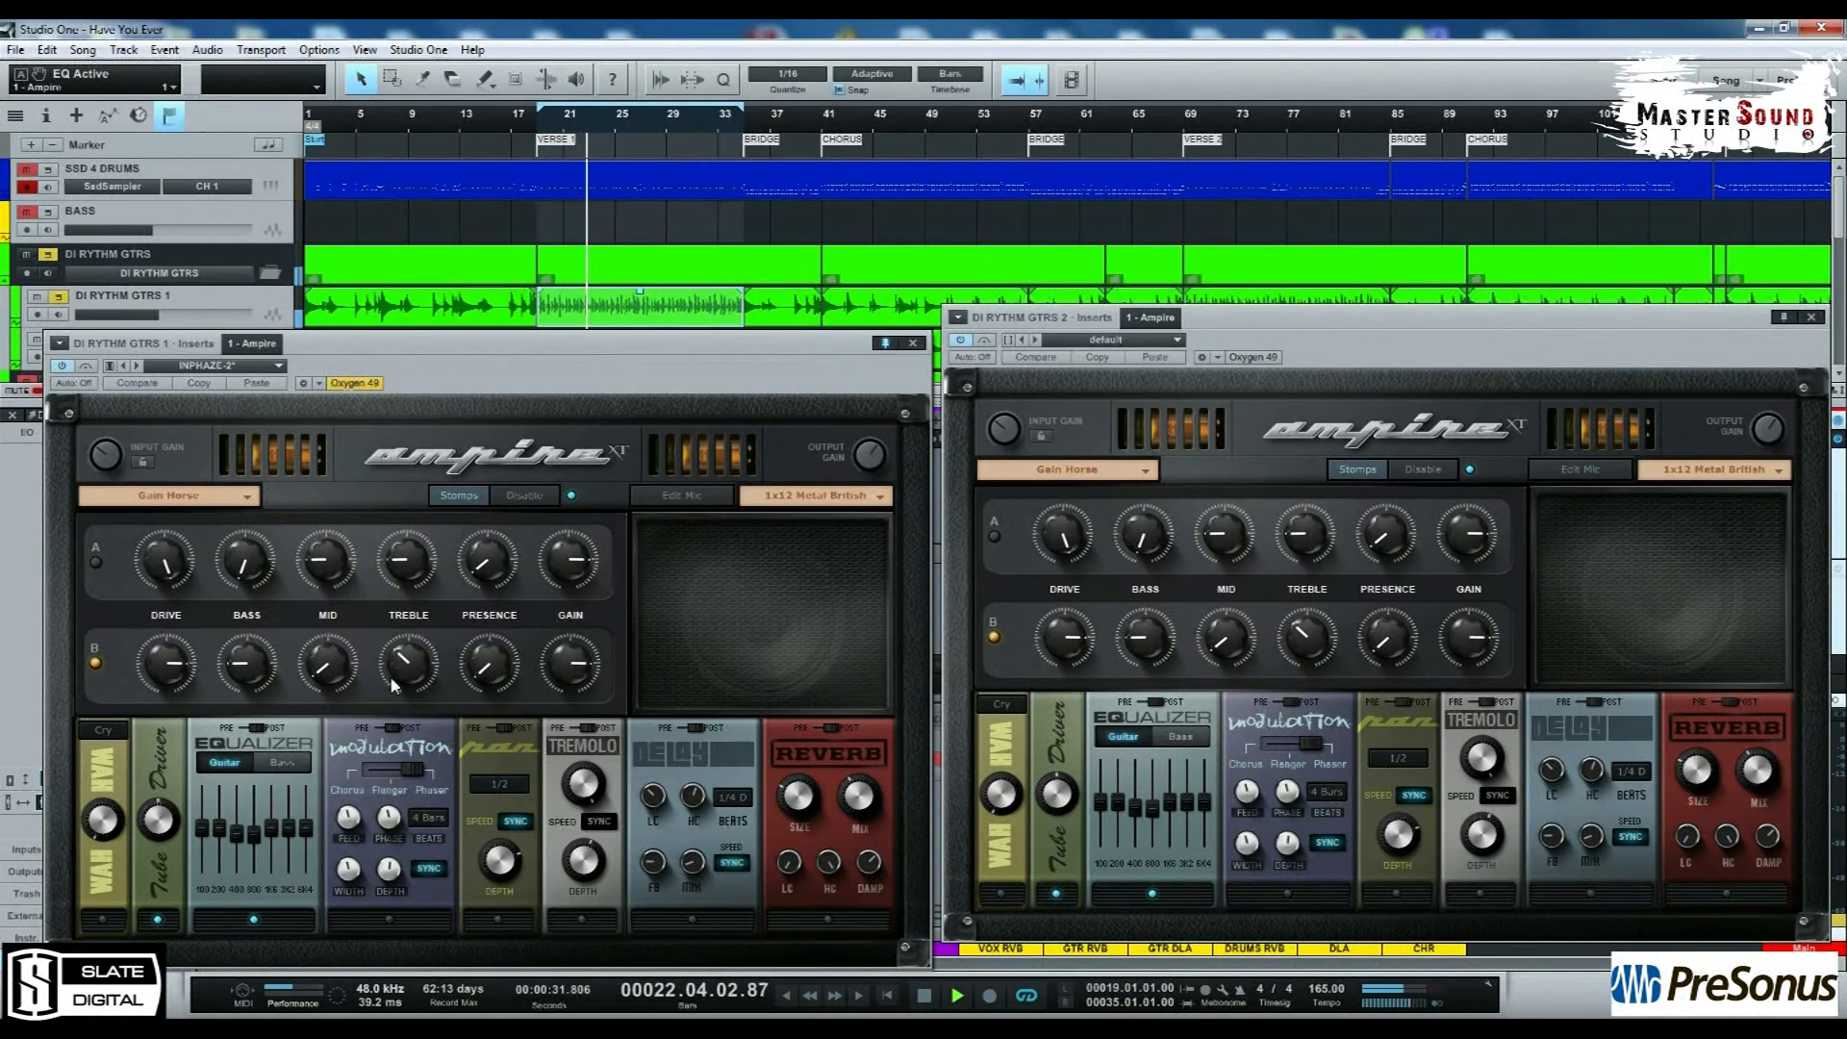
left_click_drag(340, 663, 339, 717)
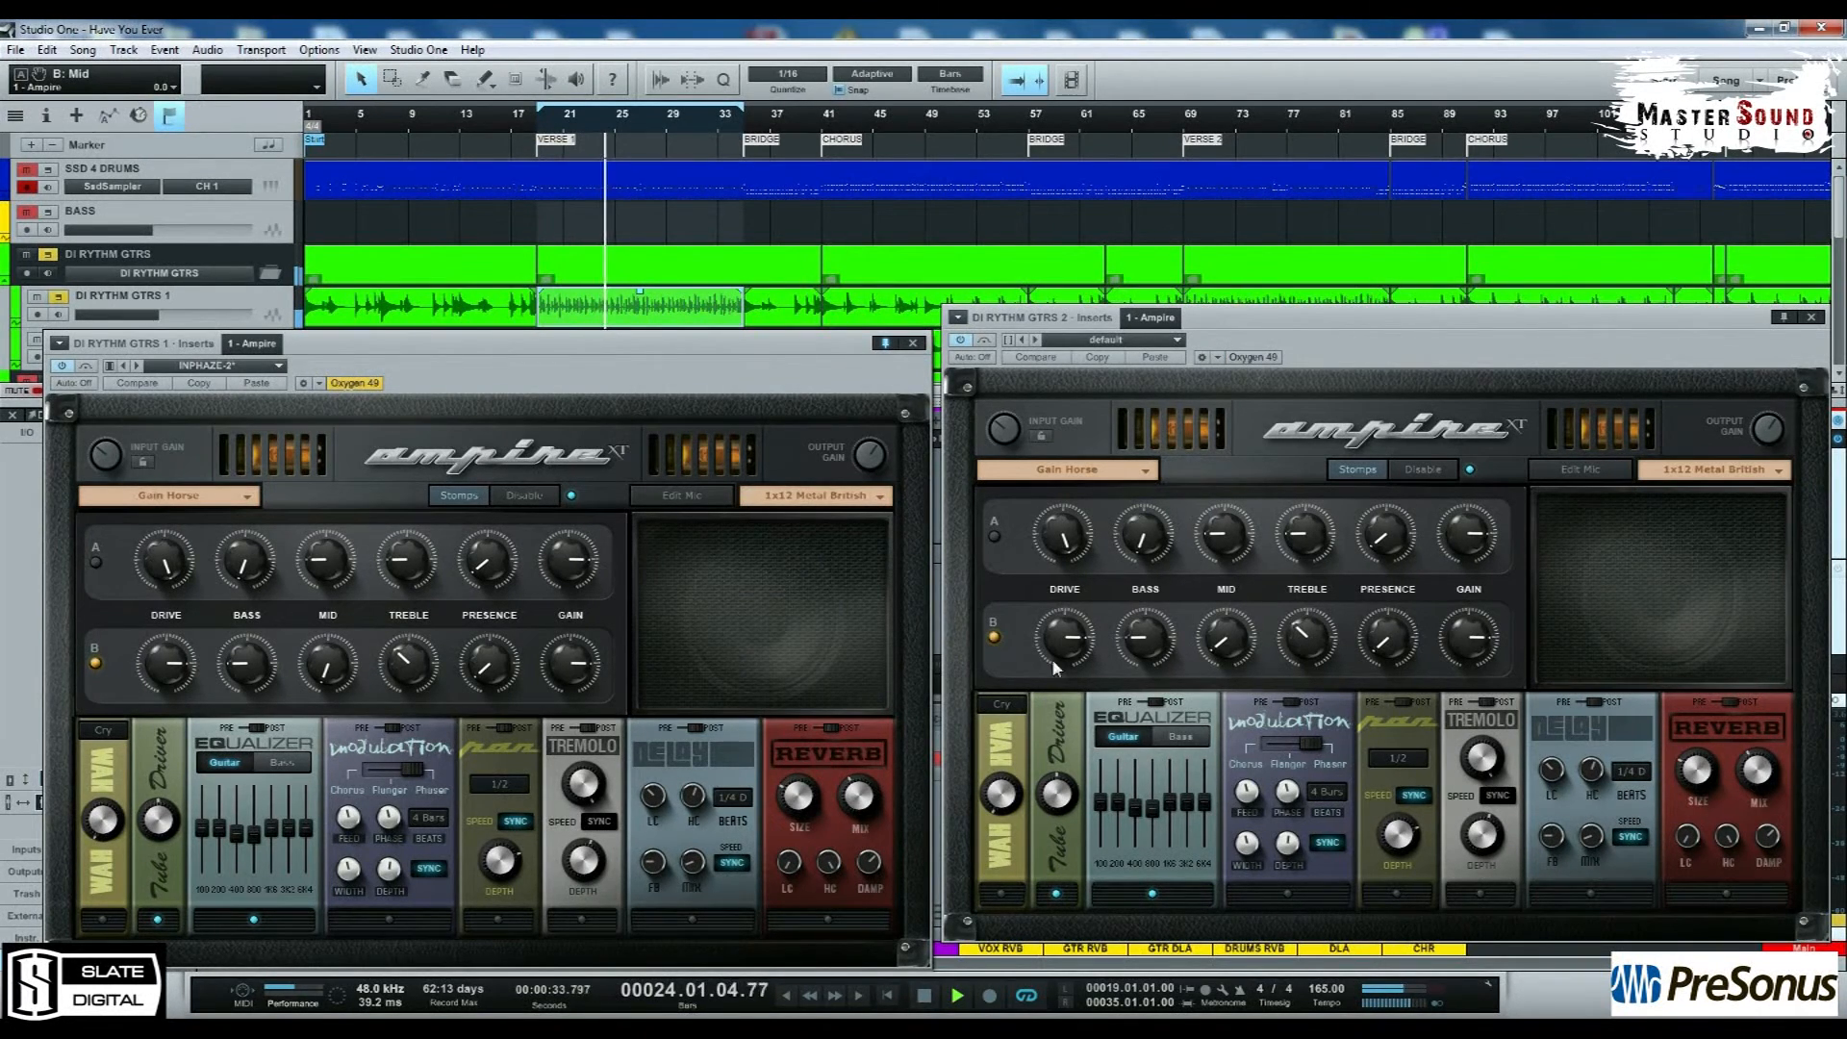
left_click_drag(1238, 643, 1244, 715)
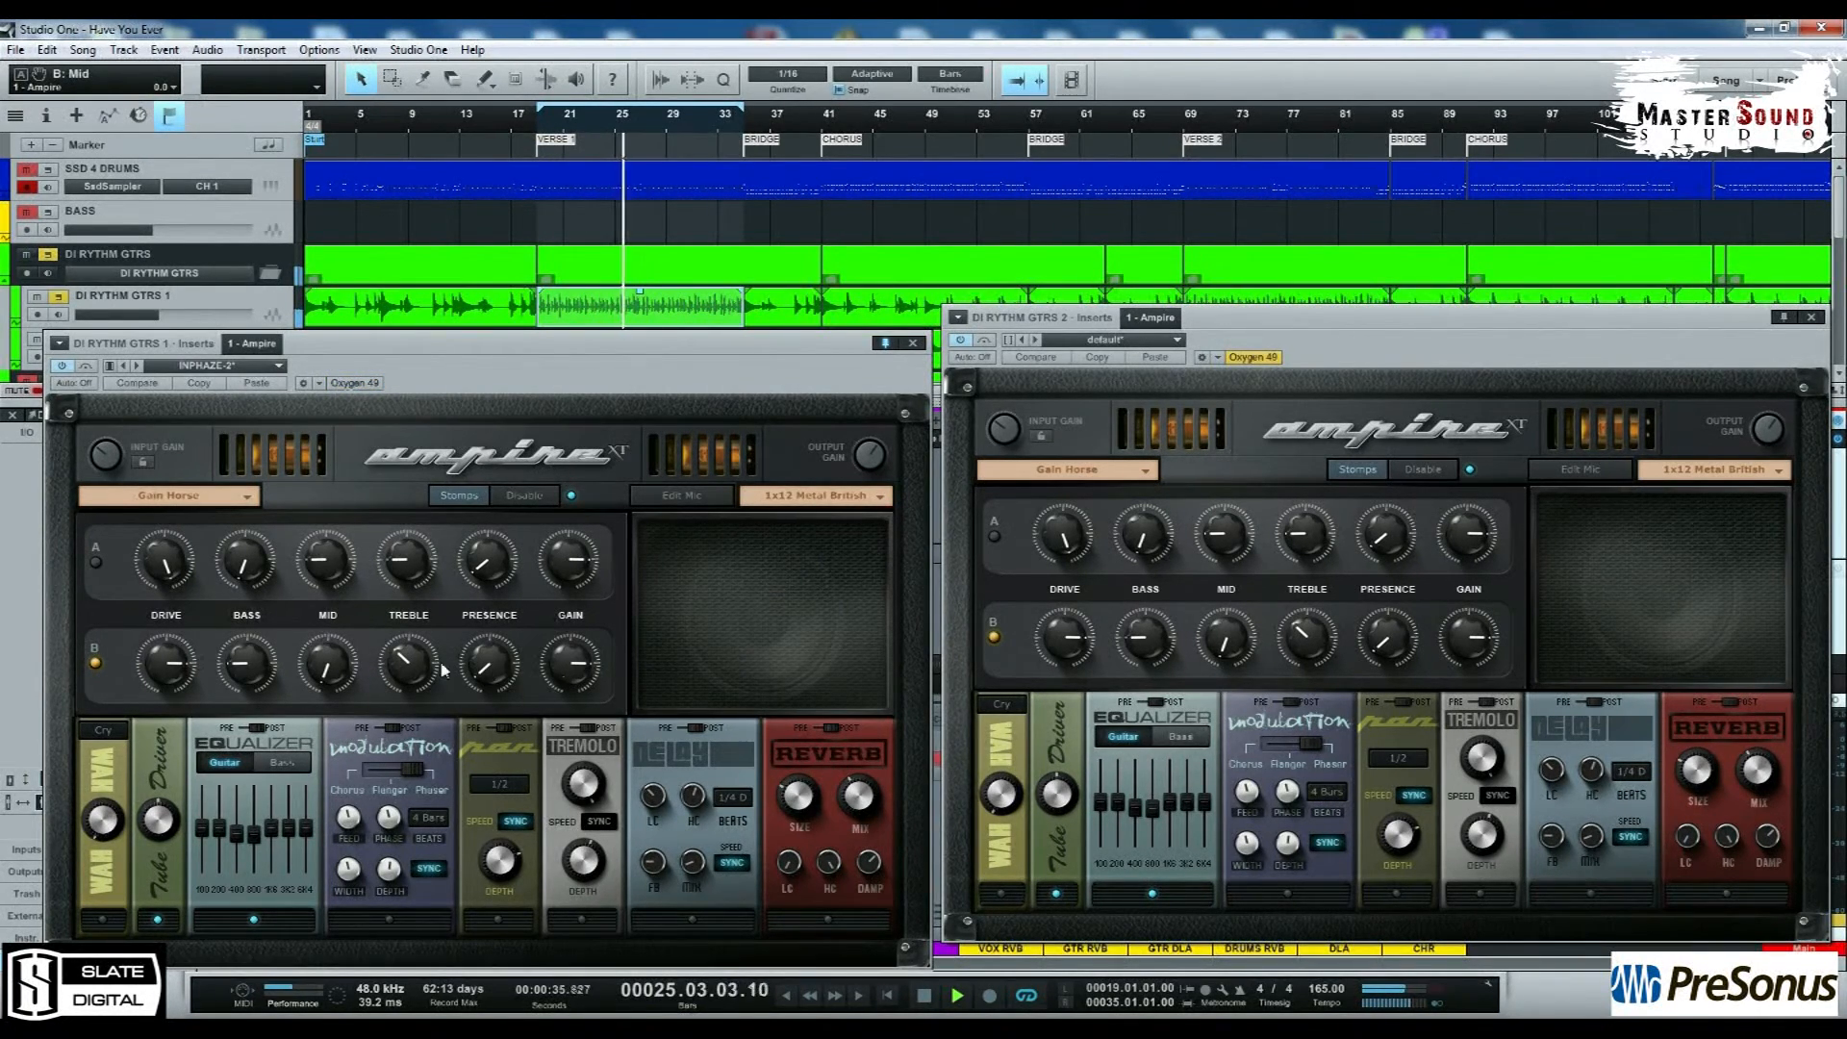
left_click_drag(337, 664, 336, 622)
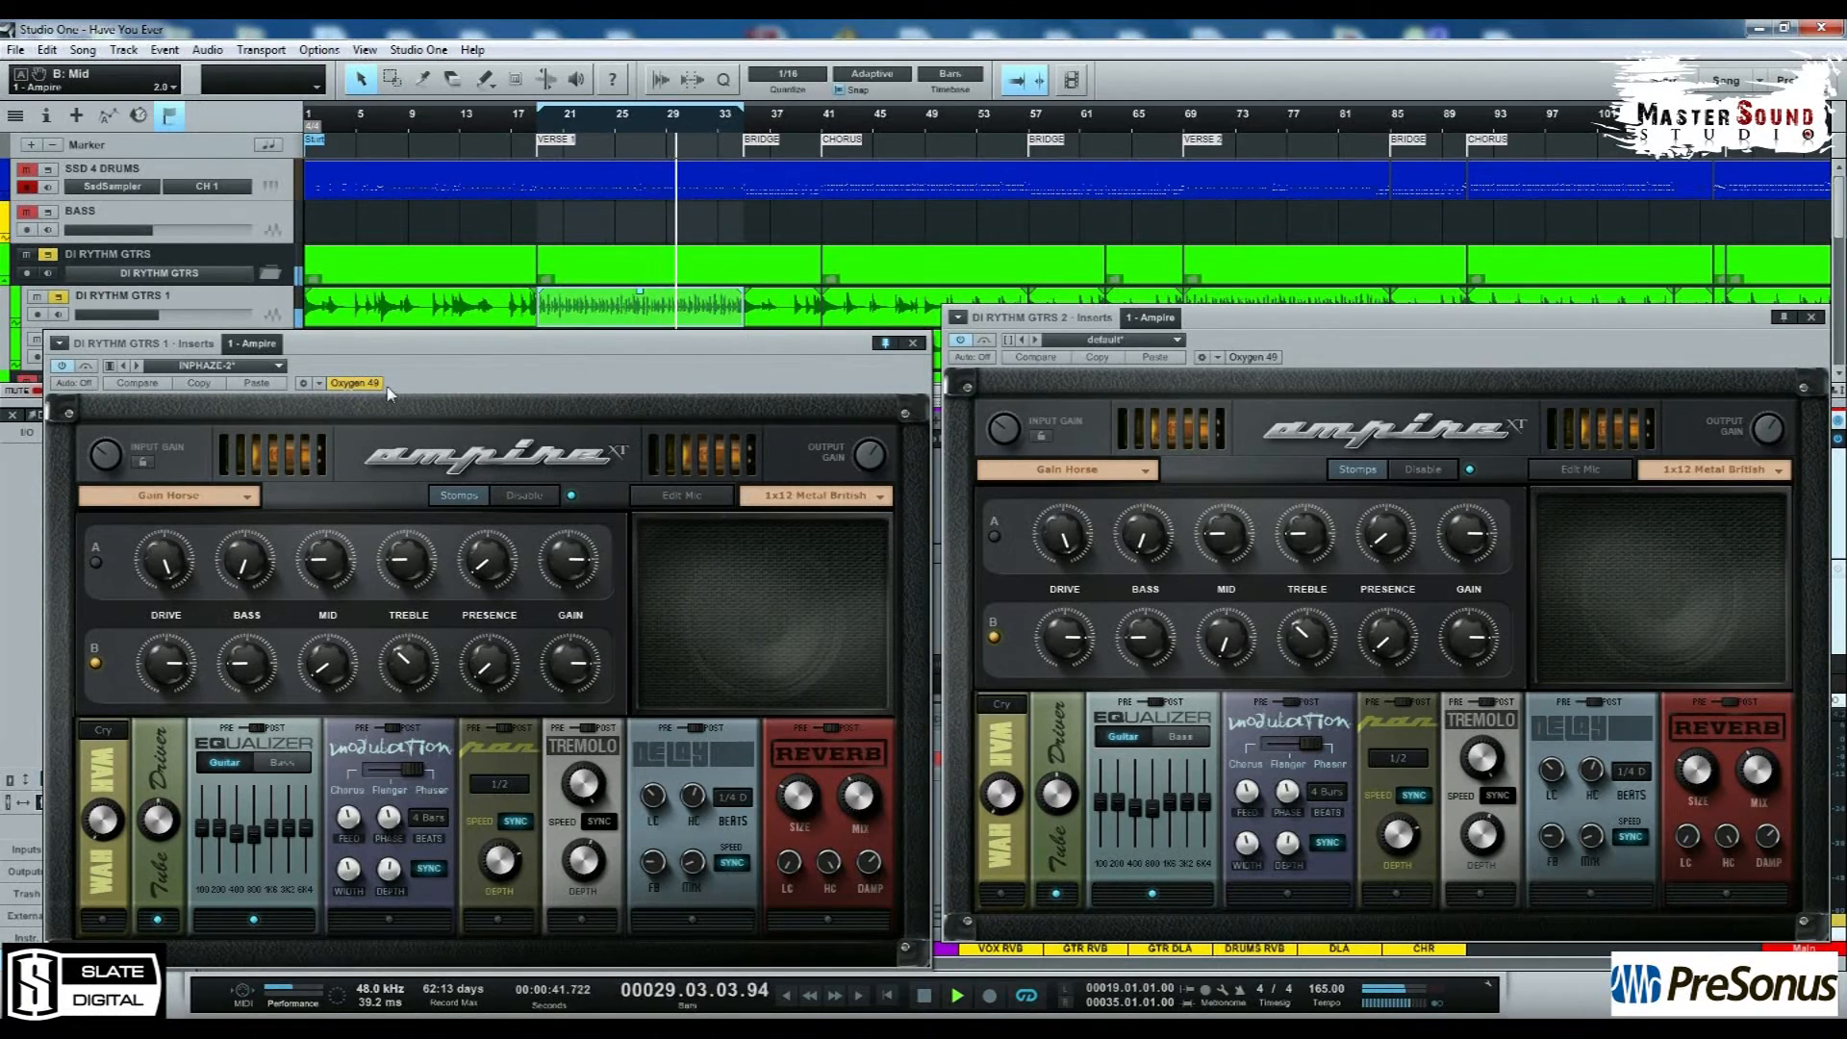
left_click(1145, 355)
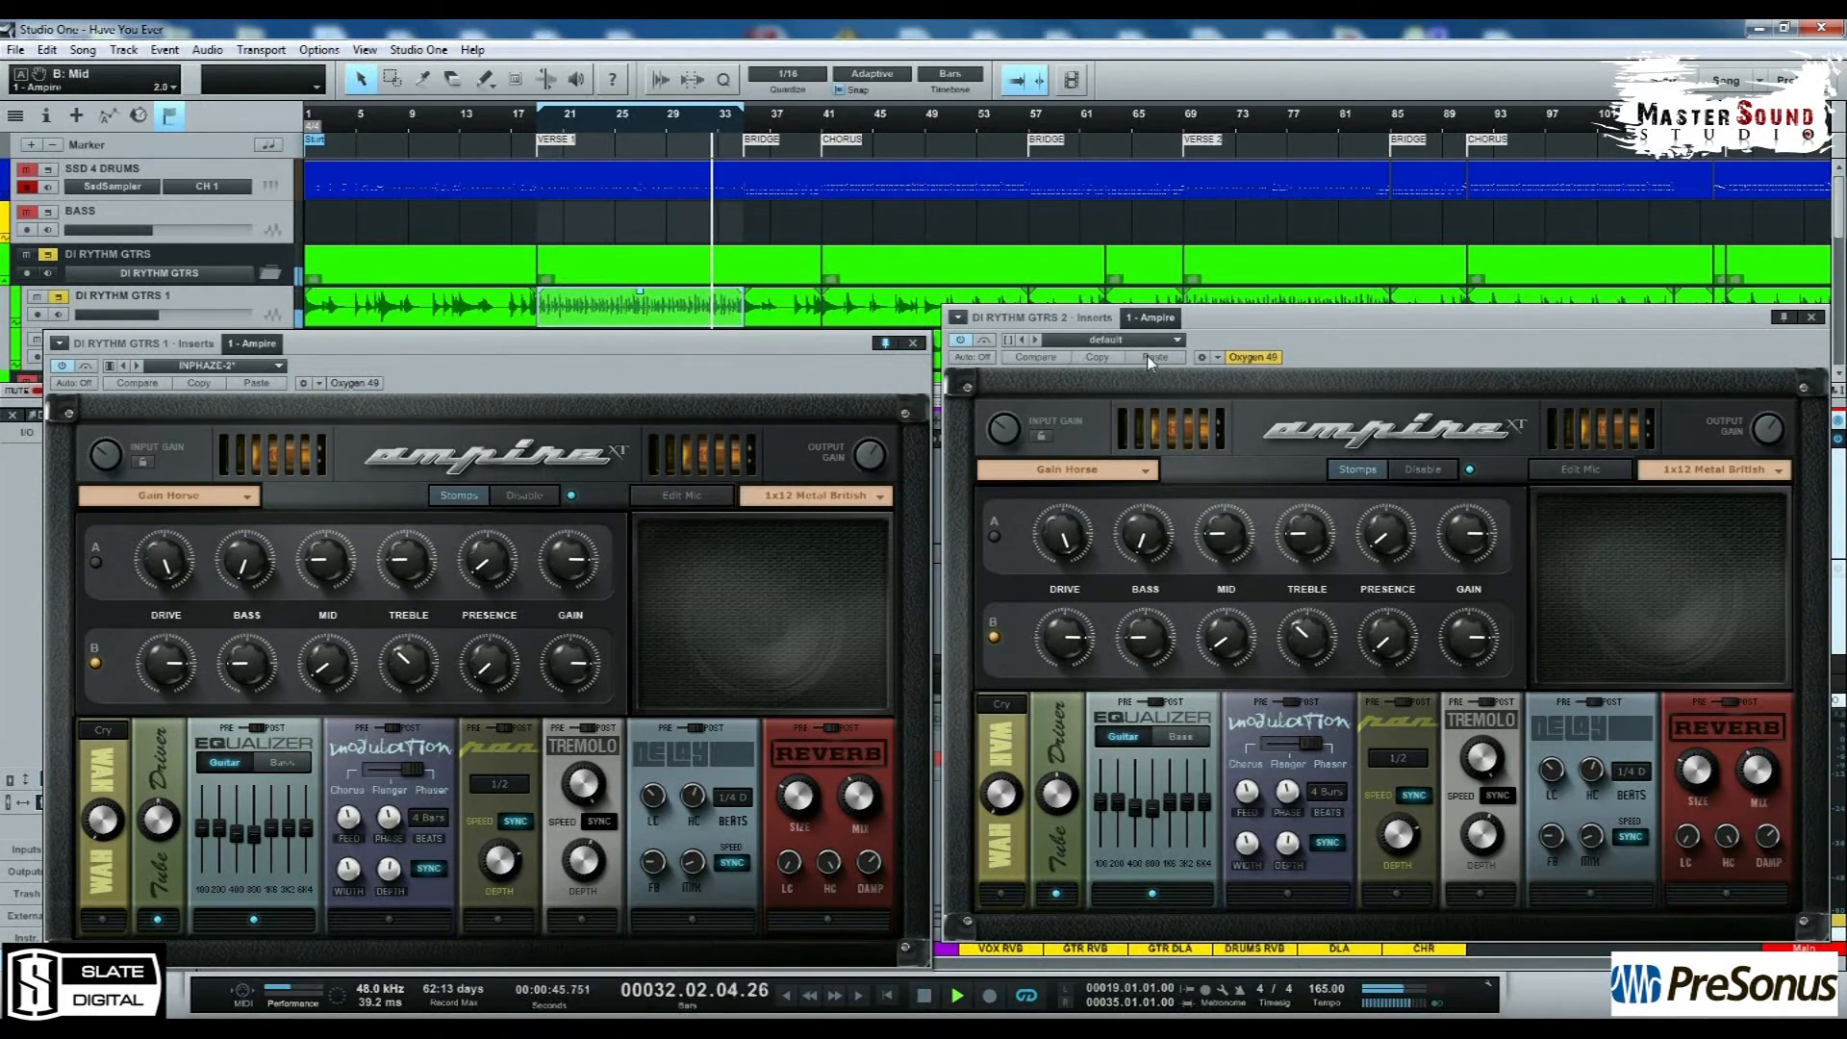
Step: Set channel B Treble to 3.0 in the DI RYTHM GTRS 1 Ampire, match it in the DI RYTHM GTRS 2 Ampire, and stop the song
left_click_drag(404, 668, 402, 673)
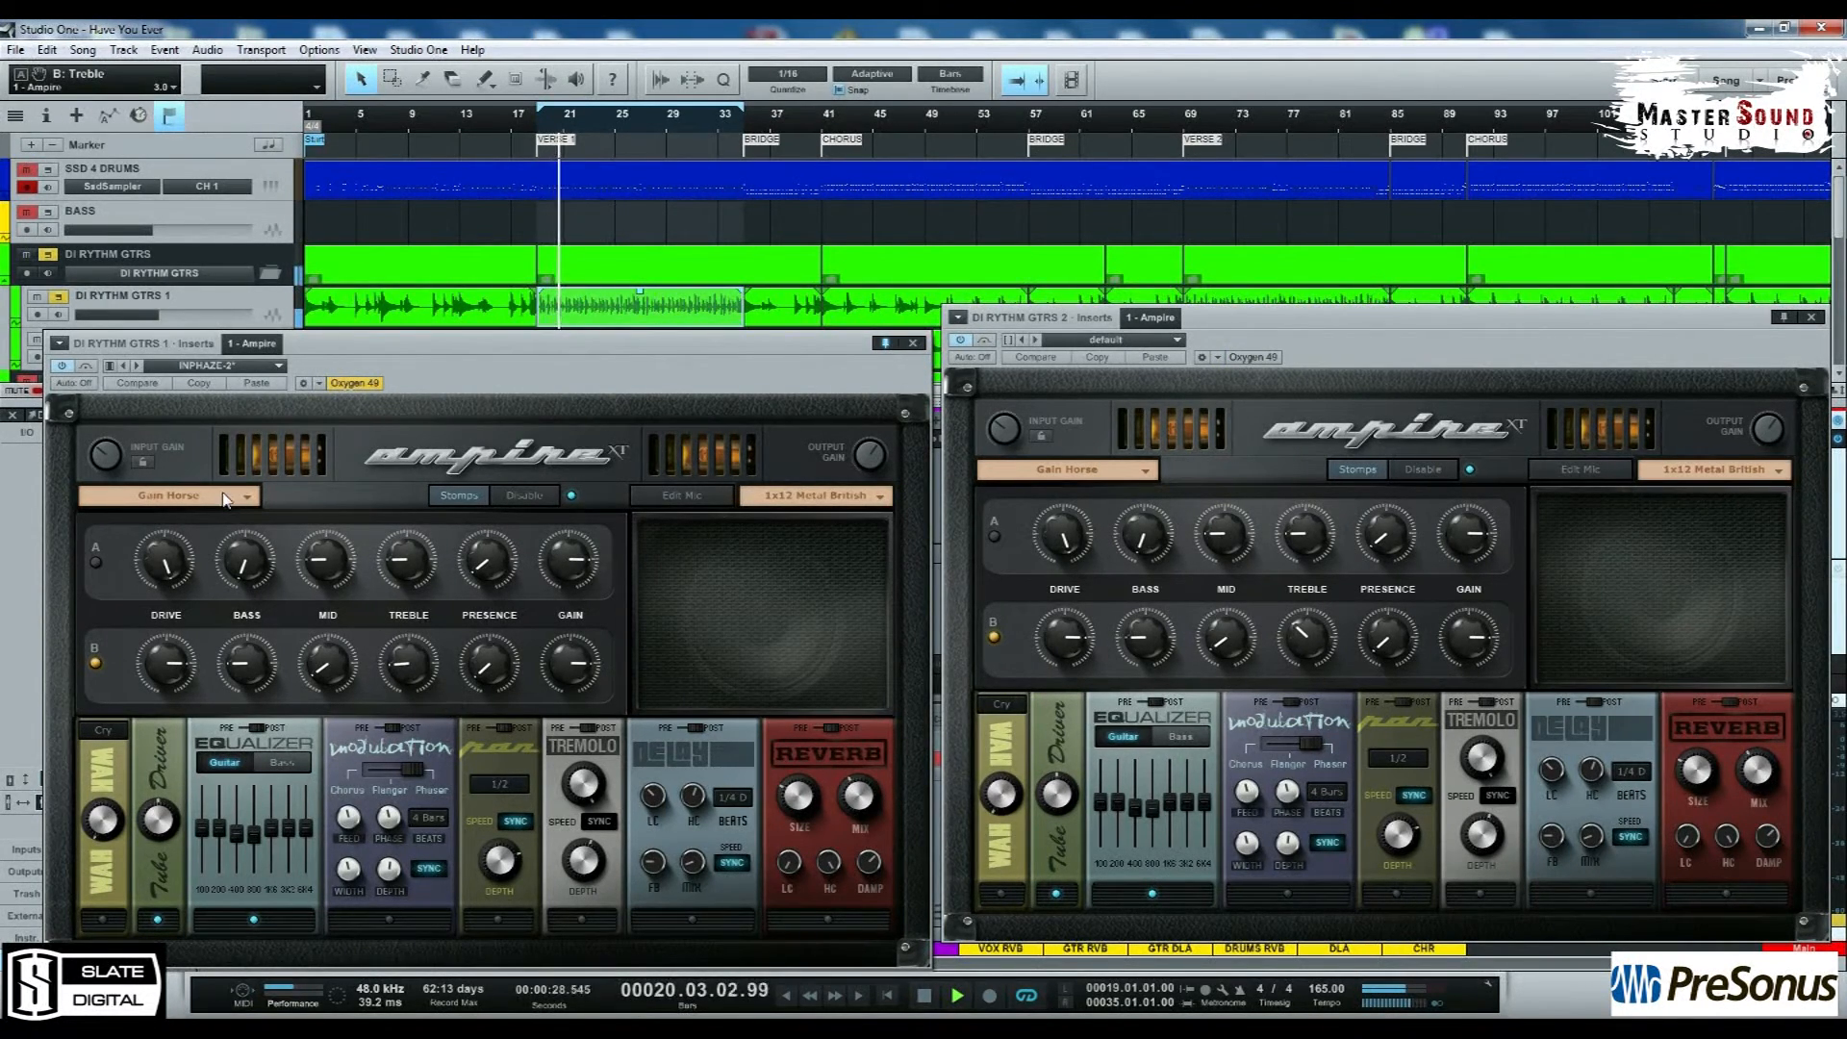
left_click(1163, 357)
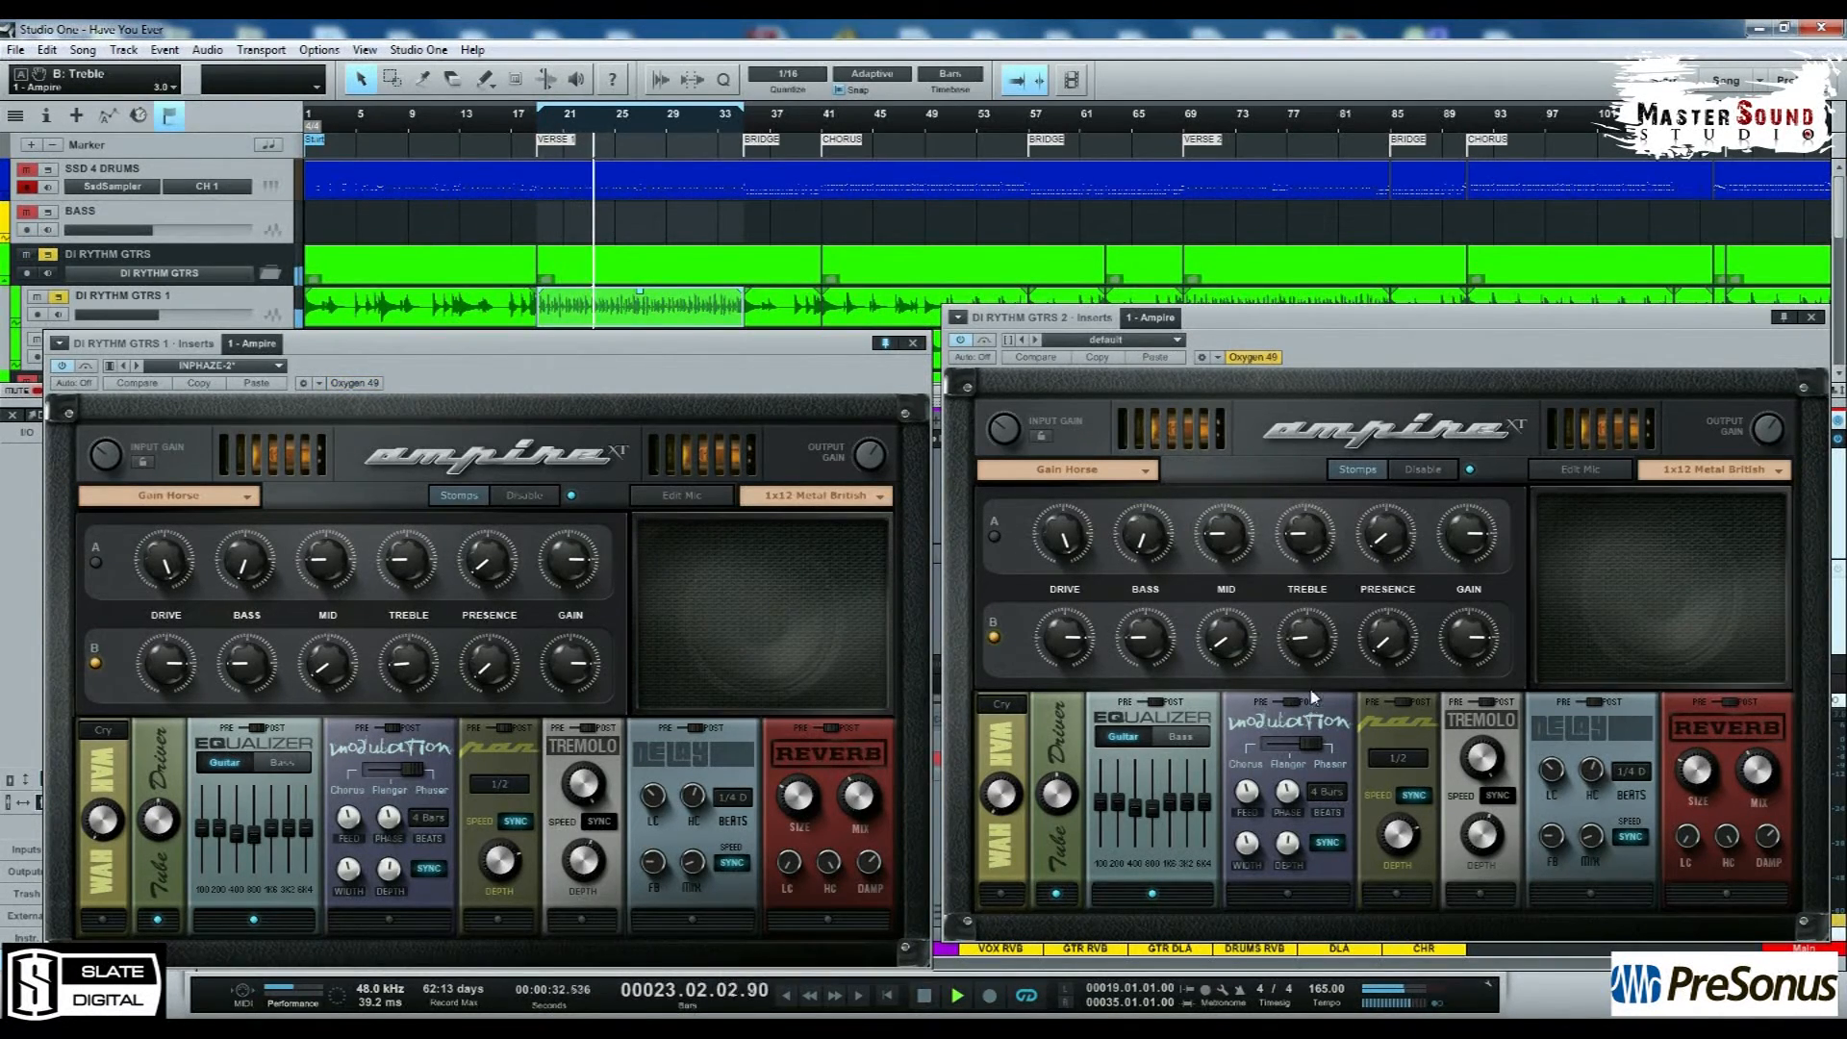
left_click_drag(1301, 641, 1310, 640)
key("space")
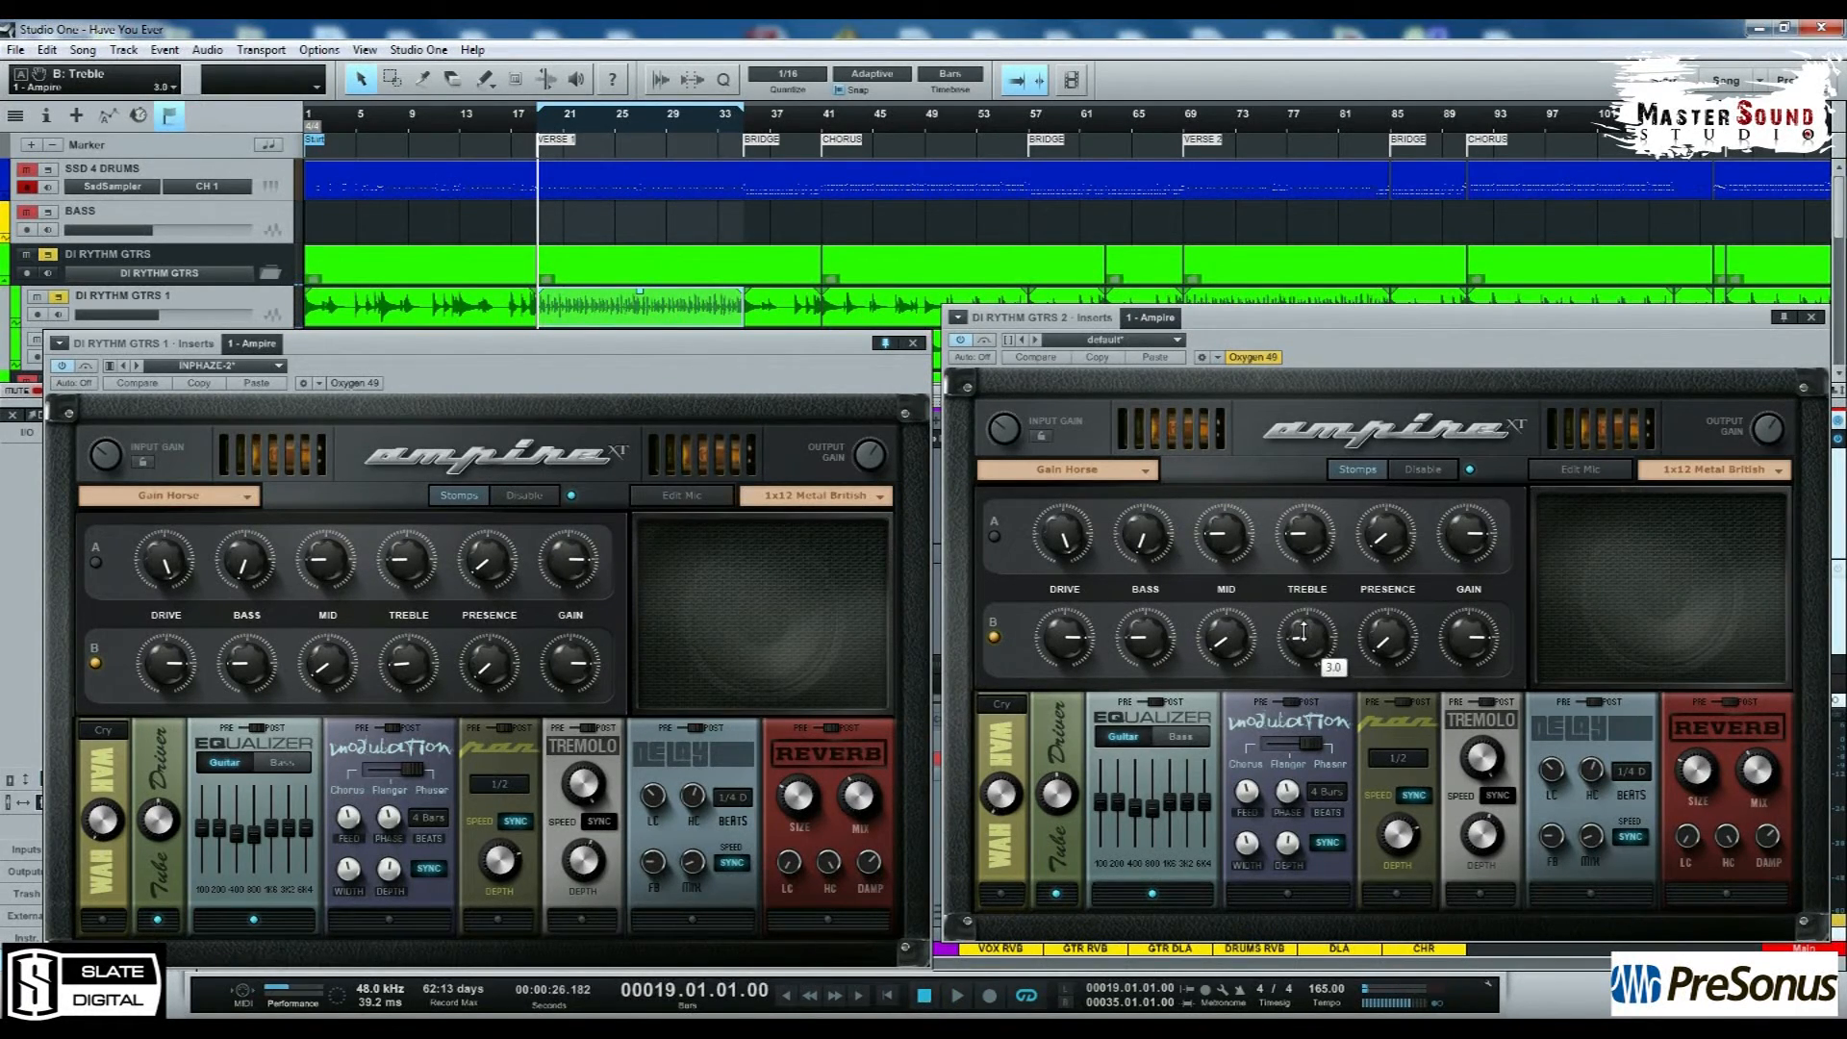
Step: Set channel B Presence to 1.9 in the DI RYTHM GTRS 1 Ampire, paste it into the DI RYTHM GTRS 2 Ampire, and close the latter's editor
left_click(404, 660)
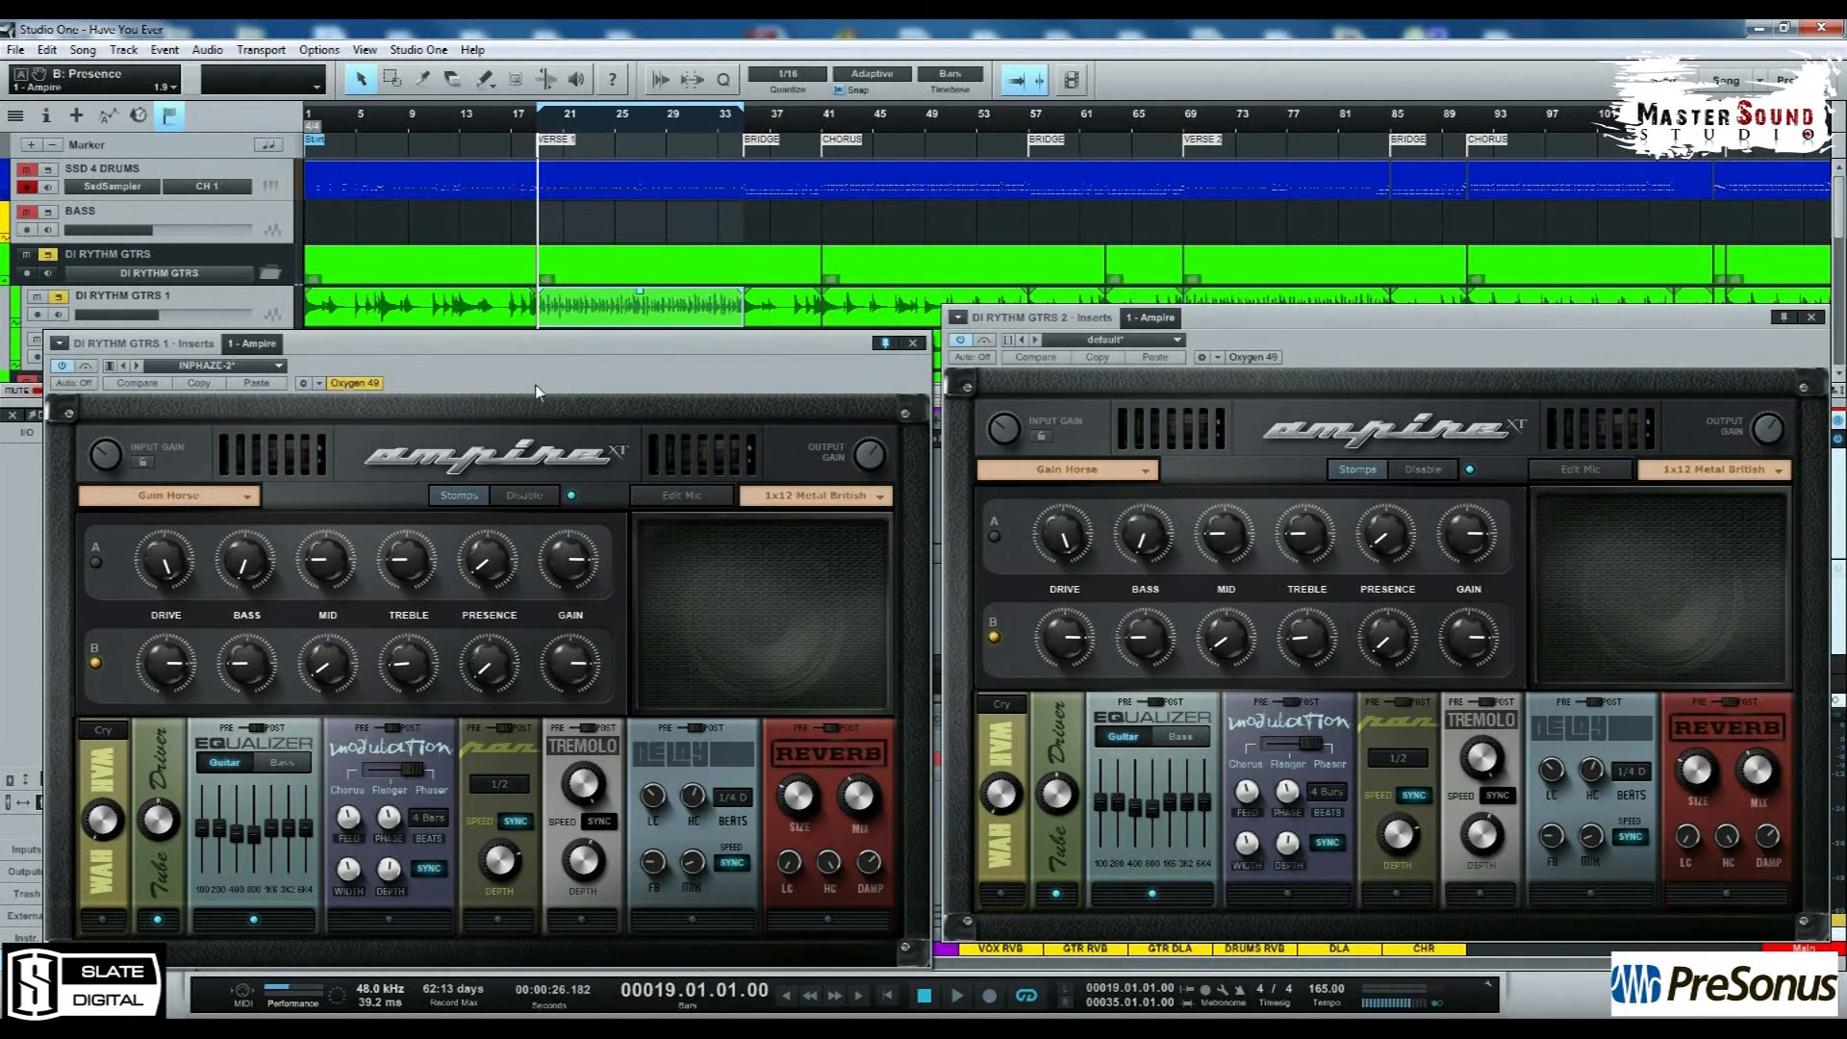
left_click(1147, 359)
left_click(1815, 318)
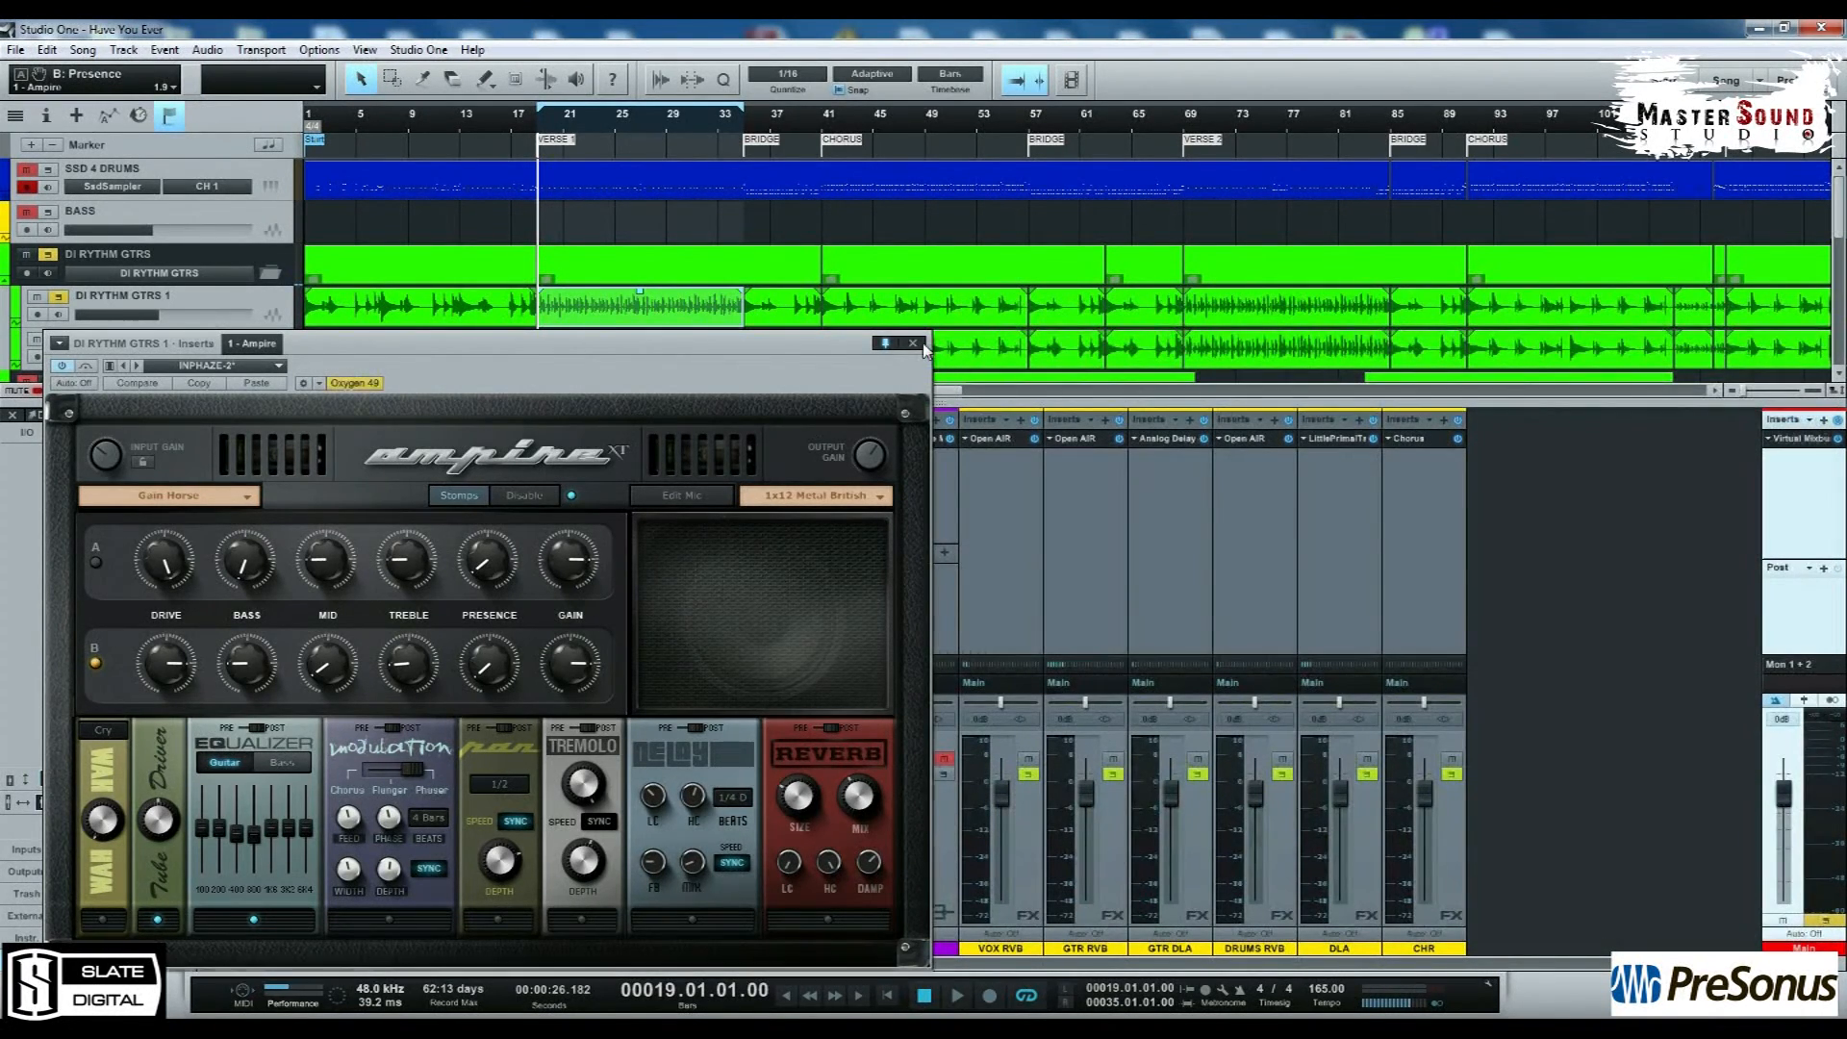
Step: Open the GTR RVB channel's Open AIR reverb and audition the DI rhythm guitars, comparing the GTR RVB send active and muted, and close it
left_click(913, 343)
left_click(406, 574)
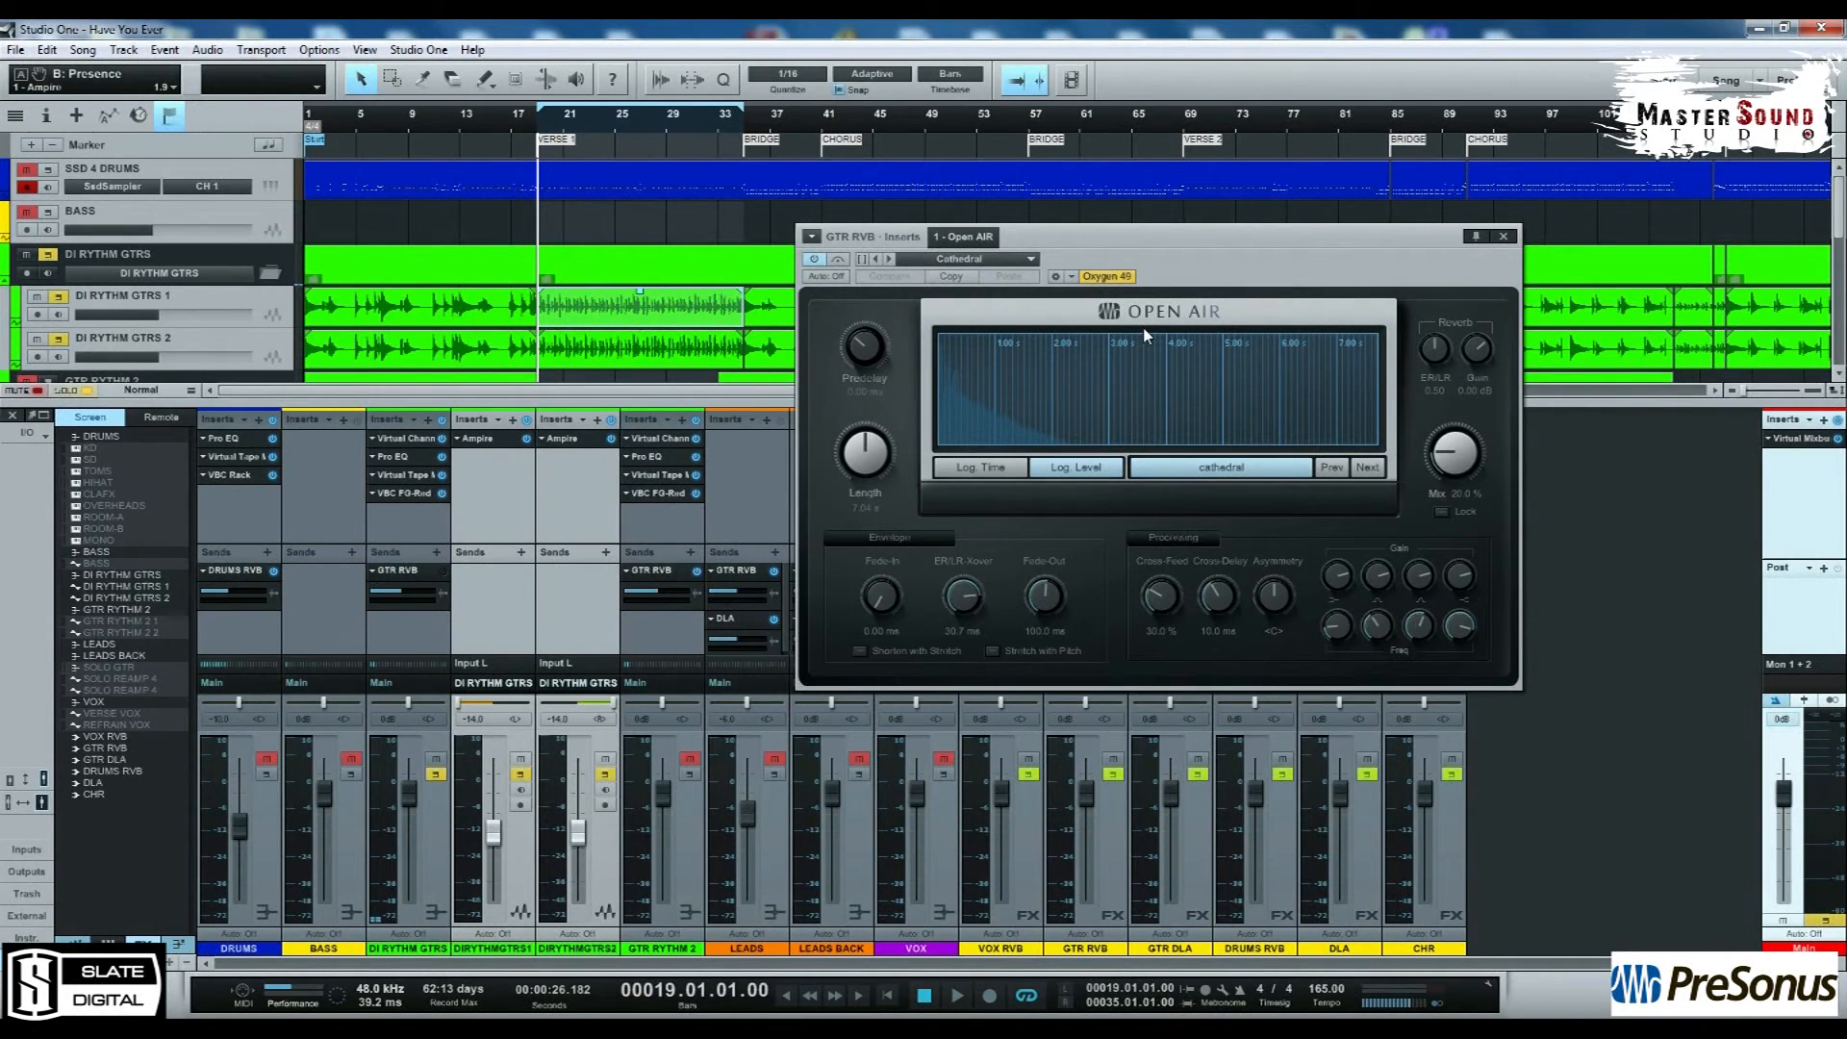
left_click_drag(1145, 233, 1392, 291)
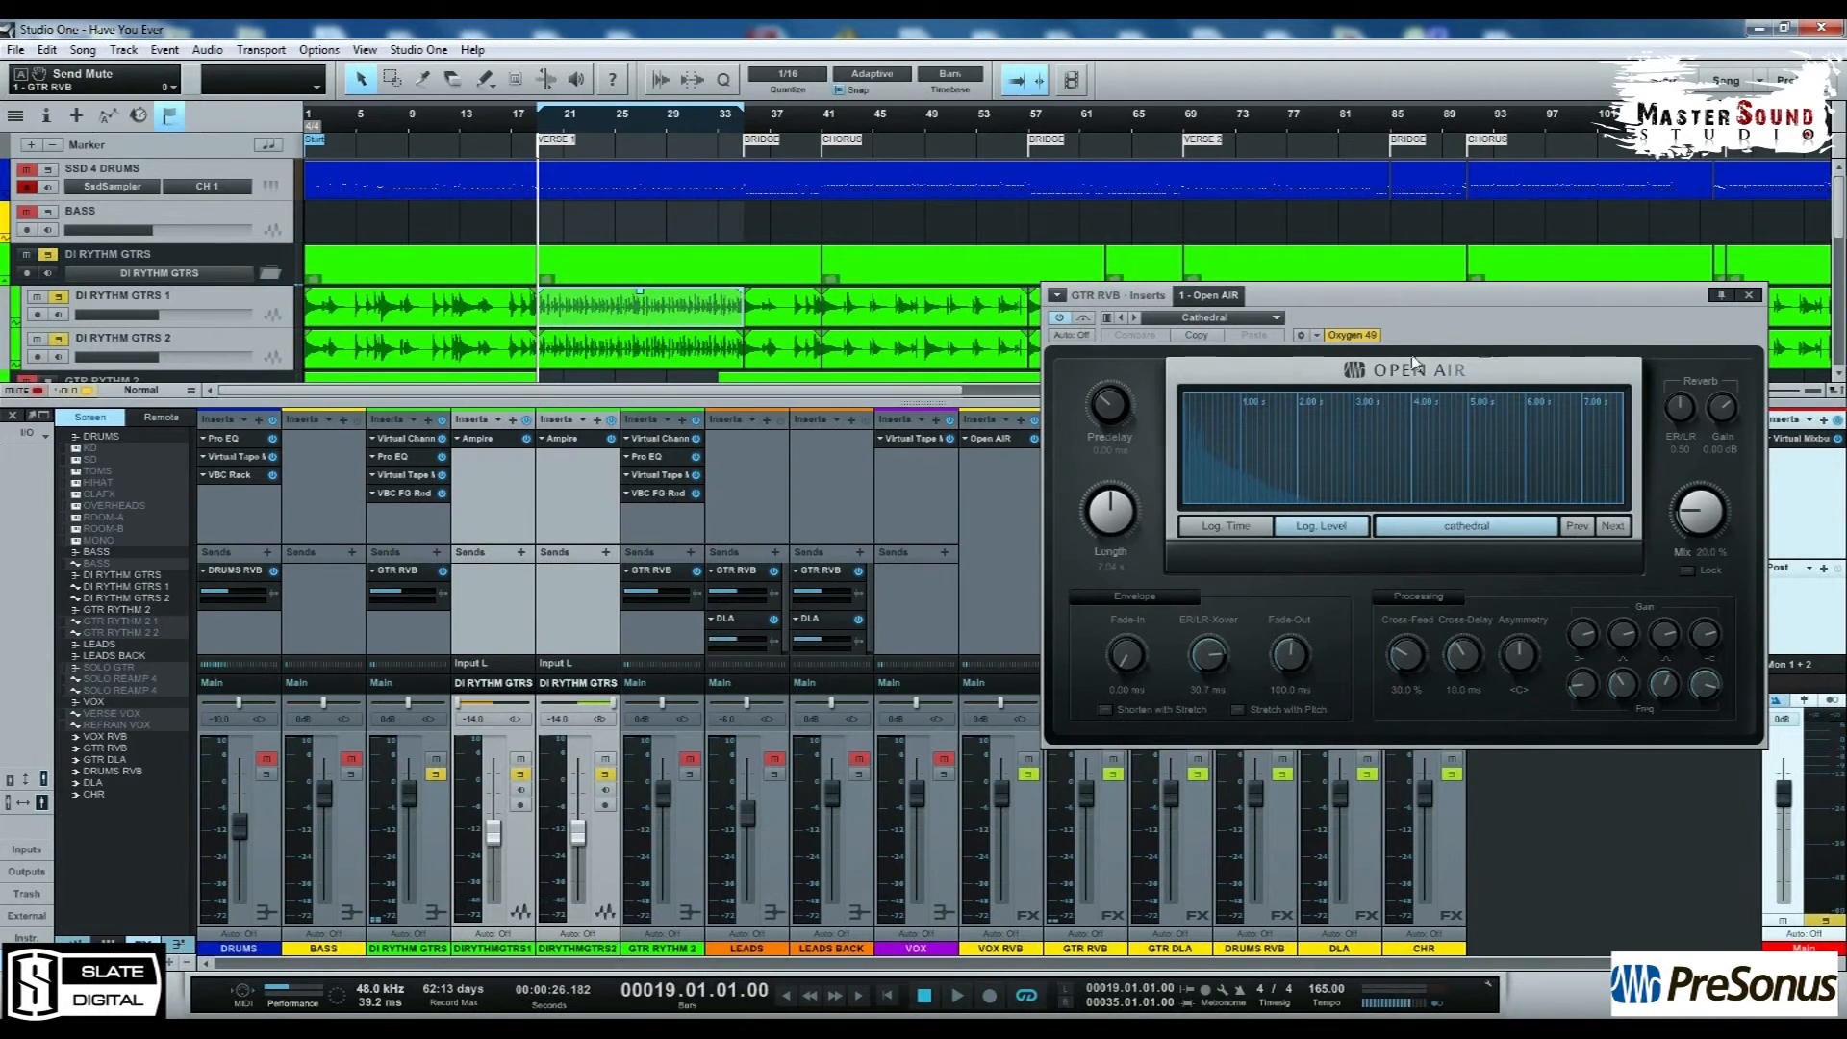
key("space")
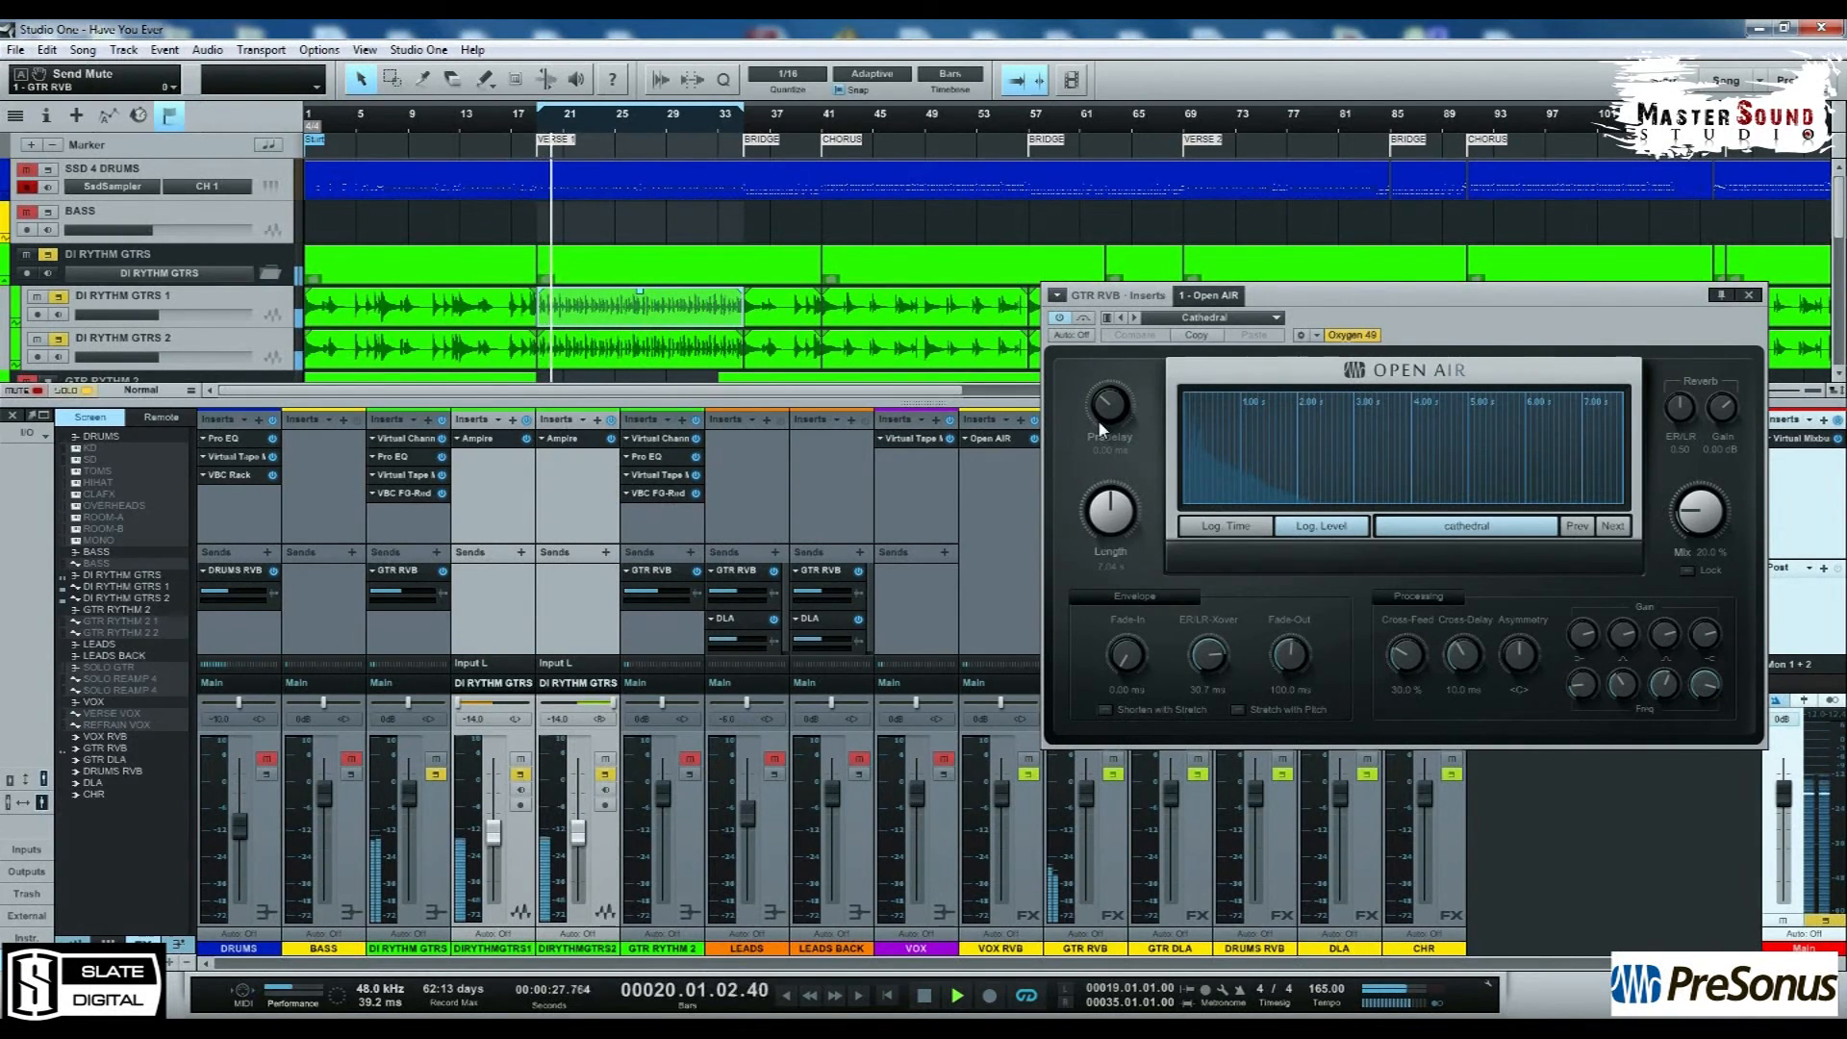
key("space")
key("space")
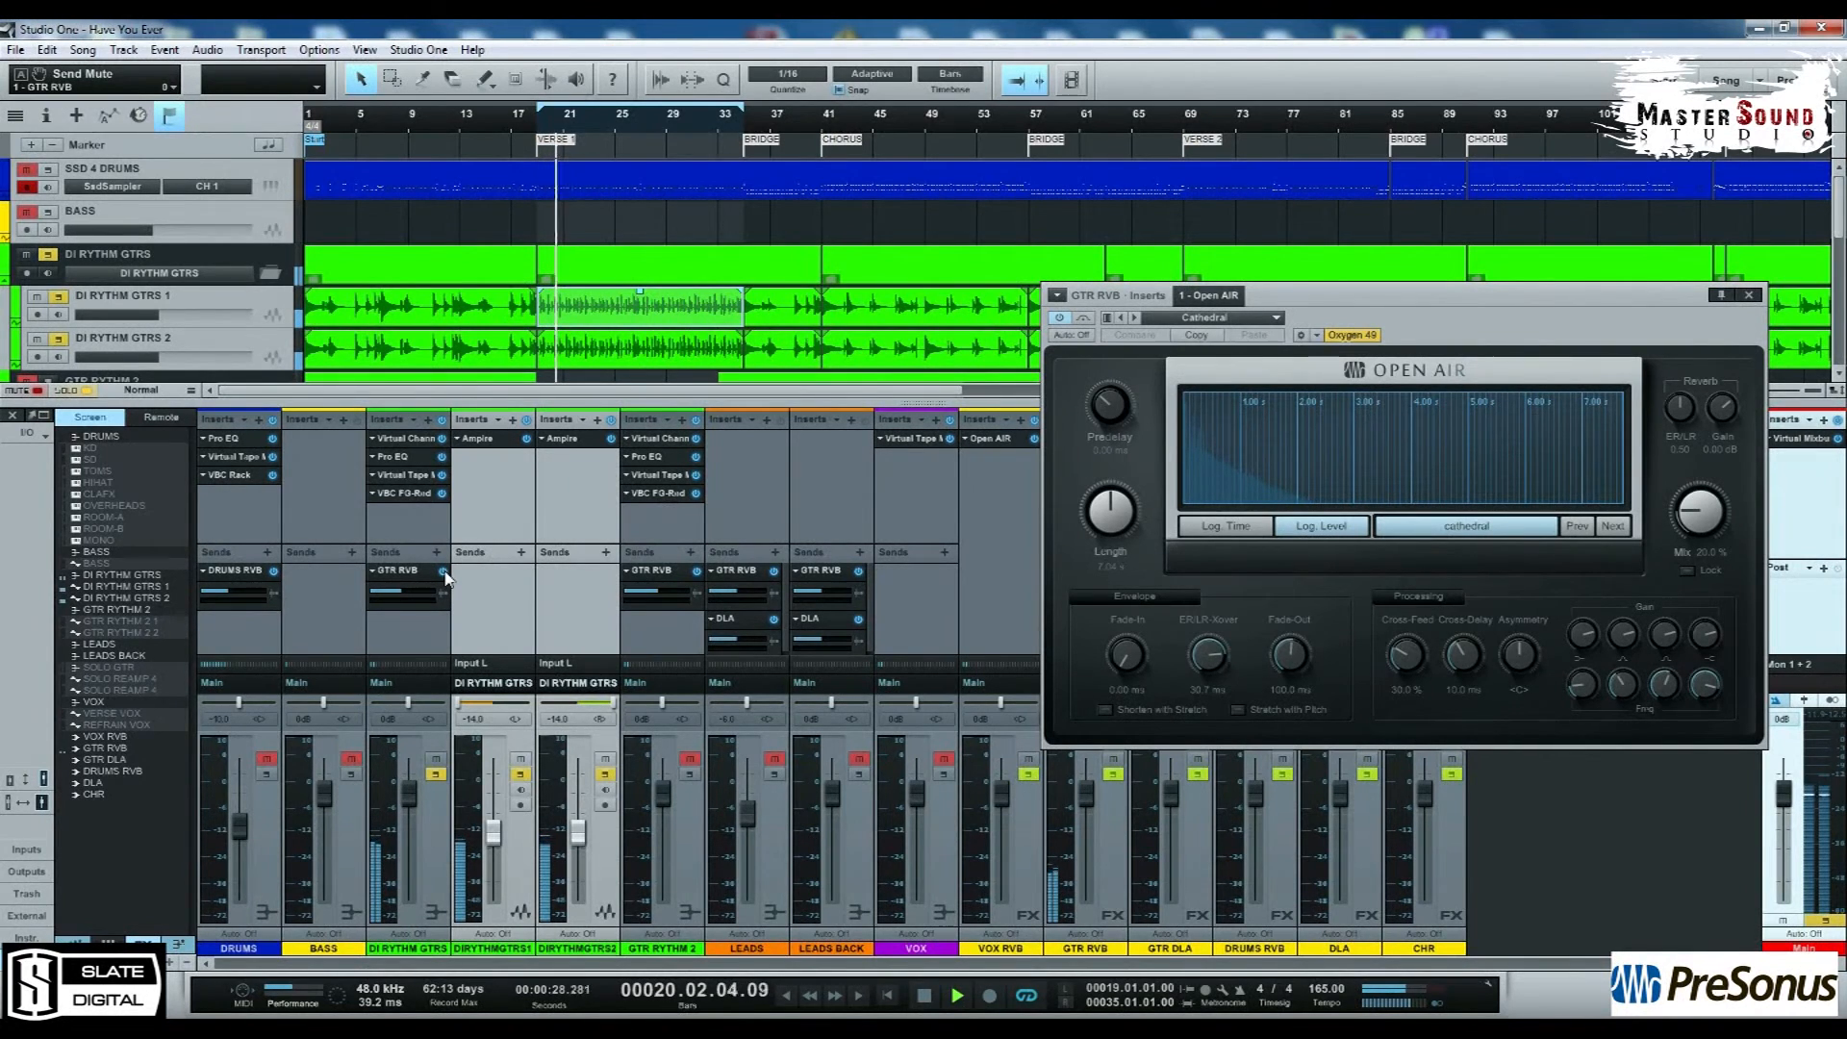
key("space")
key("space")
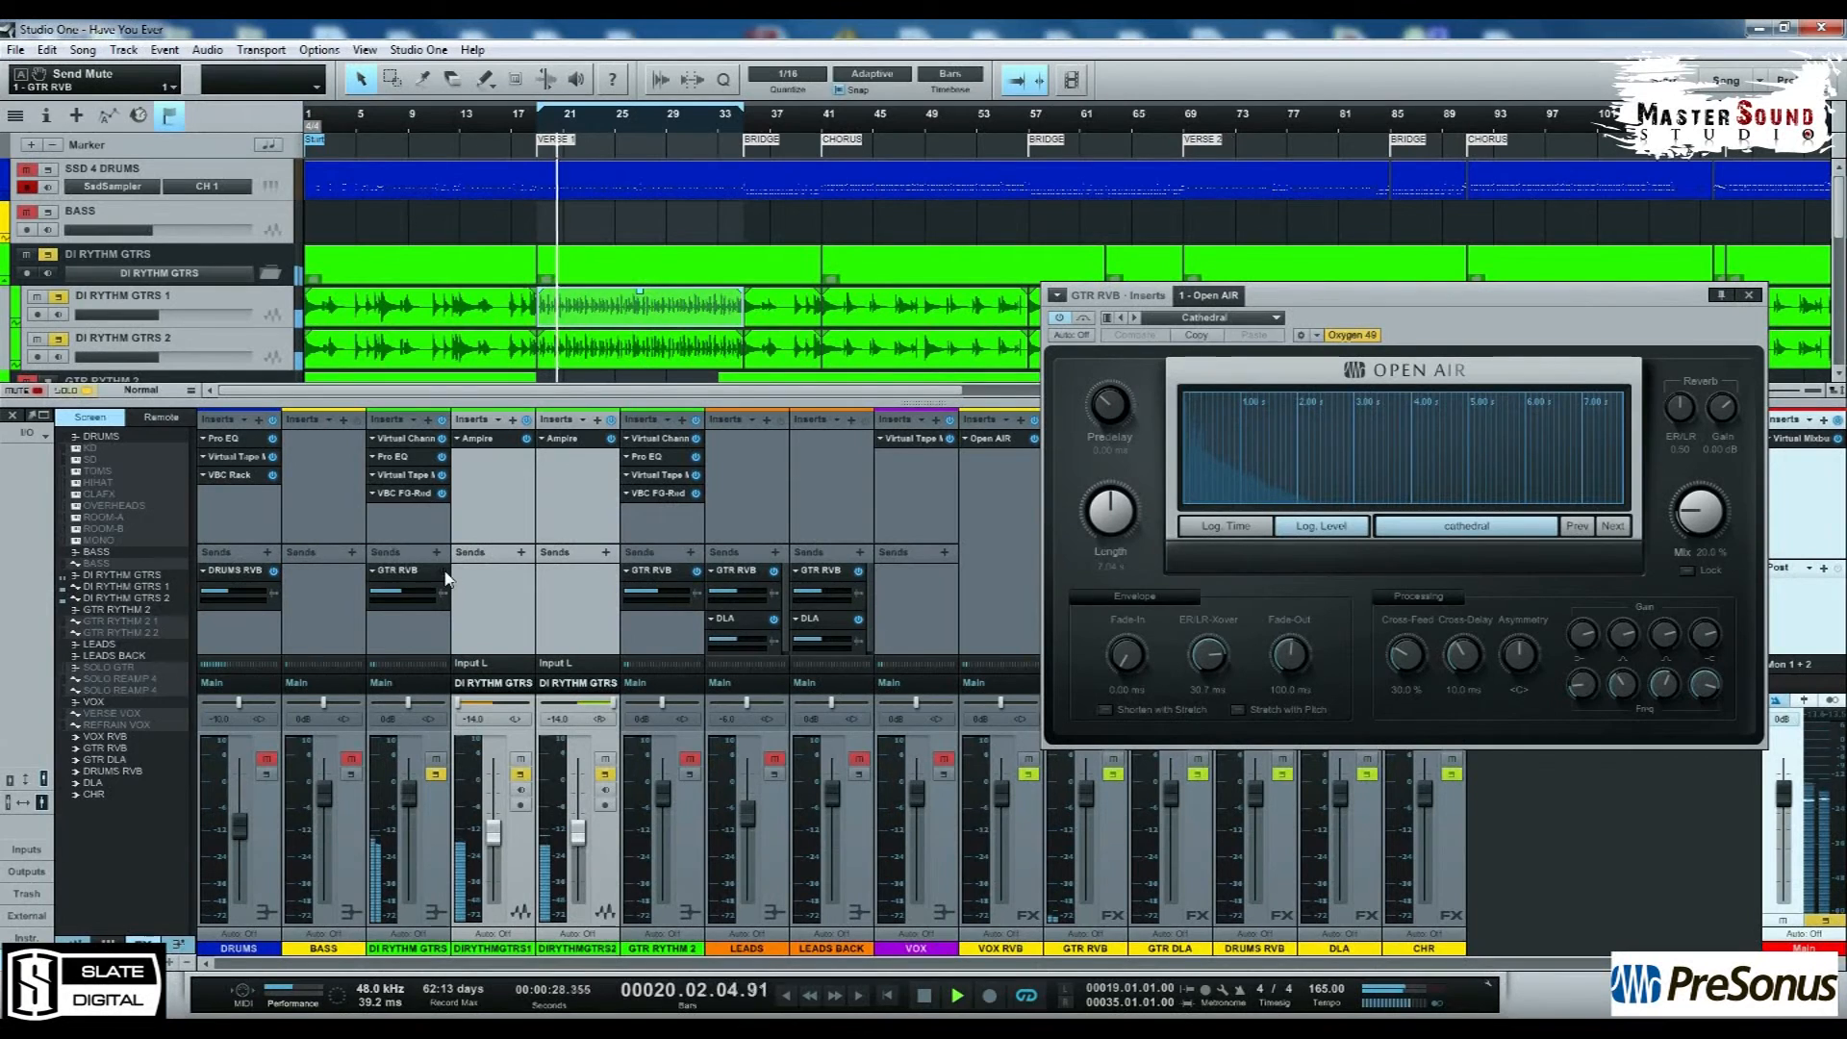
key("space")
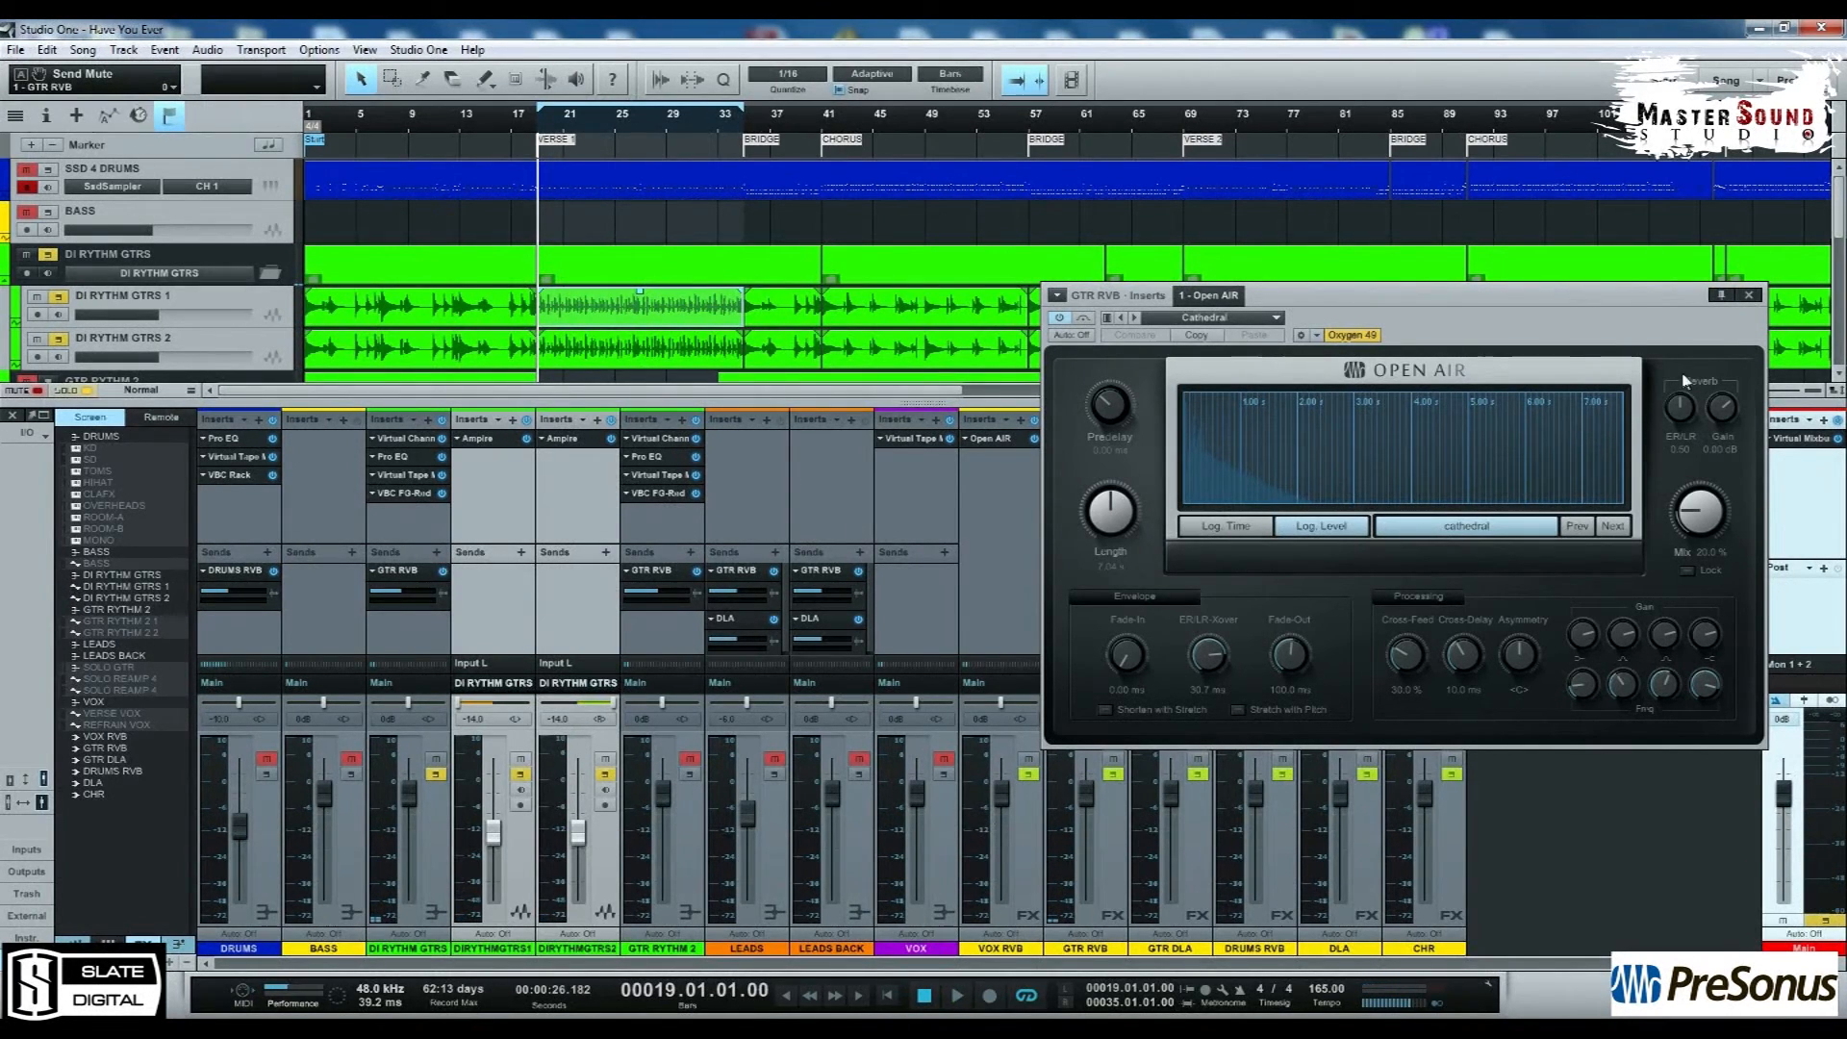
left_click(1749, 297)
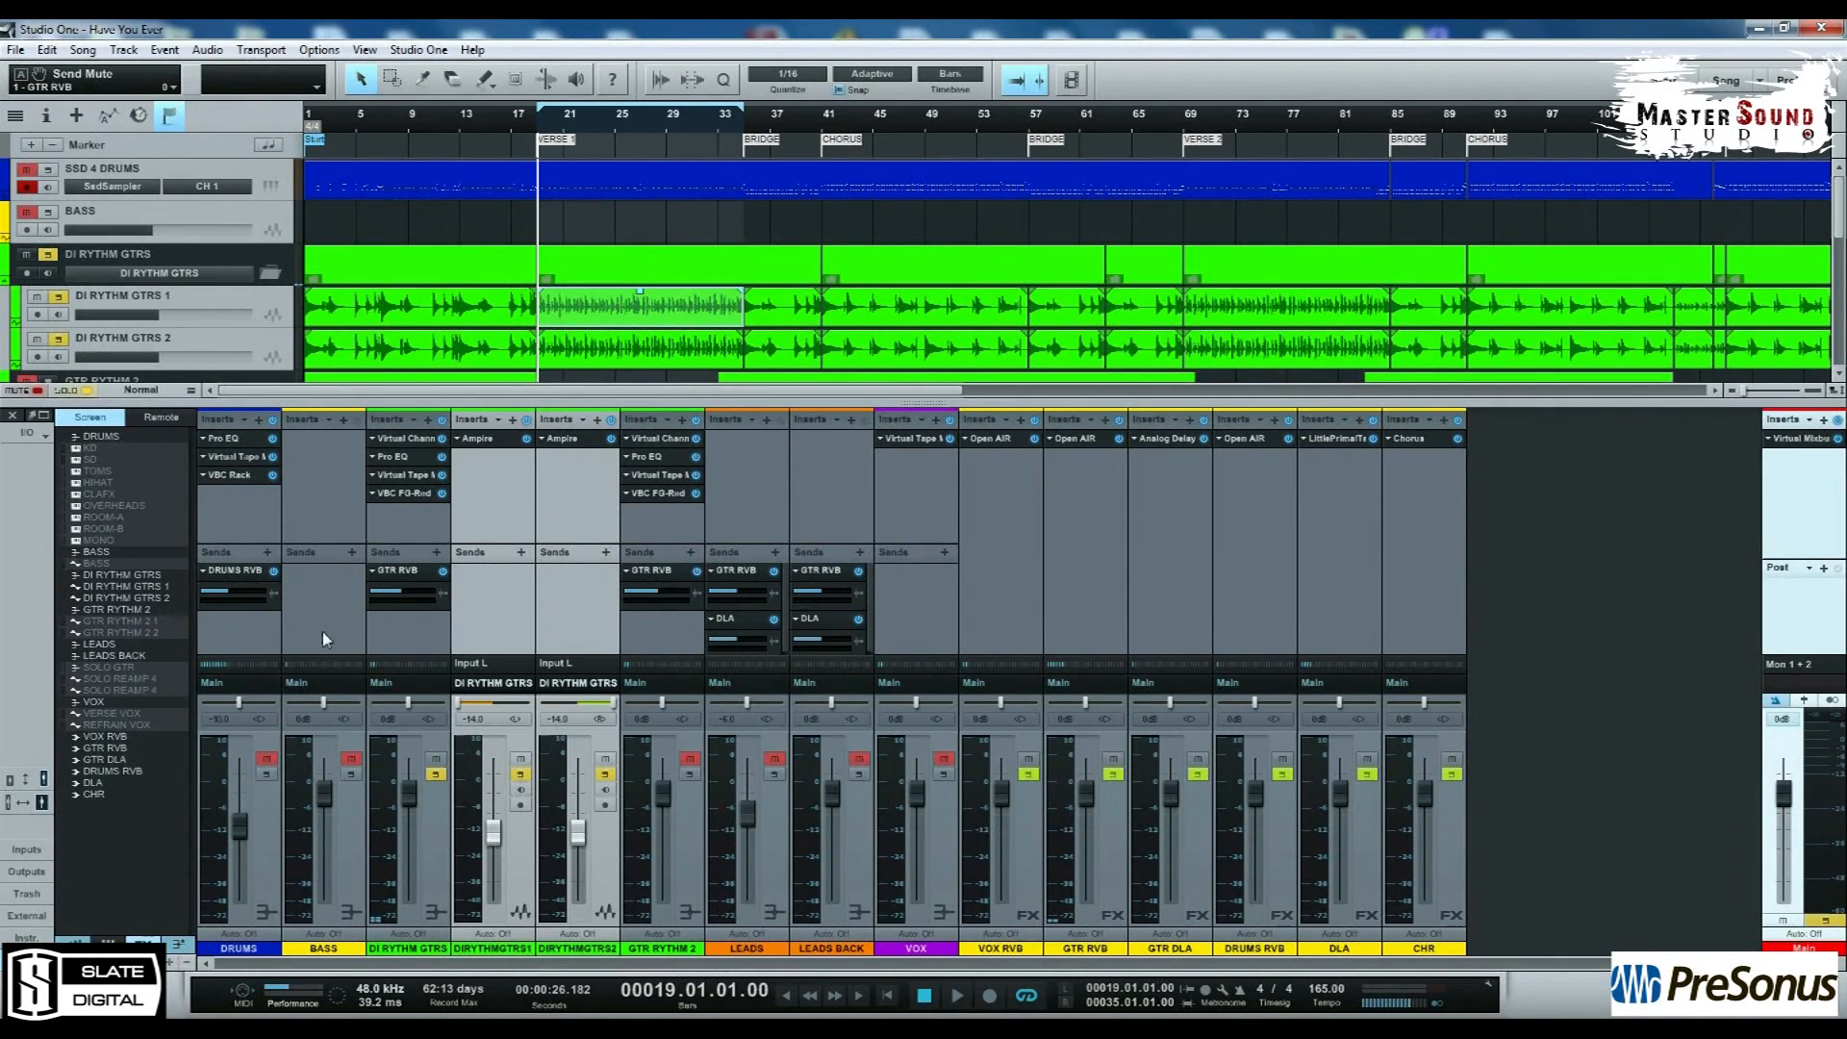
Step: Solo the DRUMS bus together with the DI rhythm guitars, play the verse, and stop playback
left_click(266, 775)
key("space")
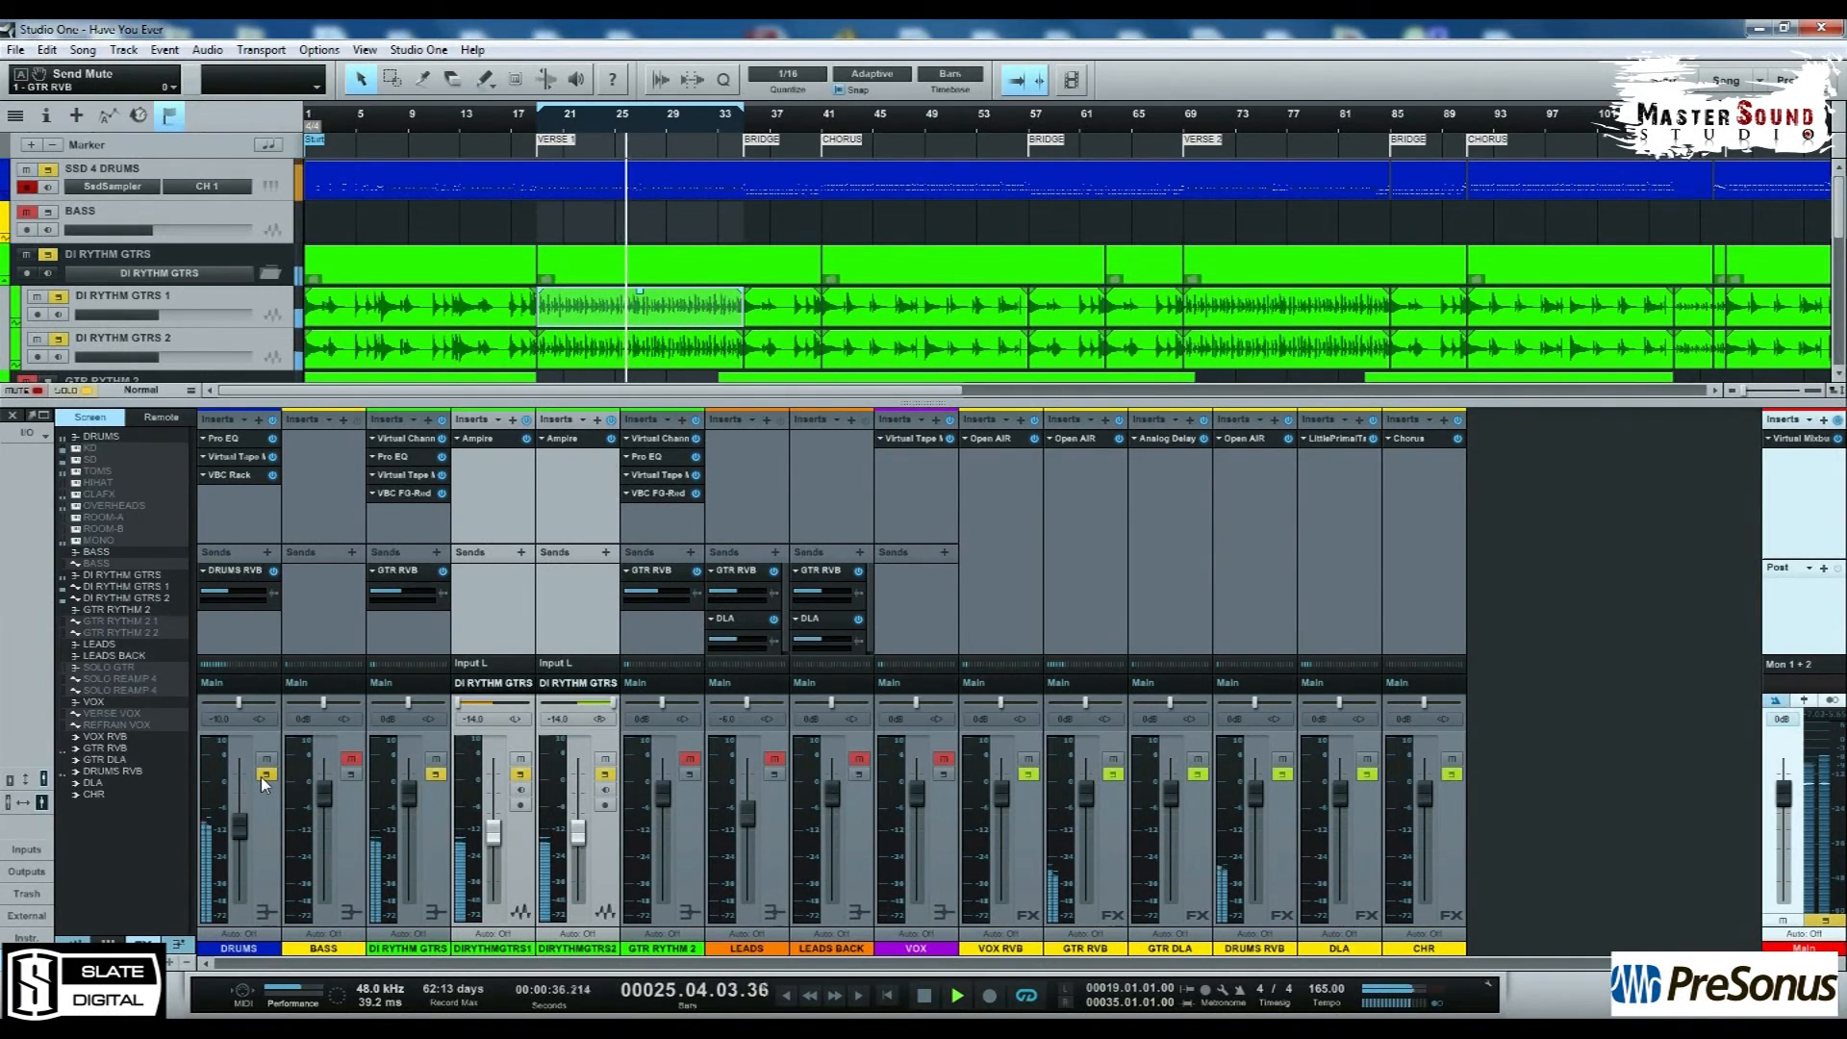
key("space")
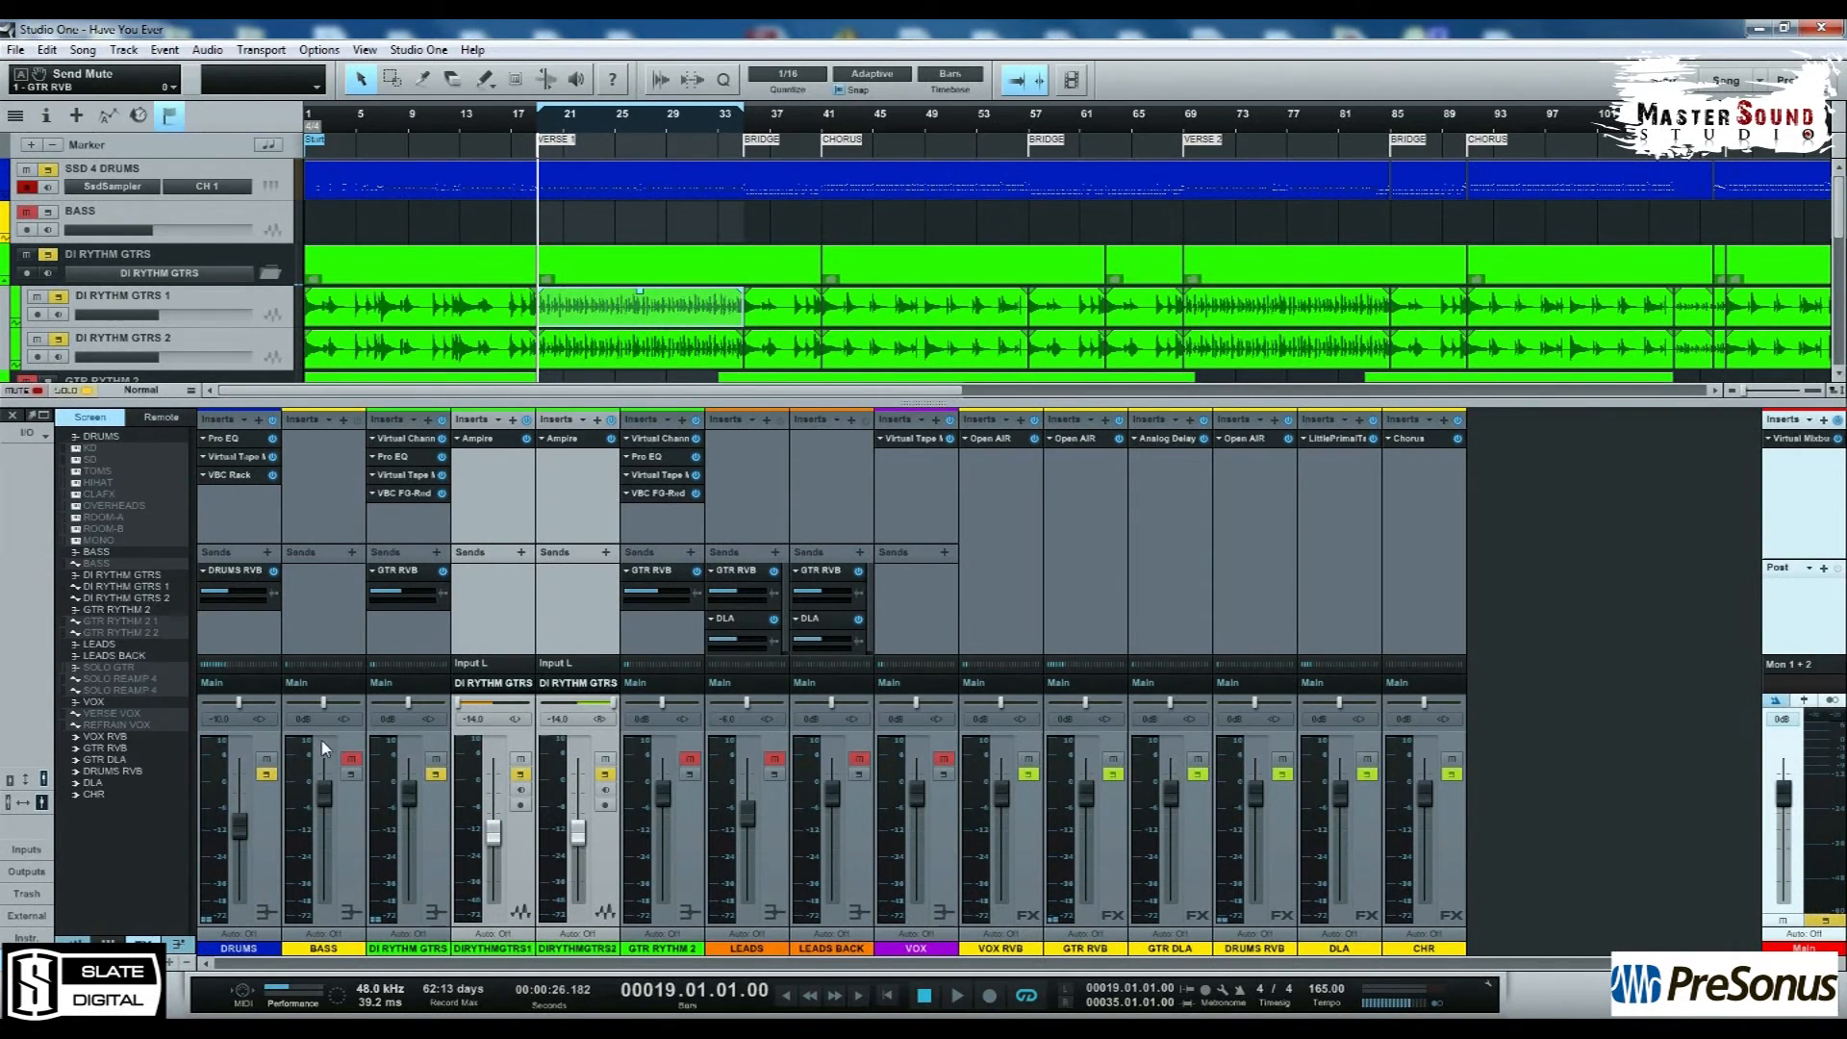
Step: Try the 4x12 Metal British cabinet on both the DI RYTHM GTRS 1 and DI RYTHM GTRS 2 Ampires and play the verse
left_click(485, 444)
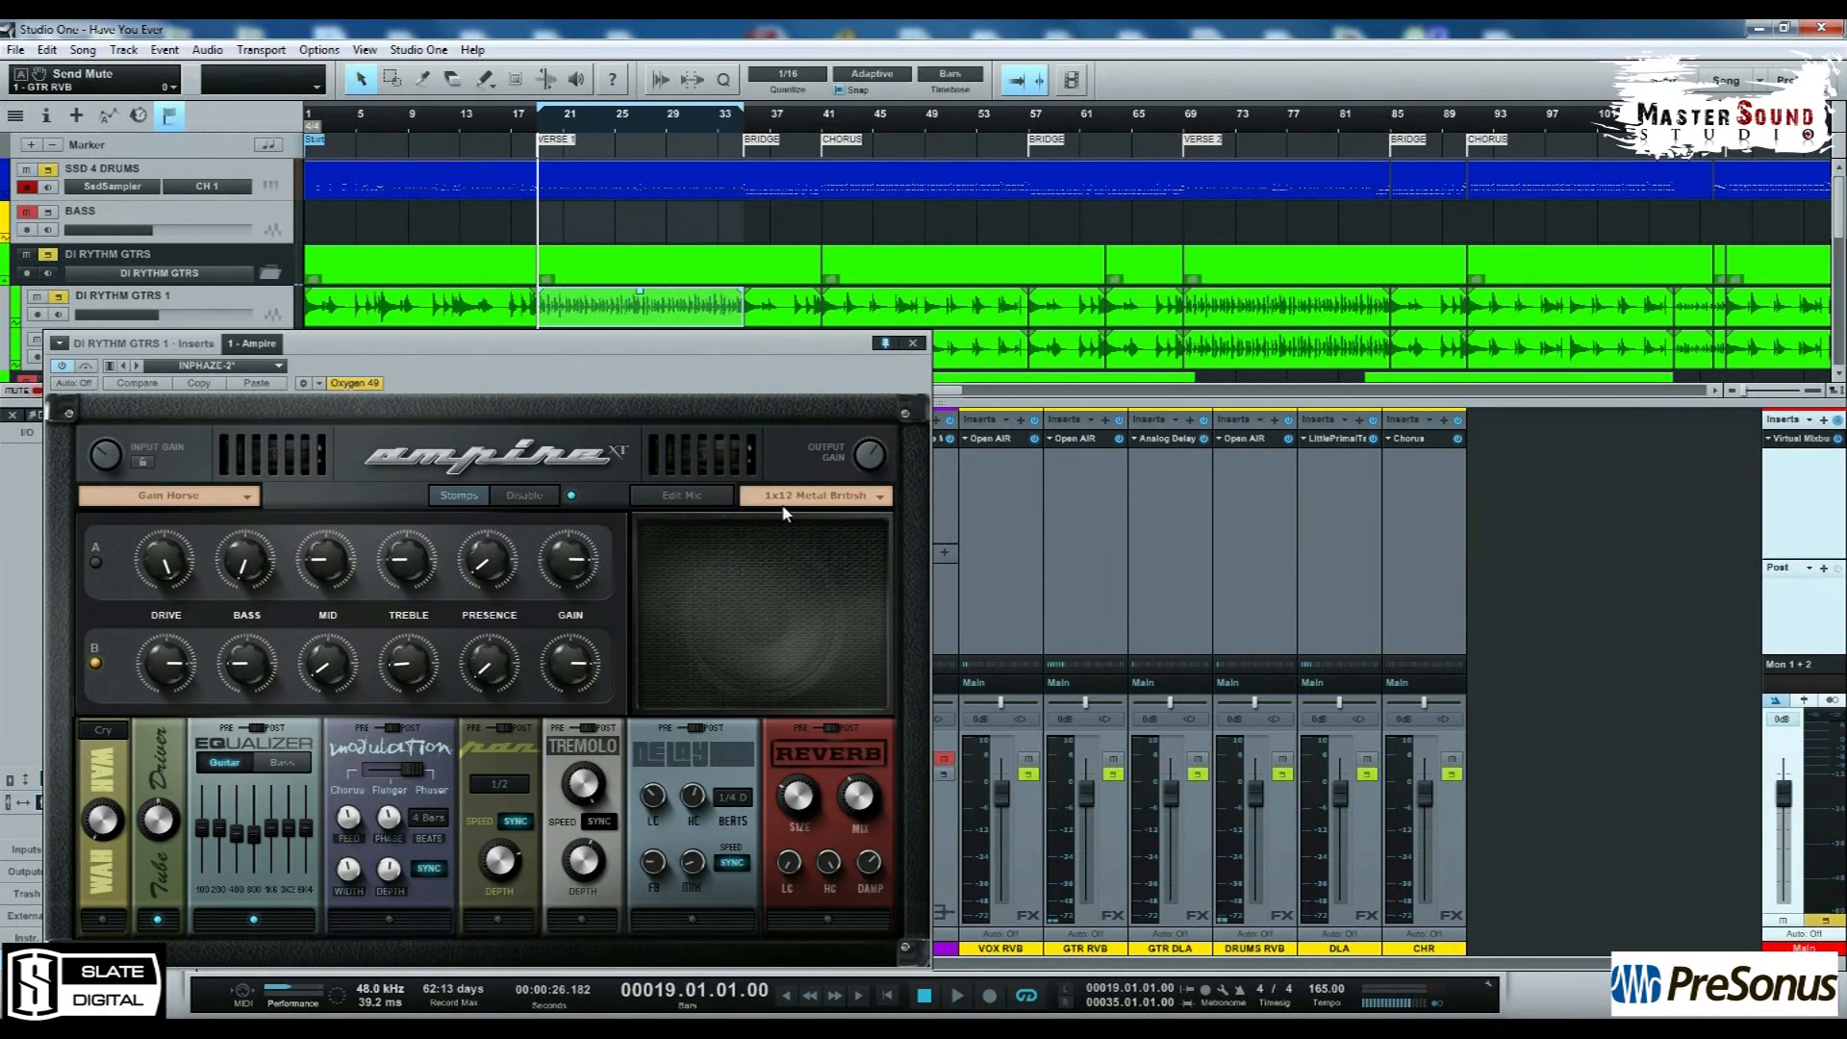
left_click(846, 498)
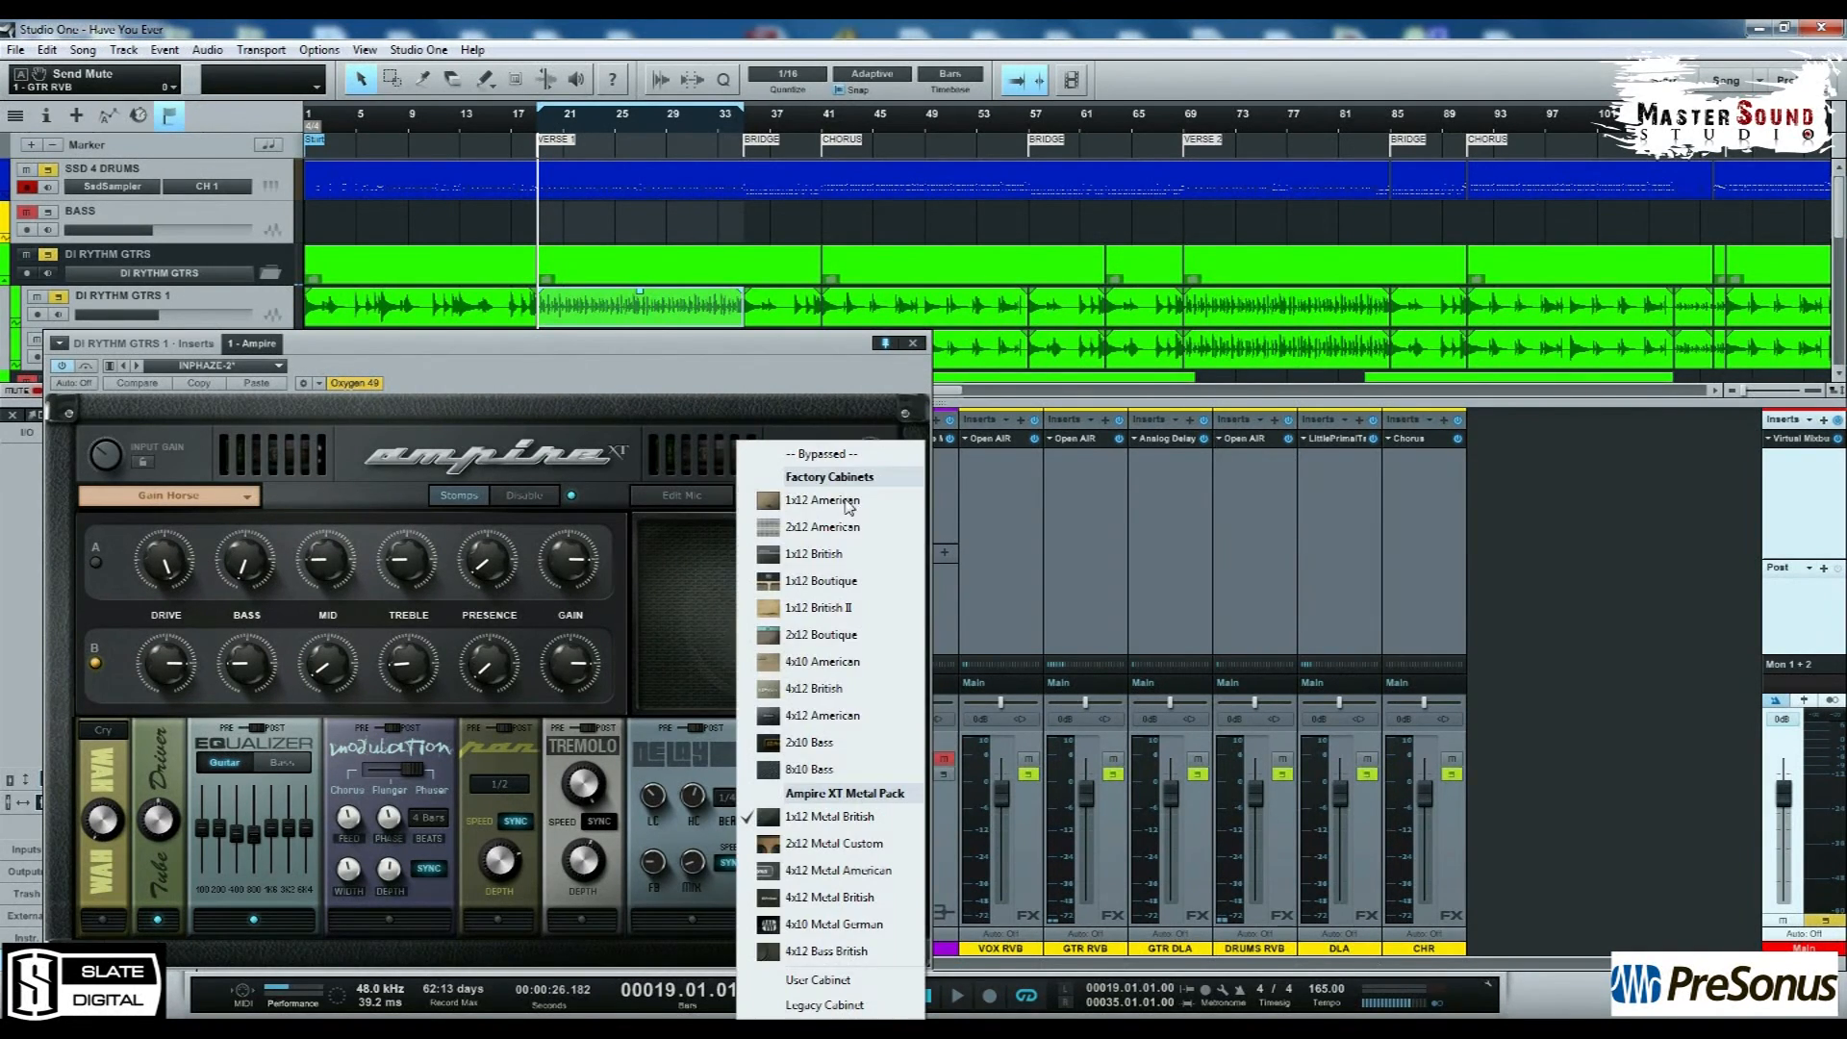
left_click(850, 894)
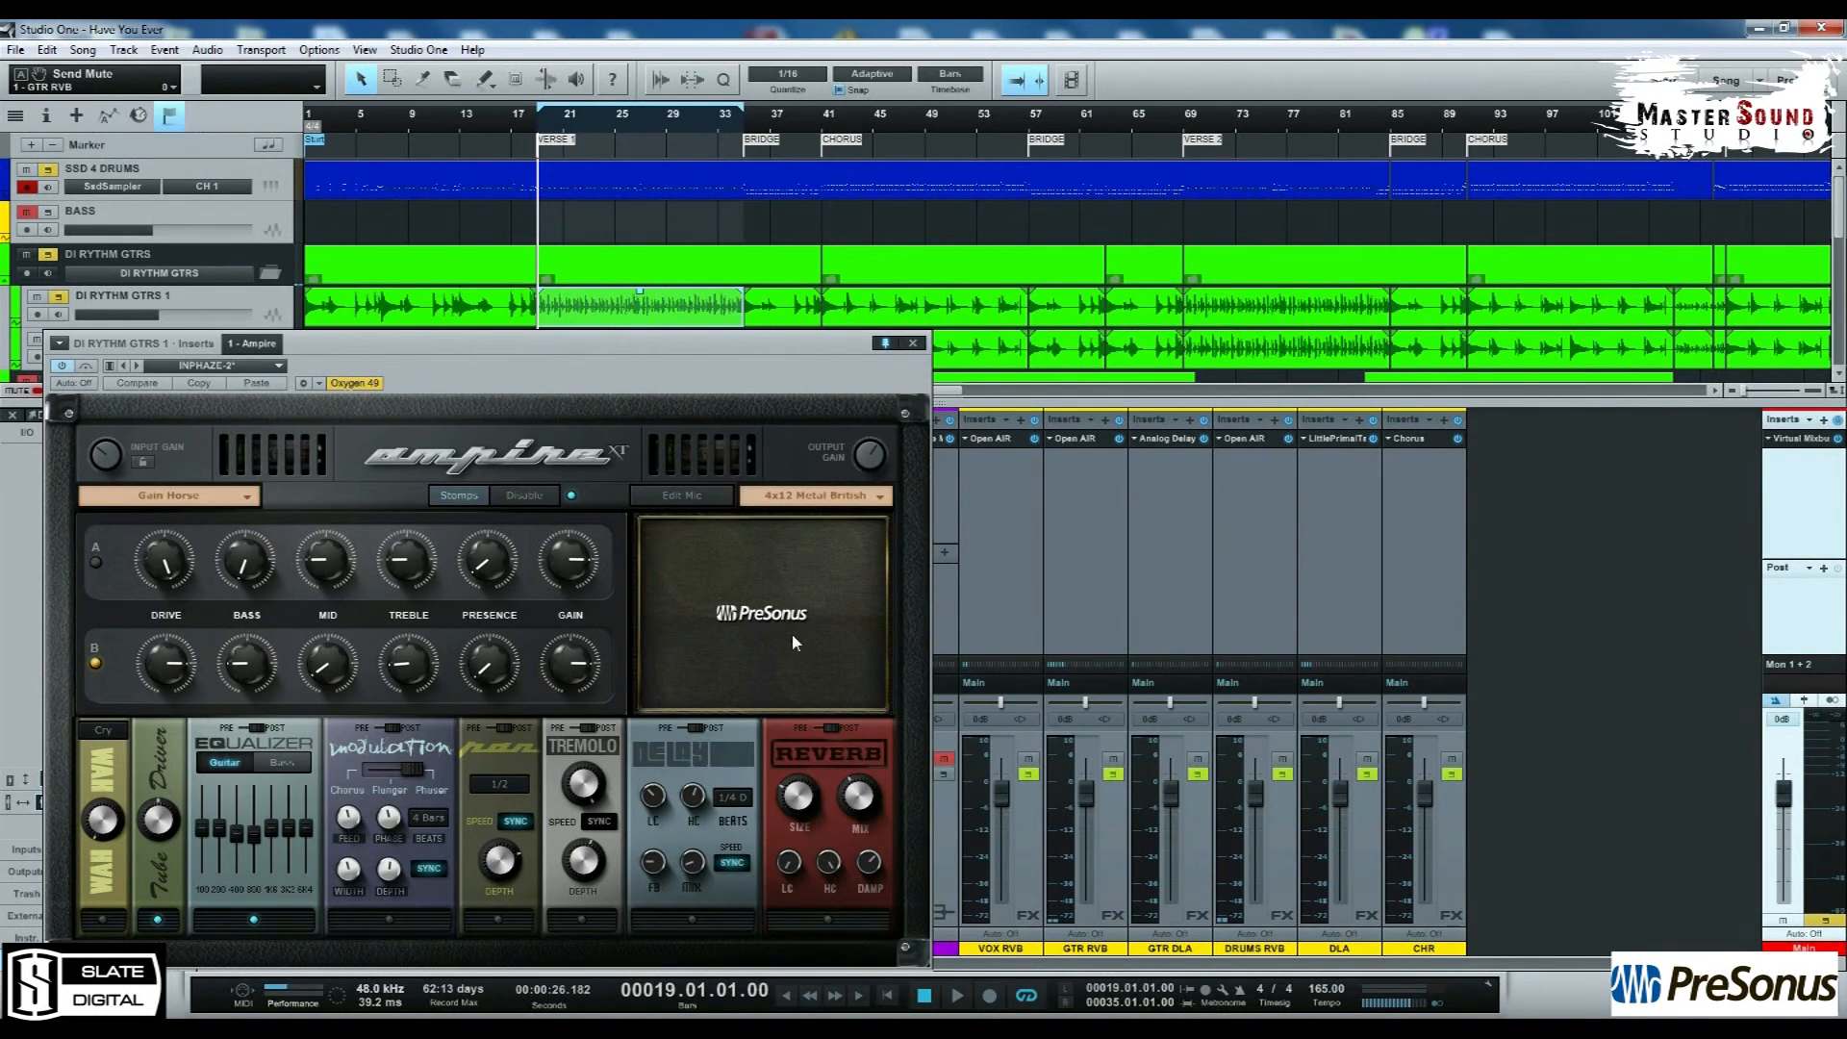
key("space")
key("space")
left_click_drag(754, 362, 549, 497)
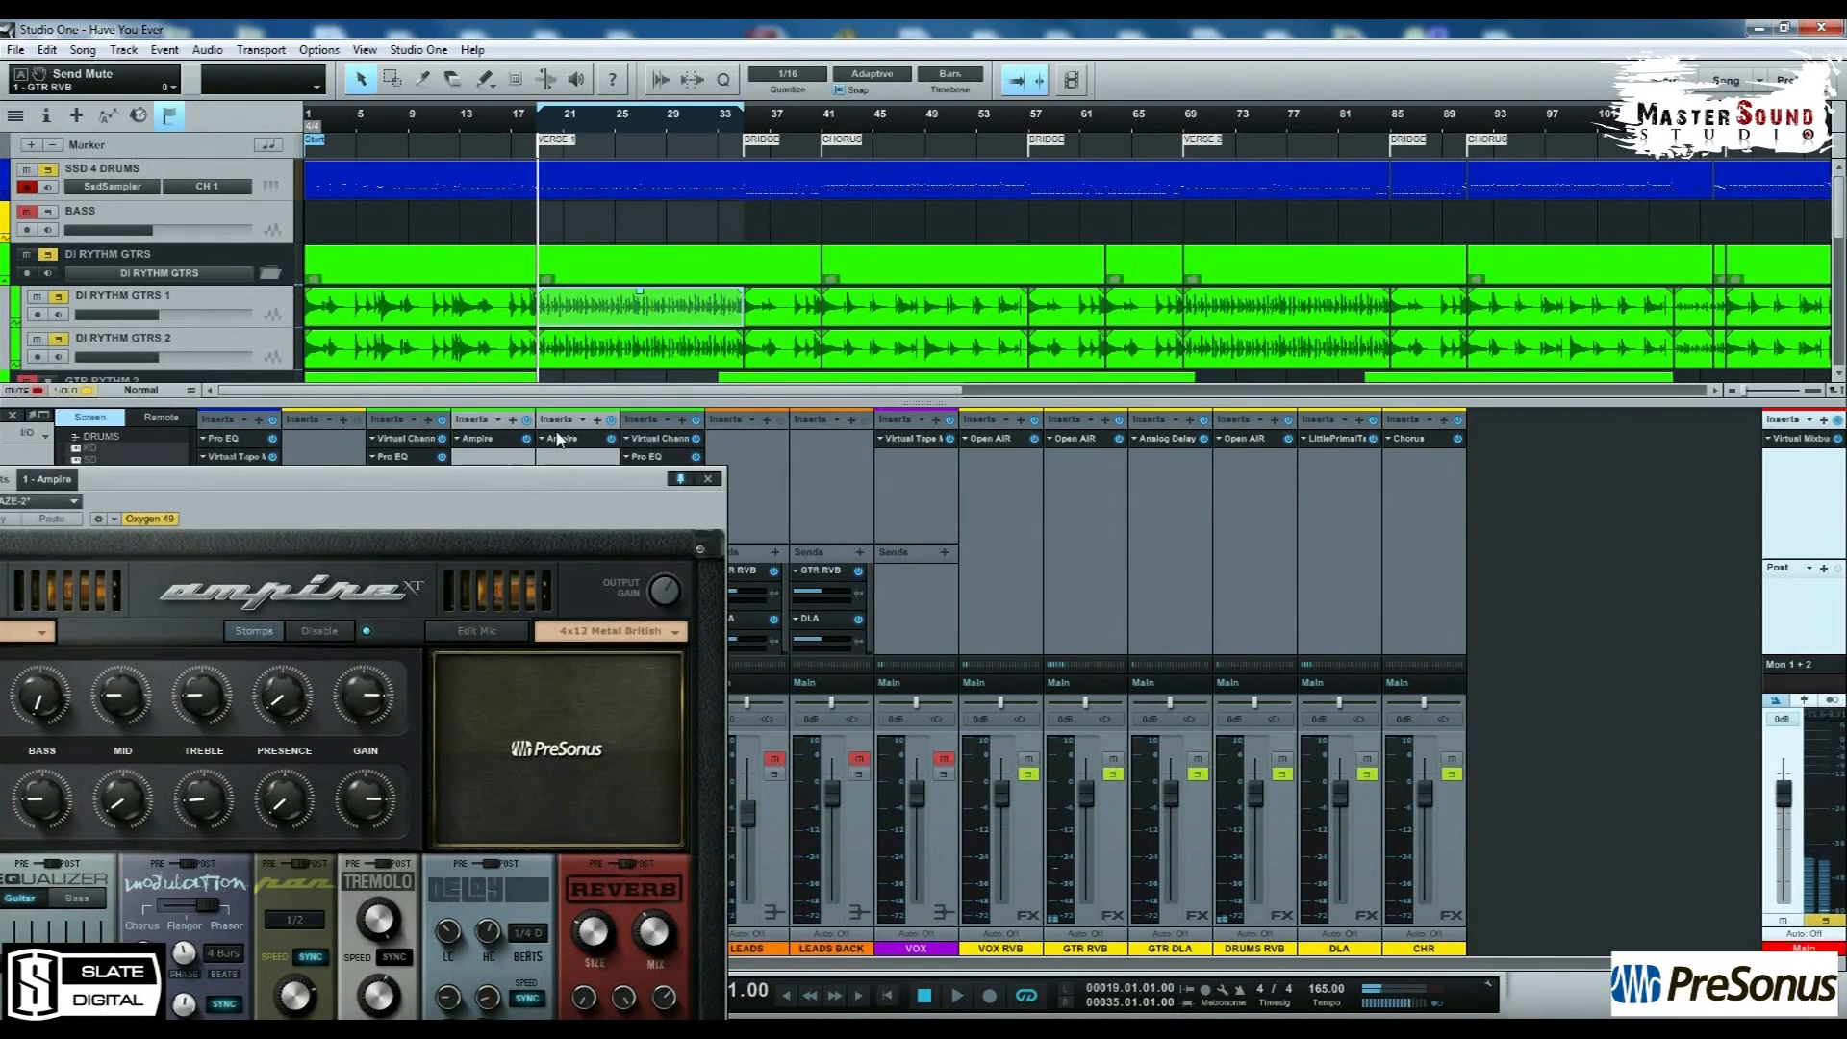
left_click(559, 440)
left_click(1702, 472)
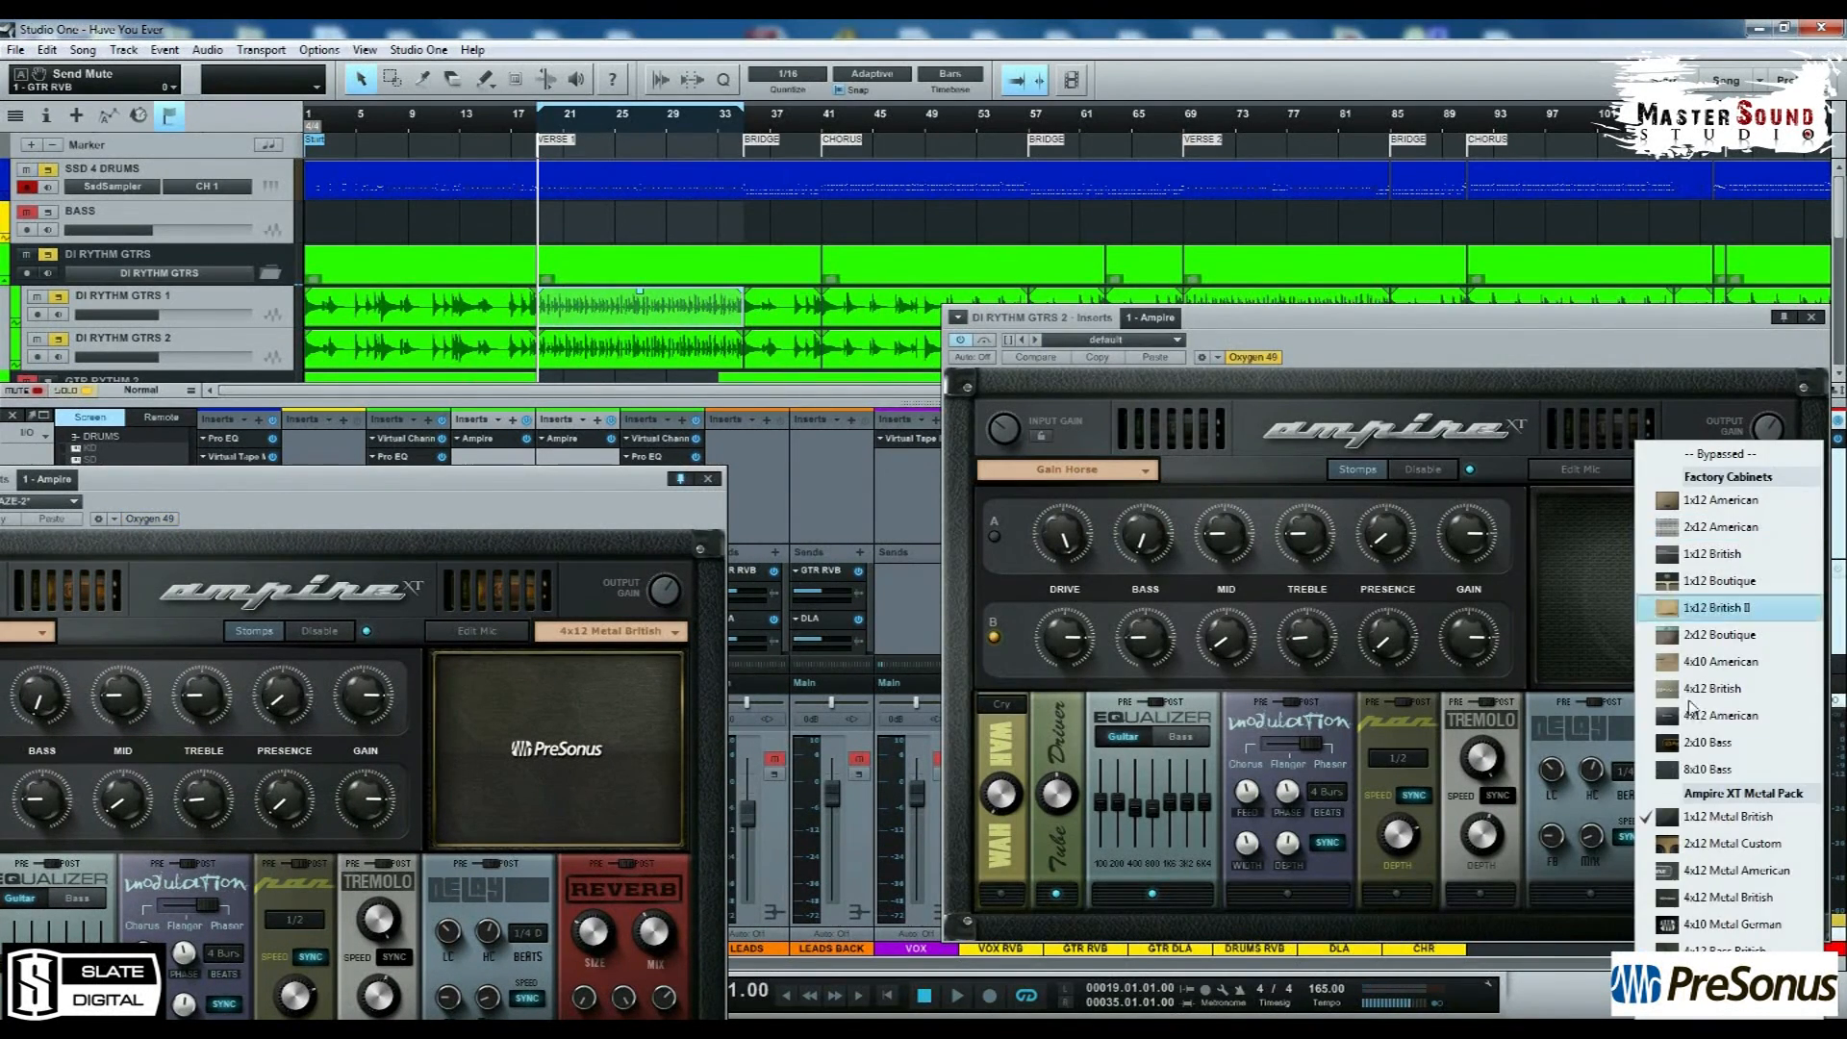
left_click(1720, 897)
key("space")
left_click_drag(624, 479, 810, 344)
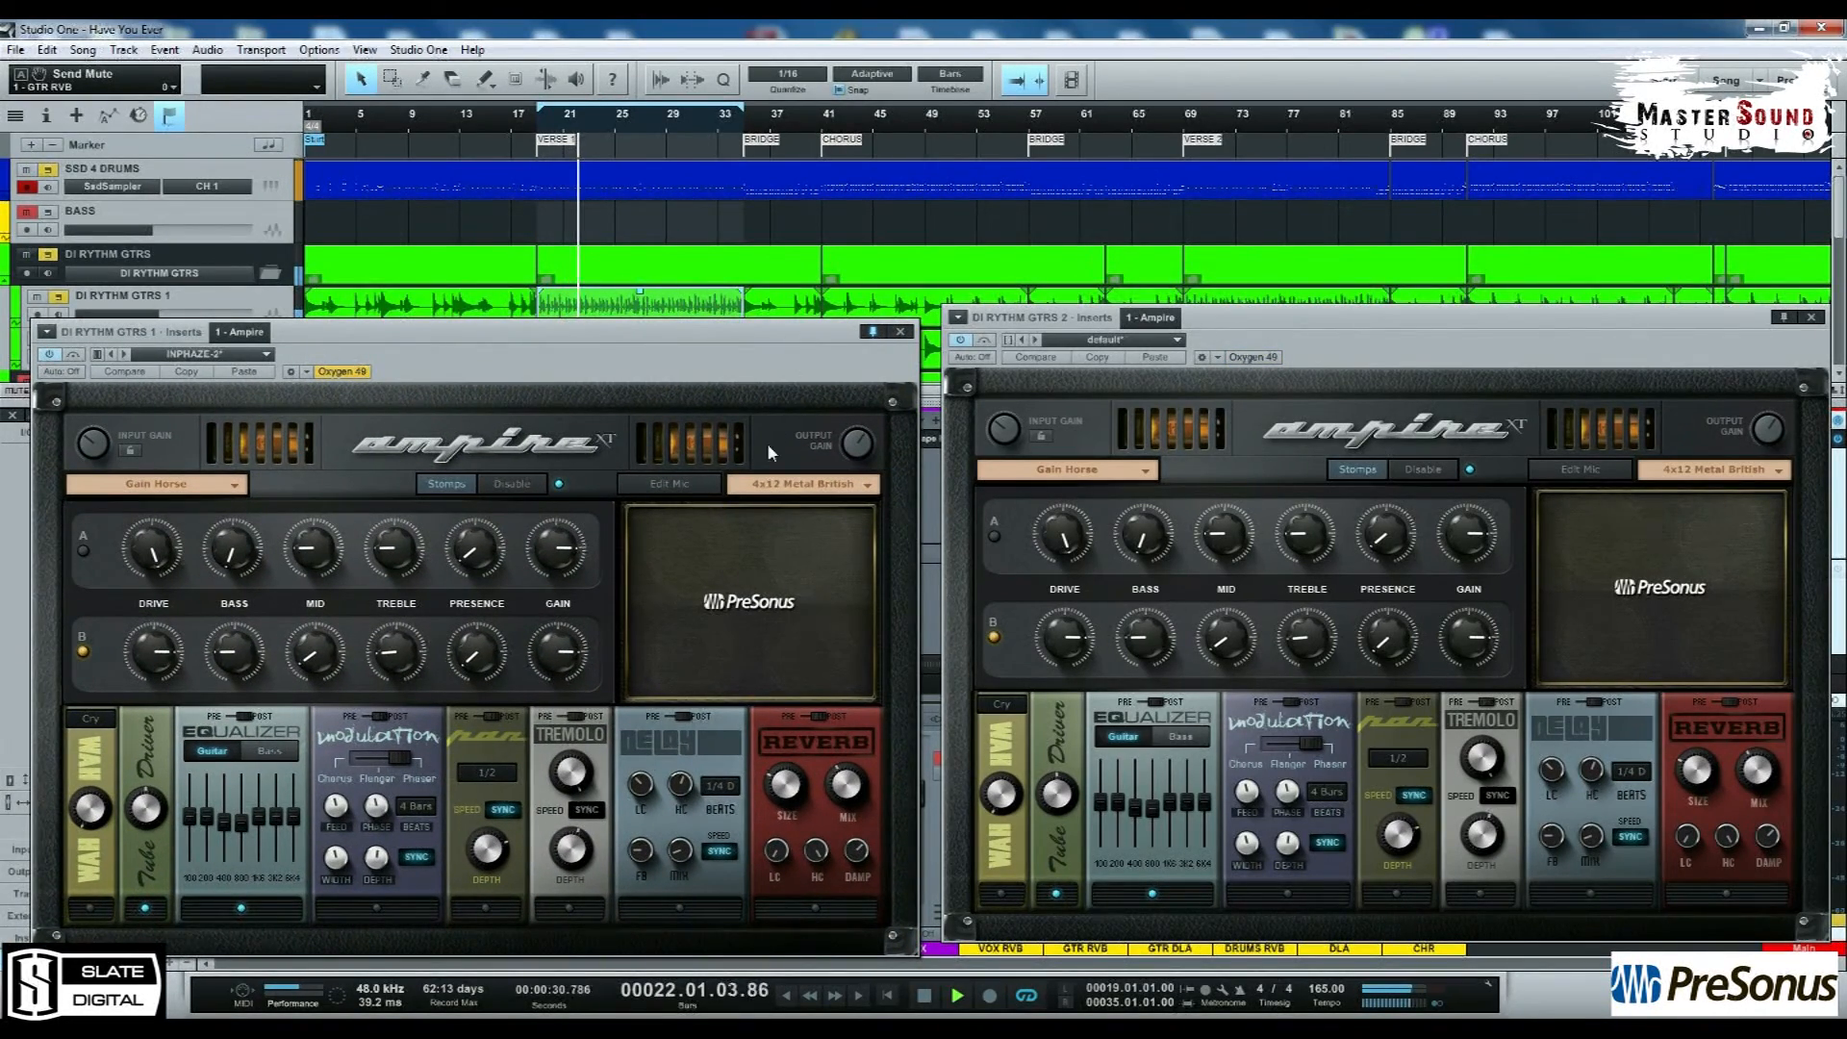
Step: Try the Mic Mix at Mic B in both Ampires' microphone settings during playback, and return both faders to the opposite end
left_click(669, 484)
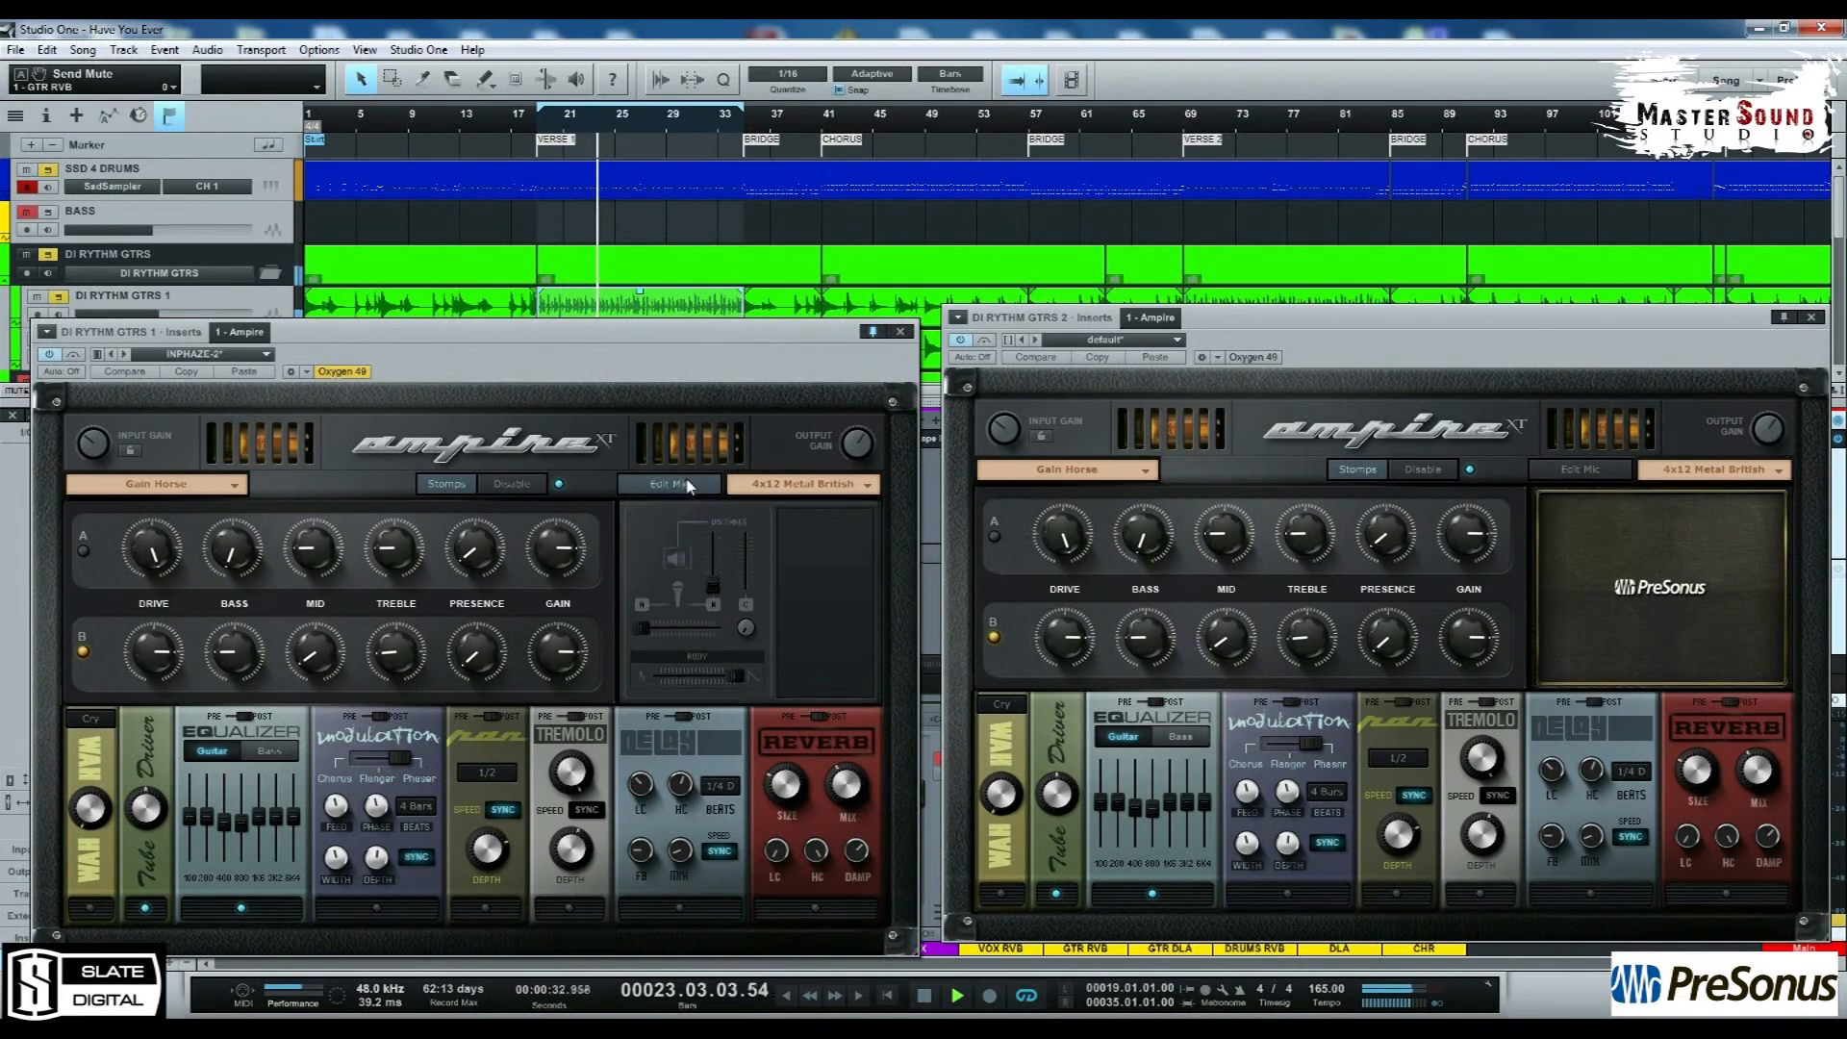
left_click(1578, 468)
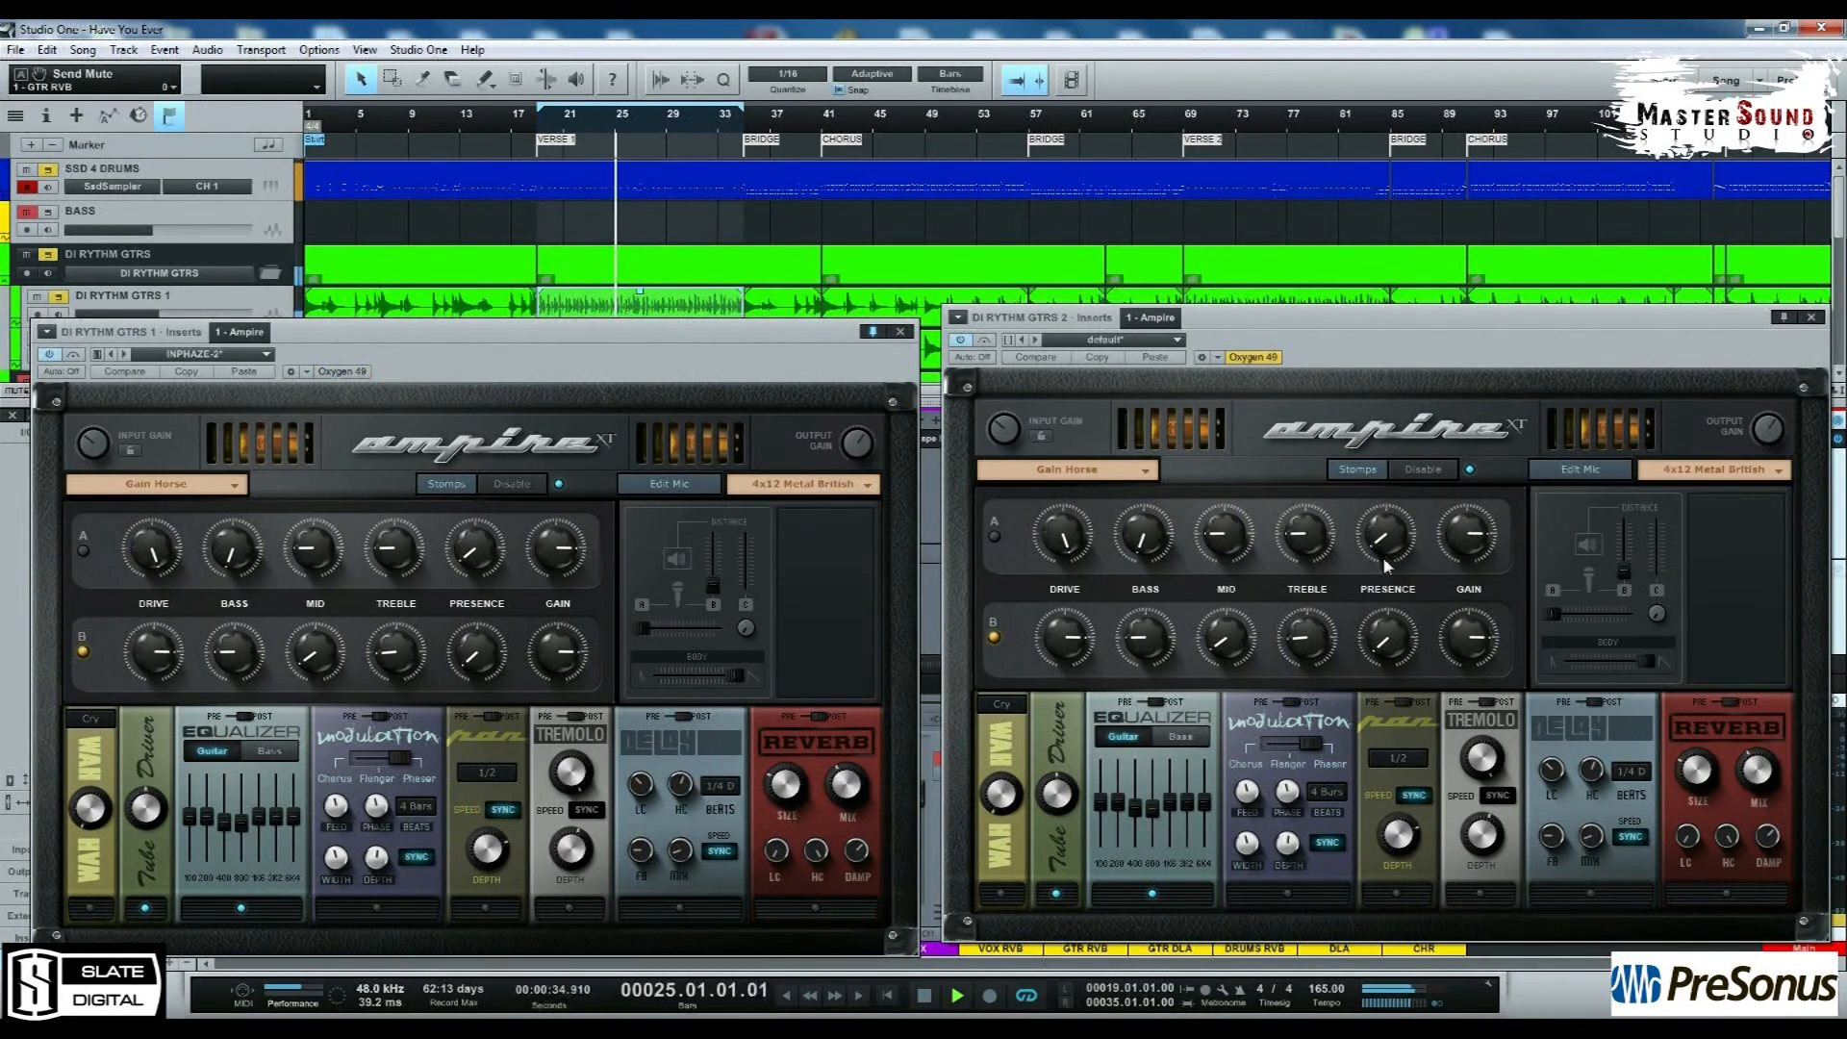
left_click_drag(642, 626, 720, 629)
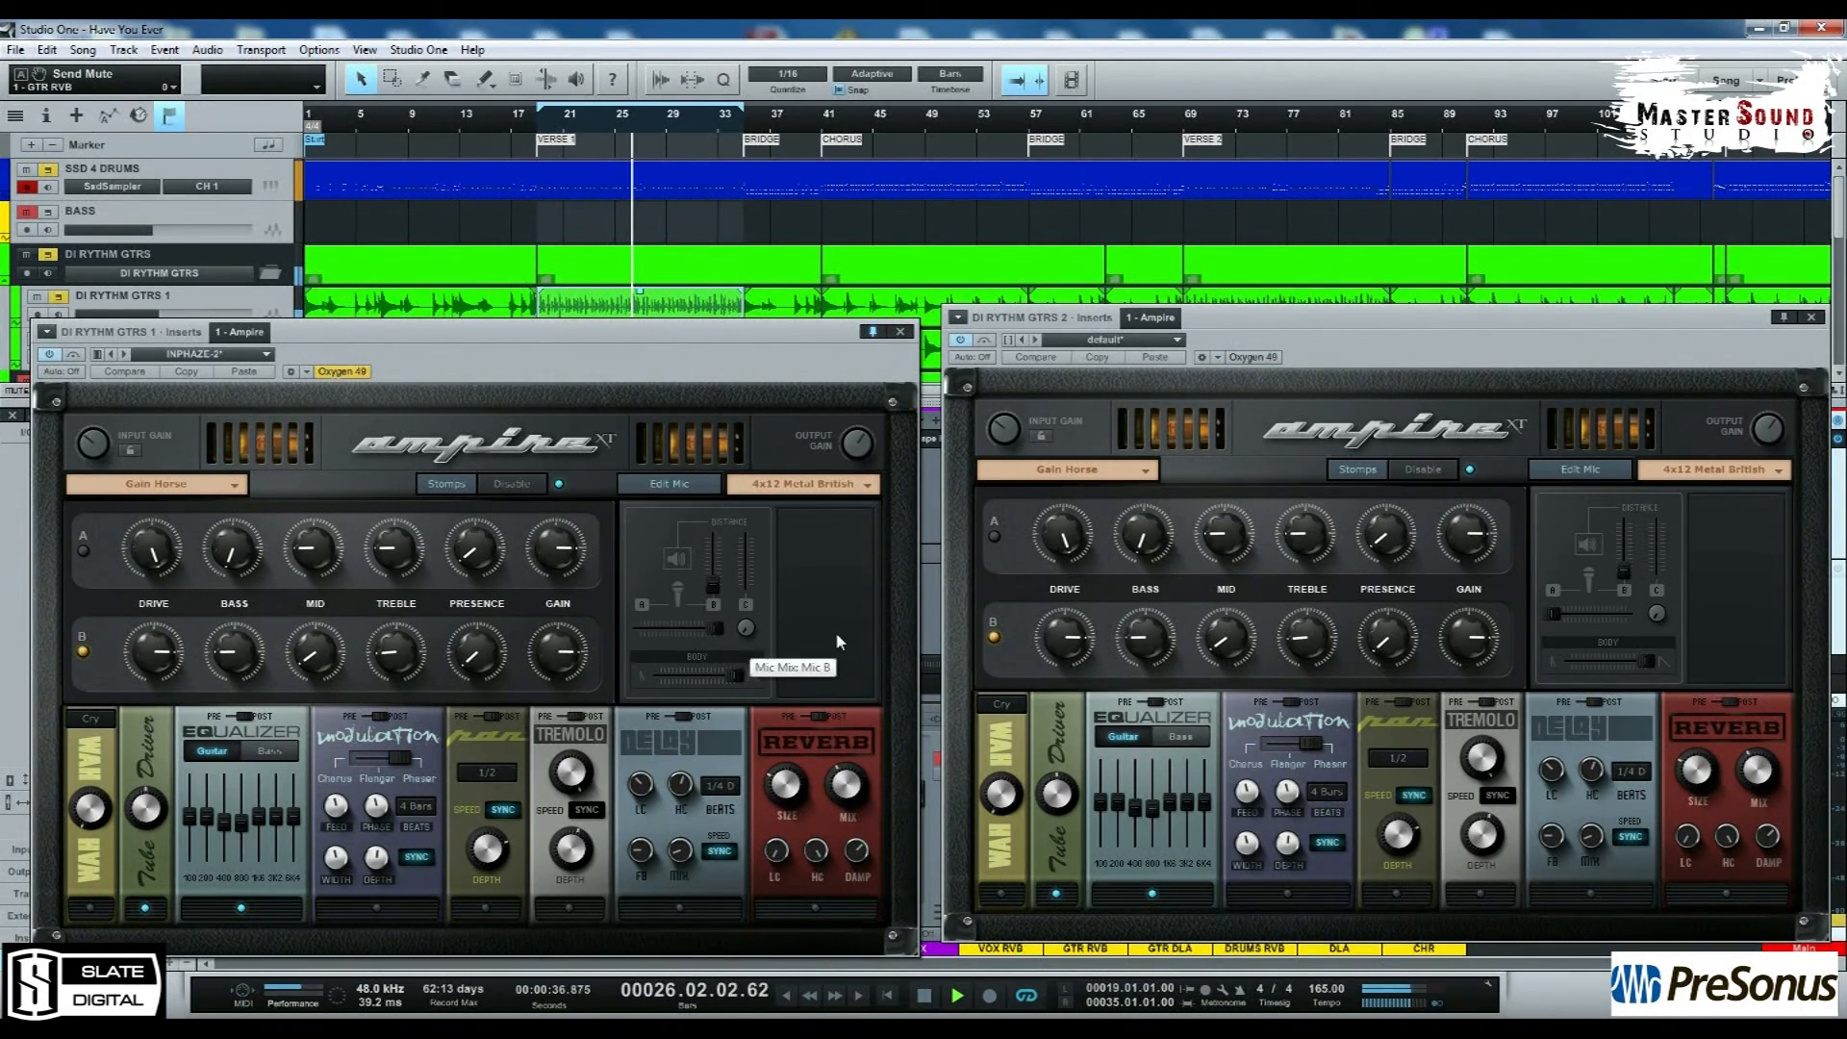
left_click_drag(1560, 617, 1623, 625)
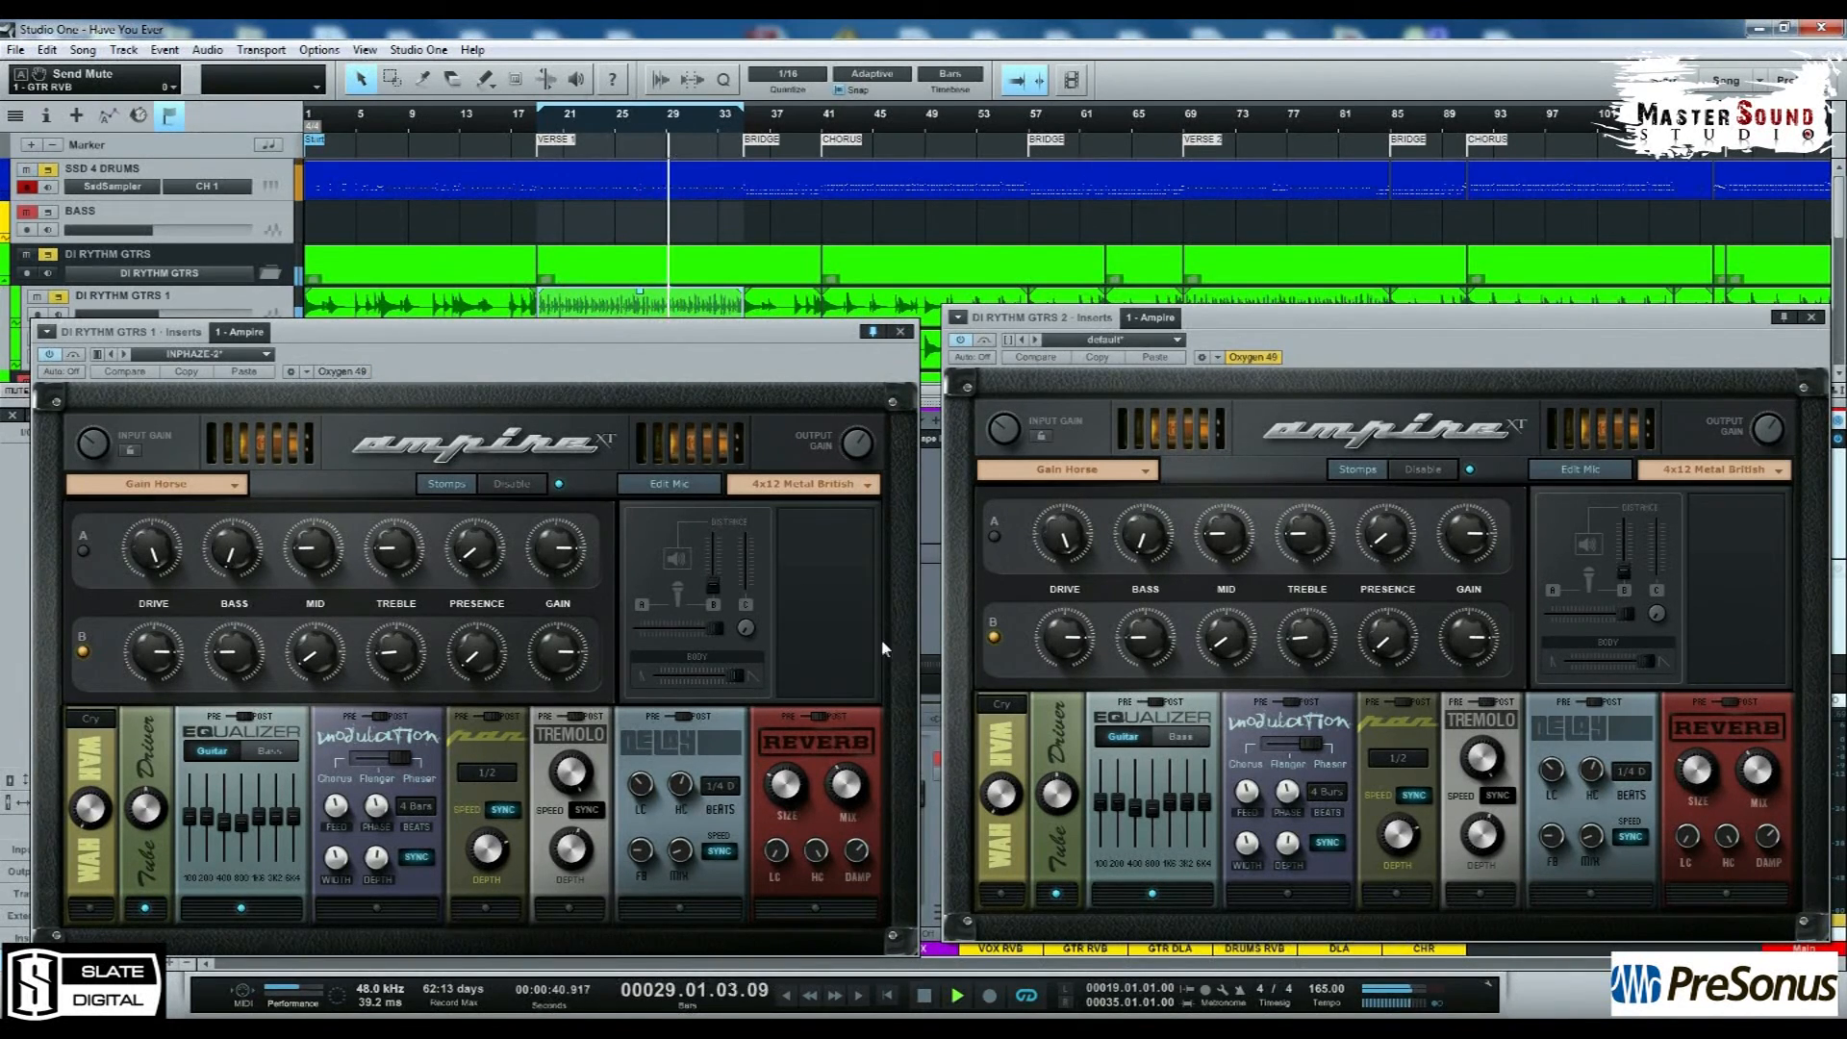
key("space")
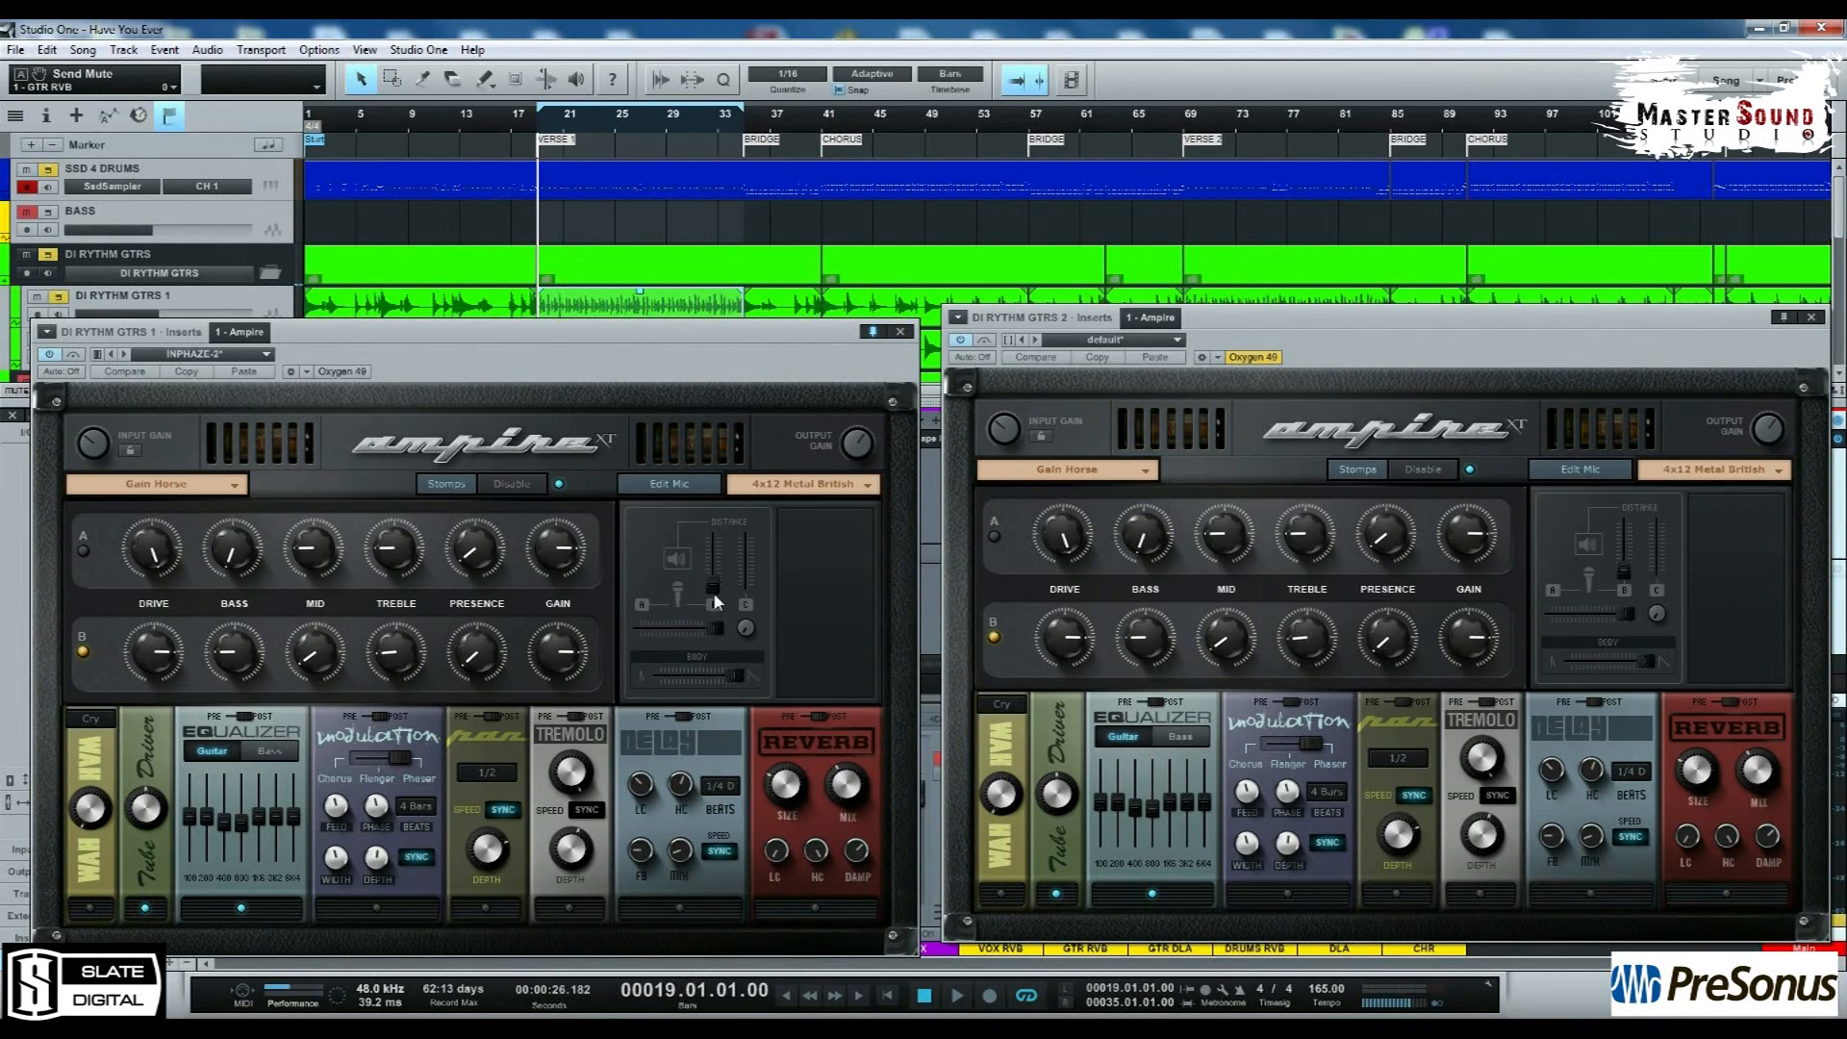
left_click_drag(1623, 615, 1555, 615)
left_click_drag(716, 634, 613, 631)
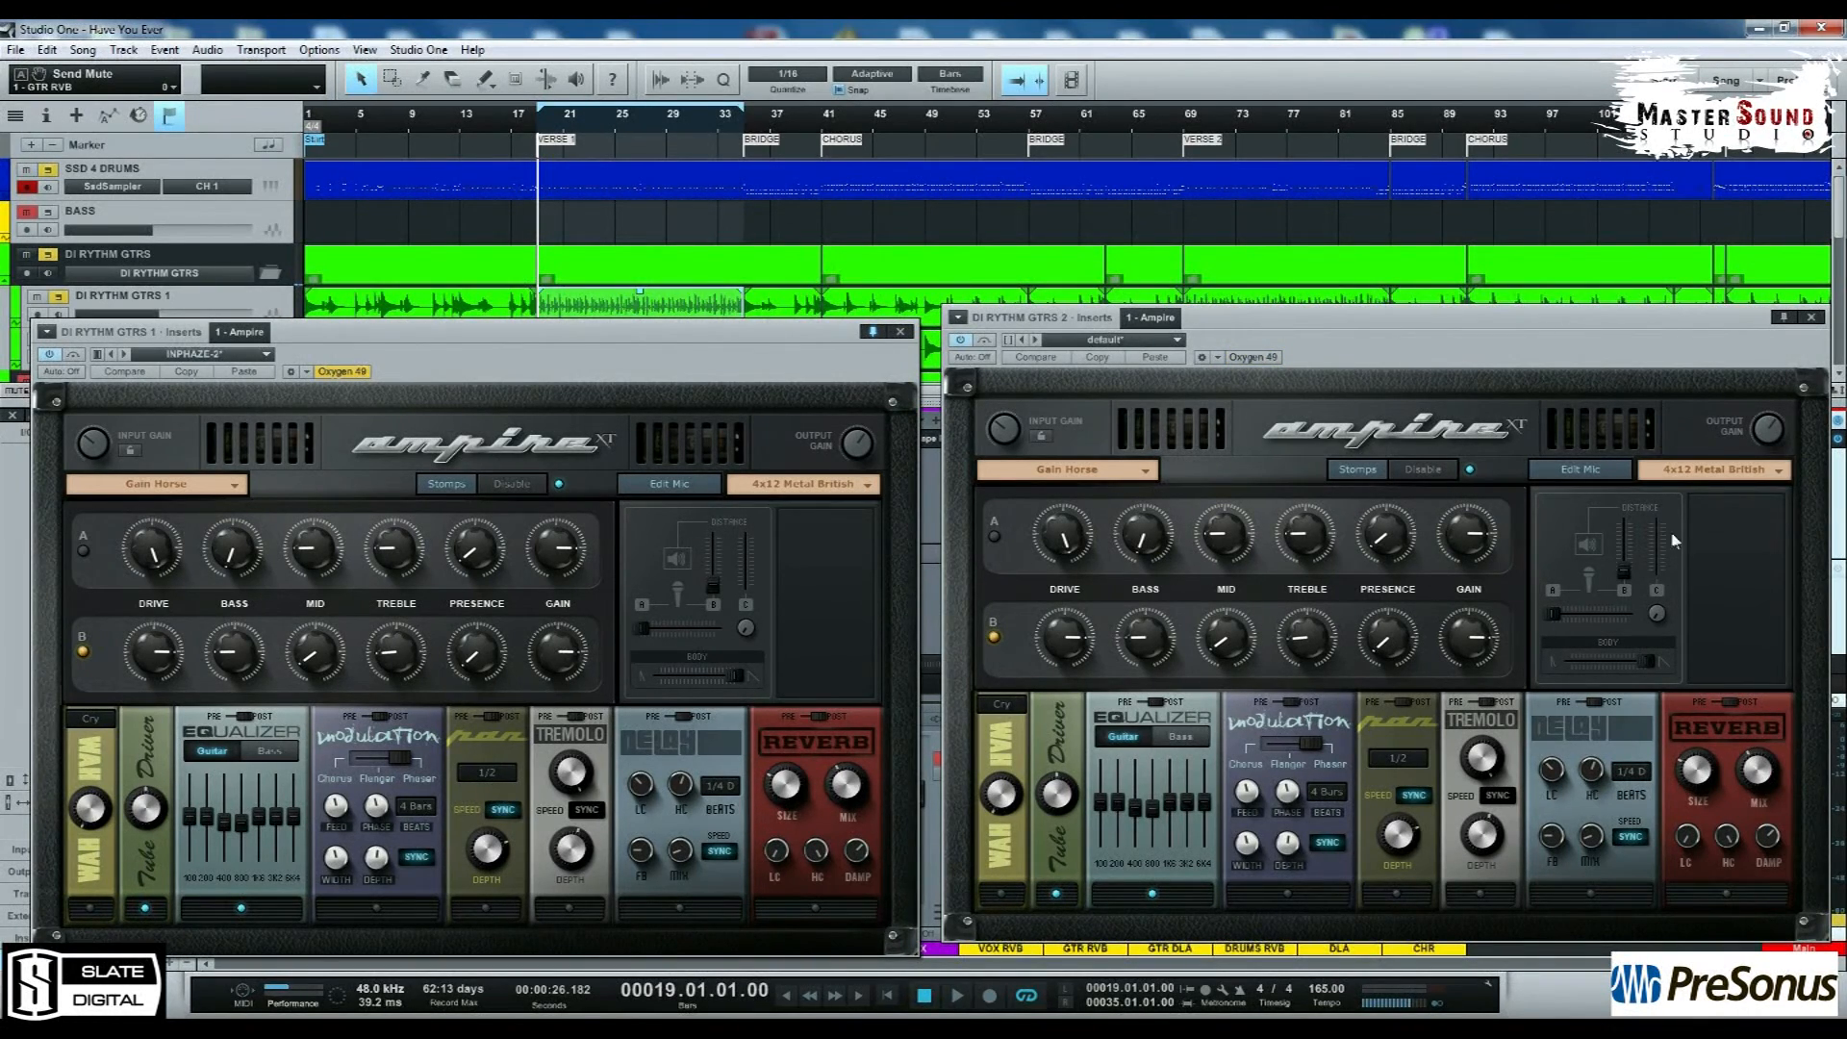
Step: Return both Ampires to the 1x12 Metal British cabinet, leave their microphone settings, and close both editors
left_click(1696, 471)
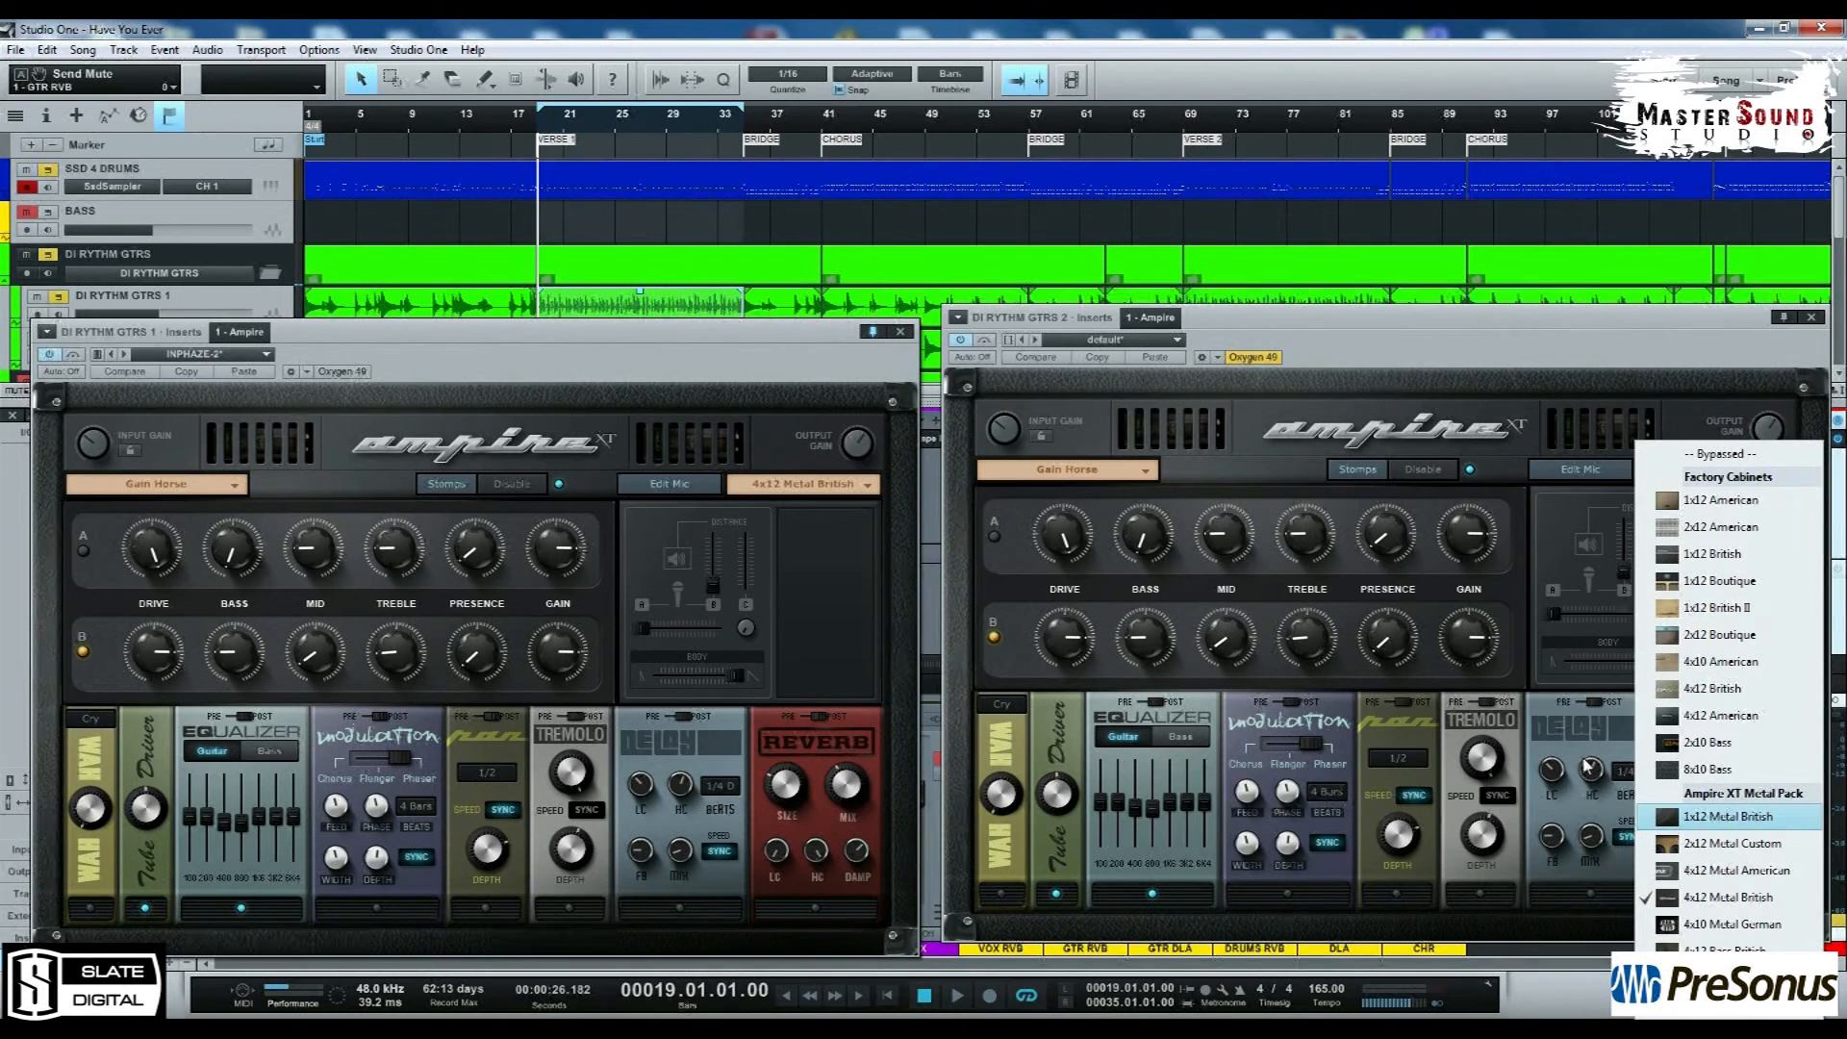
left_click(1693, 816)
left_click(670, 484)
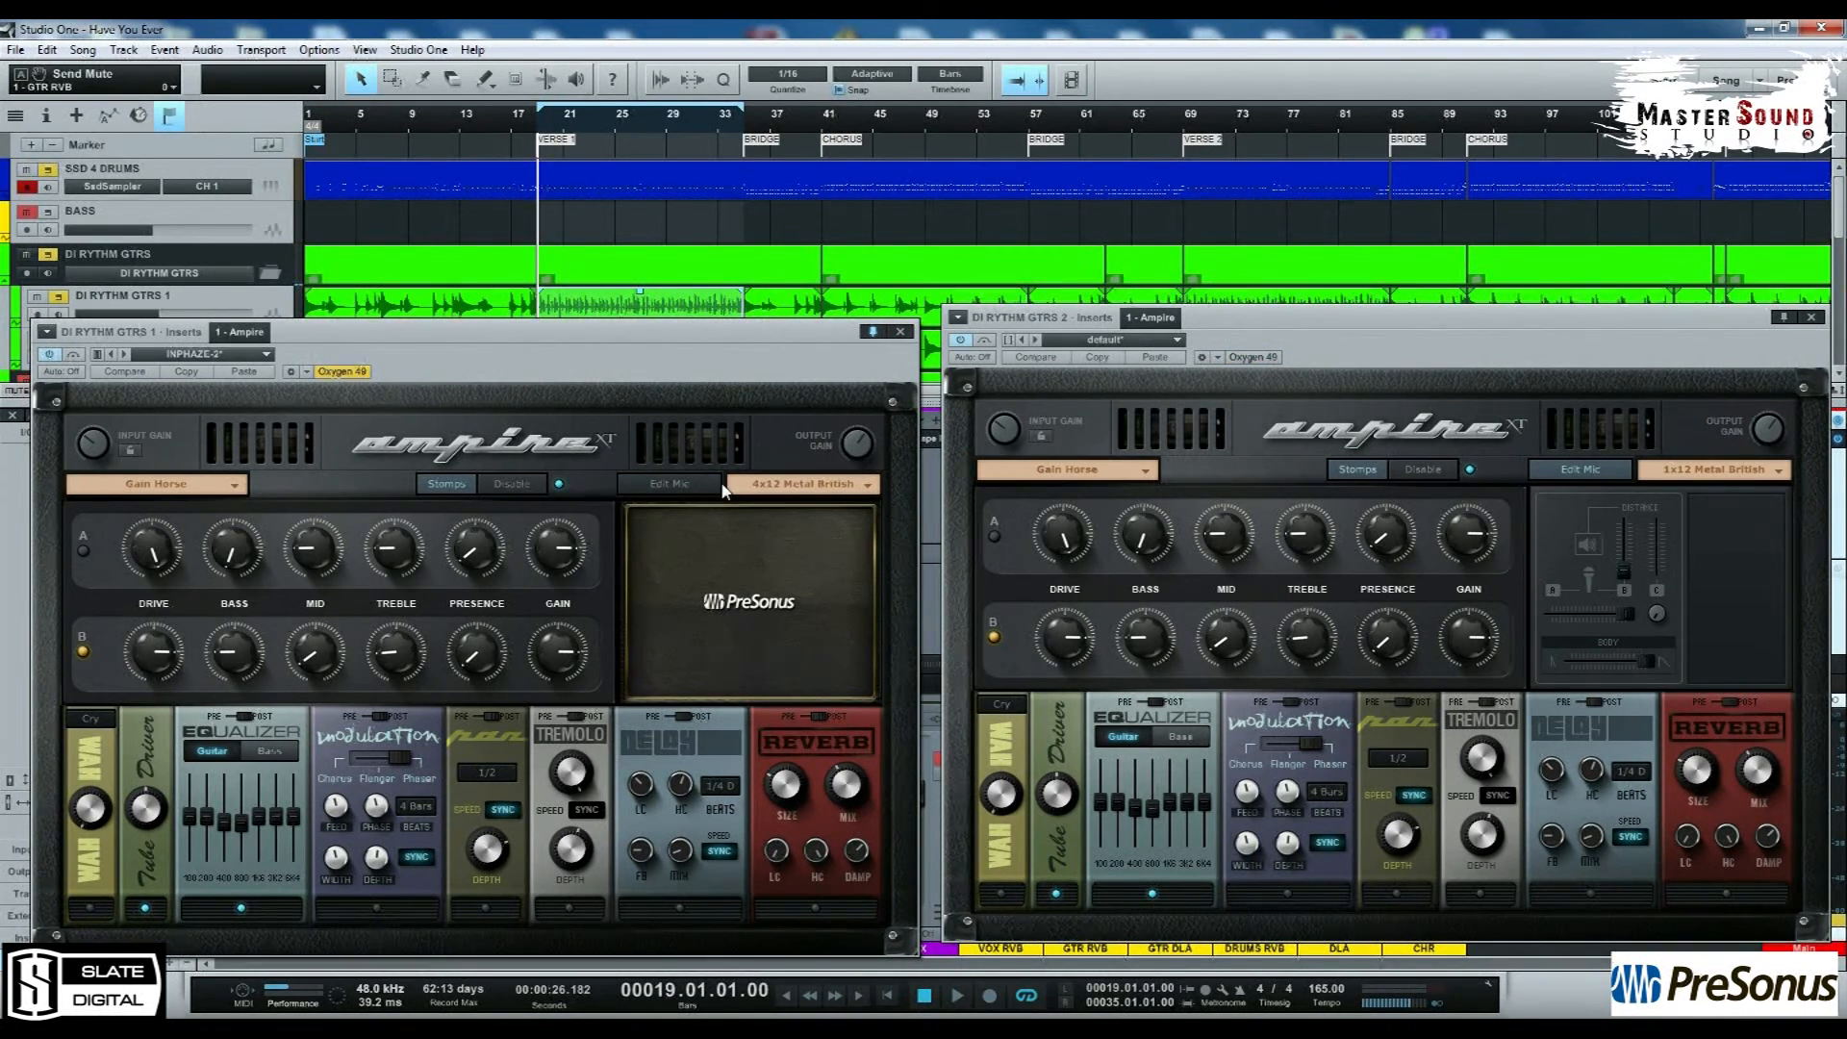
left_click(731, 485)
left_click(781, 818)
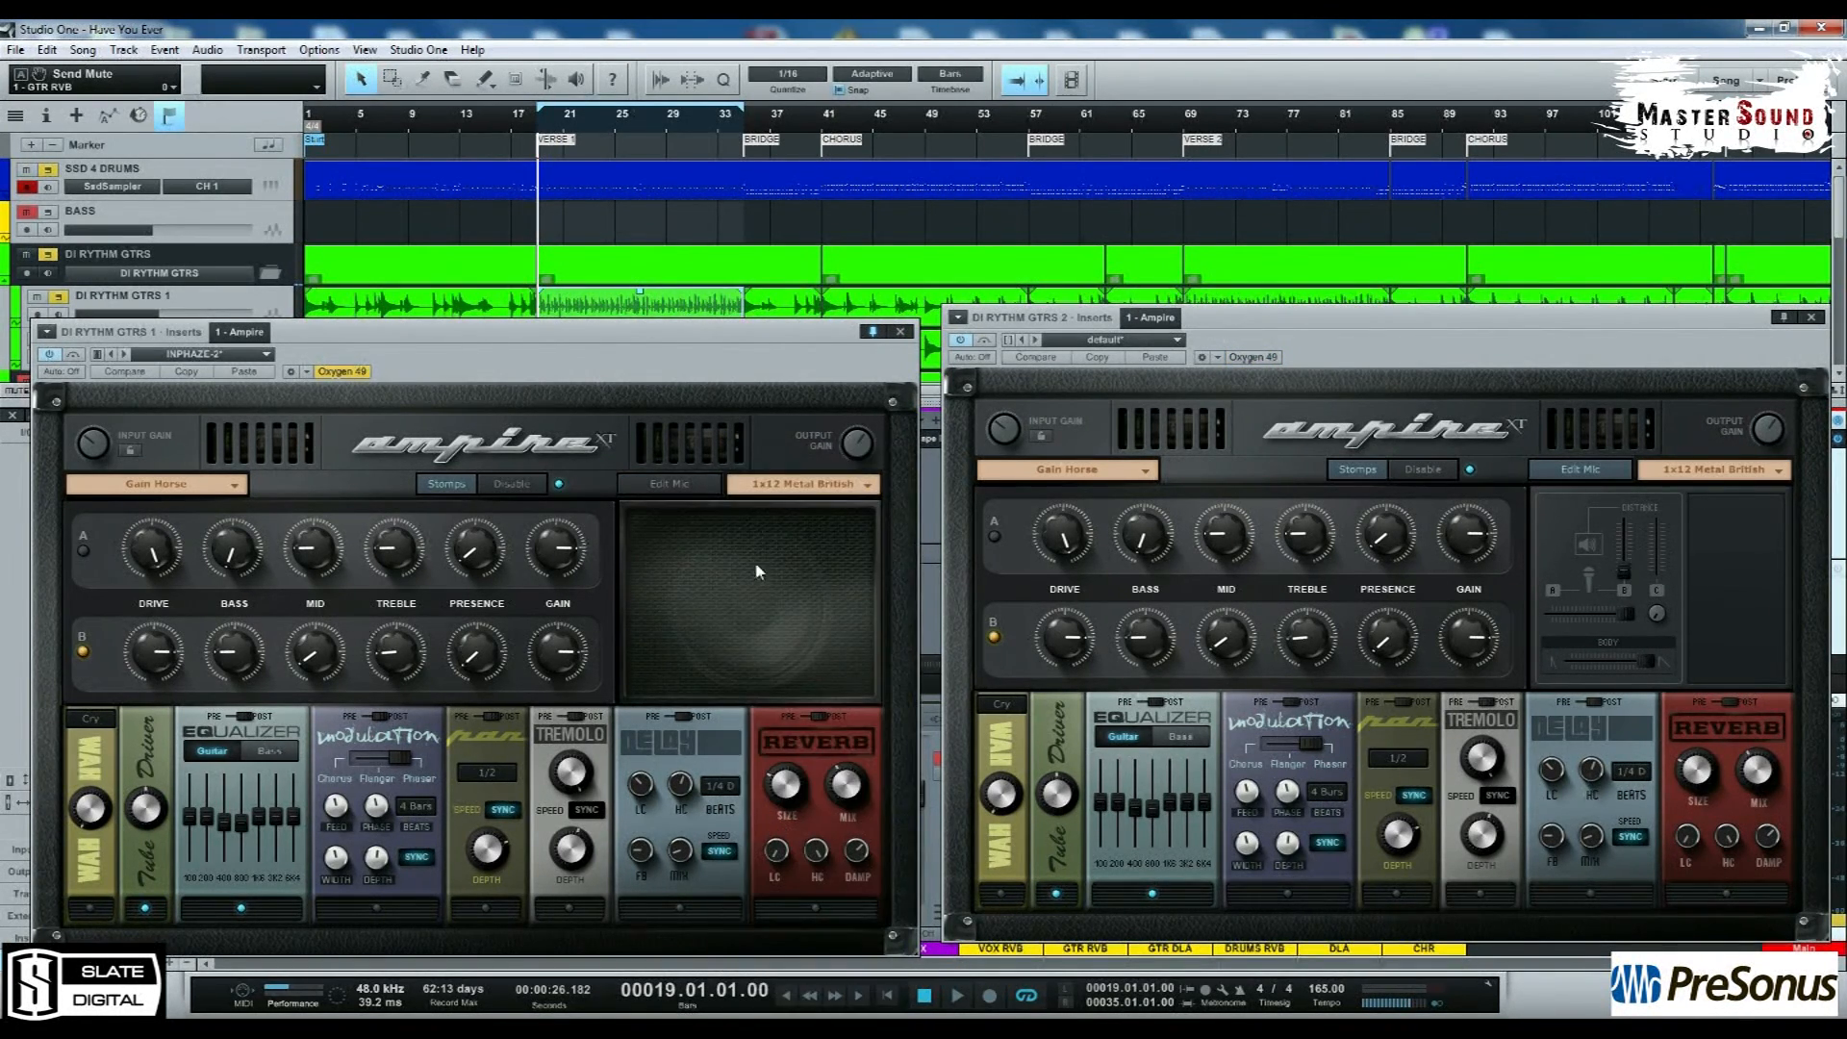
left_click(901, 332)
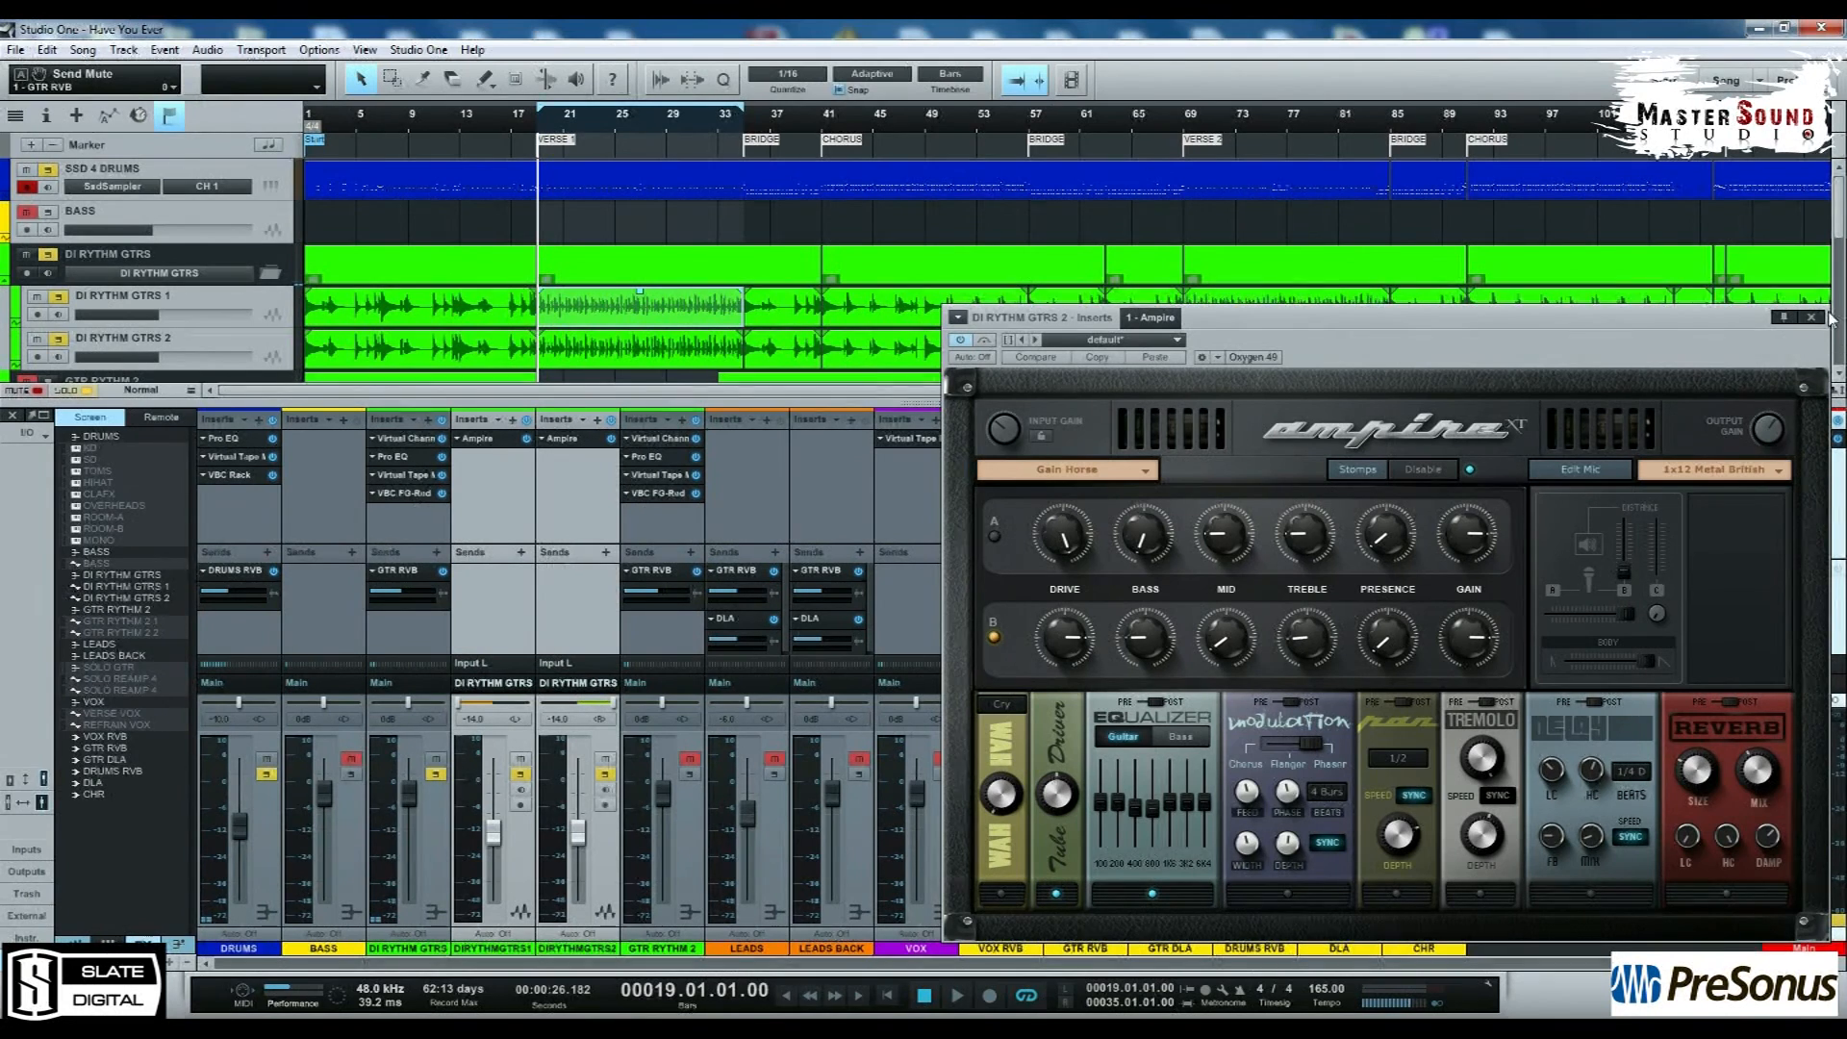
left_click(1621, 470)
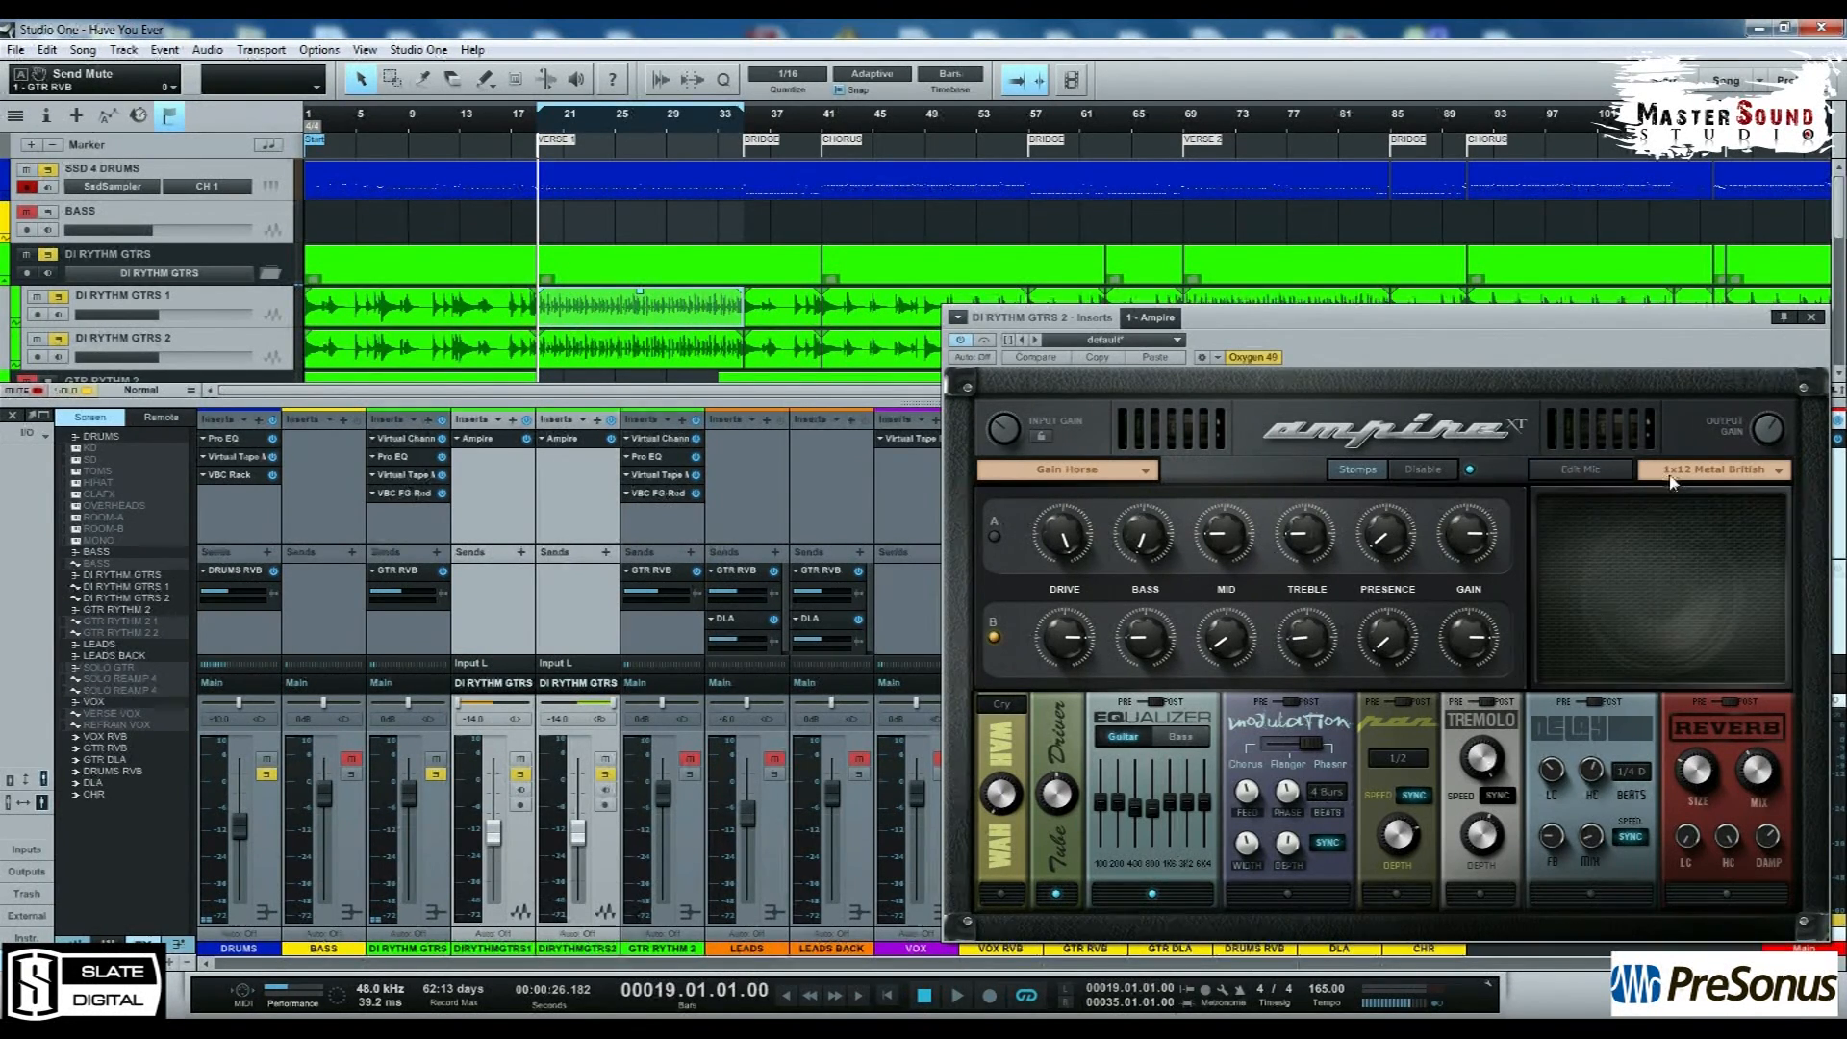
left_click(1814, 319)
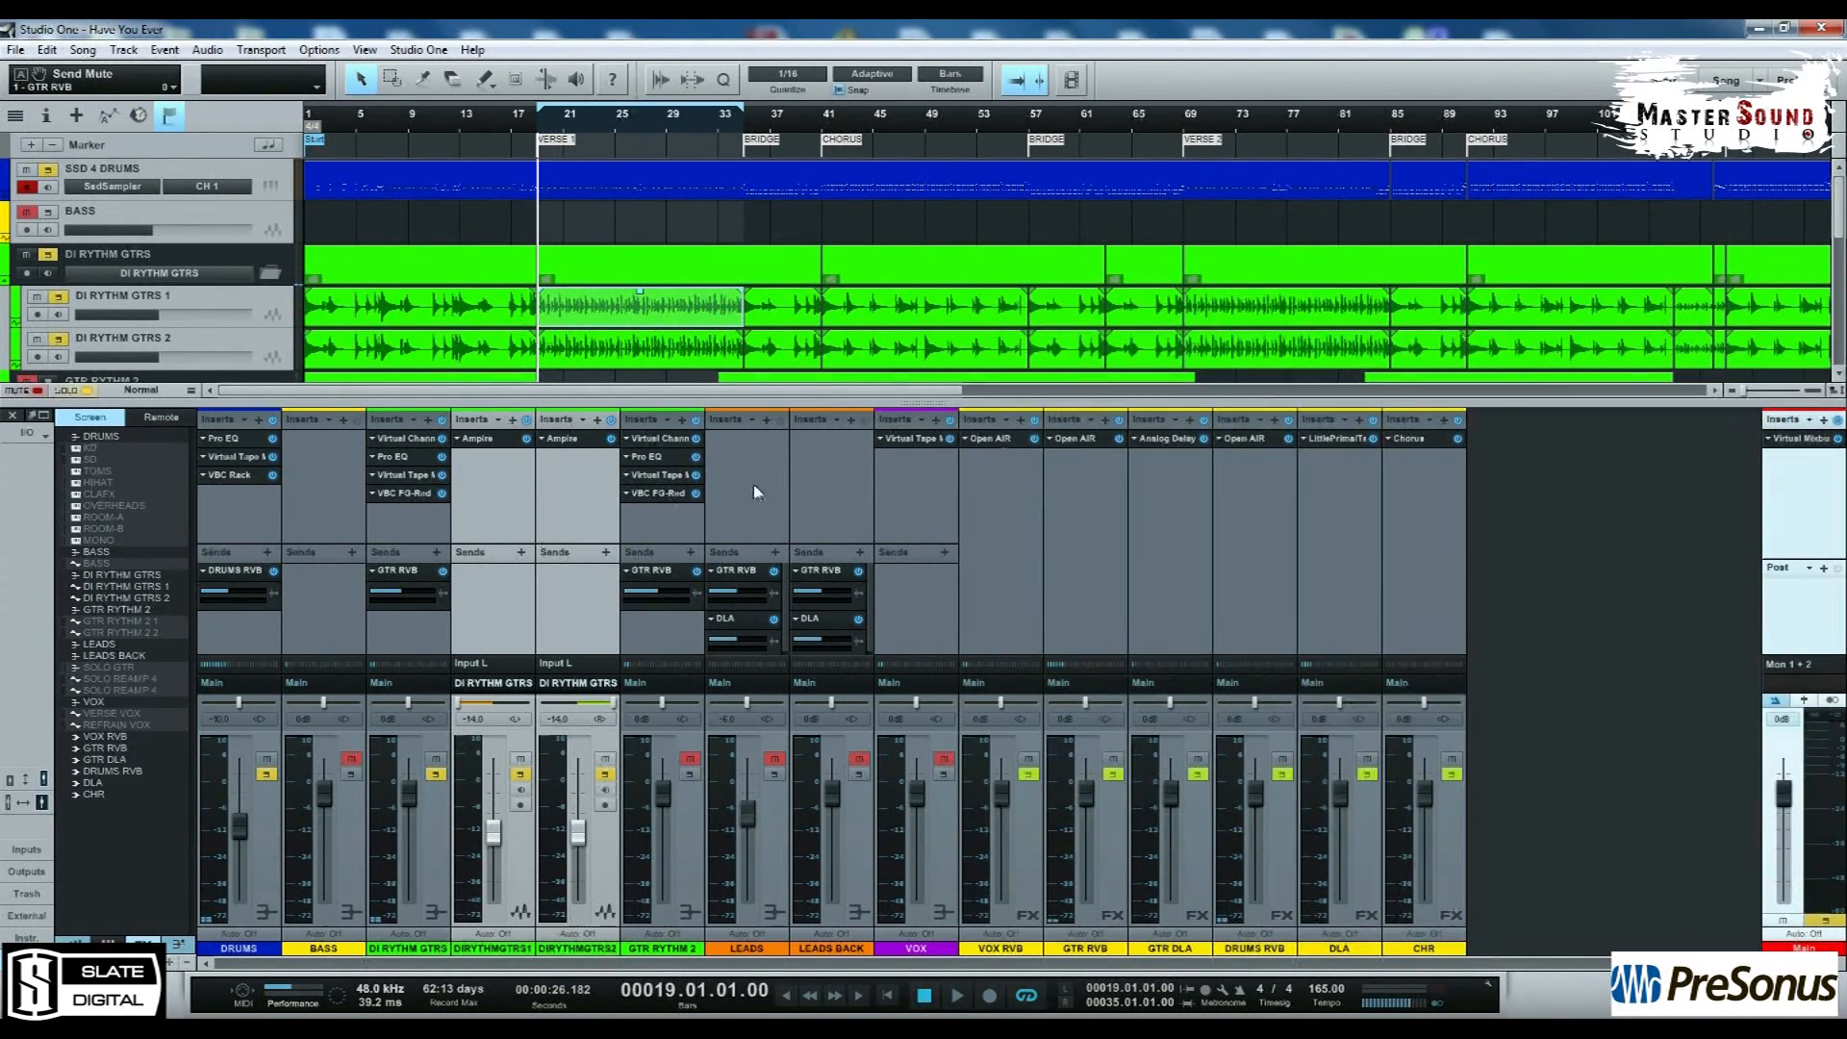
Step: Play the verse, check the Mic Mix in the DI RYTHM GTRS 1 Ampire, close its editor, and stop playback
key("space")
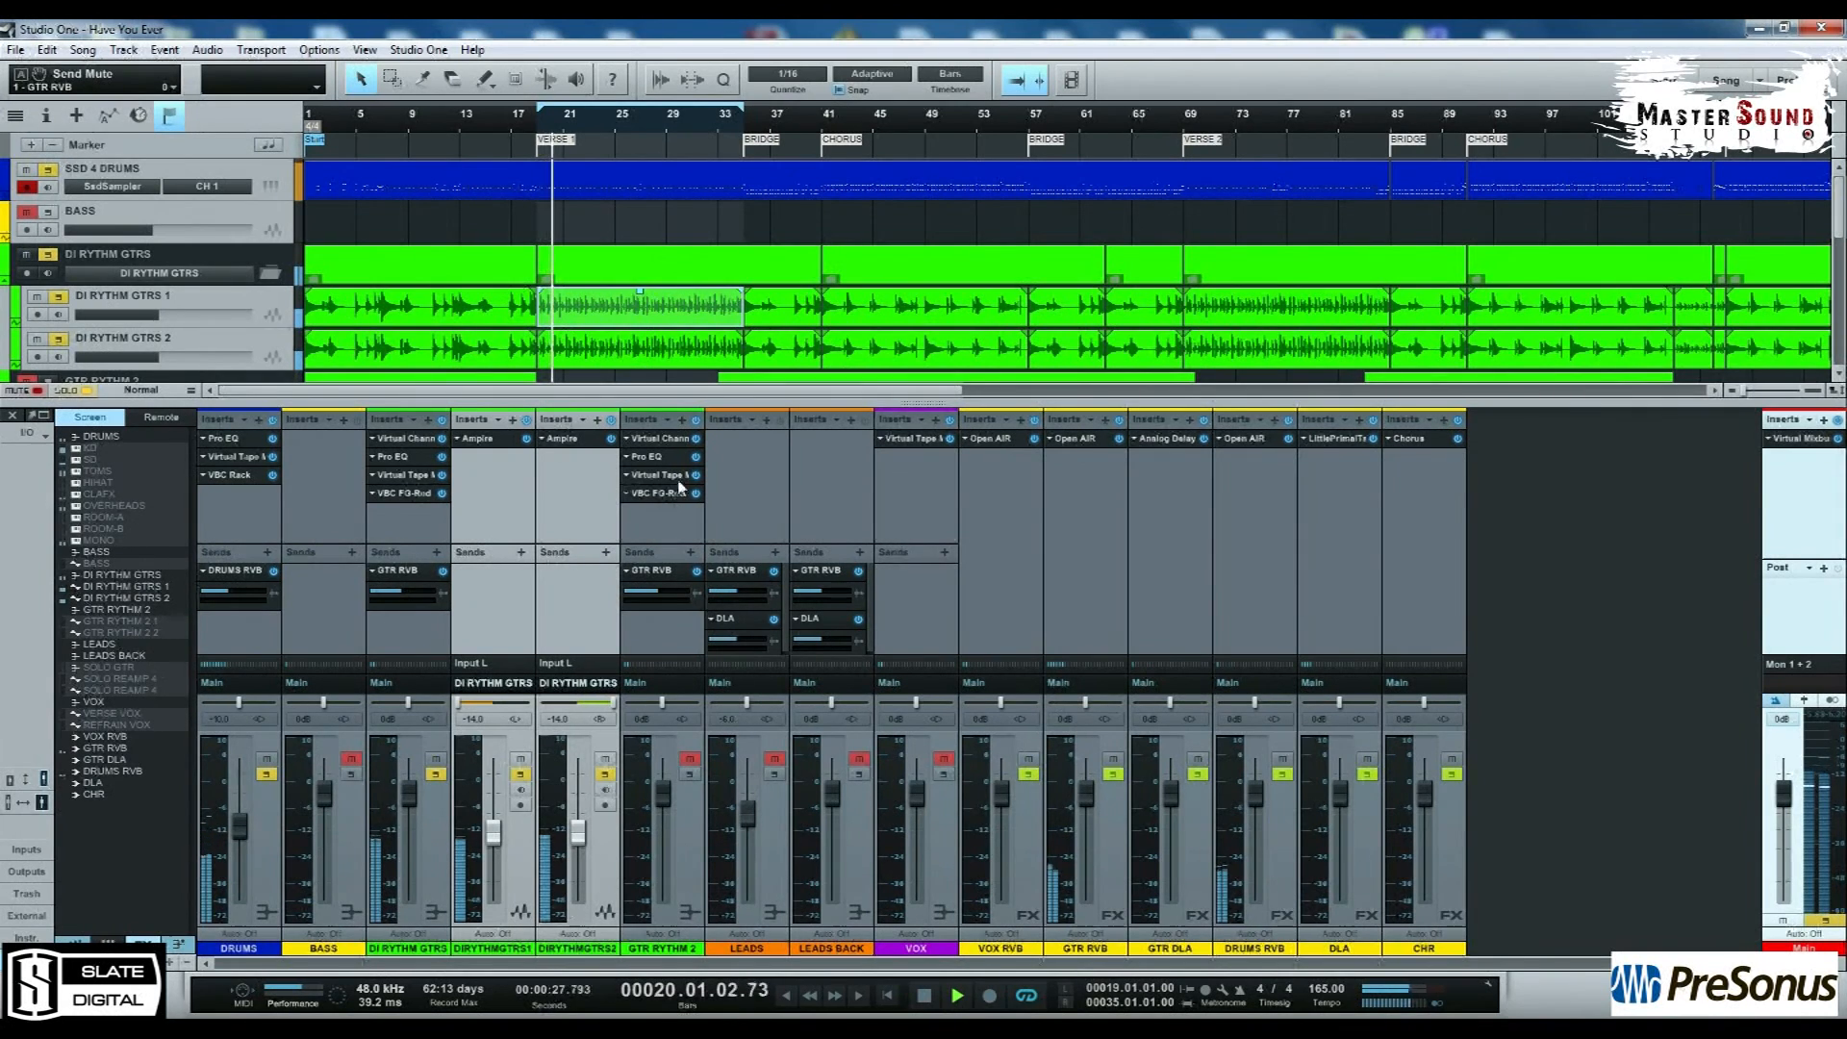
left_click(477, 437)
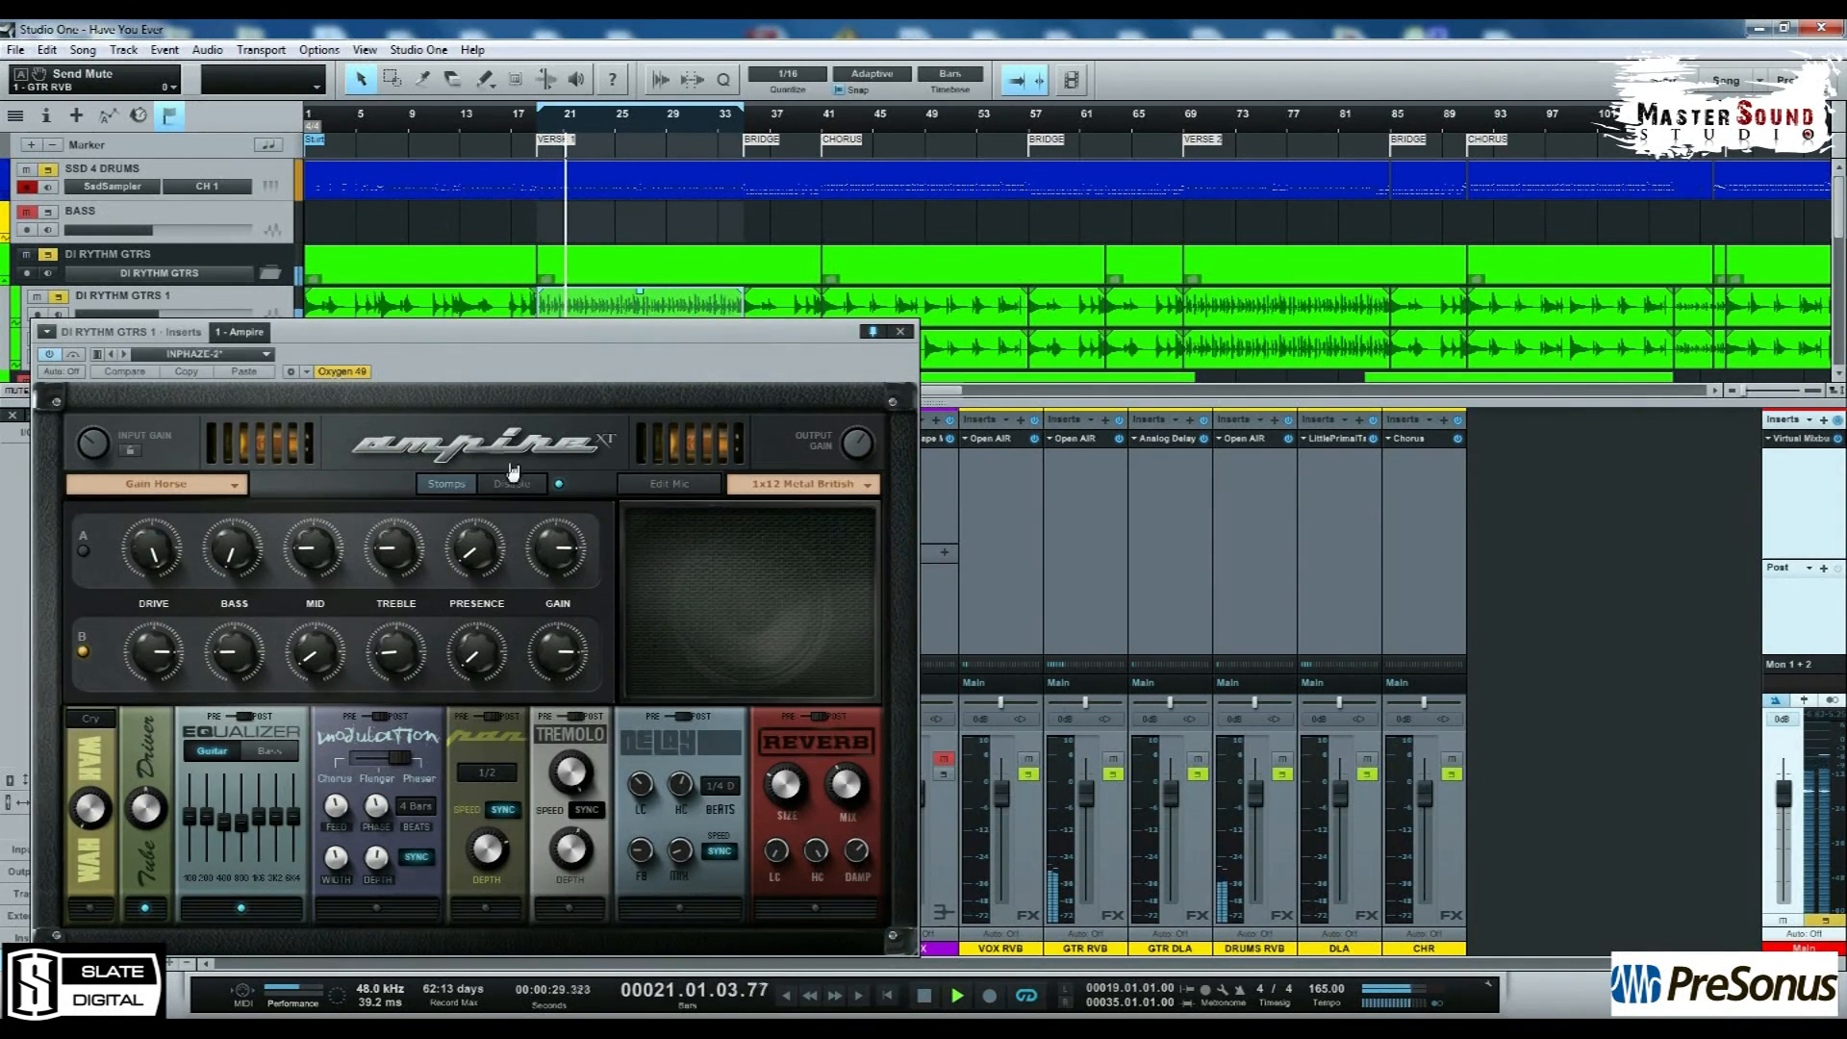
left_click(696, 485)
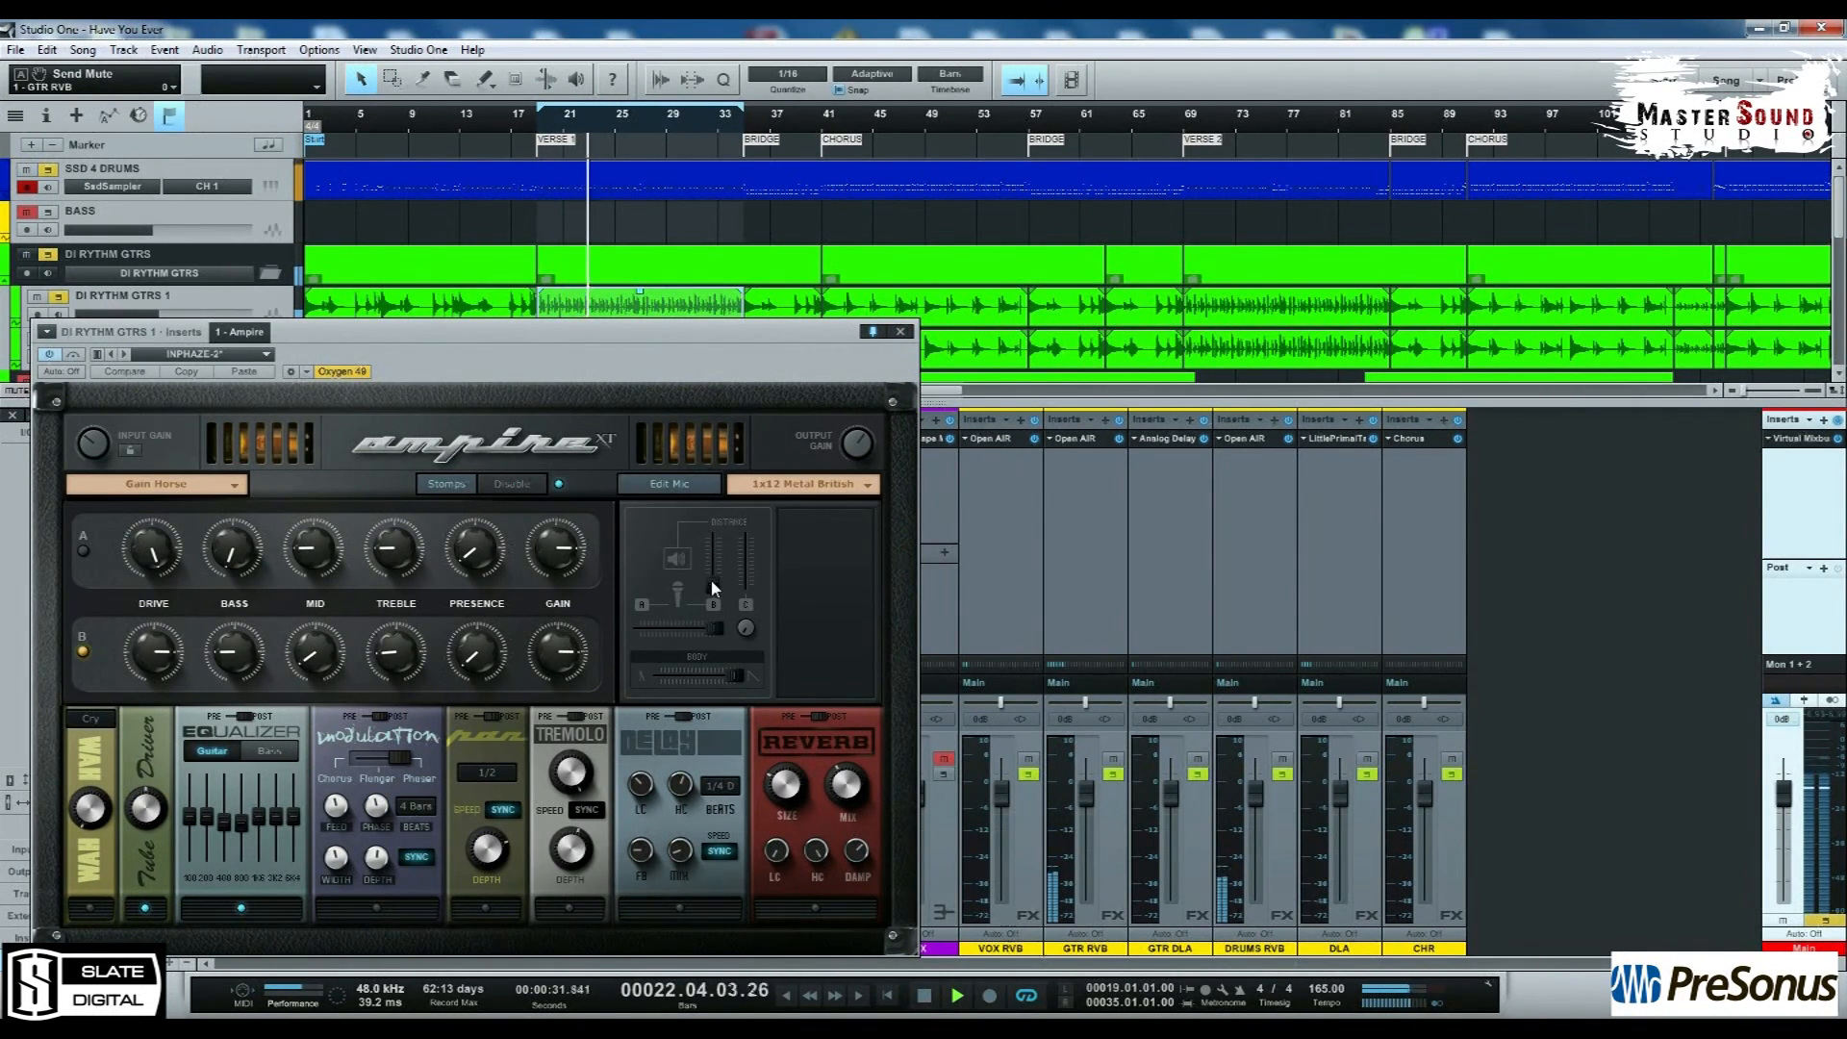
left_click_drag(712, 629, 797, 625)
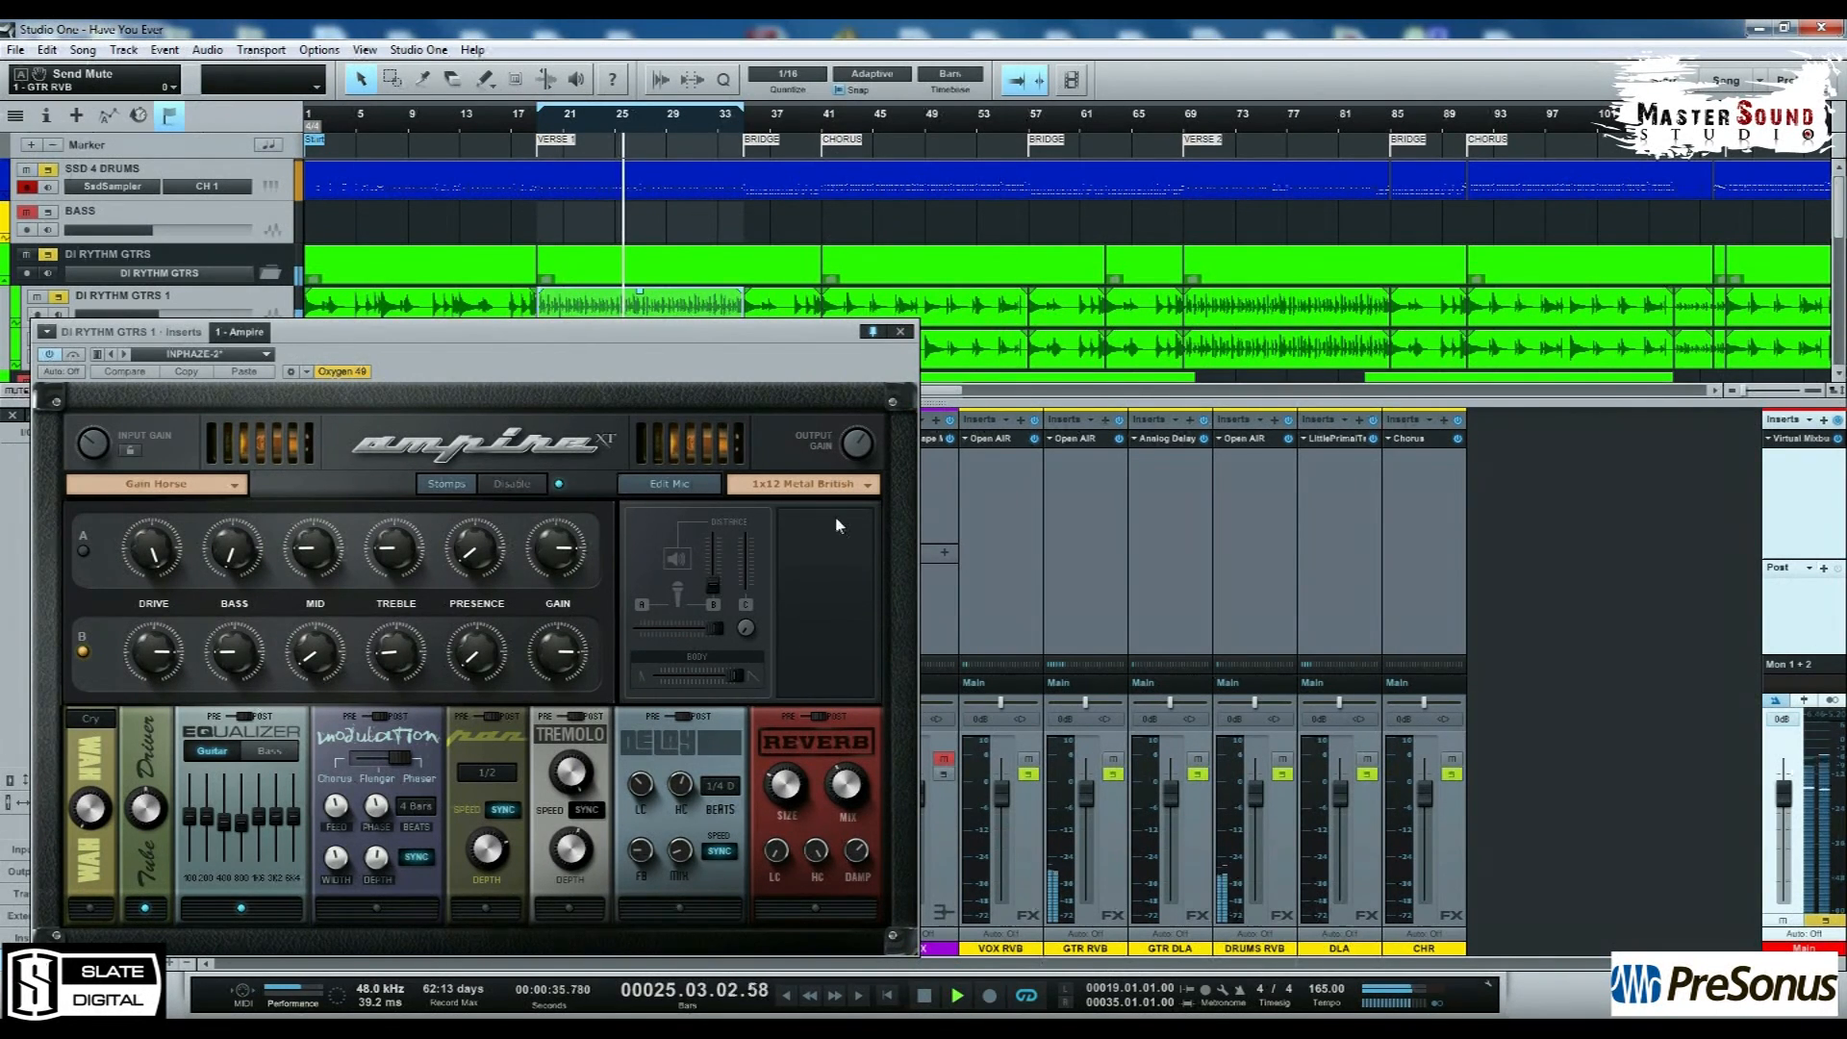
left_click(900, 331)
key("space")
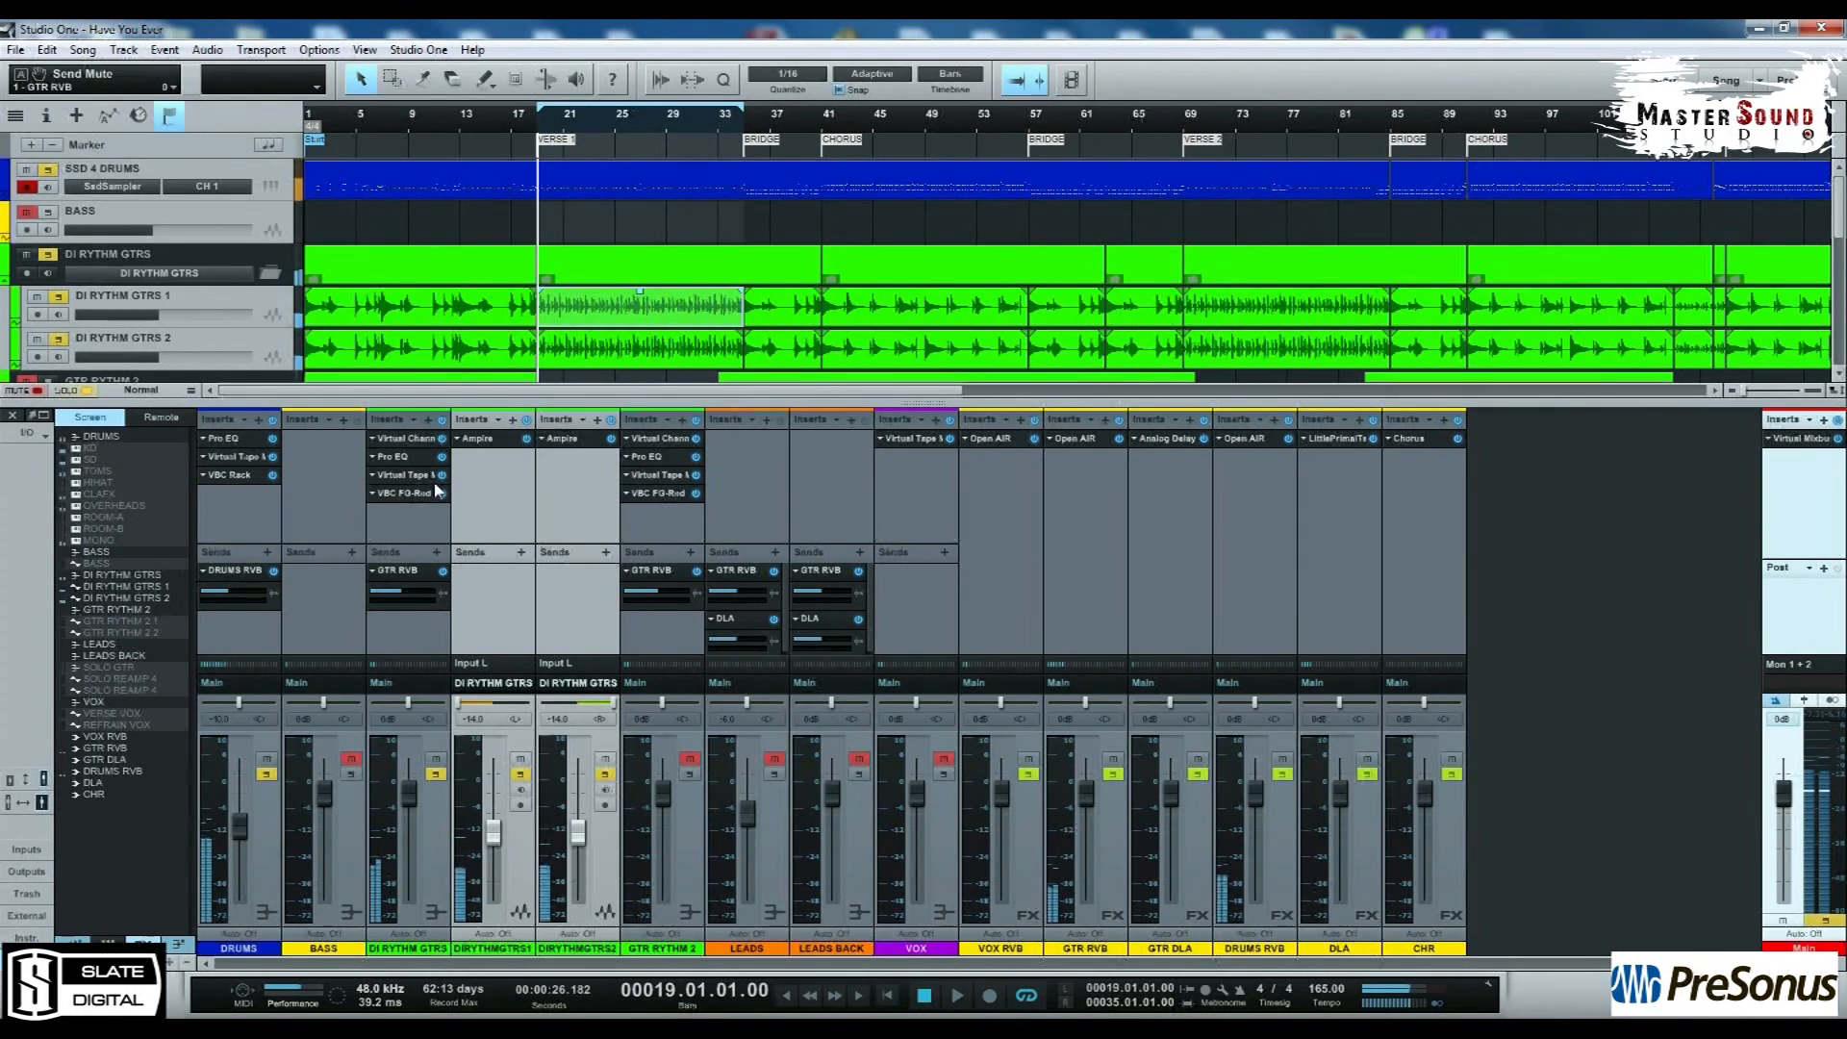